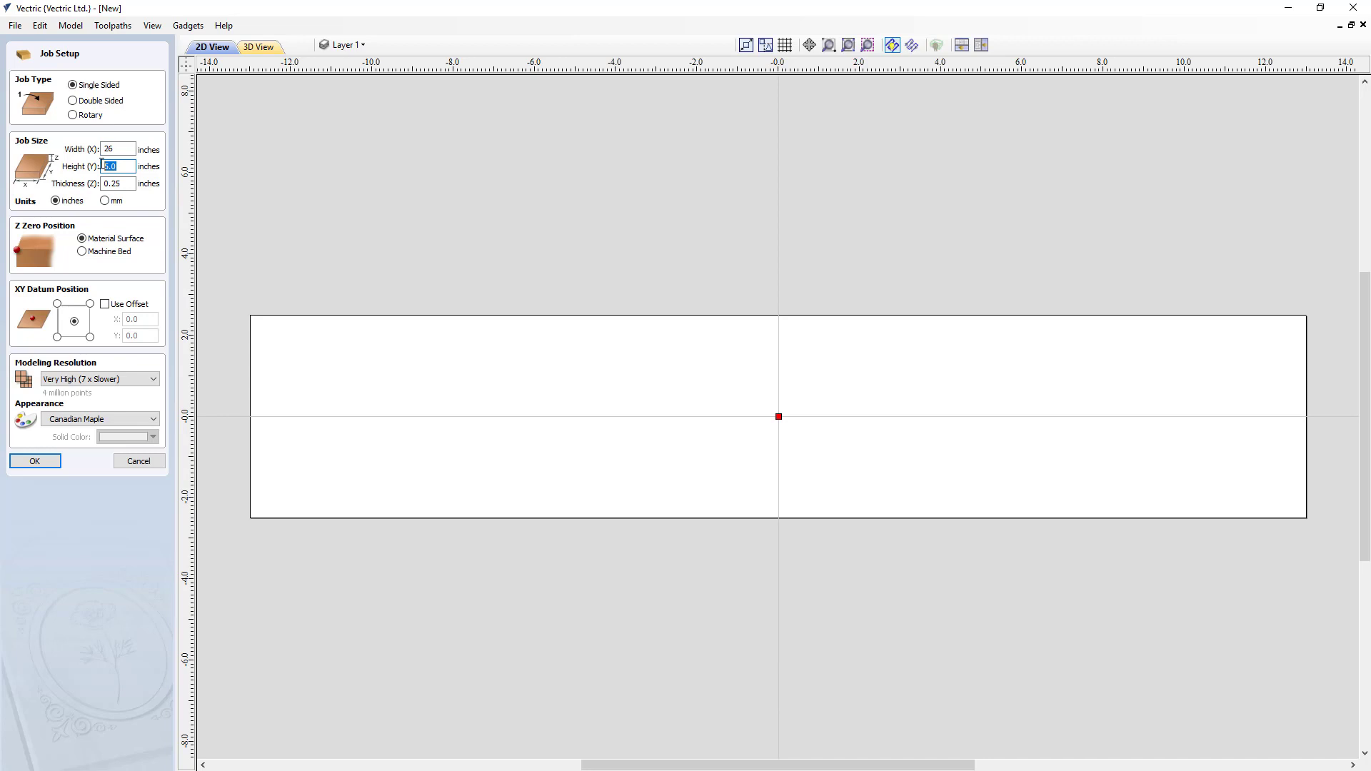
- Set up the job with a height of 6 inches, a thickness of .75 inches and the XY datum at the material's lower-left corner
type("6")
double_click(107, 183)
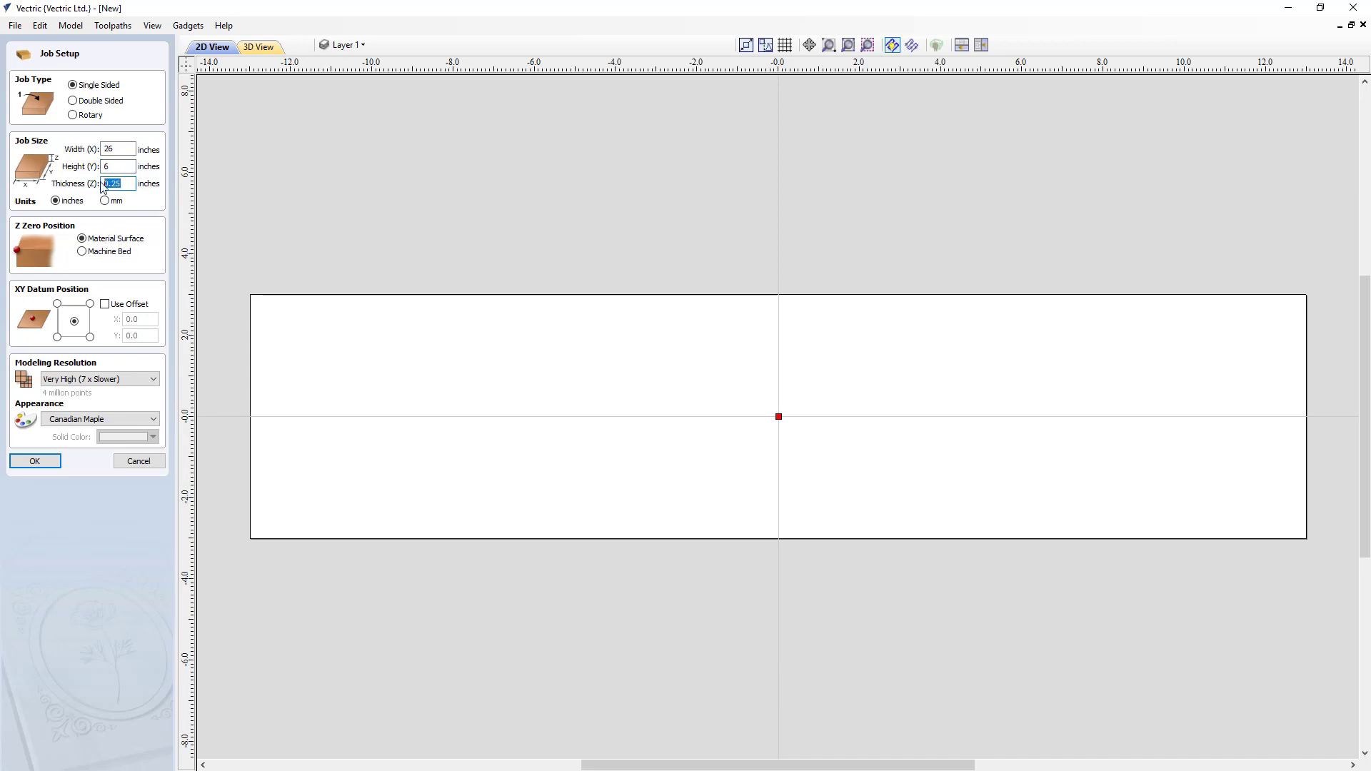
key("BackSpace")
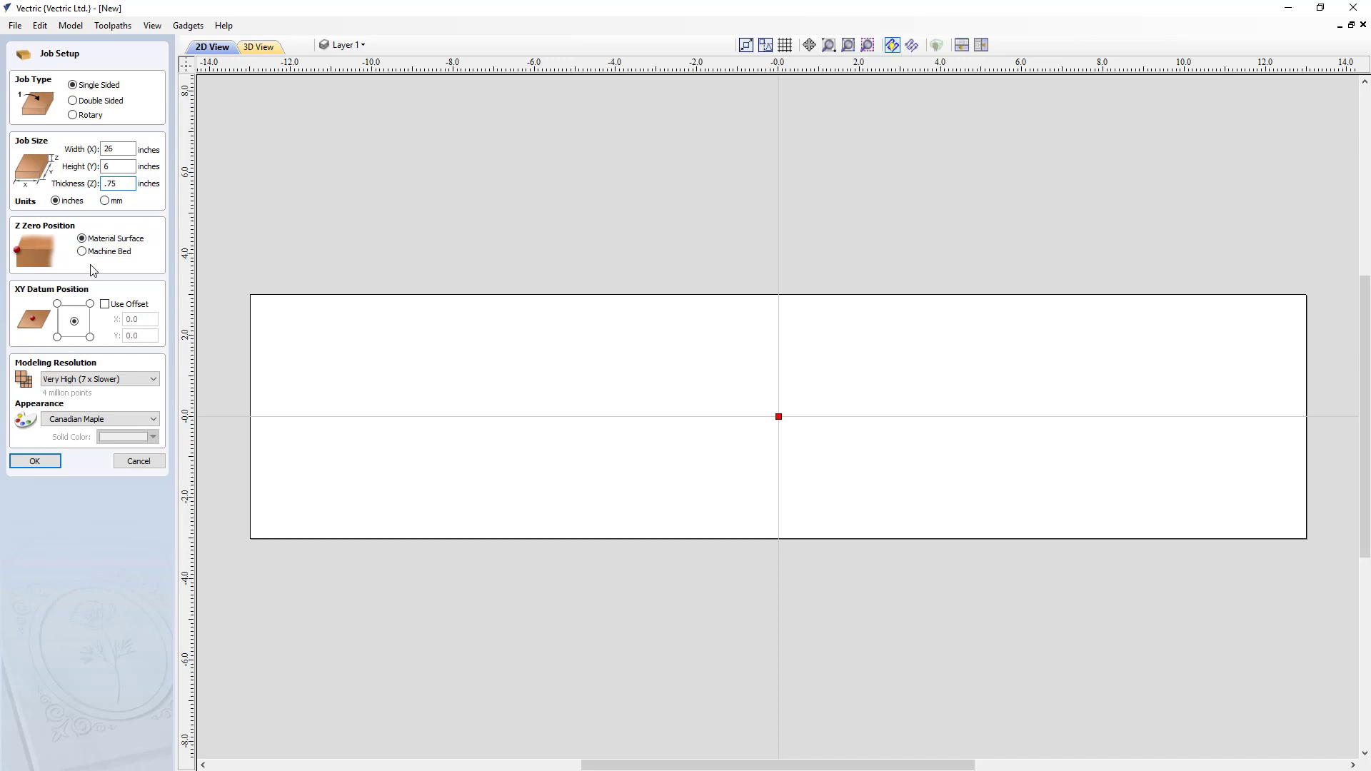
left_click(57, 337)
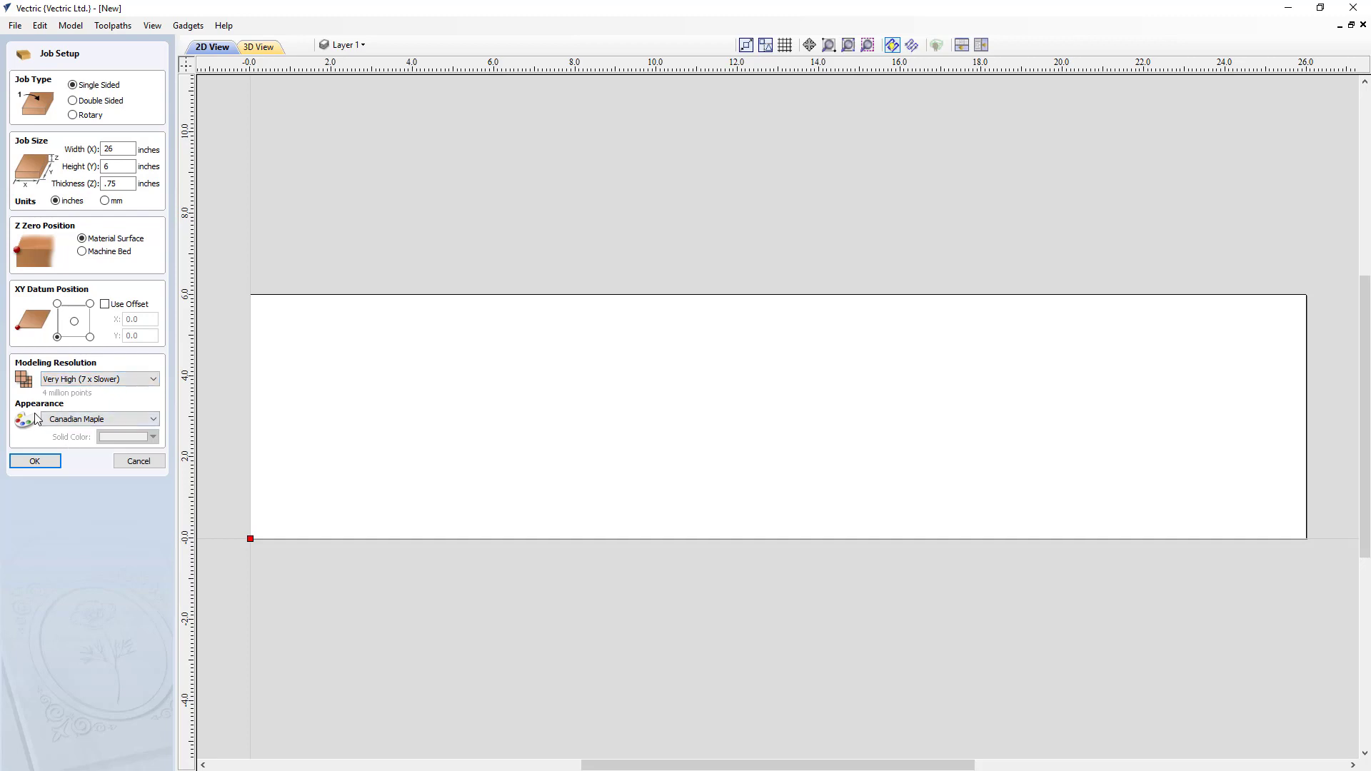
left_click(36, 462)
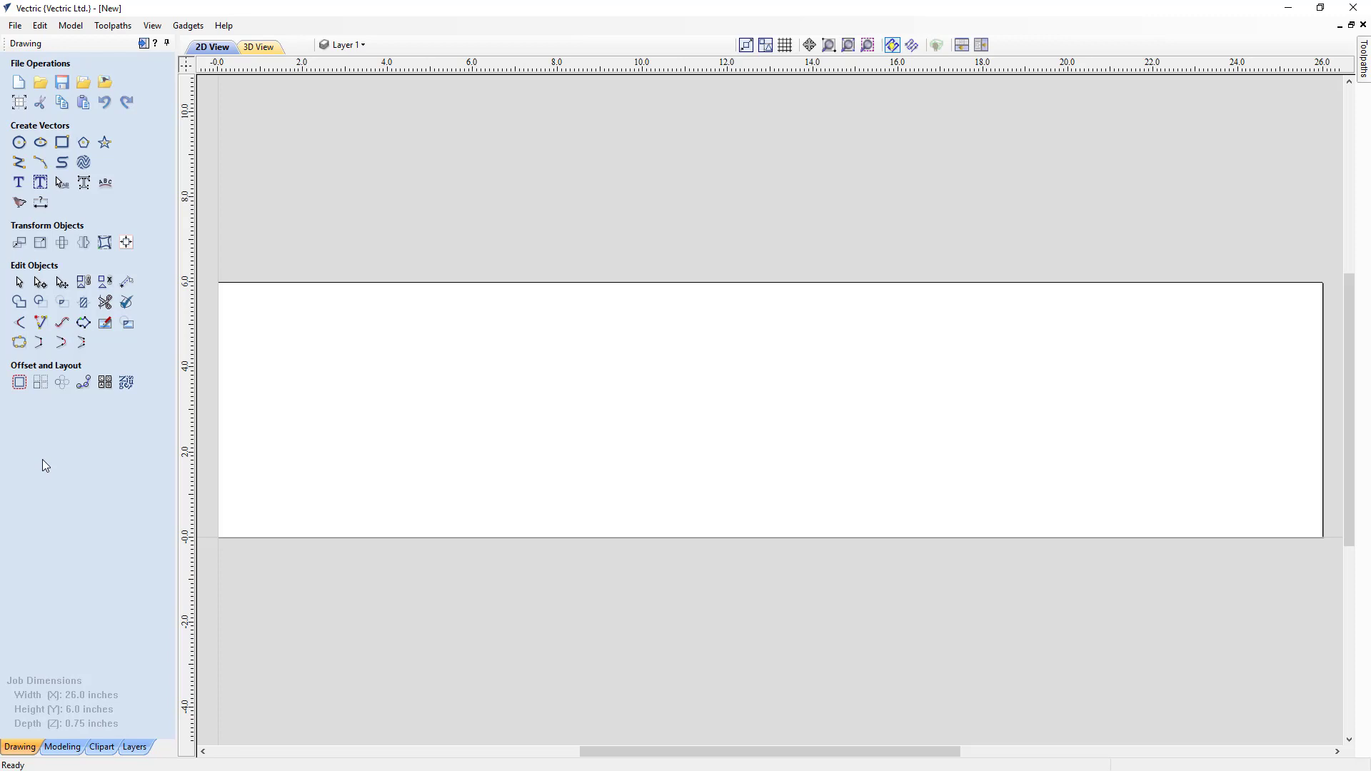
- Draw a horizontal 24-inch line starting at X 1, Y 1 and ending at X 25, Y 1
left_click(19, 162)
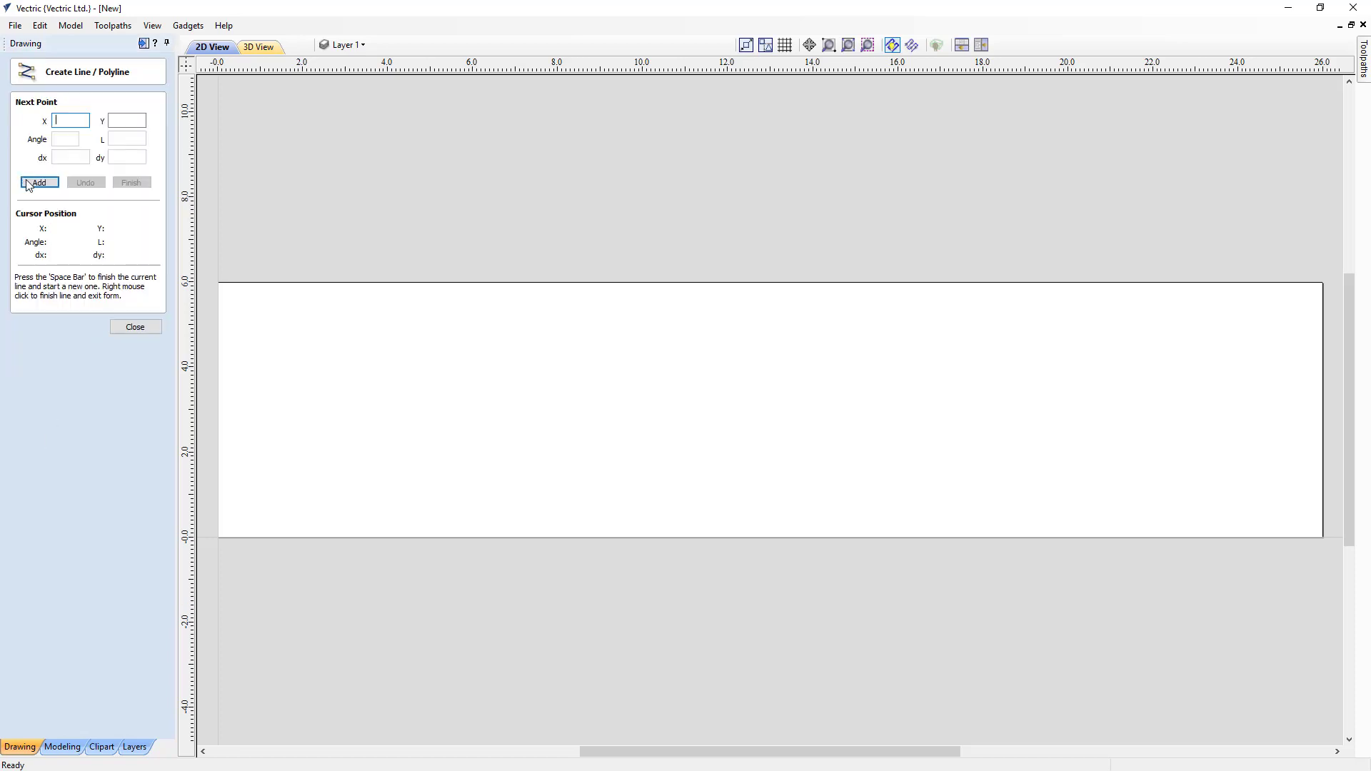
left_click(62, 123)
type("1")
left_click(116, 120)
type("1")
left_click(43, 182)
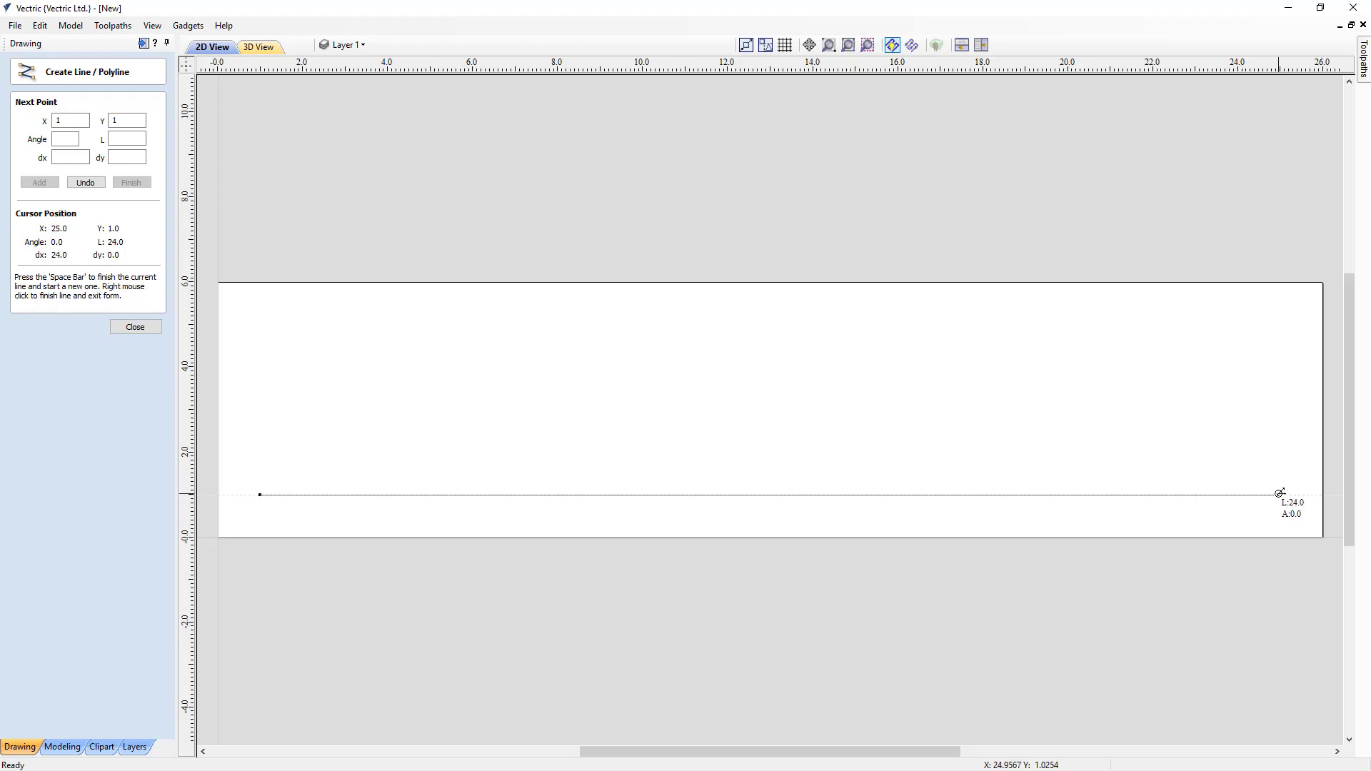
right_click(1280, 493)
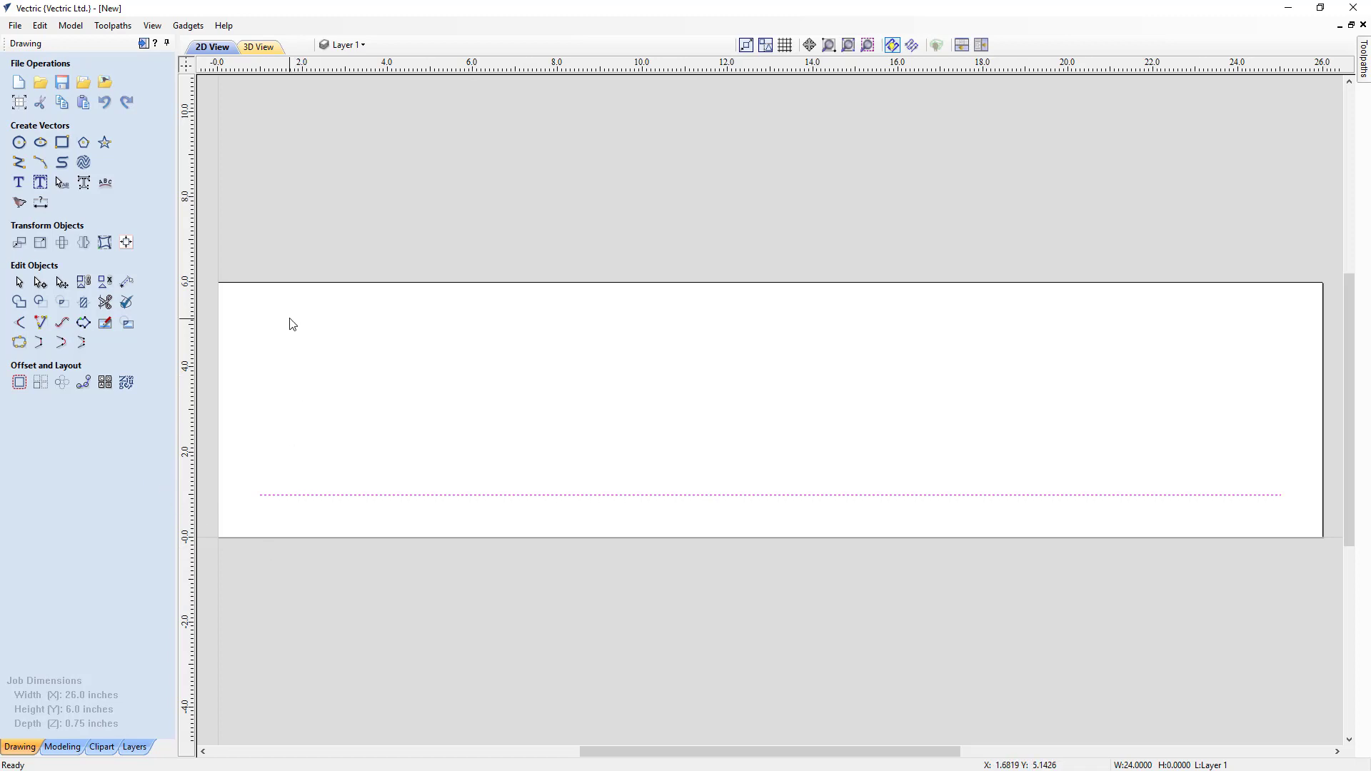
- Import the vector file Moulding_Profile1.eps into the drawing and examine the profile's outline up close
left_click(84, 89)
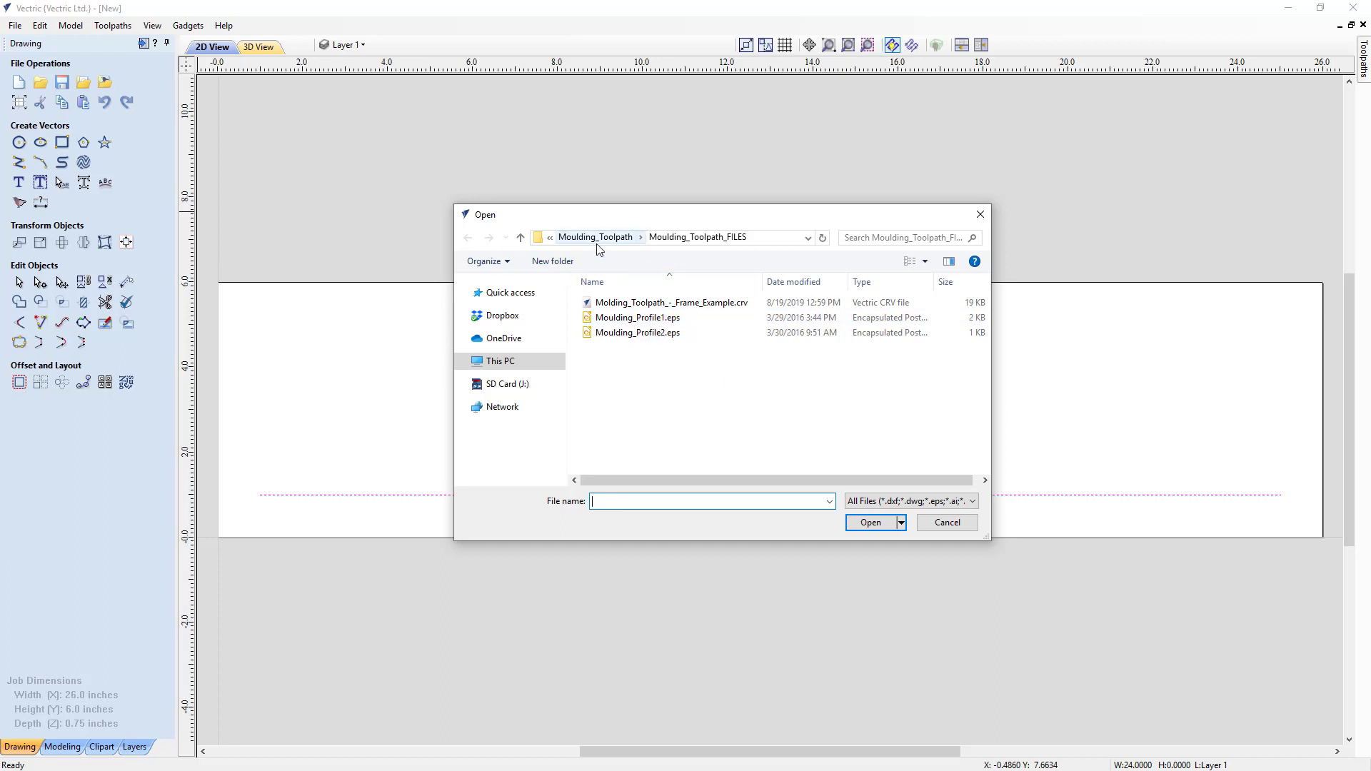
left_click(638, 317)
left_click(869, 523)
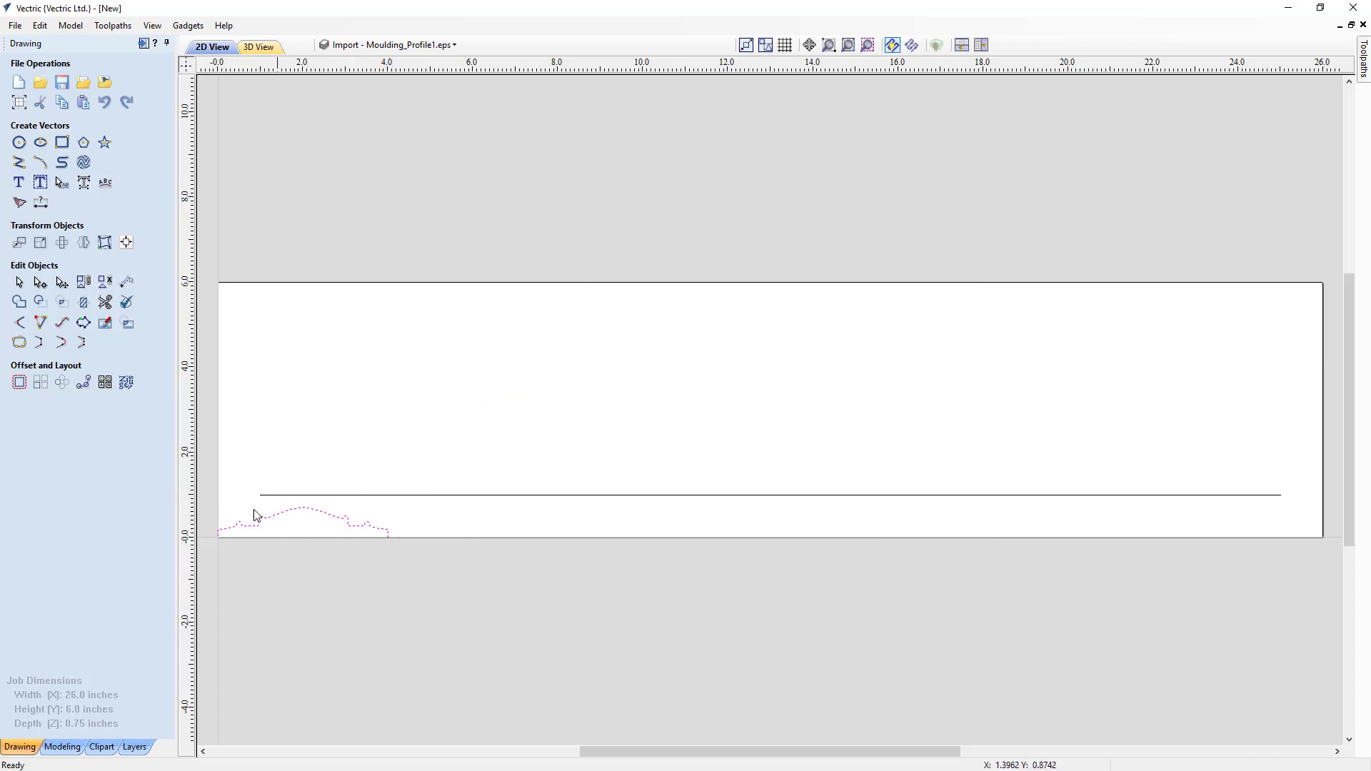
left_click(868, 46)
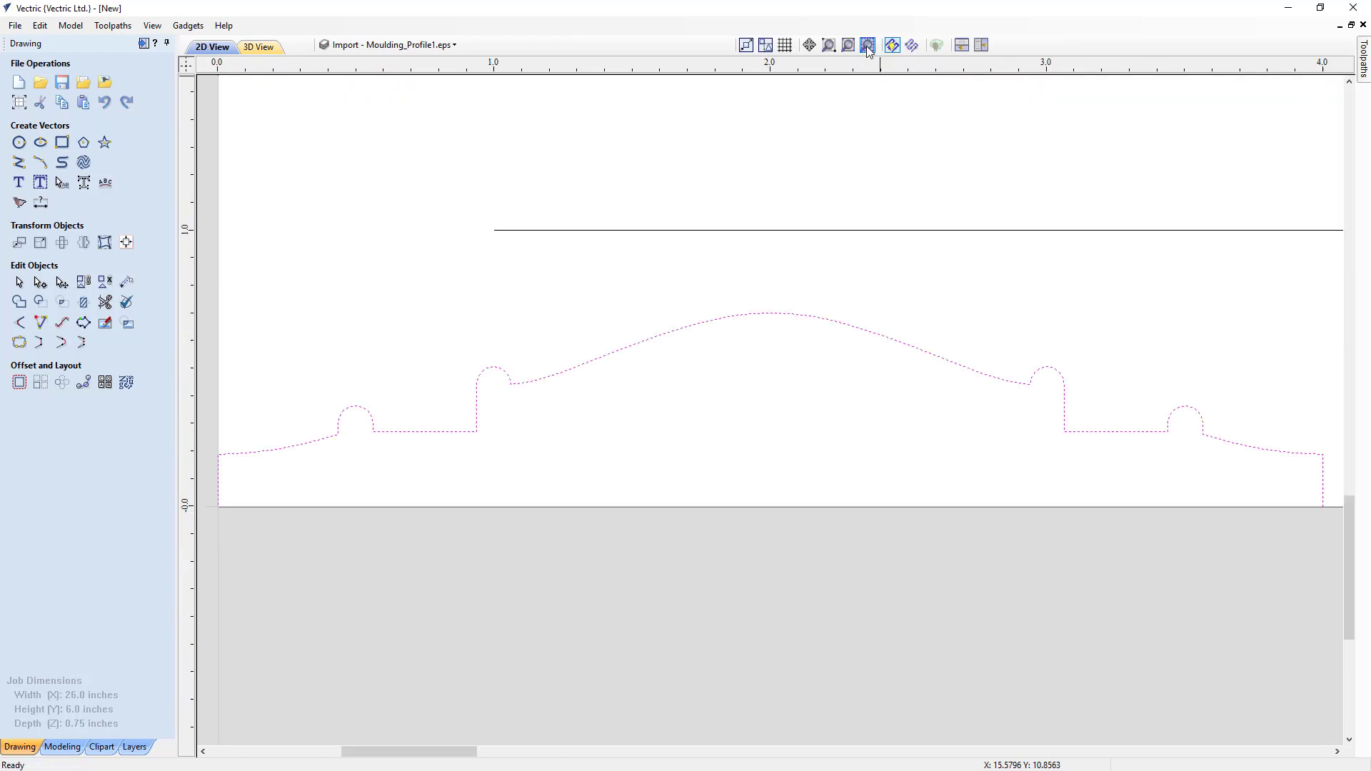
left_click(602, 441)
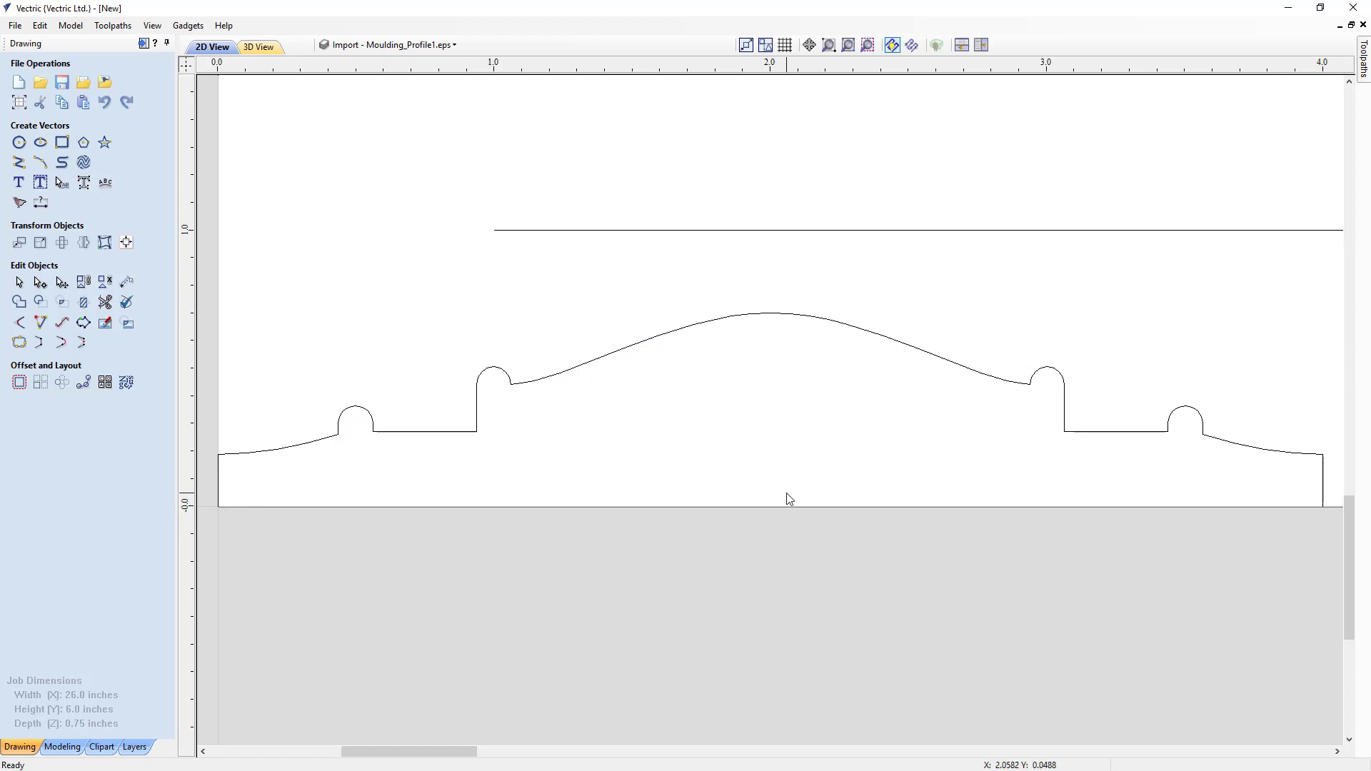
left_click(768, 314)
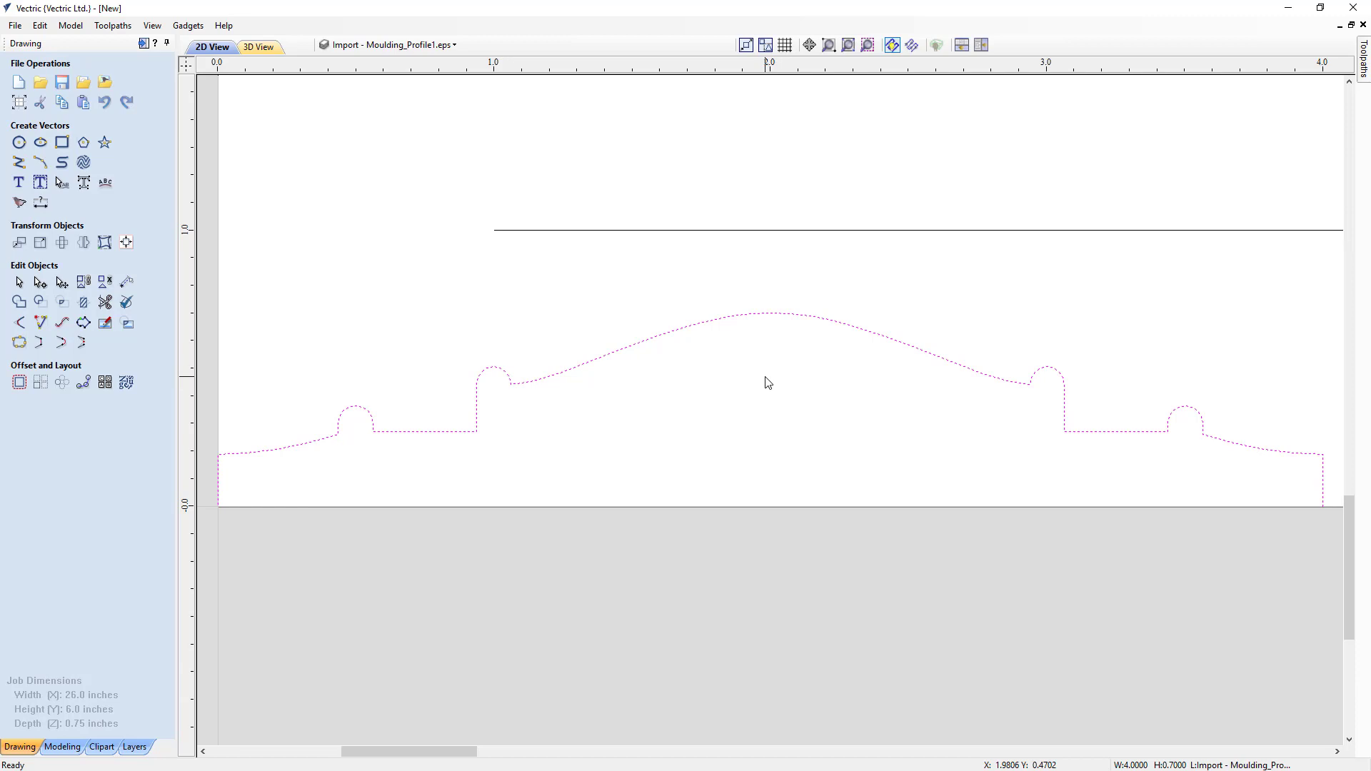
left_click(421, 437)
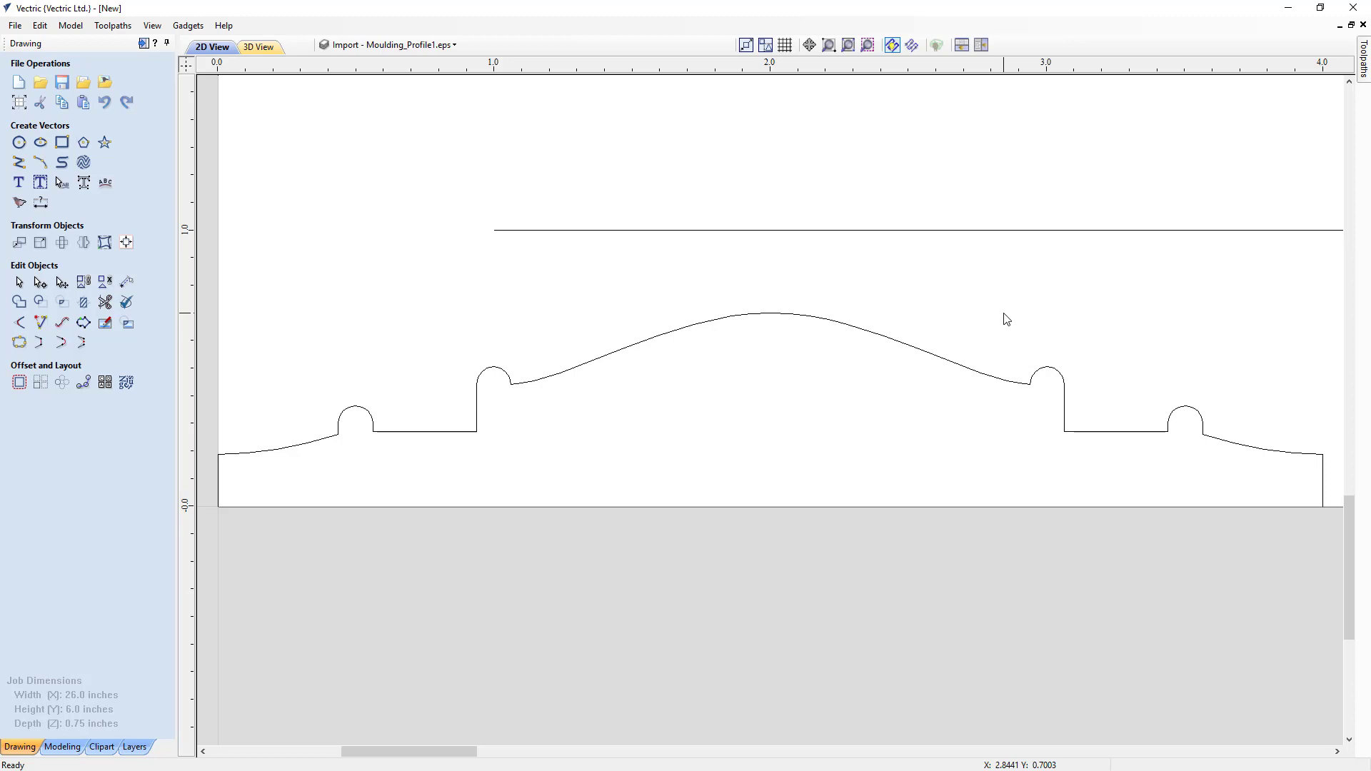
key("F3")
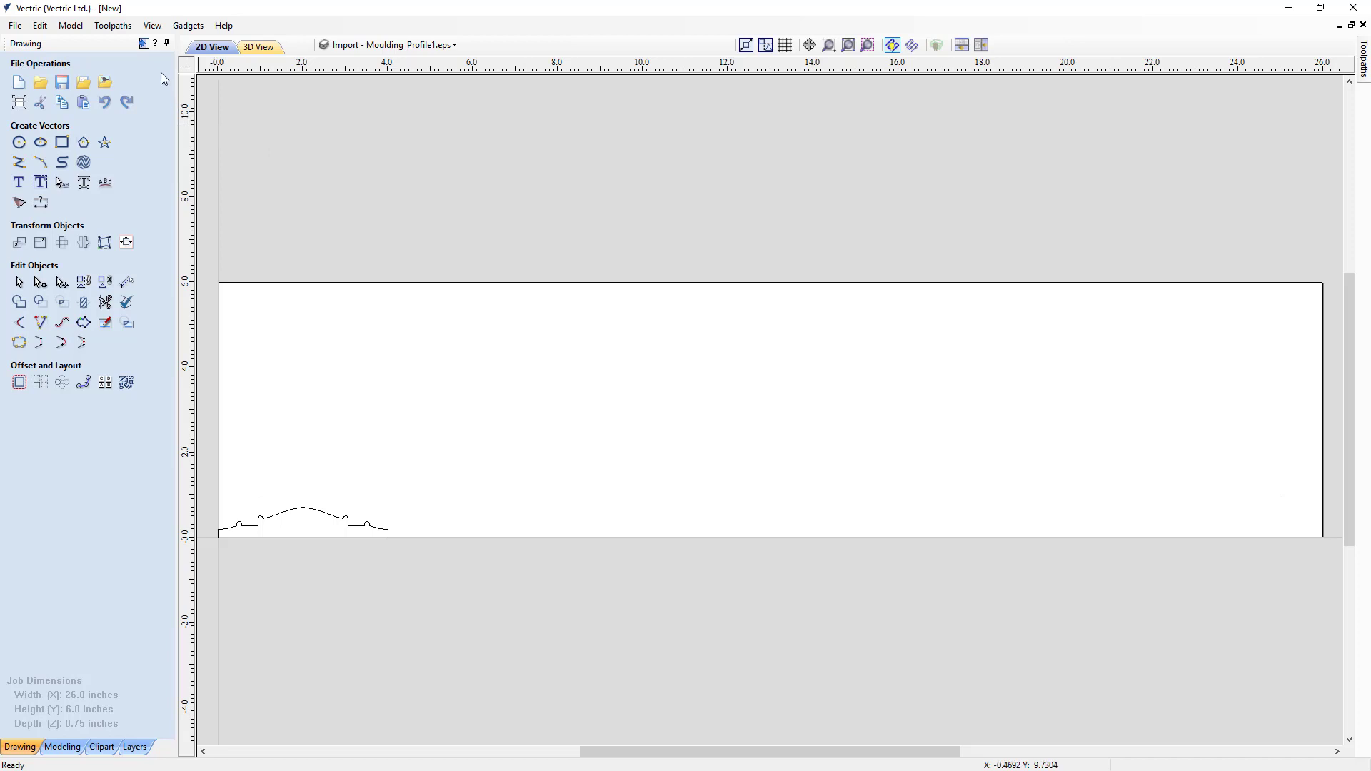
- Switch from the drawing tools to the toolpath tools, and review and accept the material setup
left_click(143, 46)
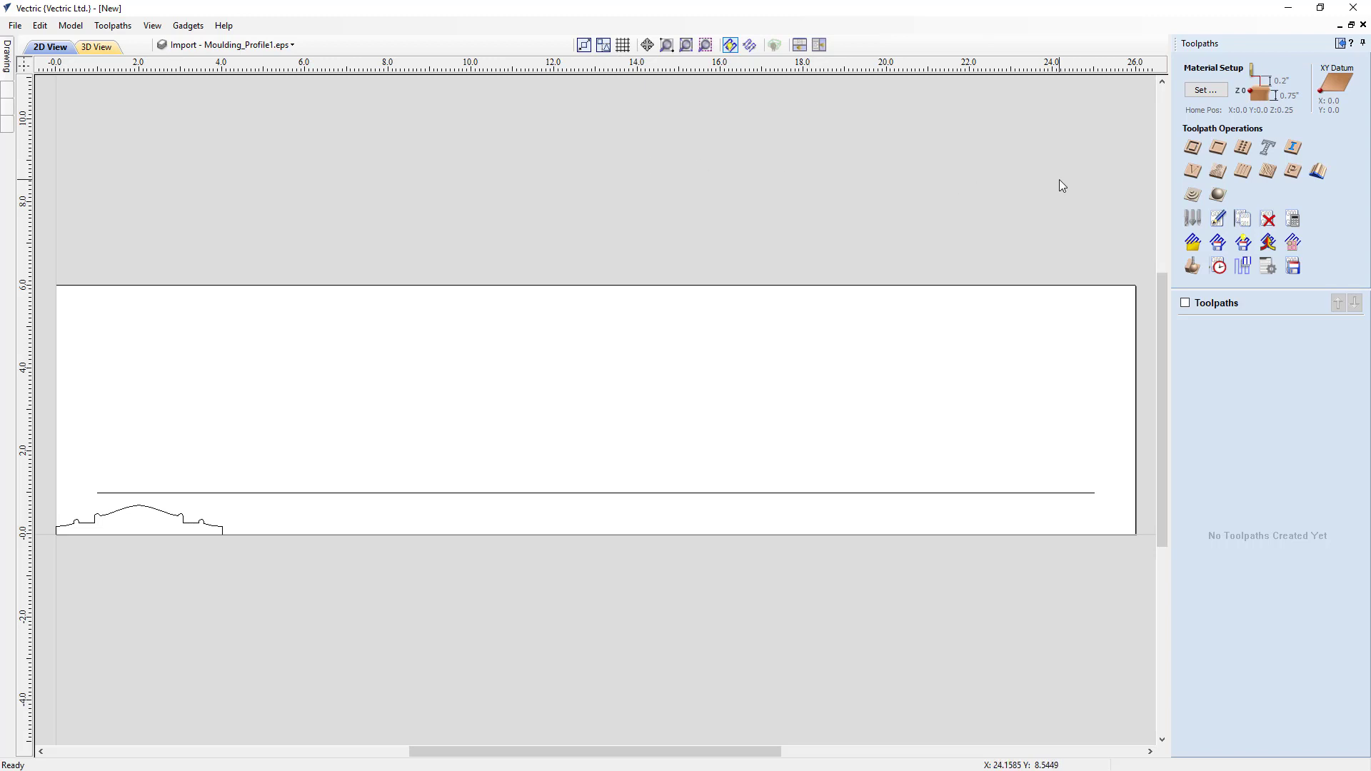
left_click(1206, 90)
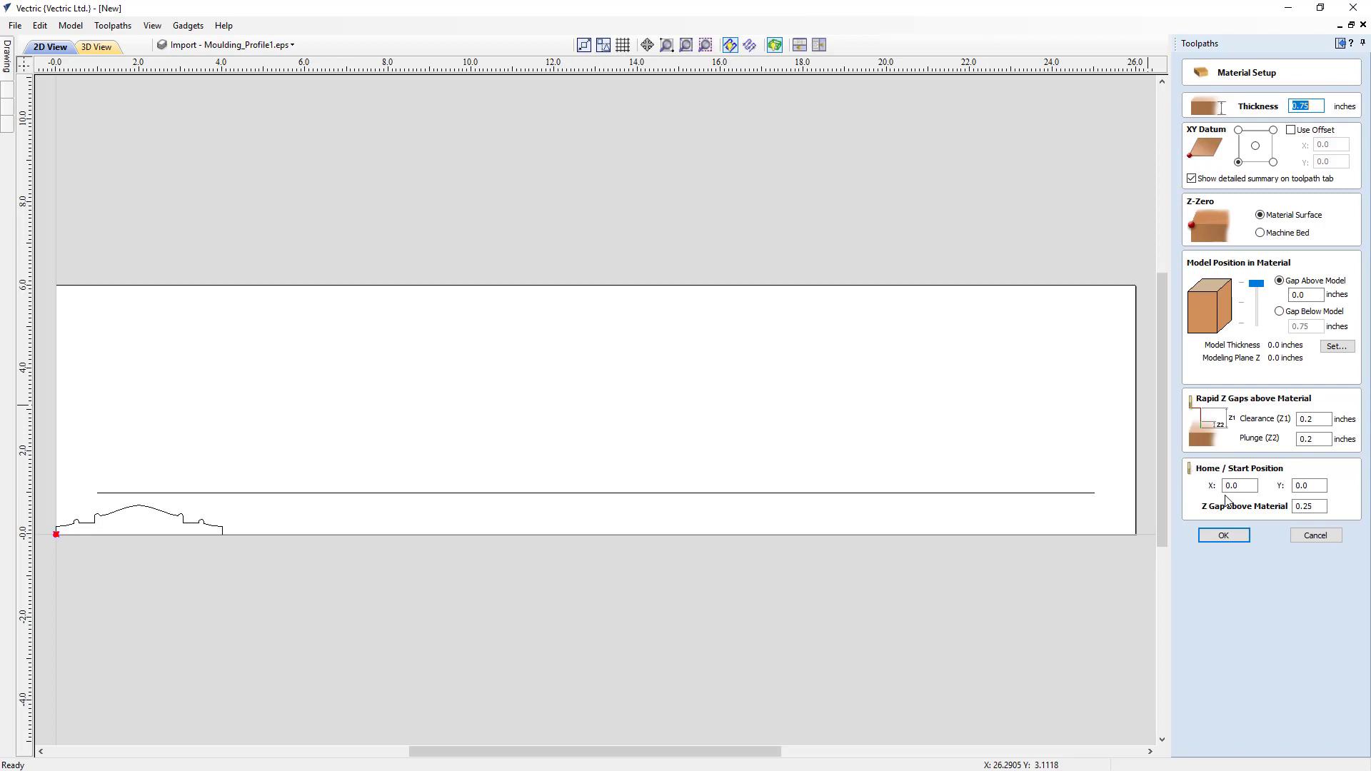
left_click(1224, 536)
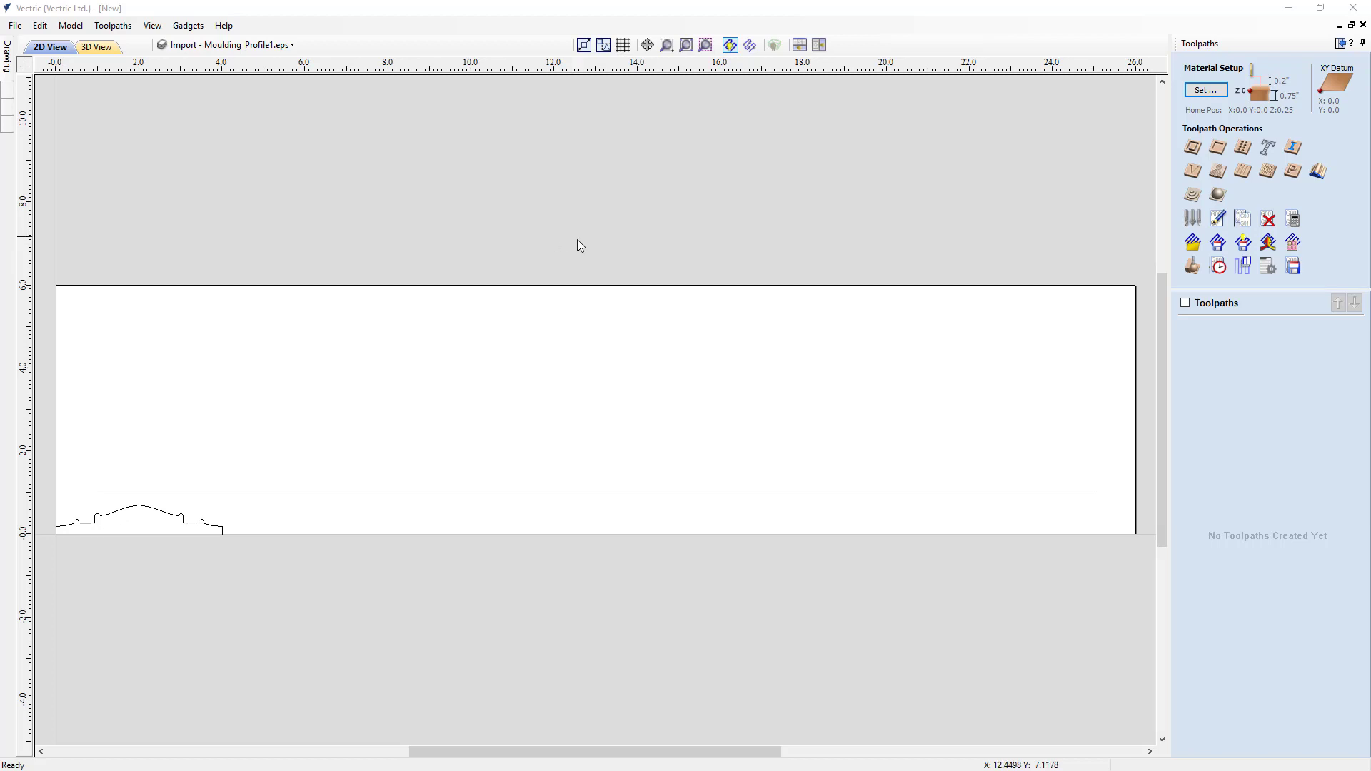
- Start a moulding toolpath with the straight line as the drive rail and the imported moulding shape as the profile
left_click(1317, 175)
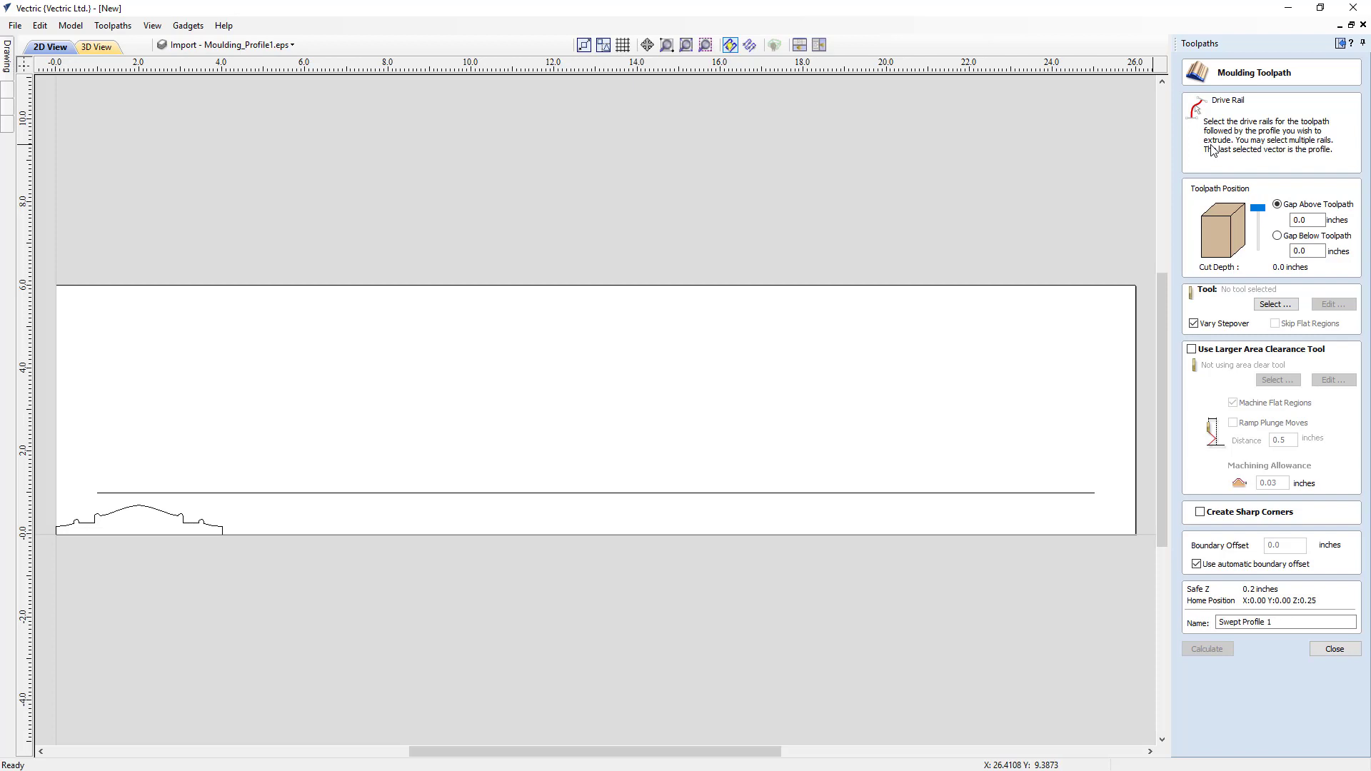
left_click(263, 493)
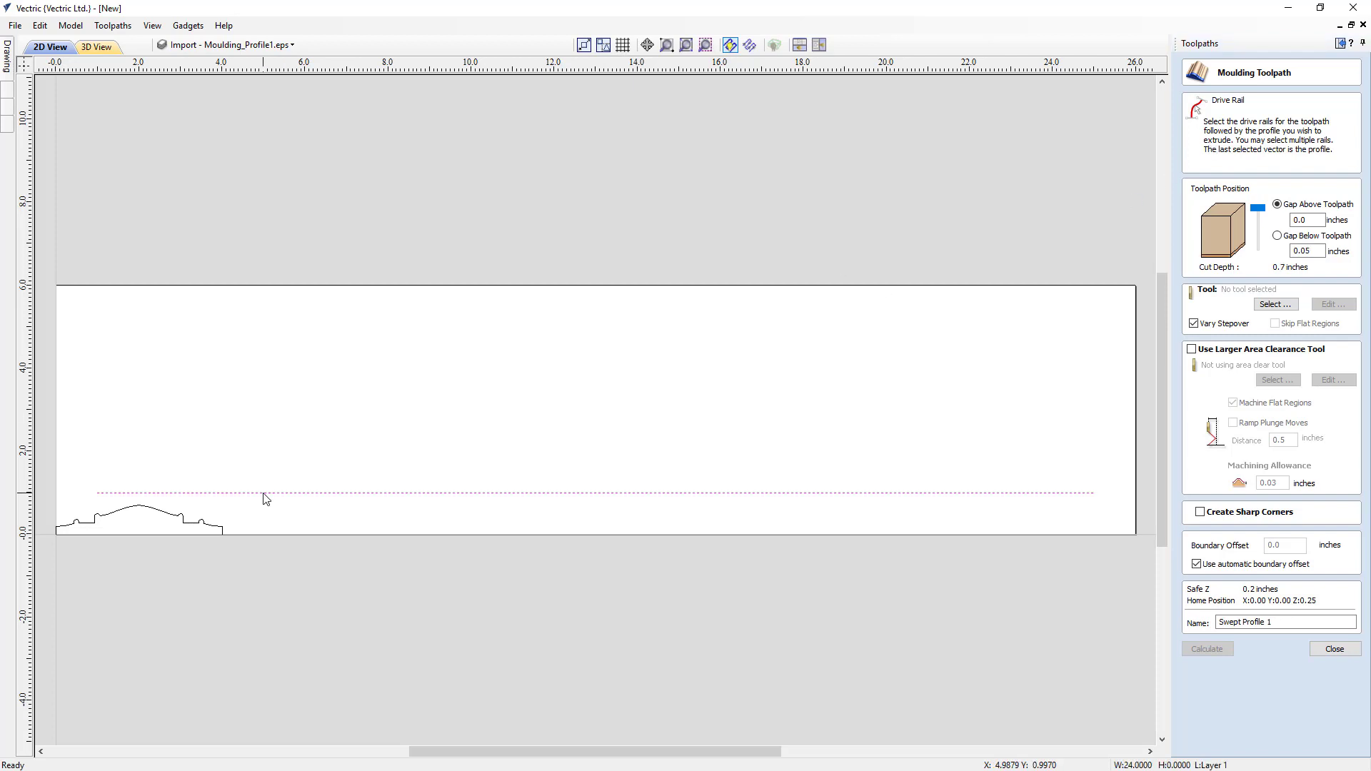
left_click(218, 531, "shift")
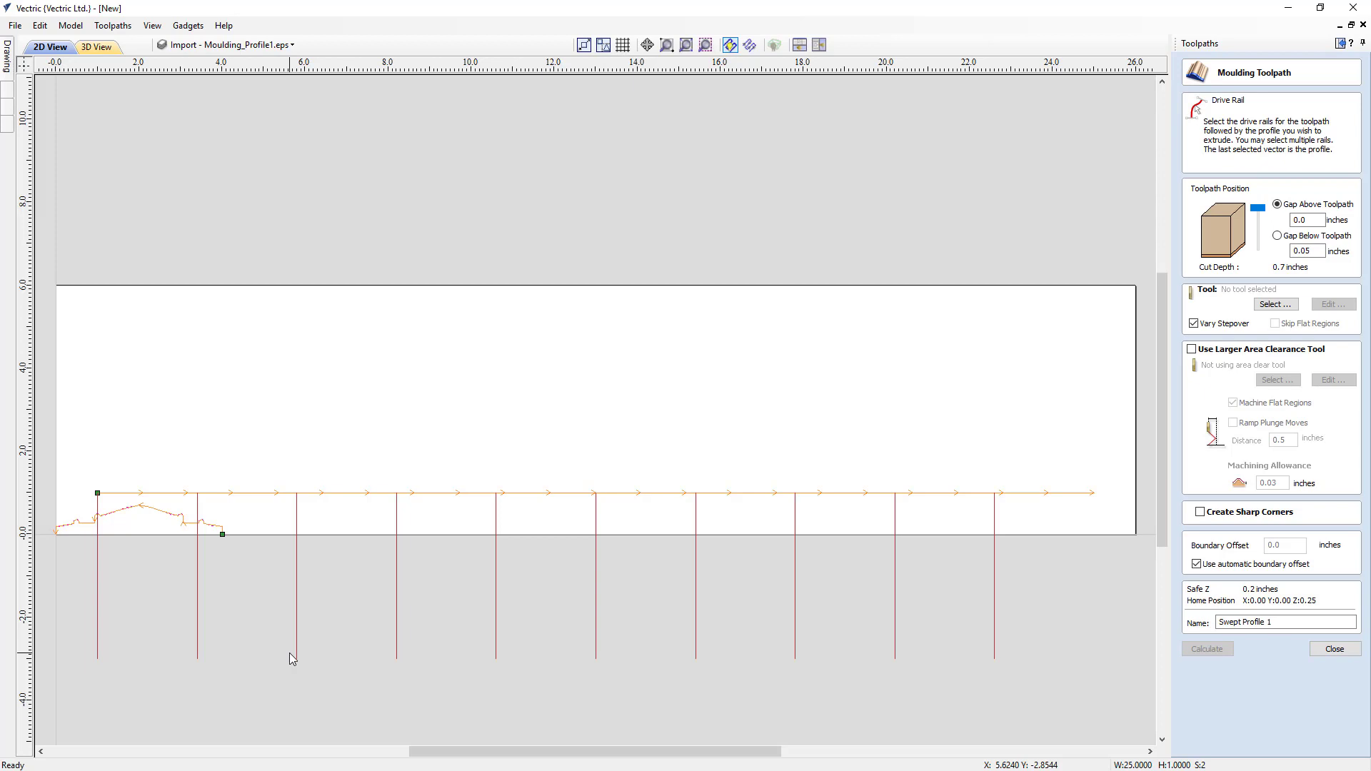
- Reverse the direction of both the drive rail and the moulding profile
right_click(340, 500)
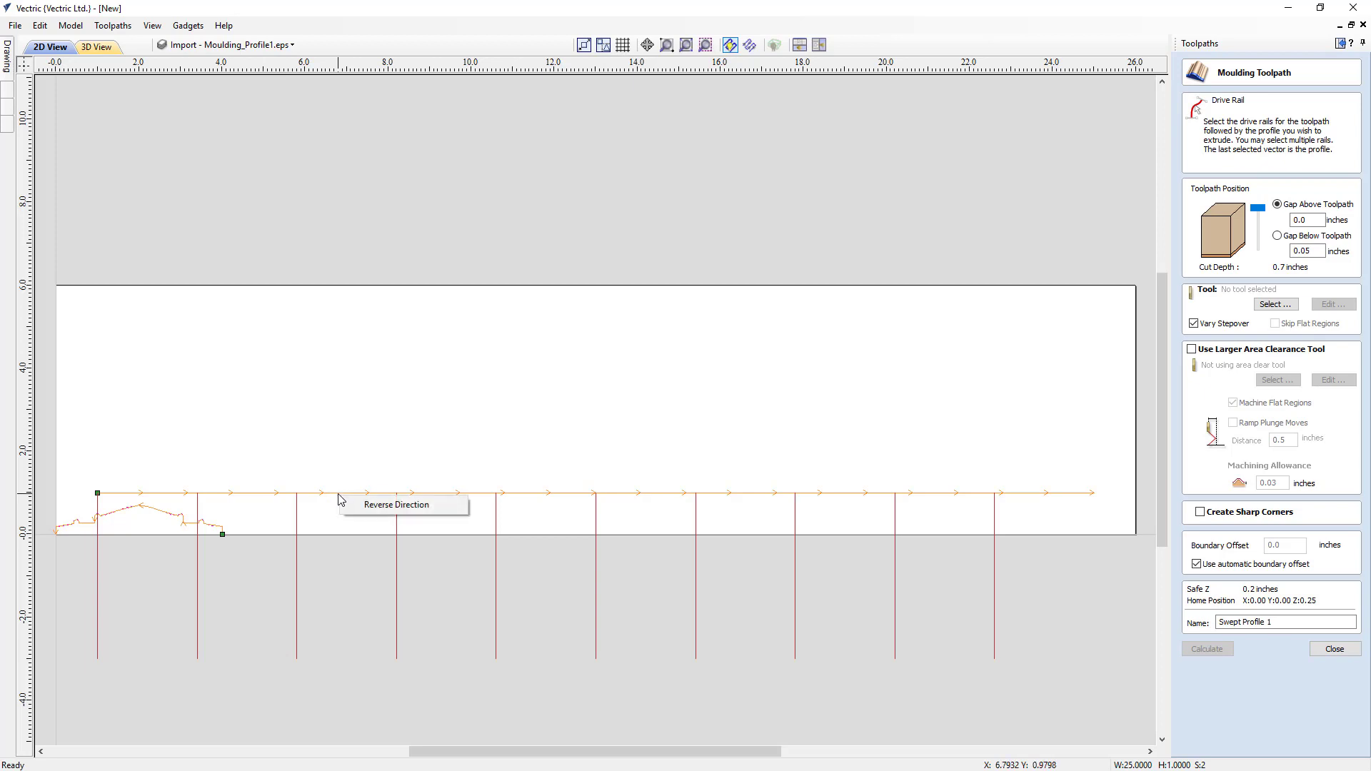
left_click(396, 505)
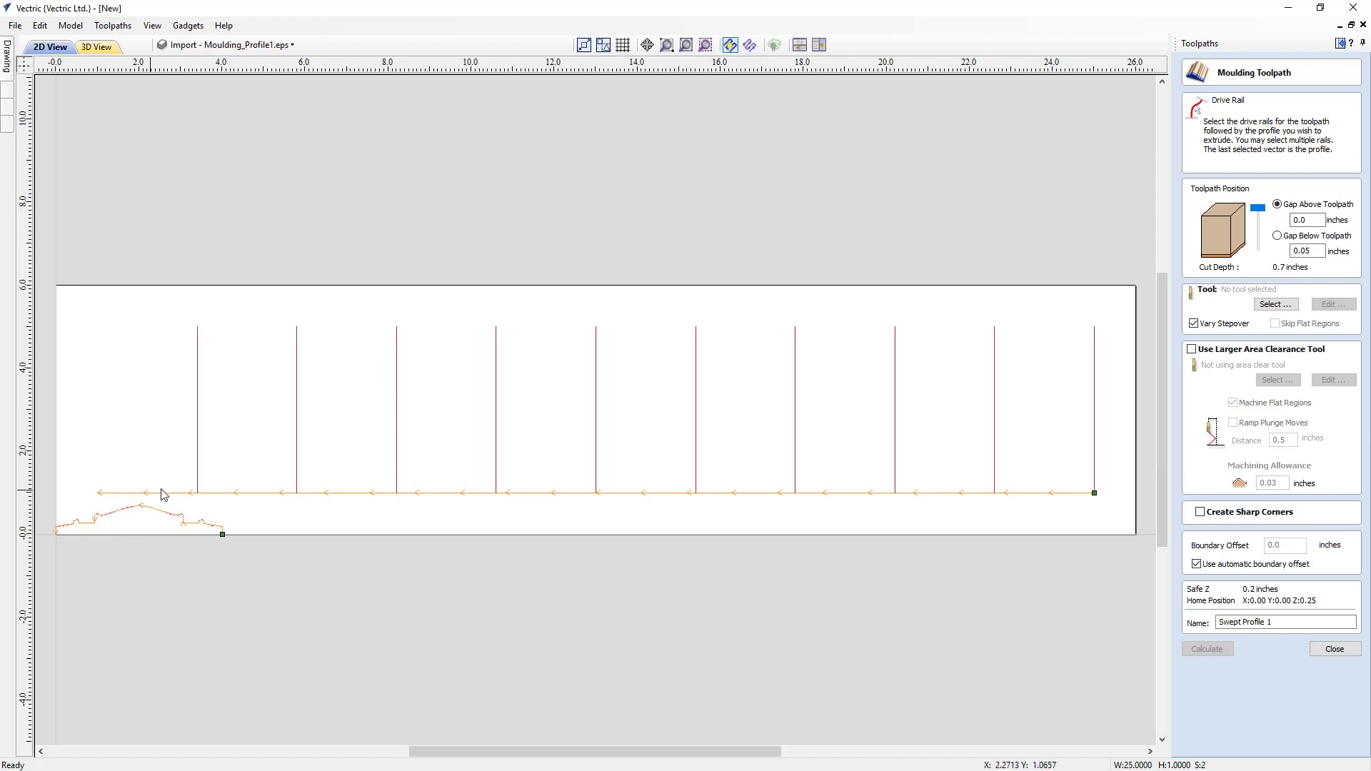
right_click(127, 512)
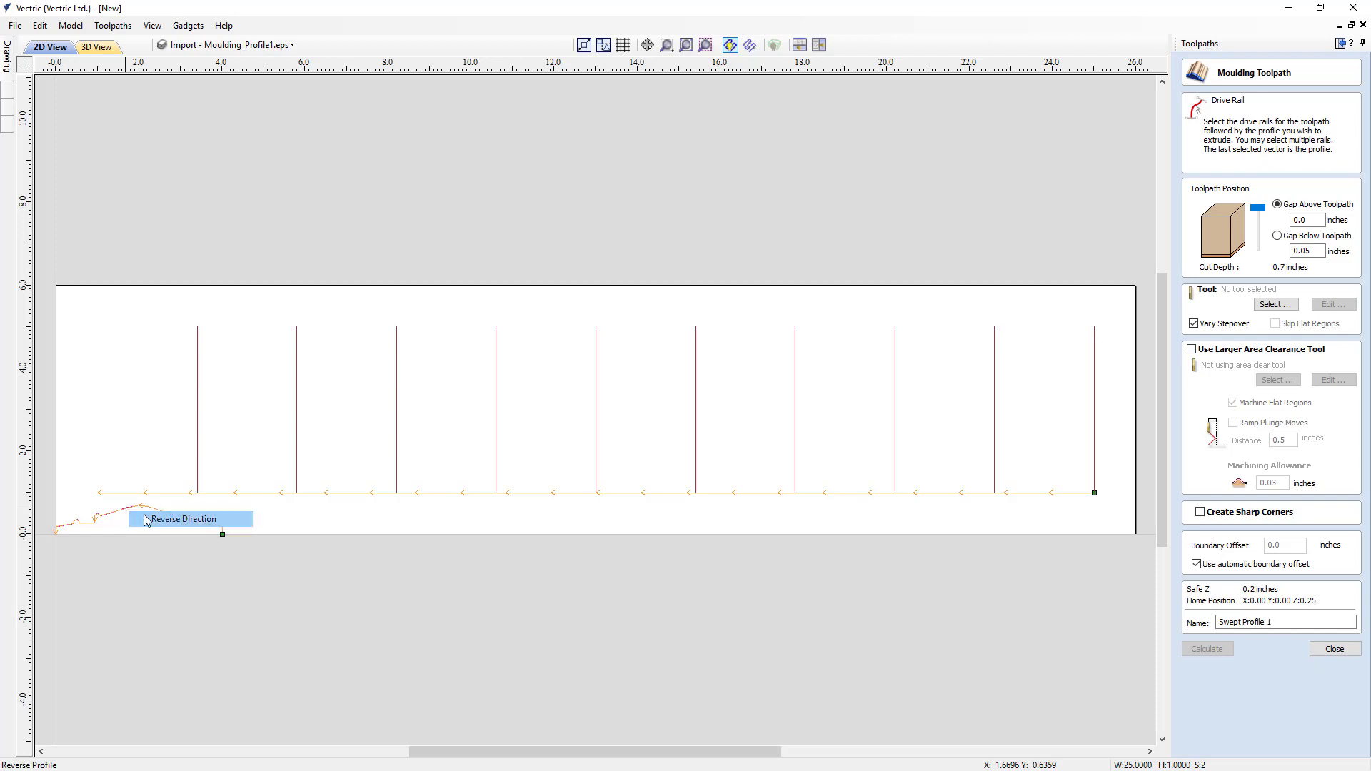
left_click(158, 519)
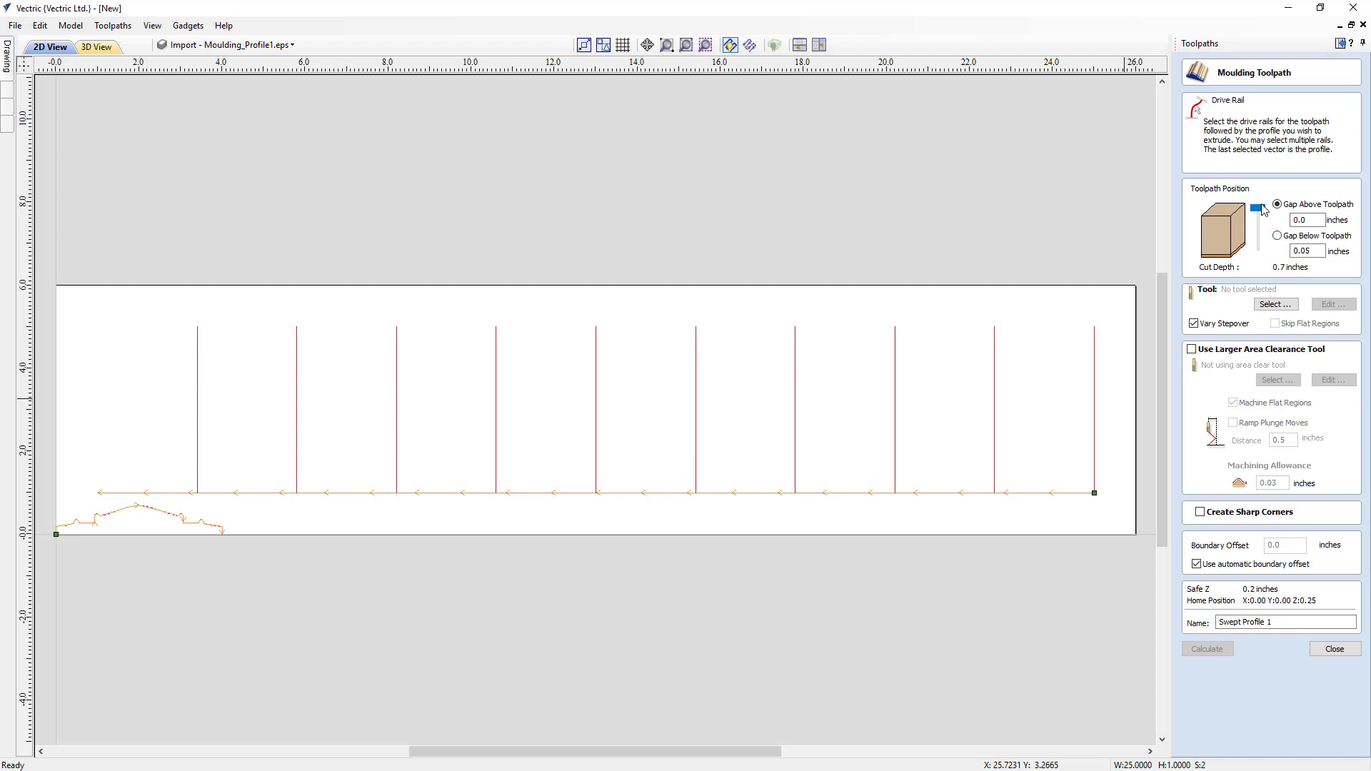
- Lower the toolpath position in the material to a 0.05-inch gap above and a 0.0-inch gap below
left_click_drag(1259, 208, 1264, 227)
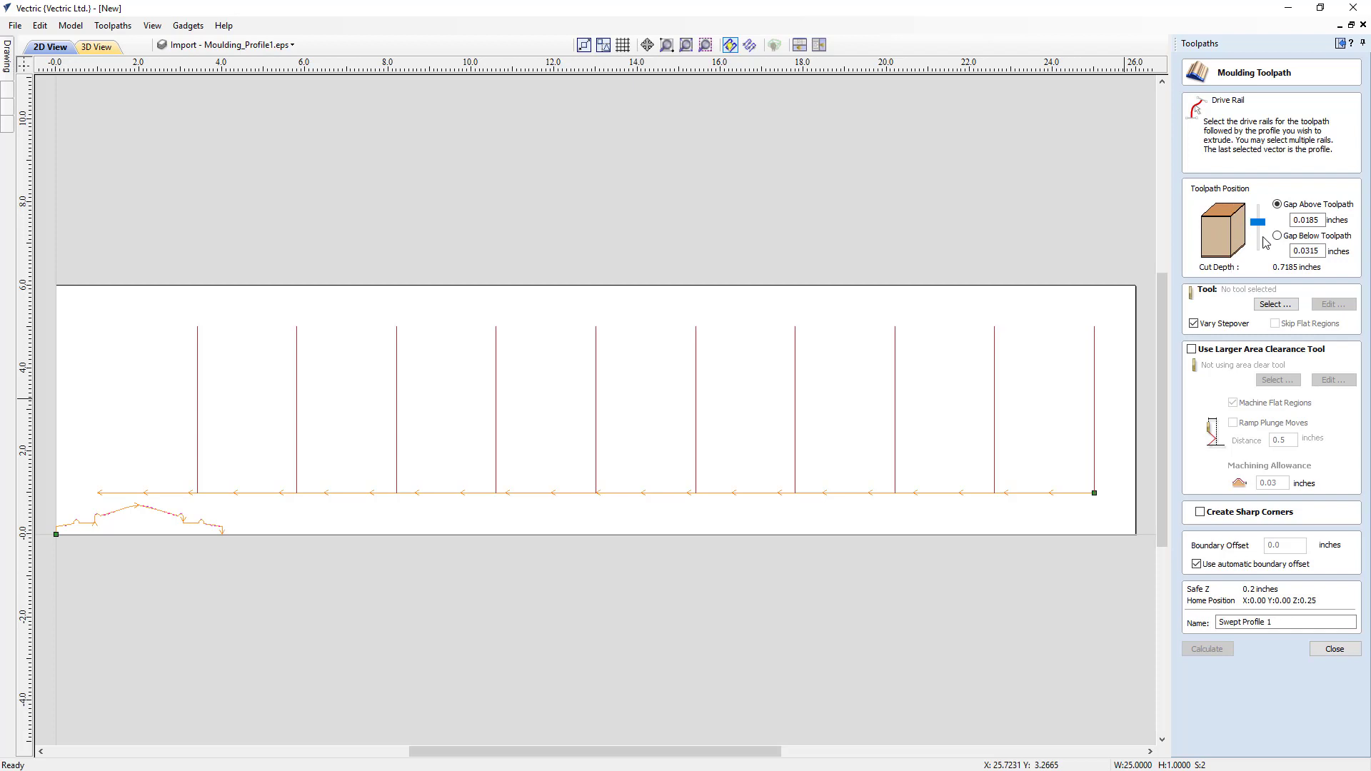
left_click_drag(1261, 223, 1262, 225)
left_click_drag(1260, 223, 1257, 255)
left_click(1259, 257)
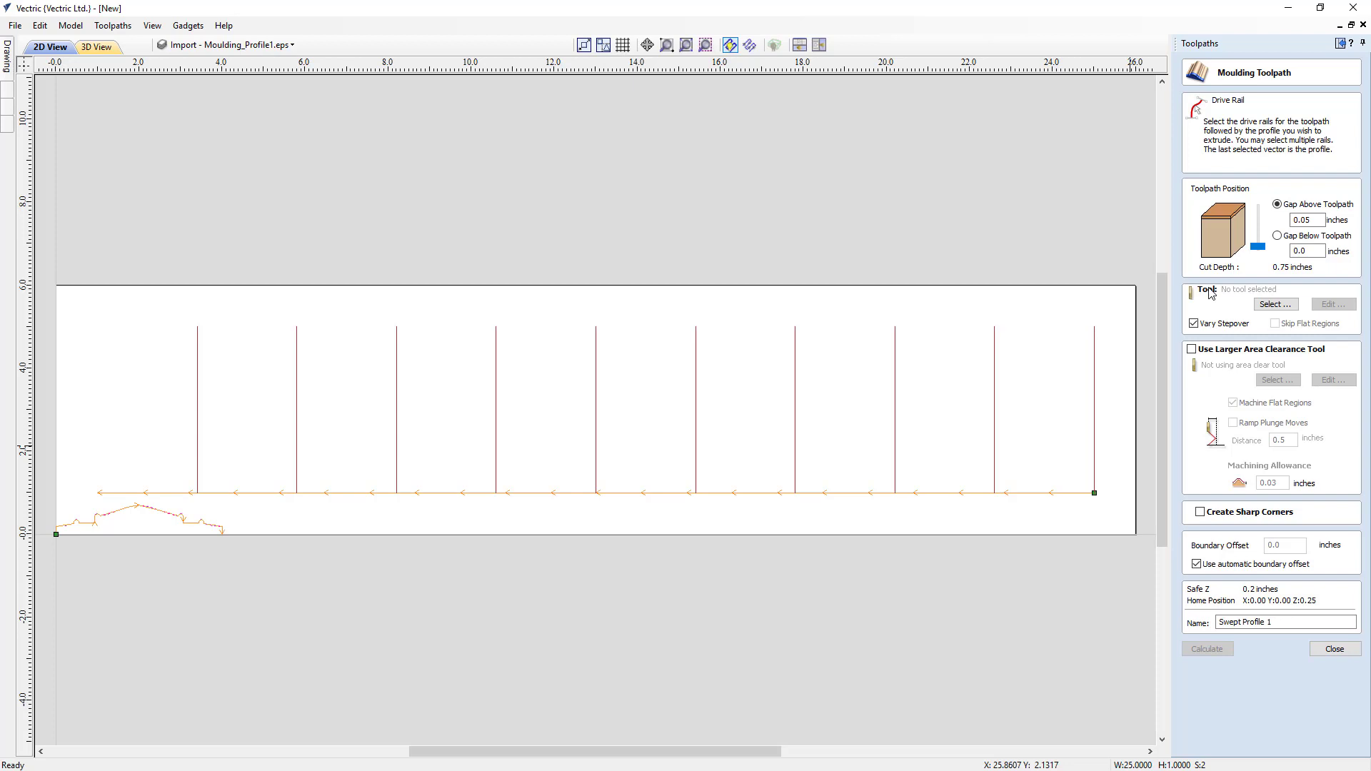
- Choose the imperial Ball Nose (1/8") as the cutting tool for the moulding toolpath
left_click(1263, 300)
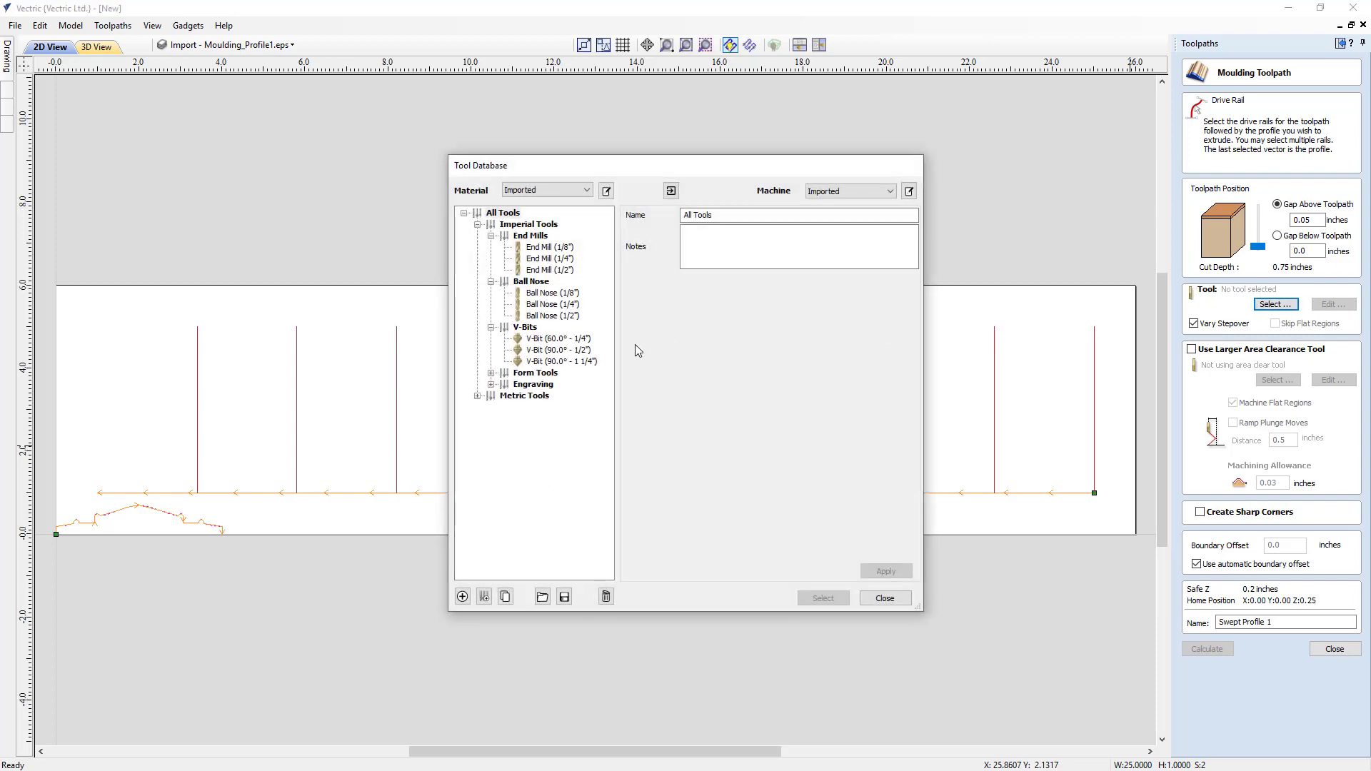
left_click(572, 294)
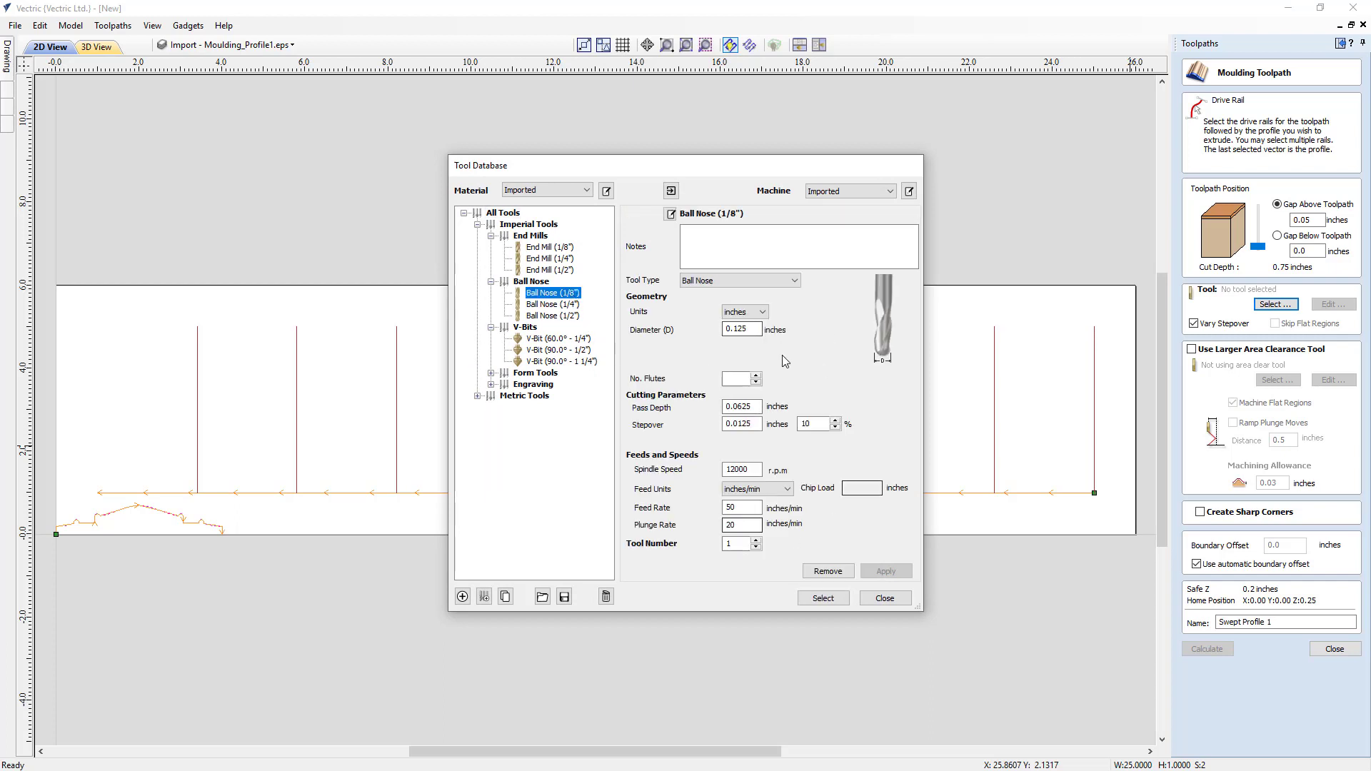
left_click(814, 605)
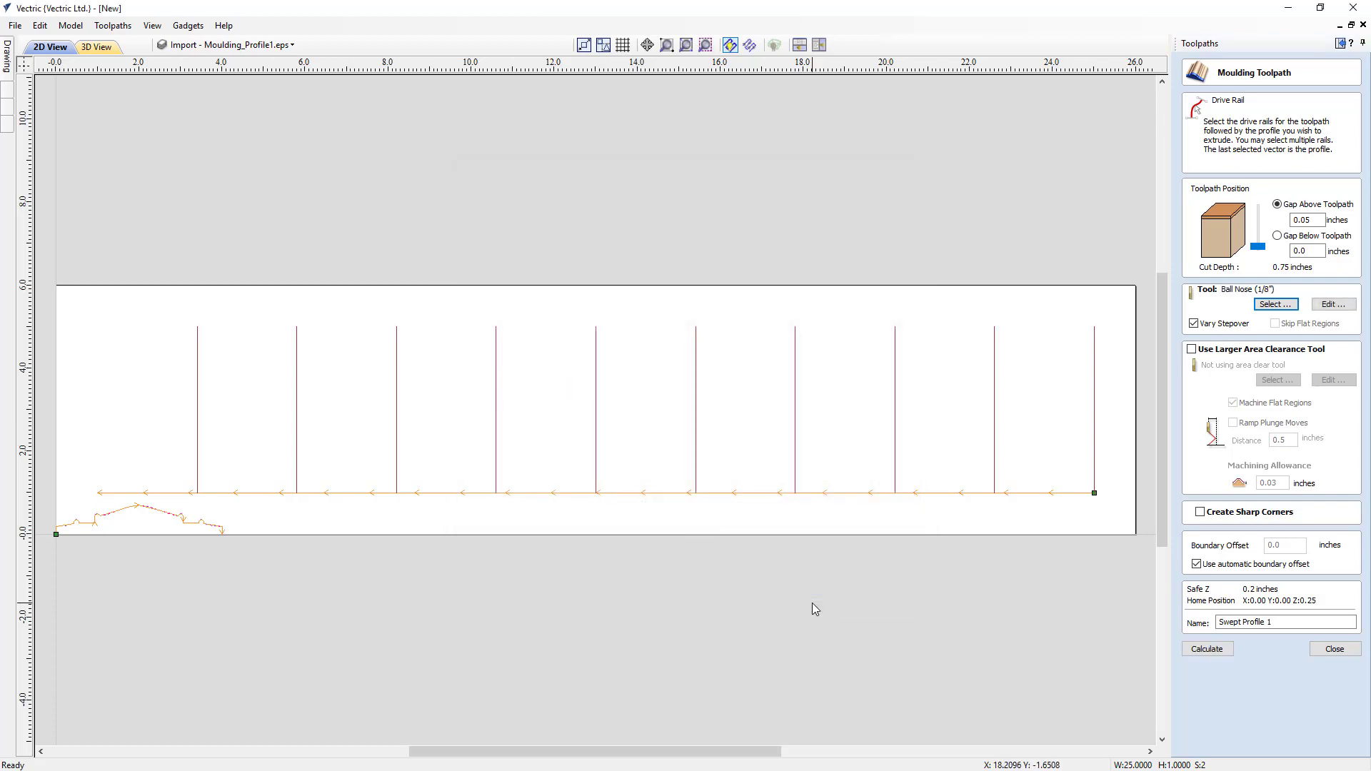
- Calculate the moulding toolpath with Vary Stepover and the automatic boundary offset turned off
left_click(1194, 324)
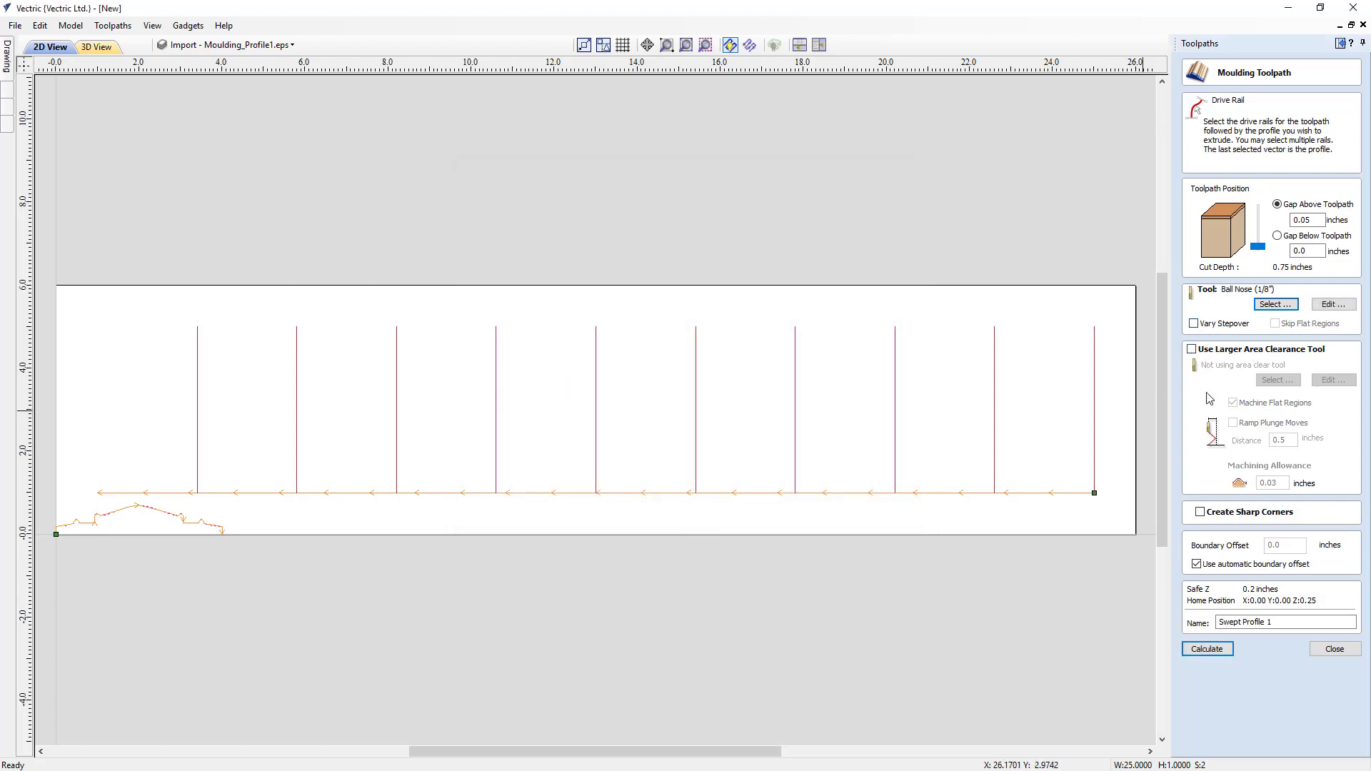
left_click(1197, 564)
left_click(1204, 647)
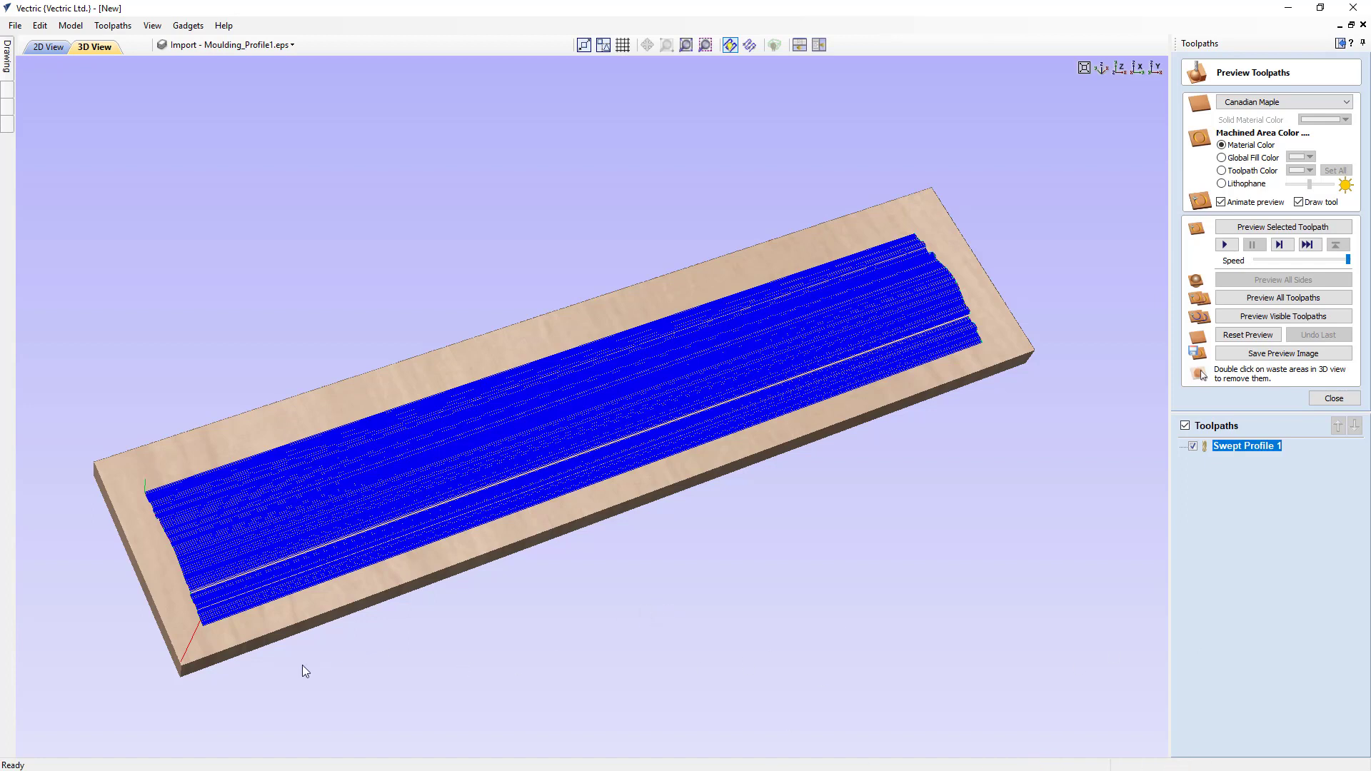
- Examine the stepover spacing of the moulding toolpath end-on along the X axis, with Color Shaded View turned off
left_click_drag(302, 666, 431, 590)
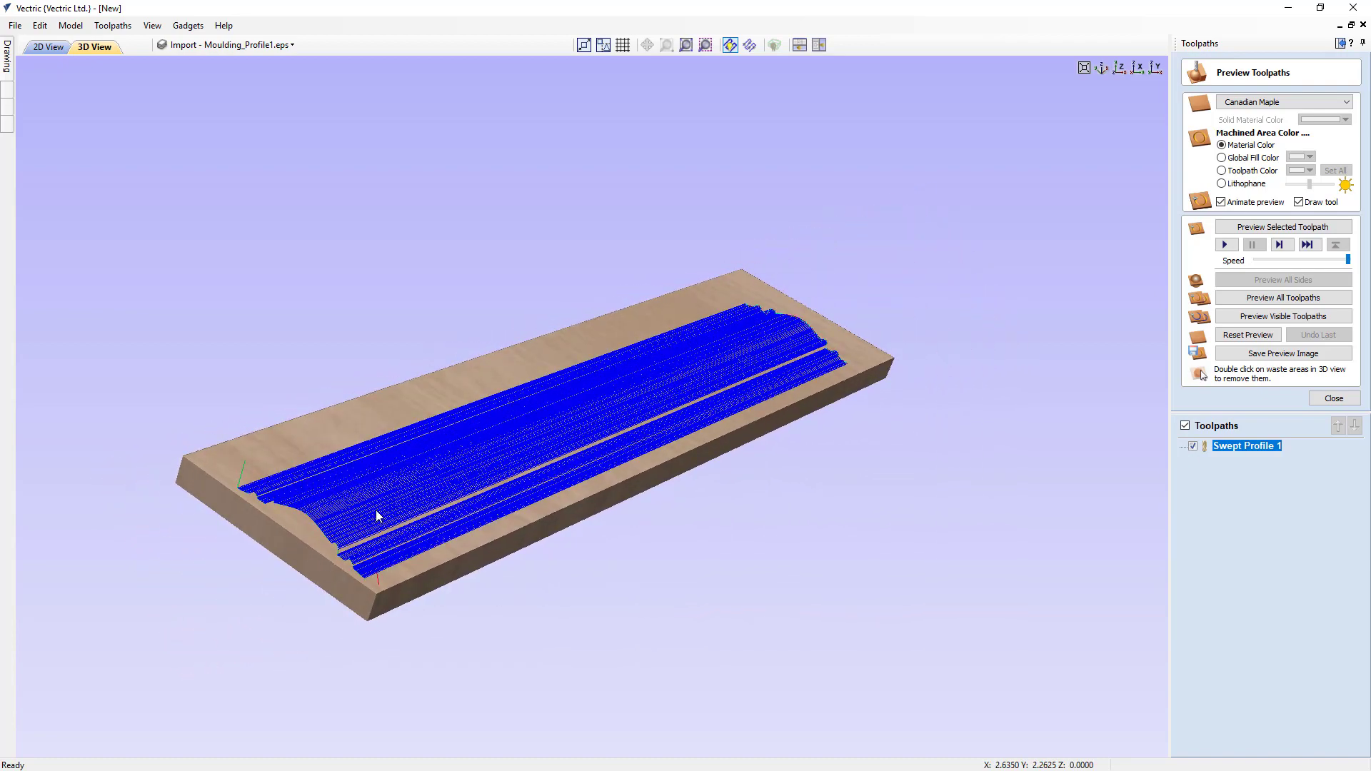
scroll(376, 511, "up", 2)
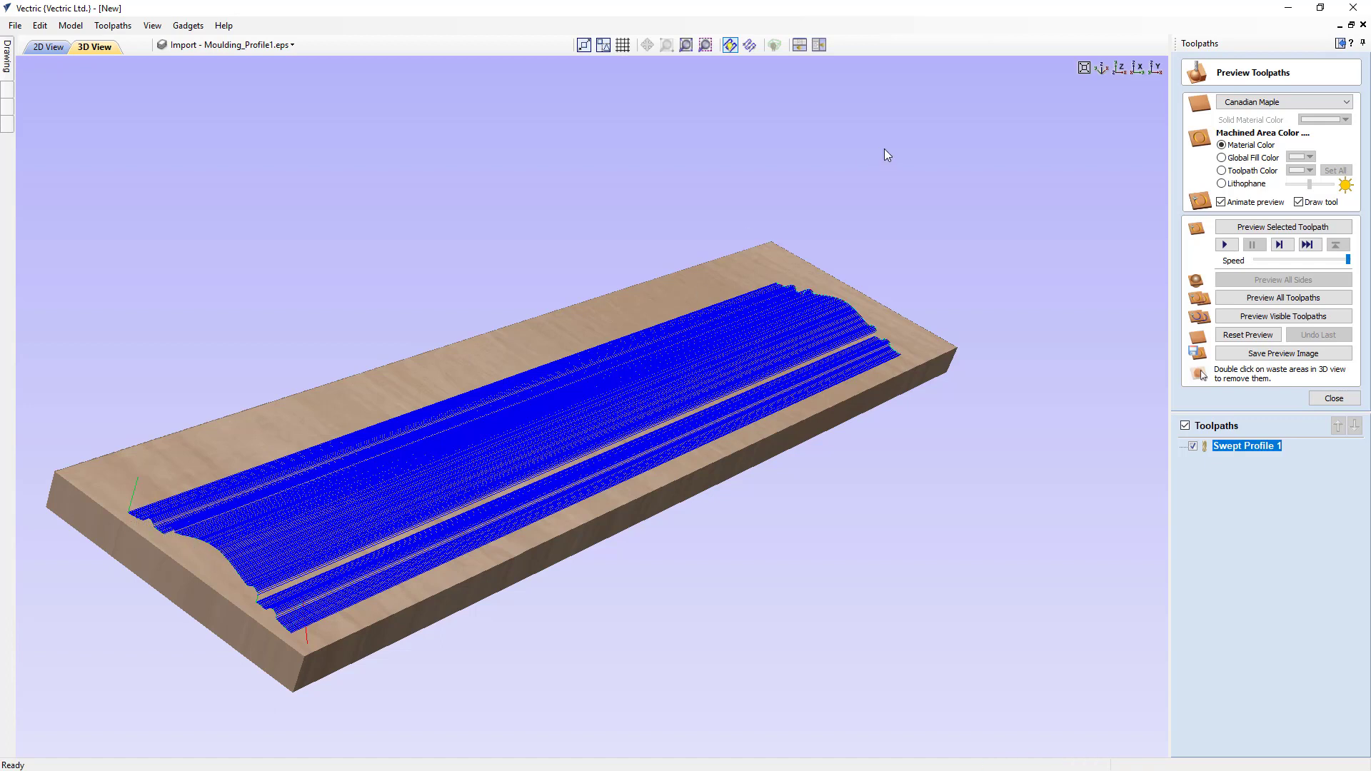
left_click(1139, 70)
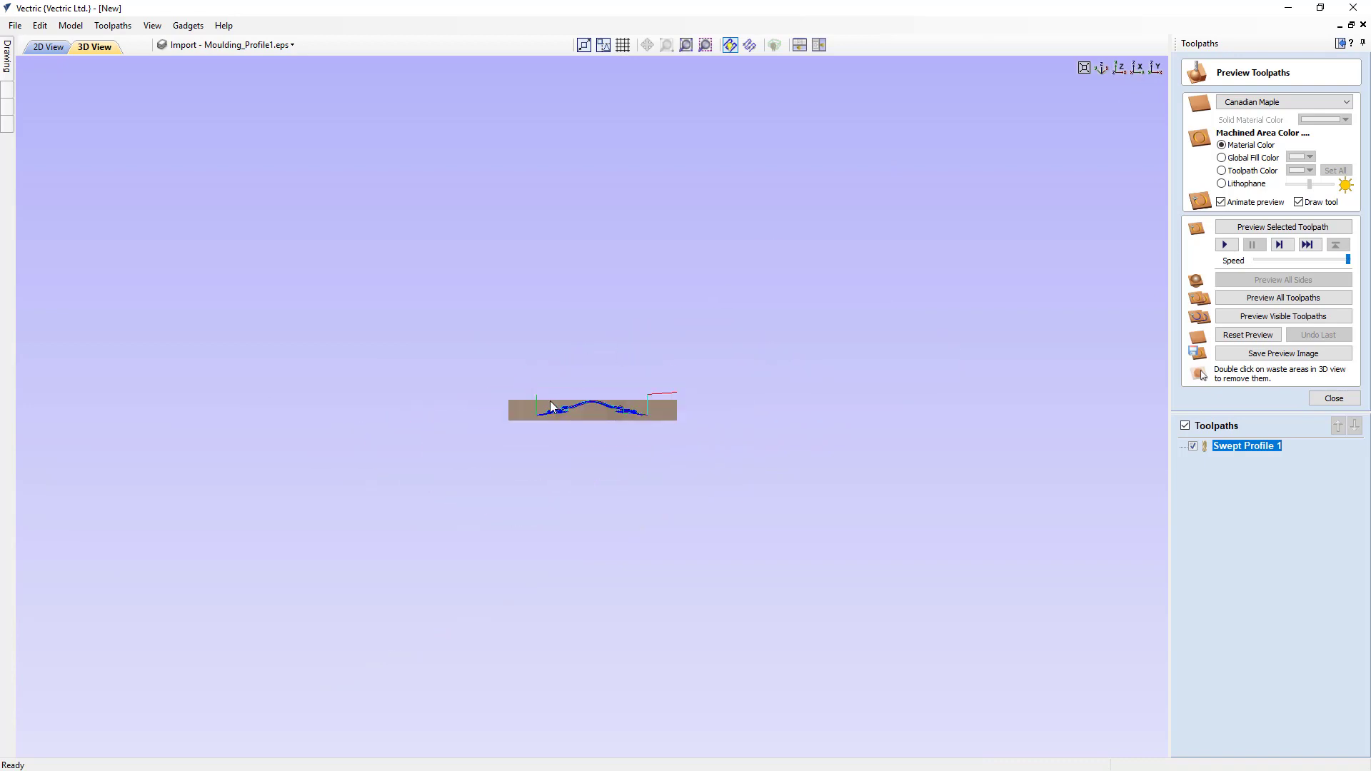
left_click(153, 26)
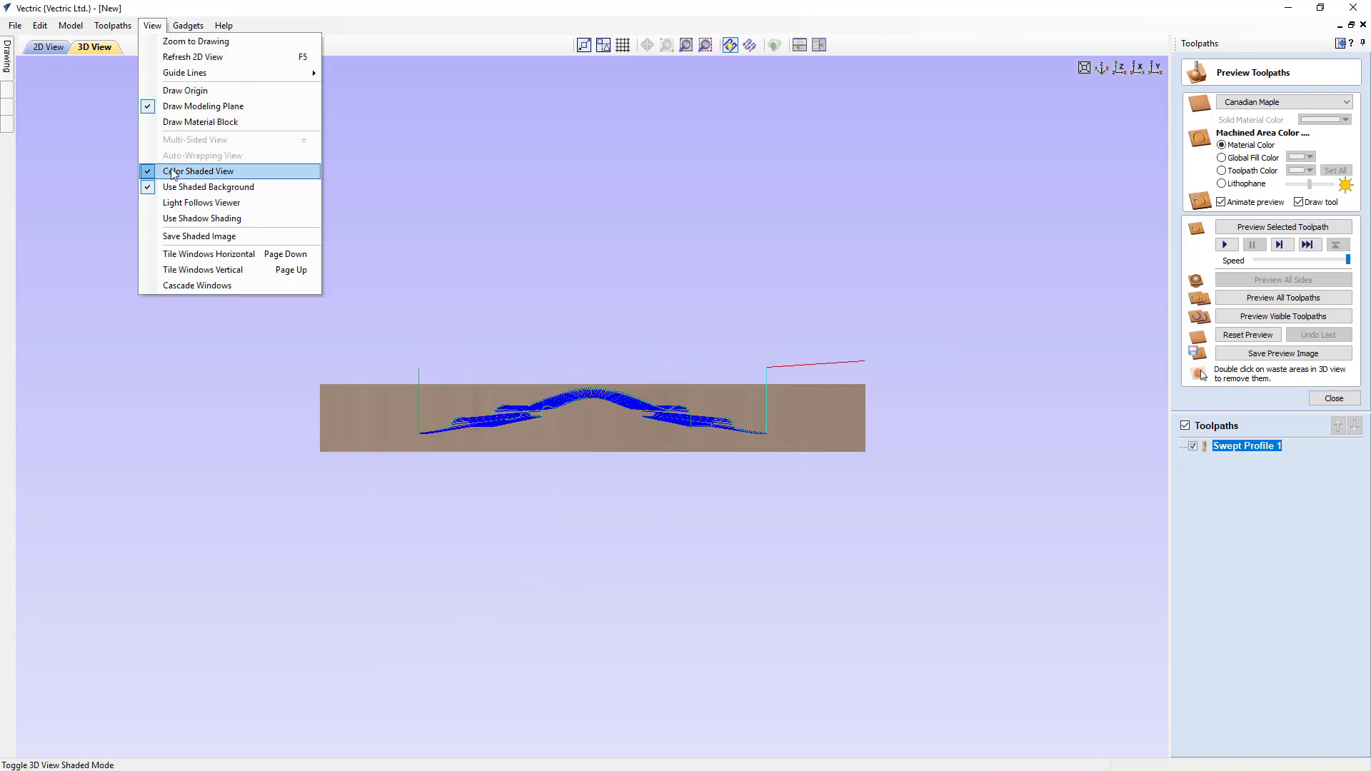
left_click(172, 172)
scroll(575, 410, "up", 8)
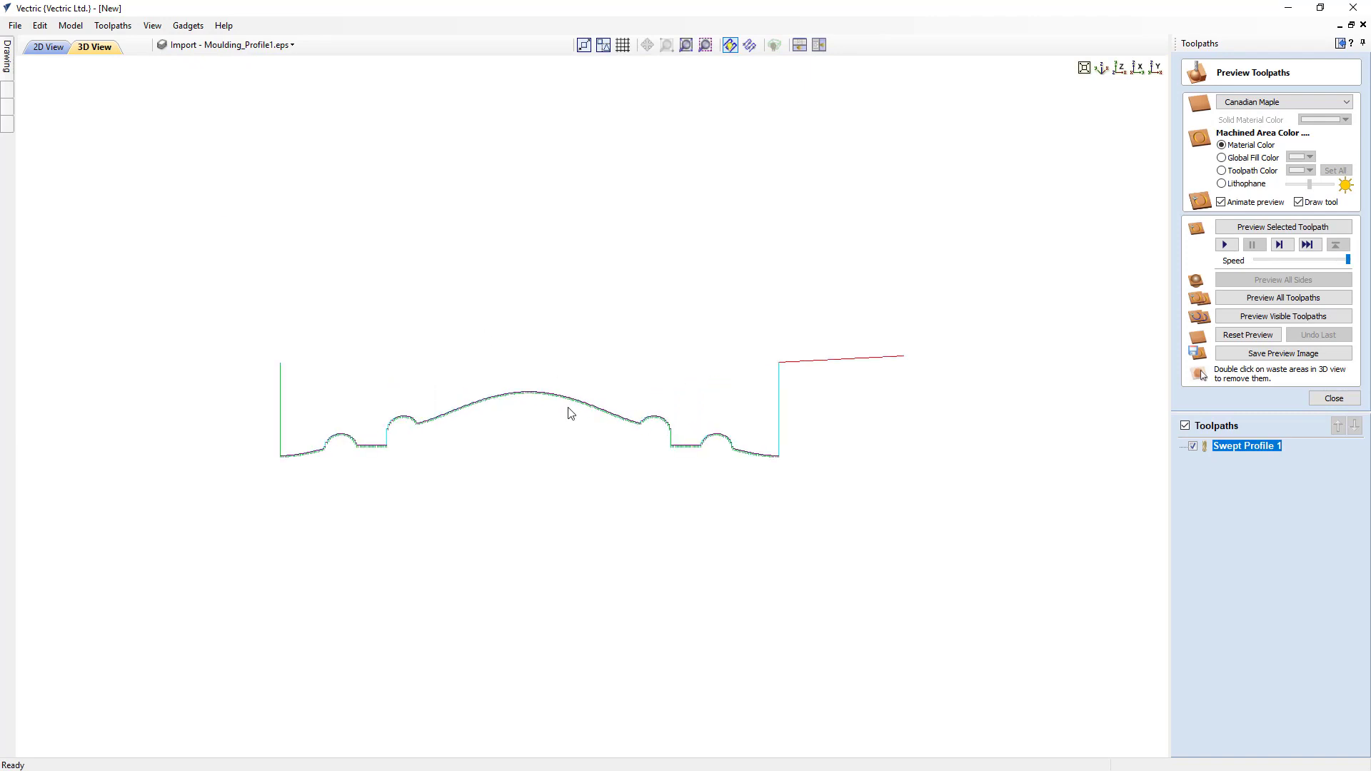
scroll(572, 413, "up", 1)
scroll(213, 473, "up", 1)
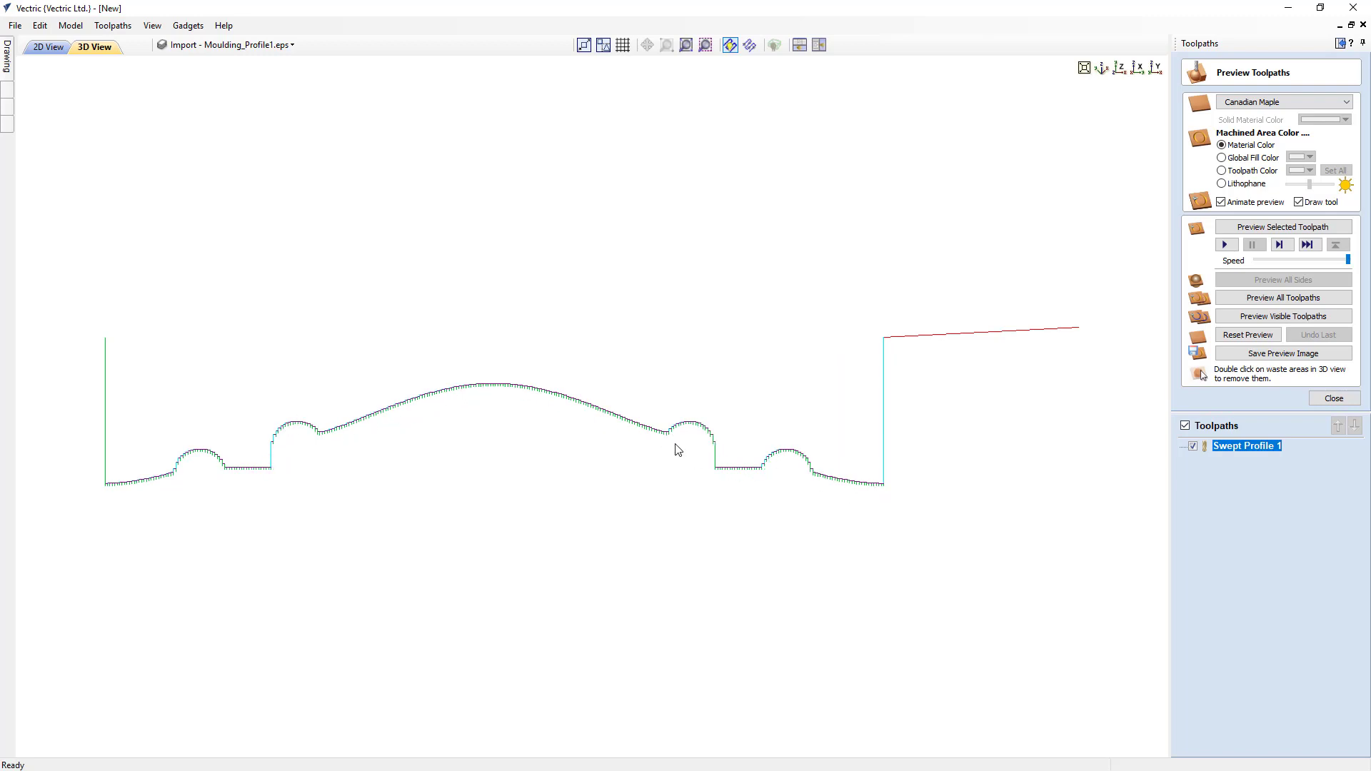
scroll(676, 429, "up", 3)
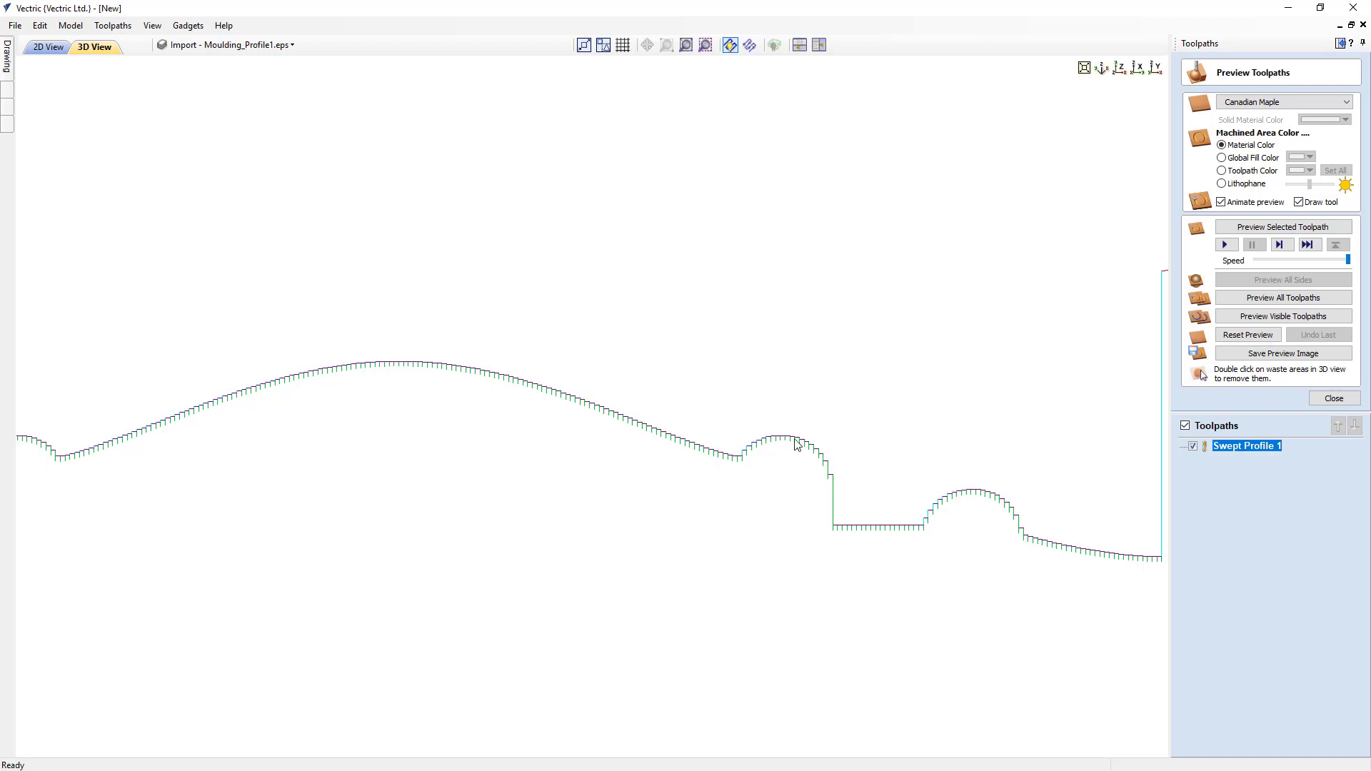
- Turn Color Shaded View back on and return to the isometric view of the material block
left_click(195, 28)
mouse_move(152, 26)
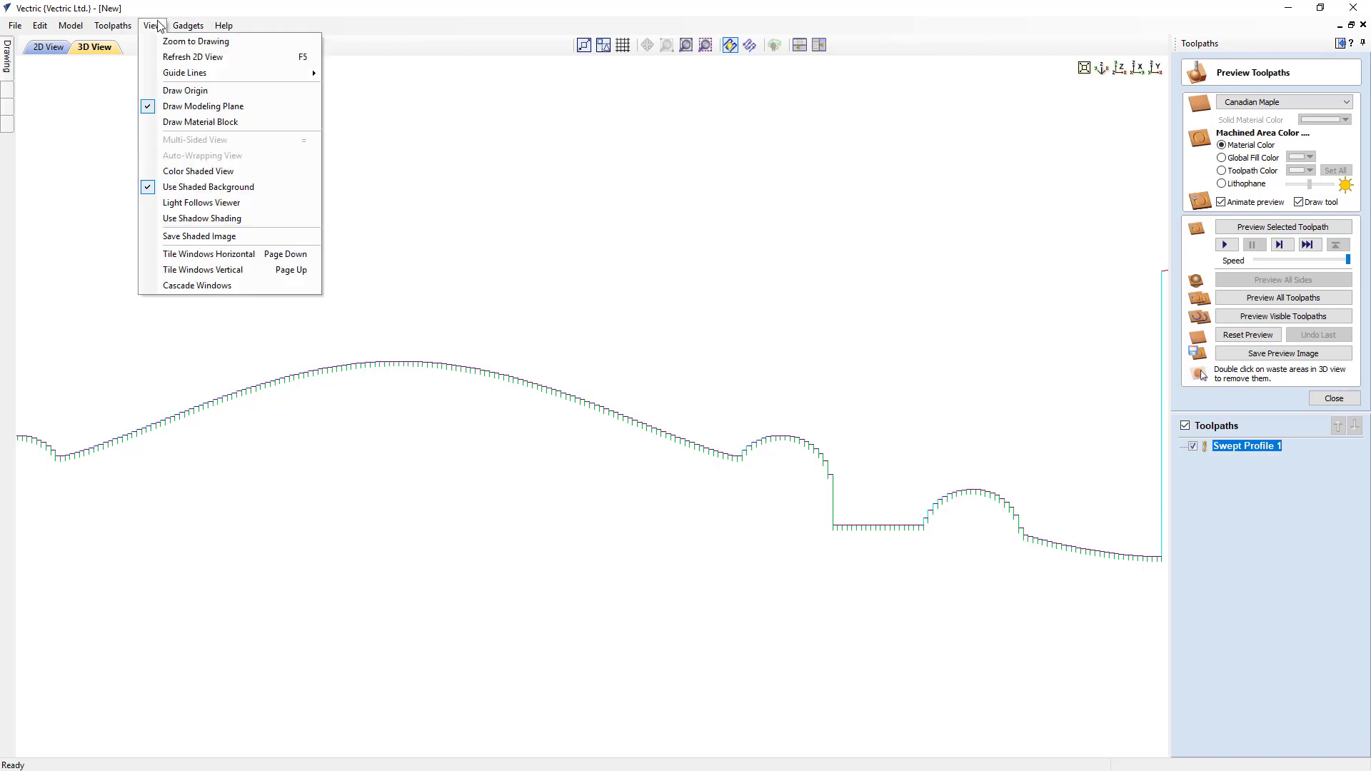
left_click(176, 172)
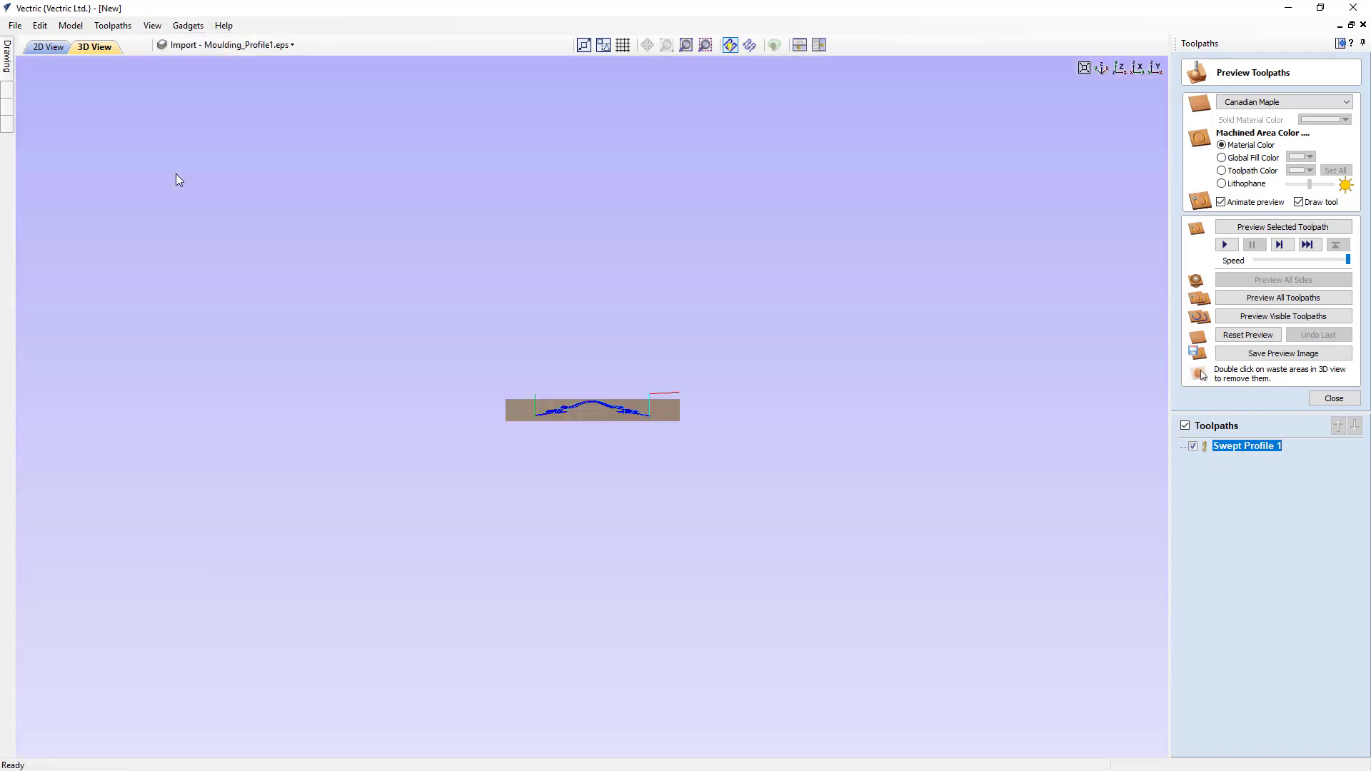
left_click(1100, 70)
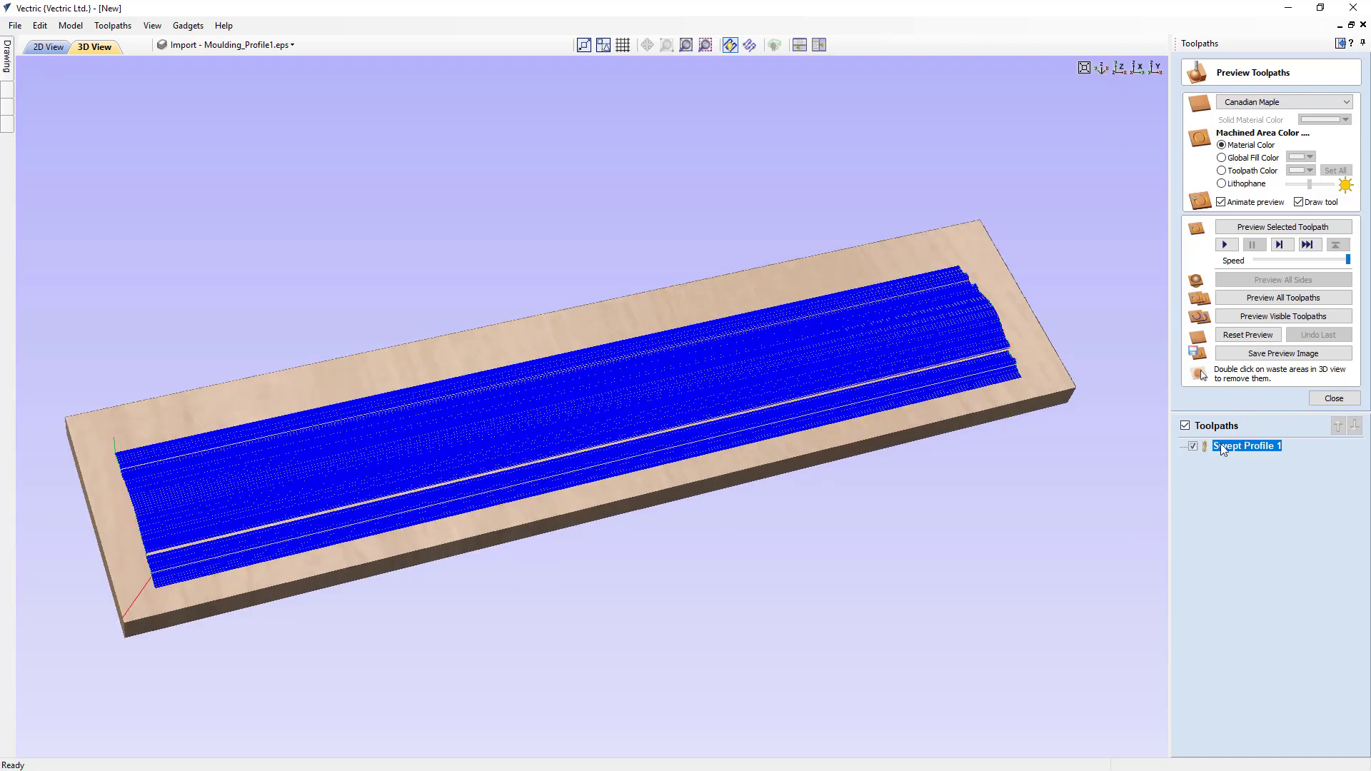
- Edit the Swept Profile 1 toolpath and recalculate it with Vary Stepover turned on
double_click(1224, 445)
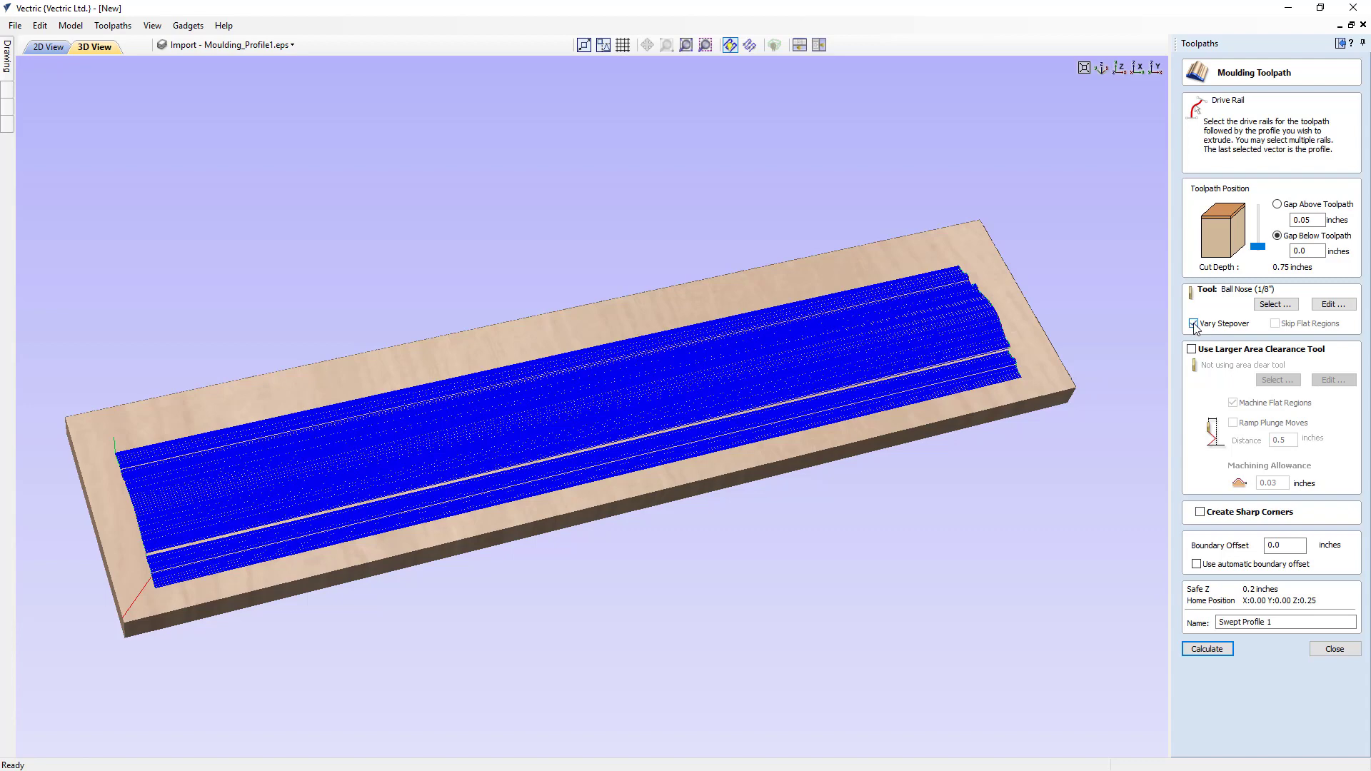
scroll(185, 546, "up", 2)
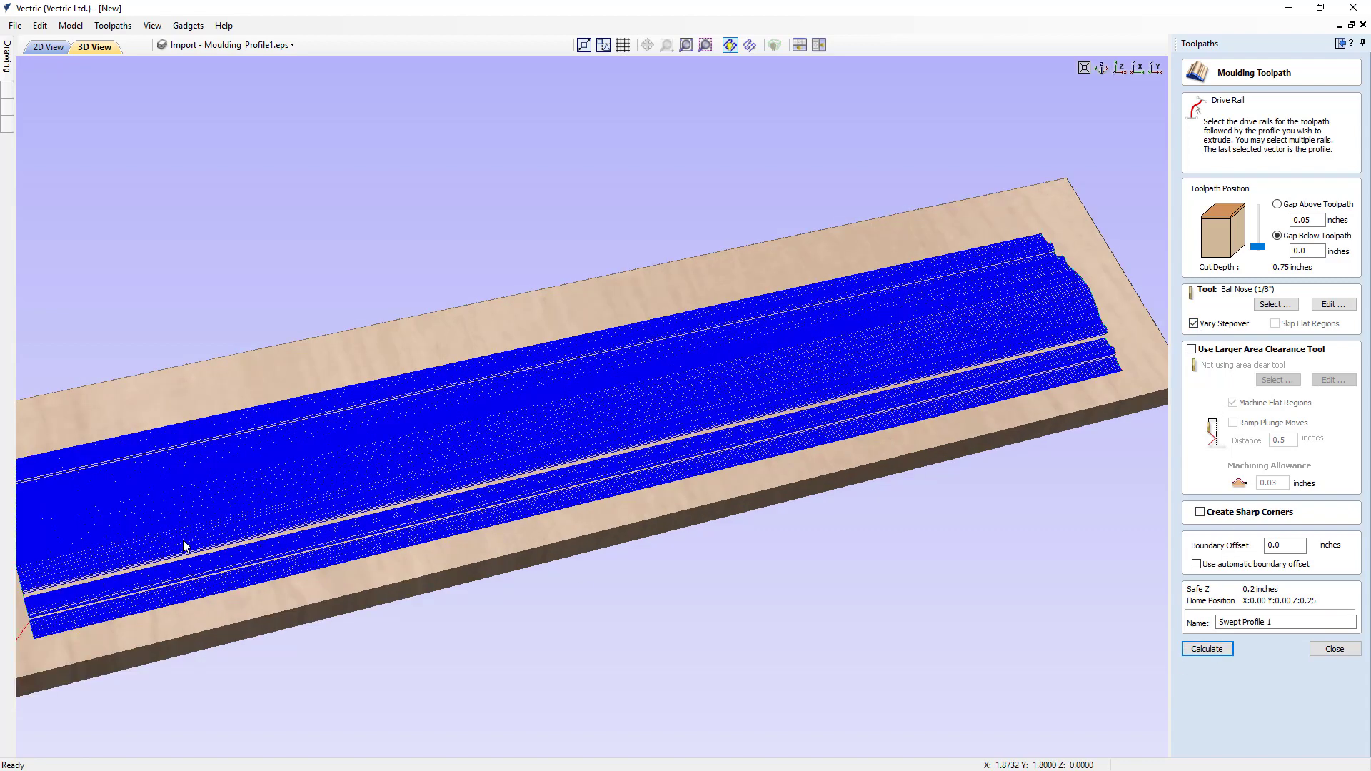
scroll(185, 545, "up", 1)
middle_click_drag(457, 552, 607, 447)
scroll(657, 518, "up", 2)
scroll(657, 523, "up", 2)
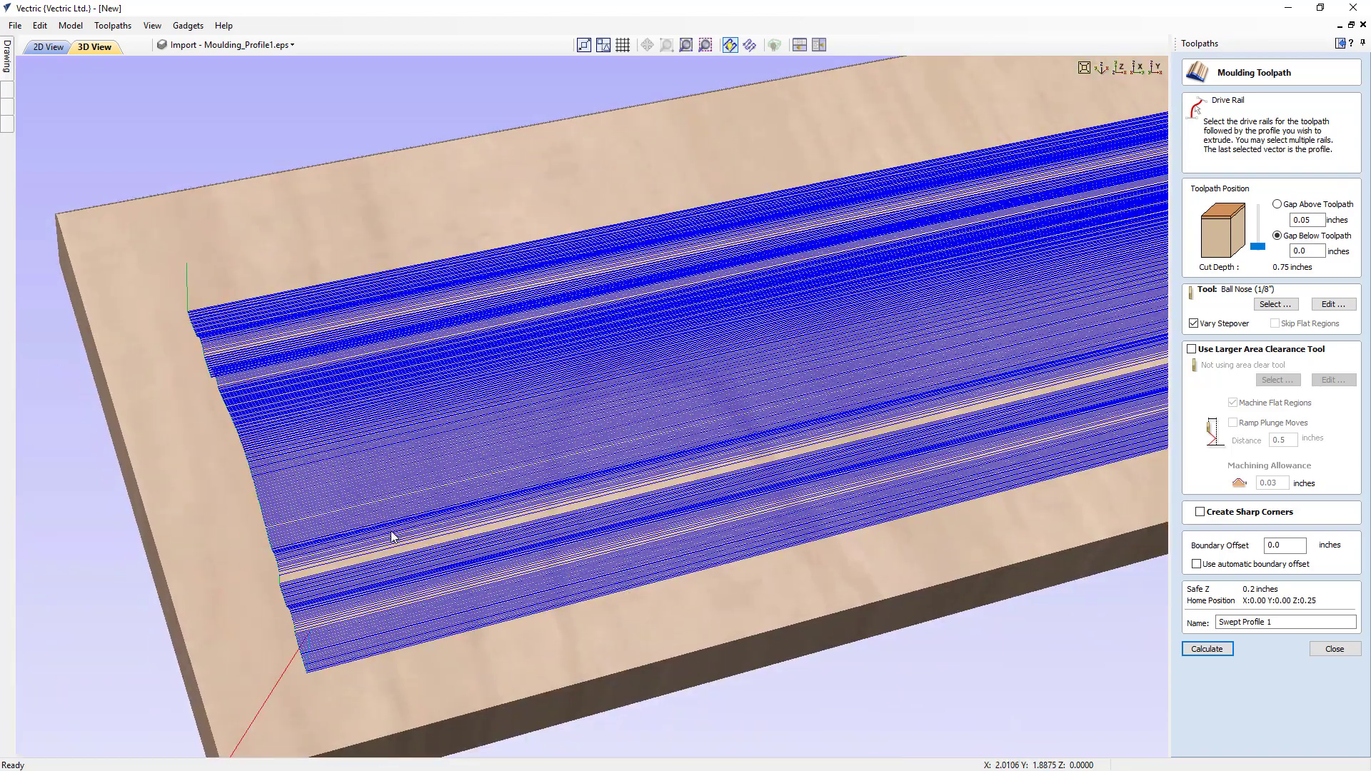
left_click(1207, 649)
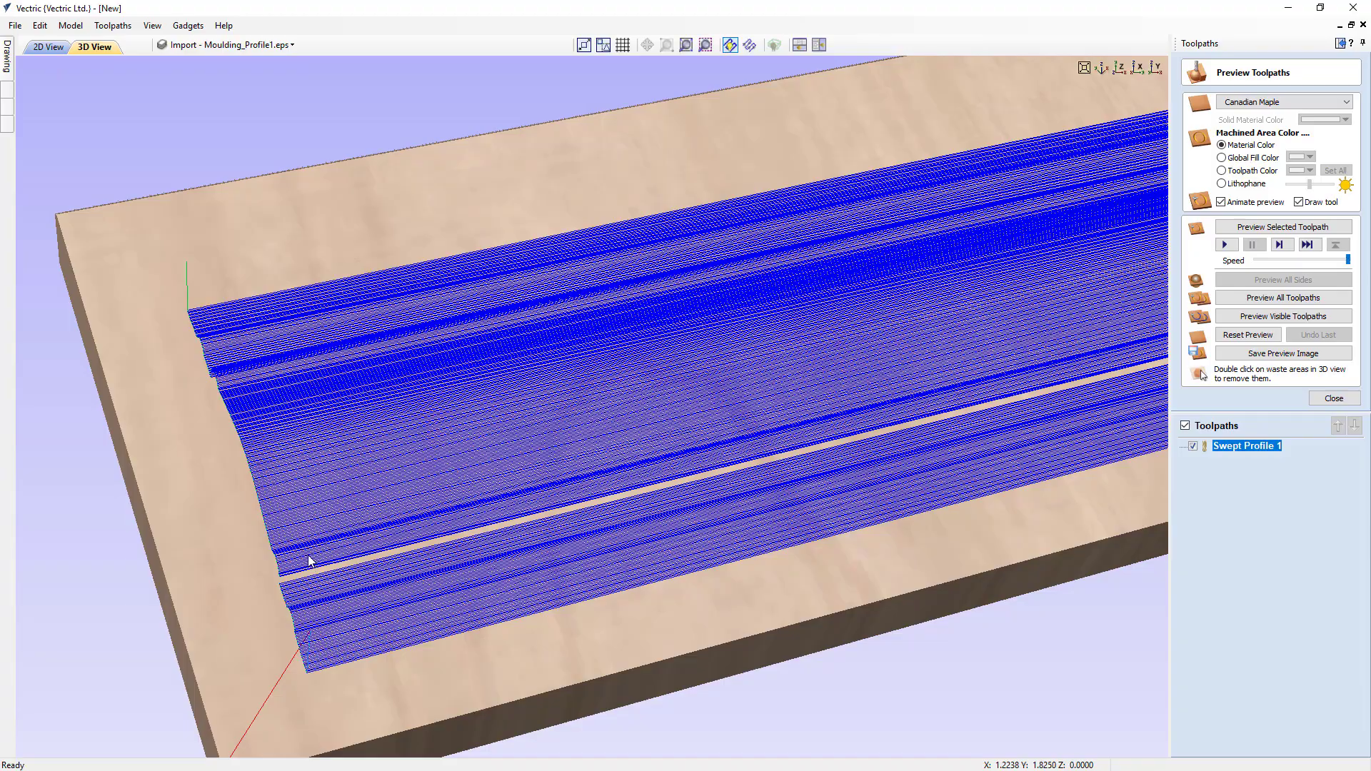
- Inspect the line spacing of the recalculated moulding toolpath up close and preview its cut in the material
scroll(392, 603, "up", 1)
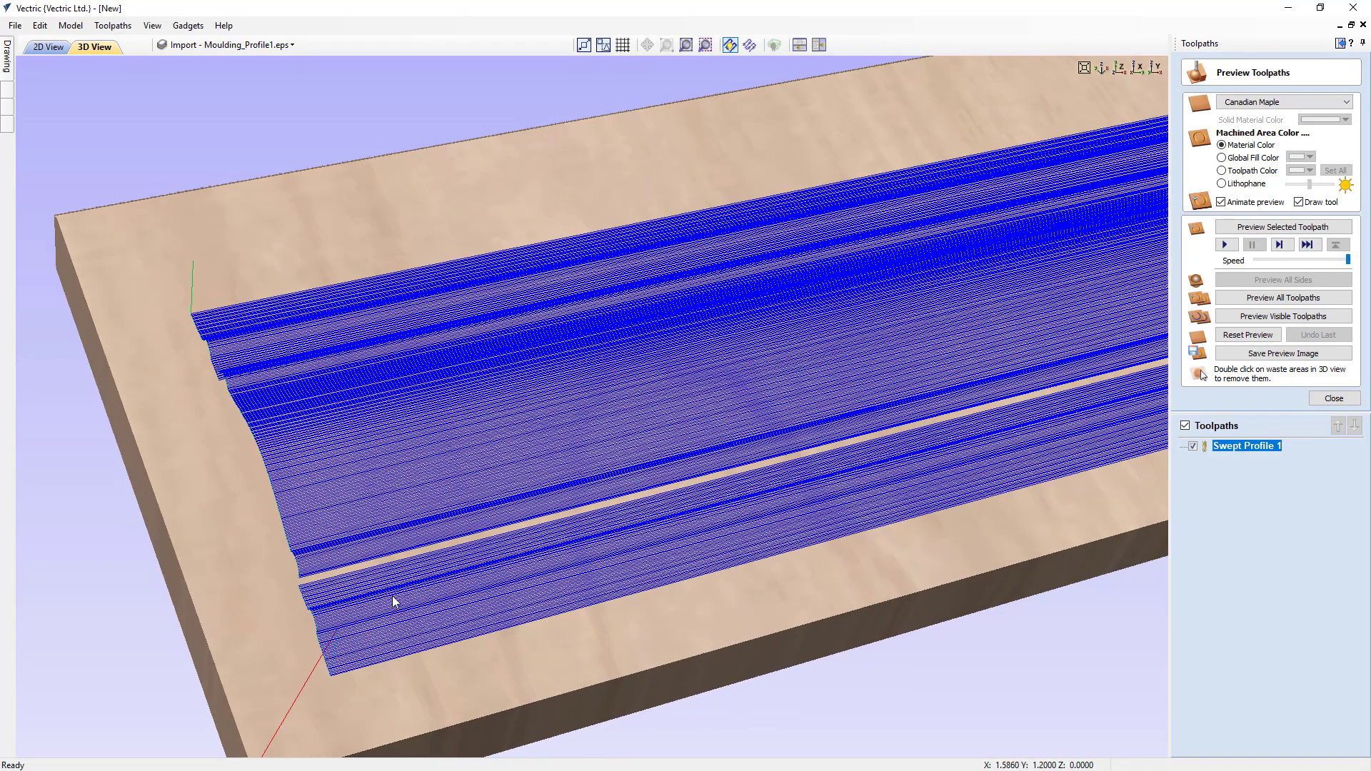
scroll(434, 569, "up", 1)
scroll(433, 569, "up", 1)
middle_click_drag(429, 632, 786, 449)
middle_click_drag(400, 552, 412, 548)
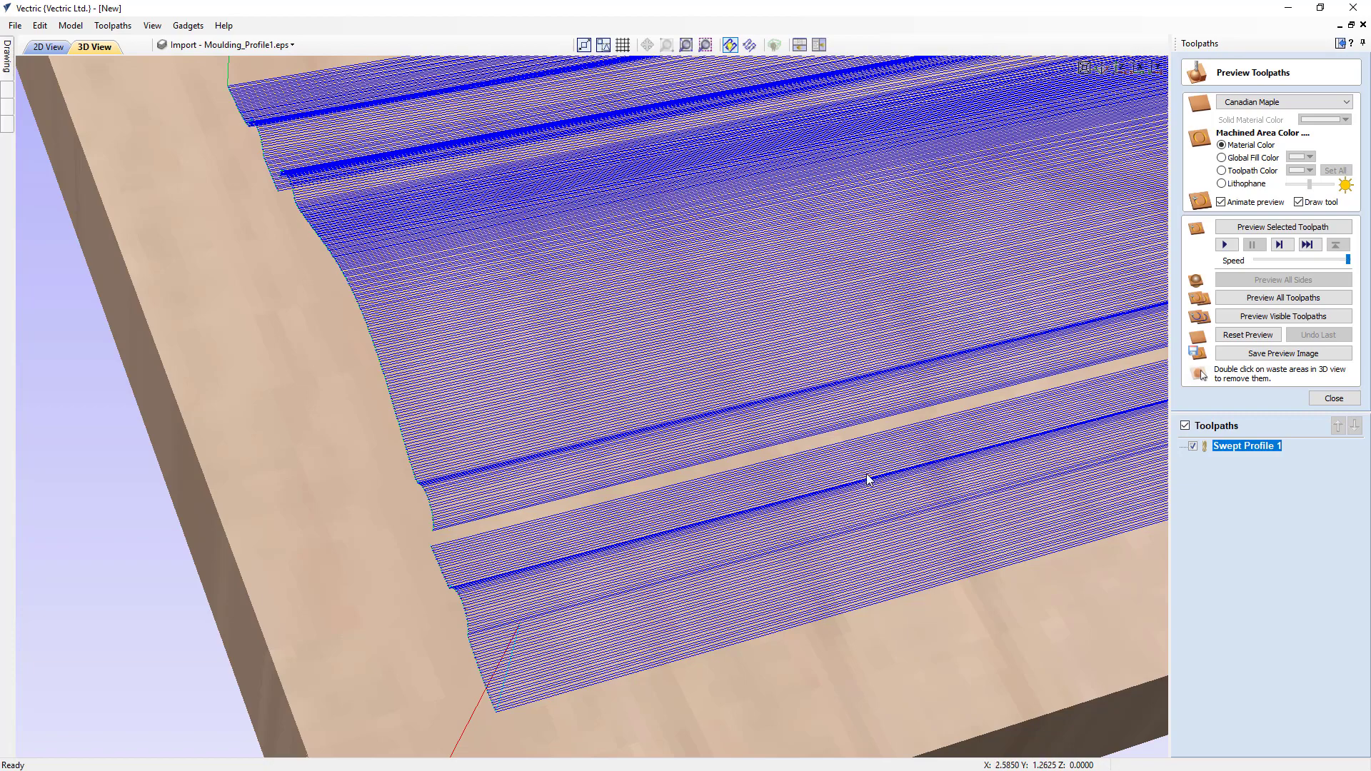
left_click(1281, 316)
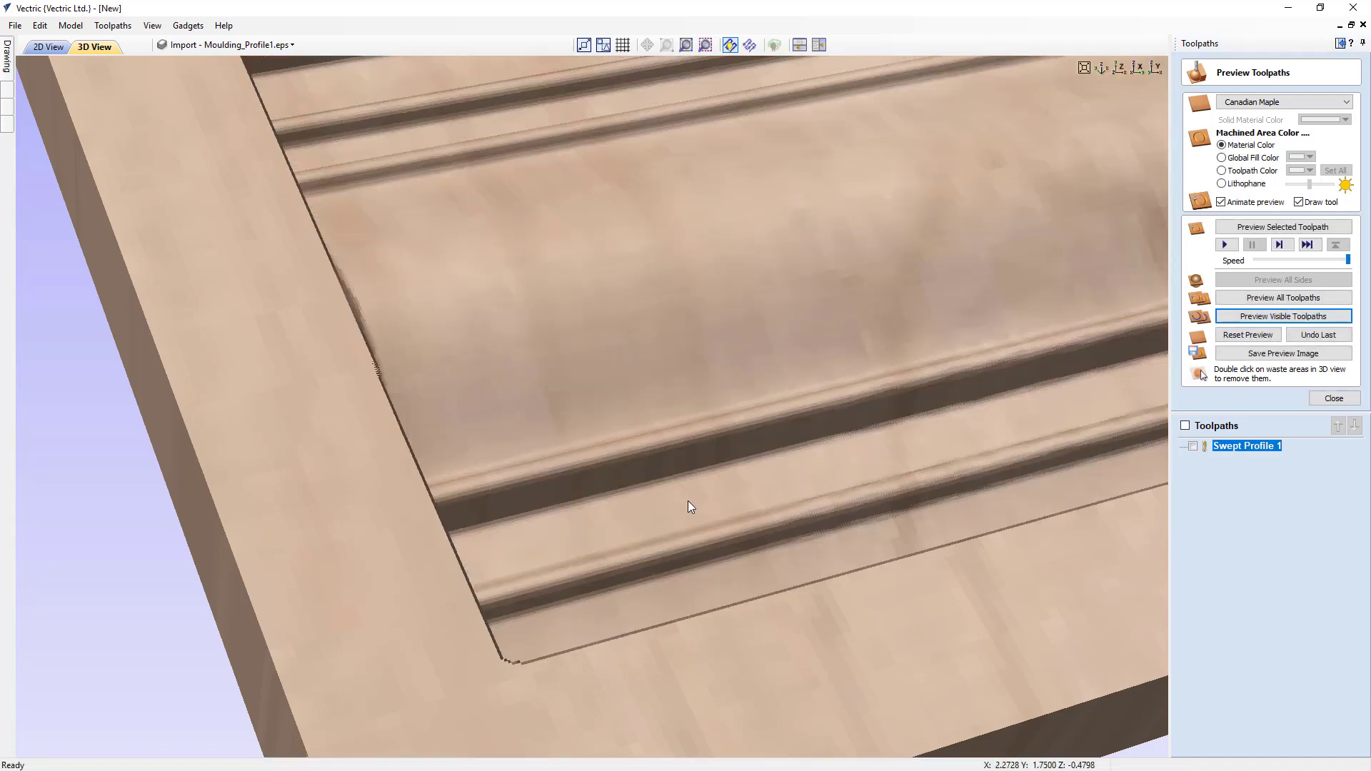
scroll(688, 500, "down", 2)
scroll(688, 500, "down", 2)
scroll(756, 484, "down", 3)
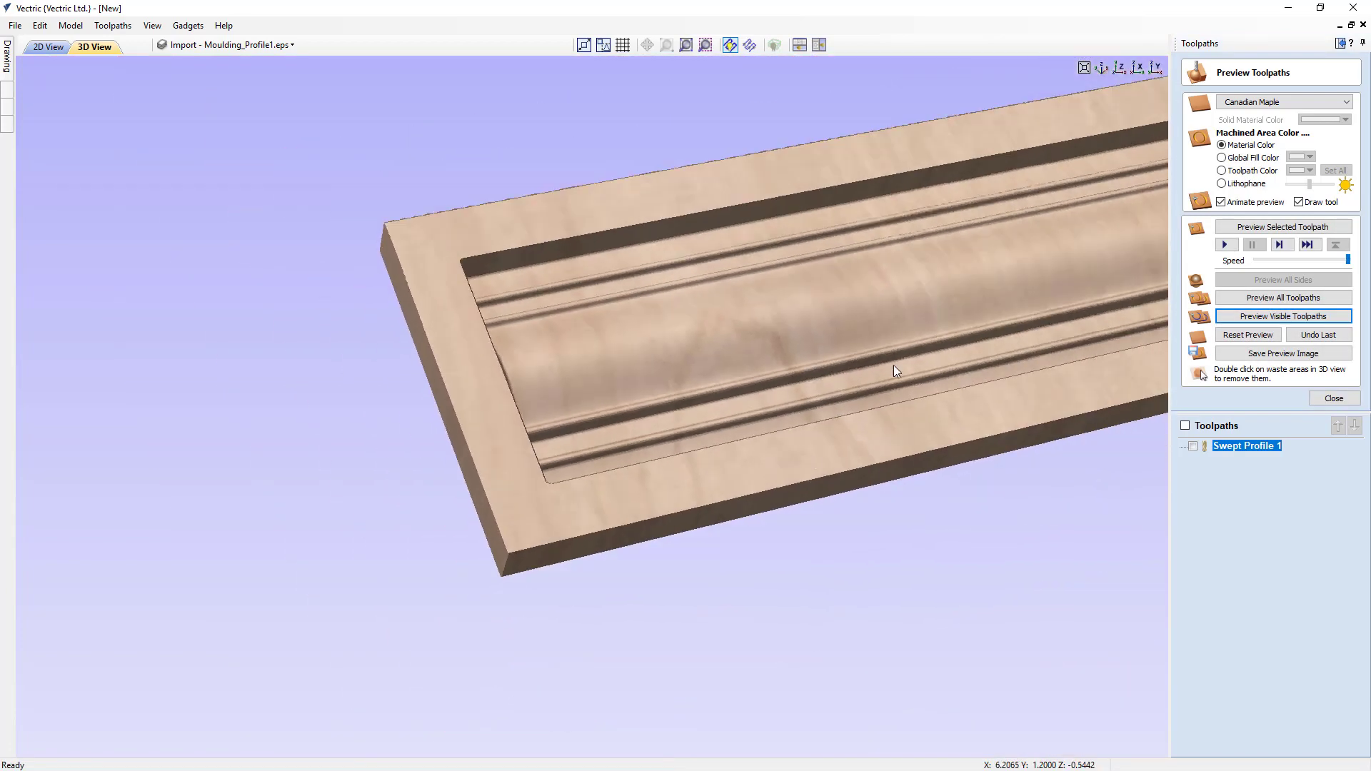
left_click(1104, 69)
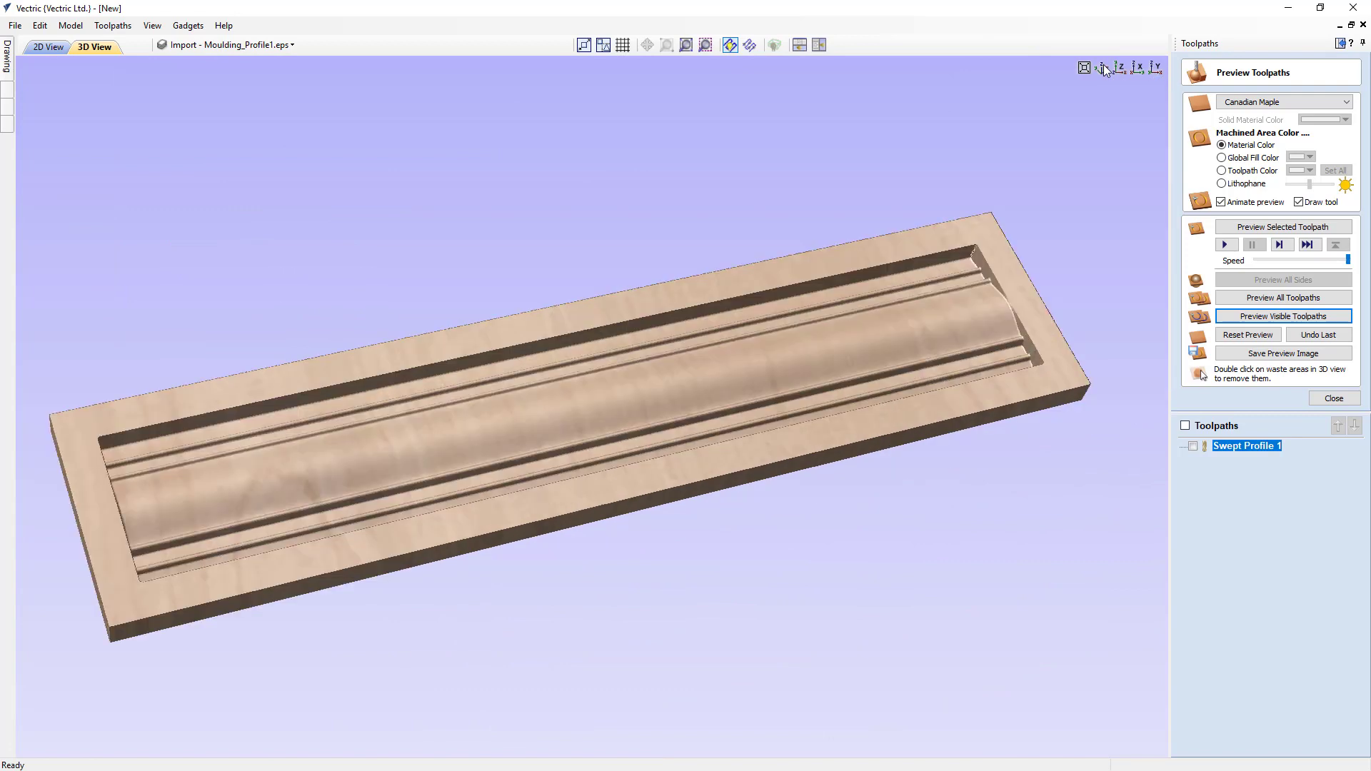
- Recalculate the Swept Profile 1 toolpath with the imperial End Mill (1/4") as larger area clearance tool and Ramp Plunge Moves turned on
double_click(1242, 445)
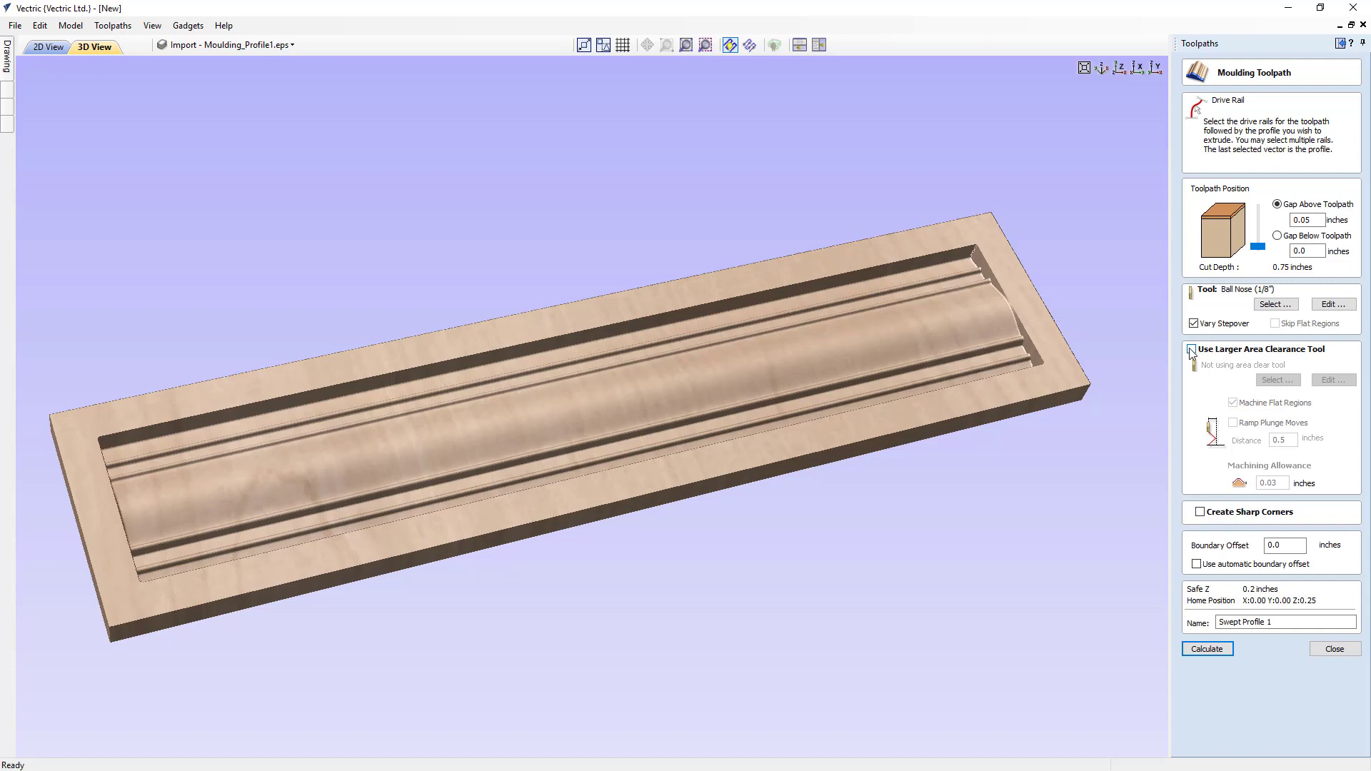
left_click(1191, 350)
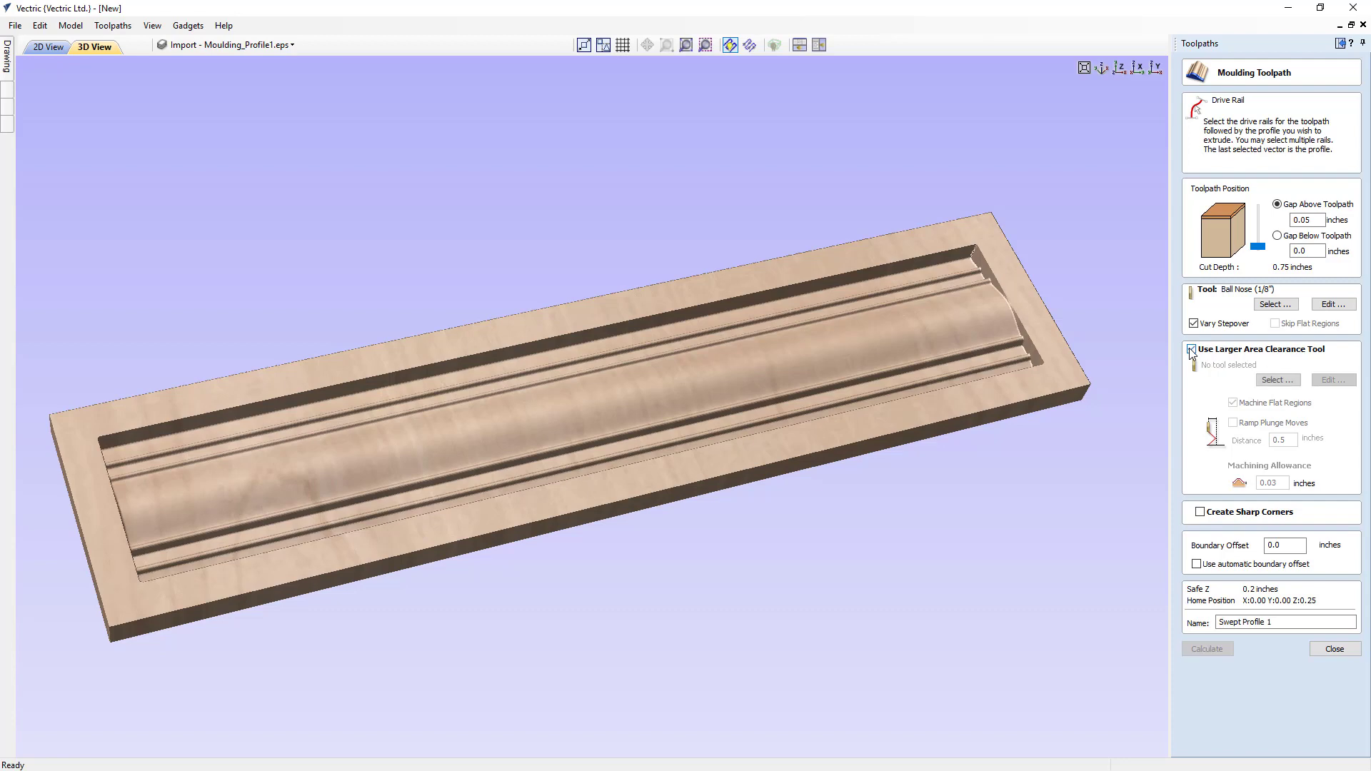
left_click(1274, 380)
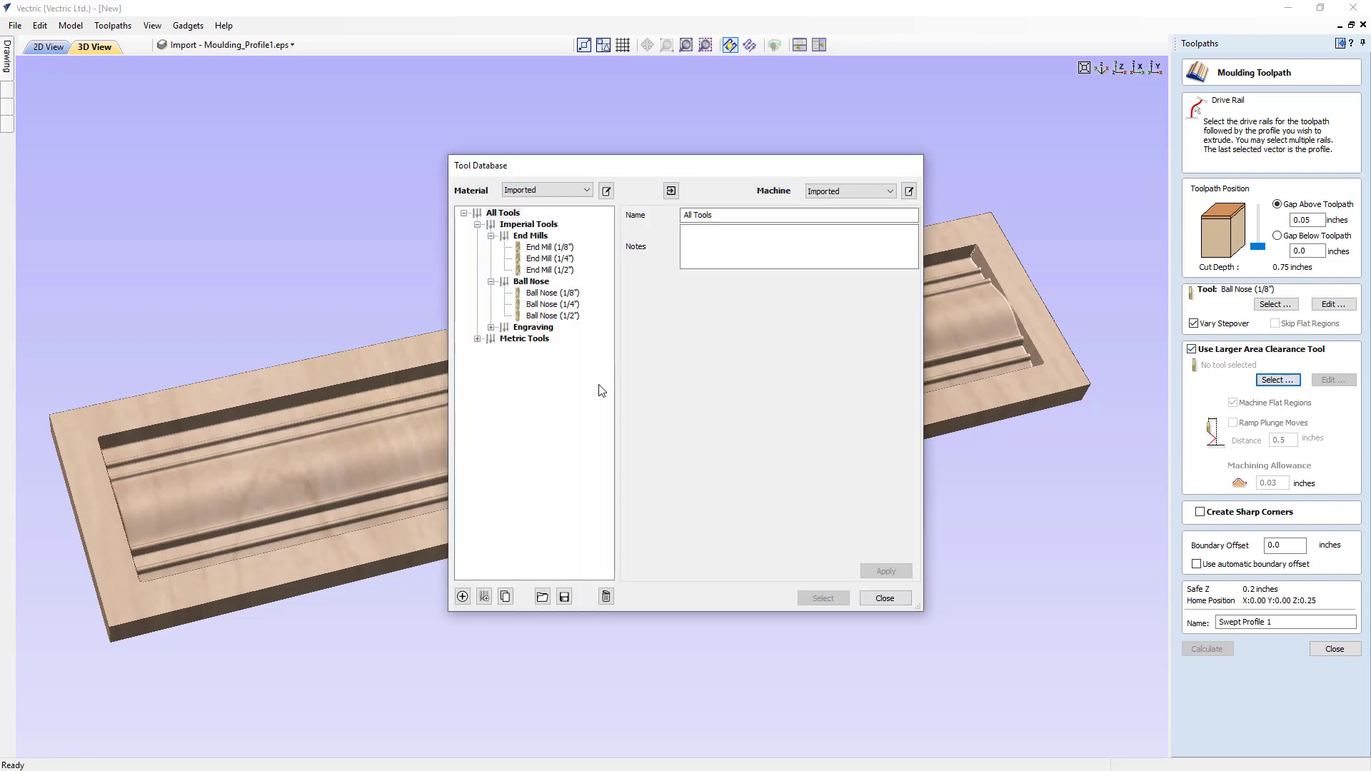
left_click(565, 260)
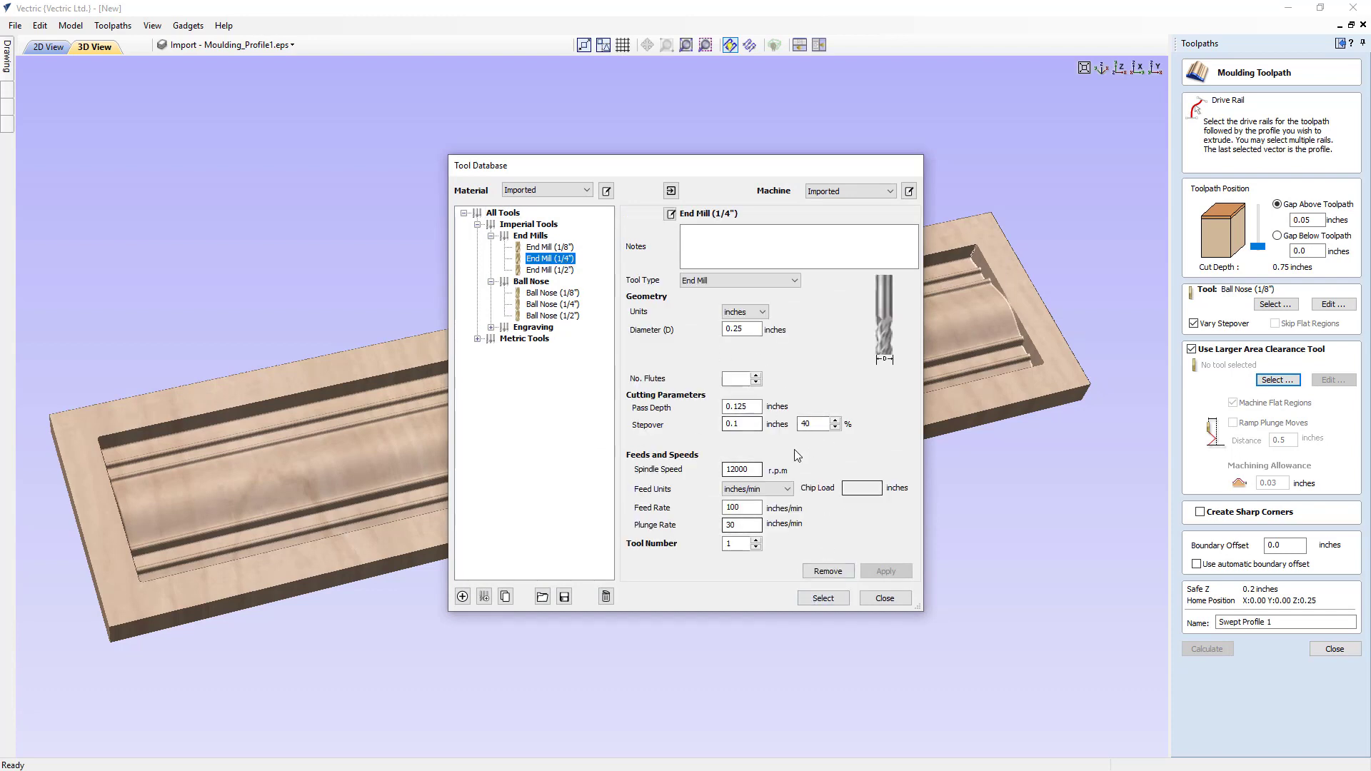
left_click(829, 601)
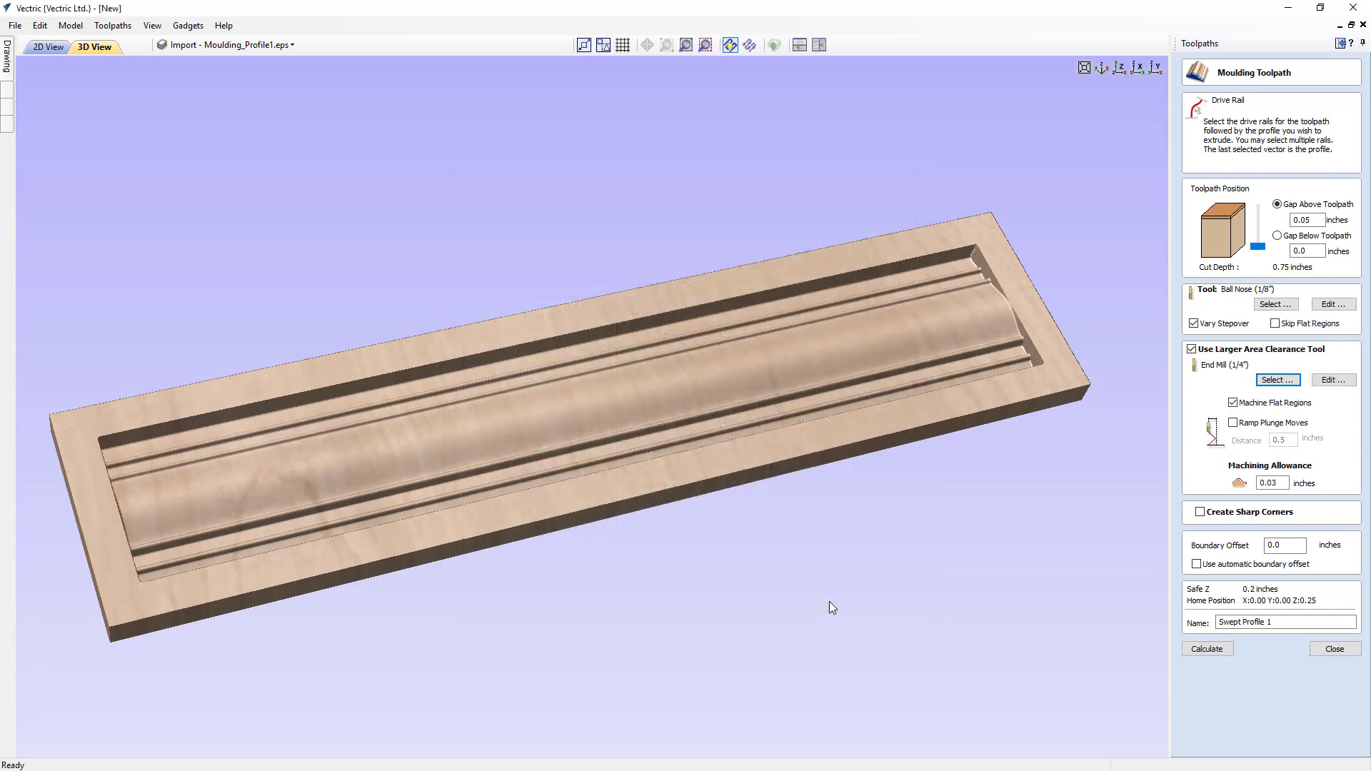
left_click(1233, 423)
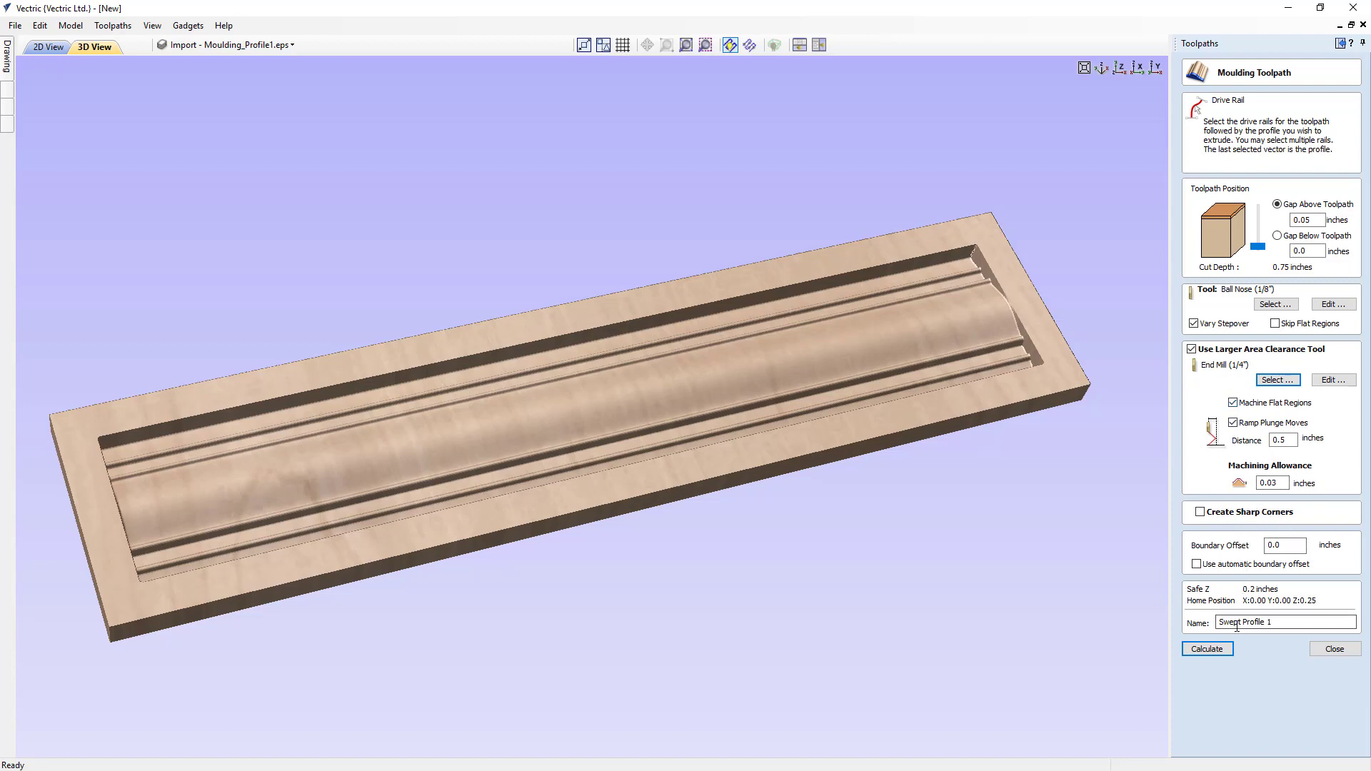
left_click(1220, 650)
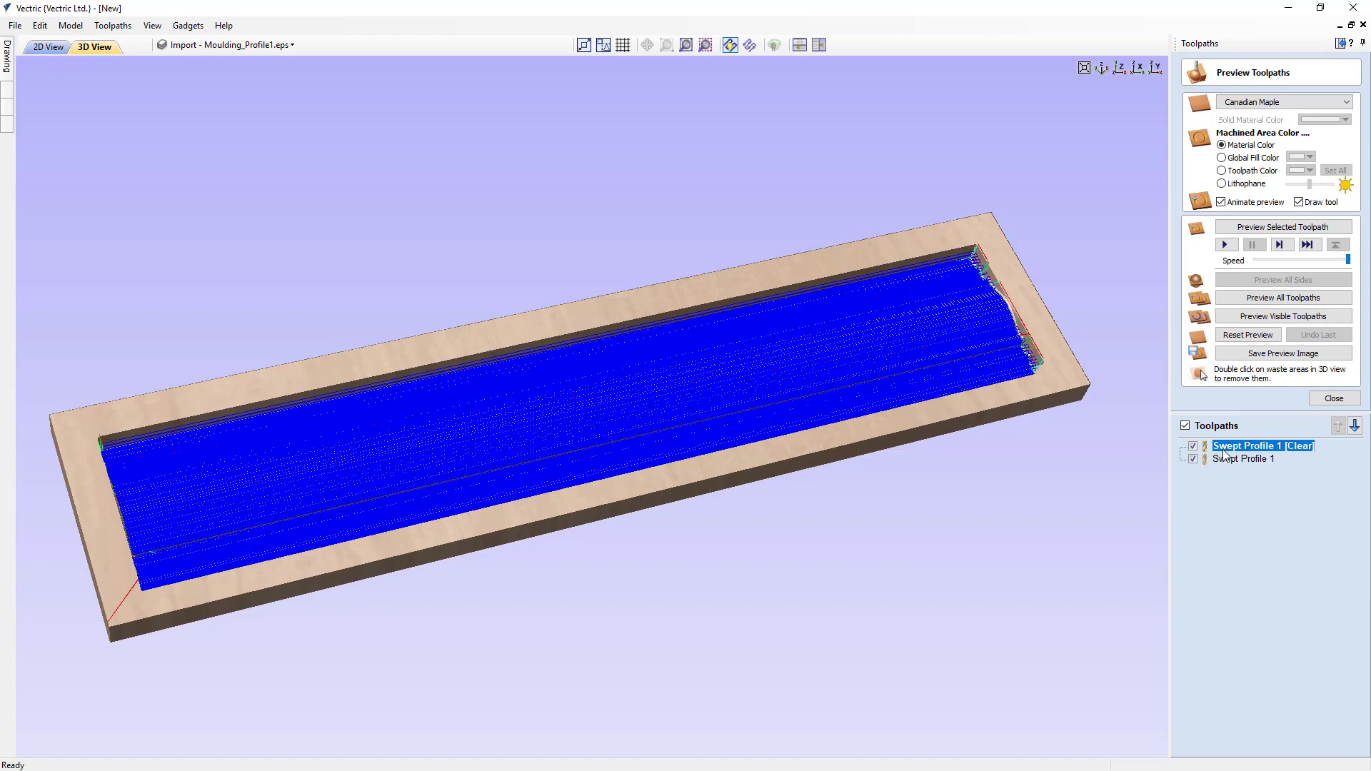
- Reset the preview and simulate only the Swept Profile 1 [Clear] toolpath, with the finishing toolpath hidden
mouse_move(1245, 450)
left_click(1194, 459)
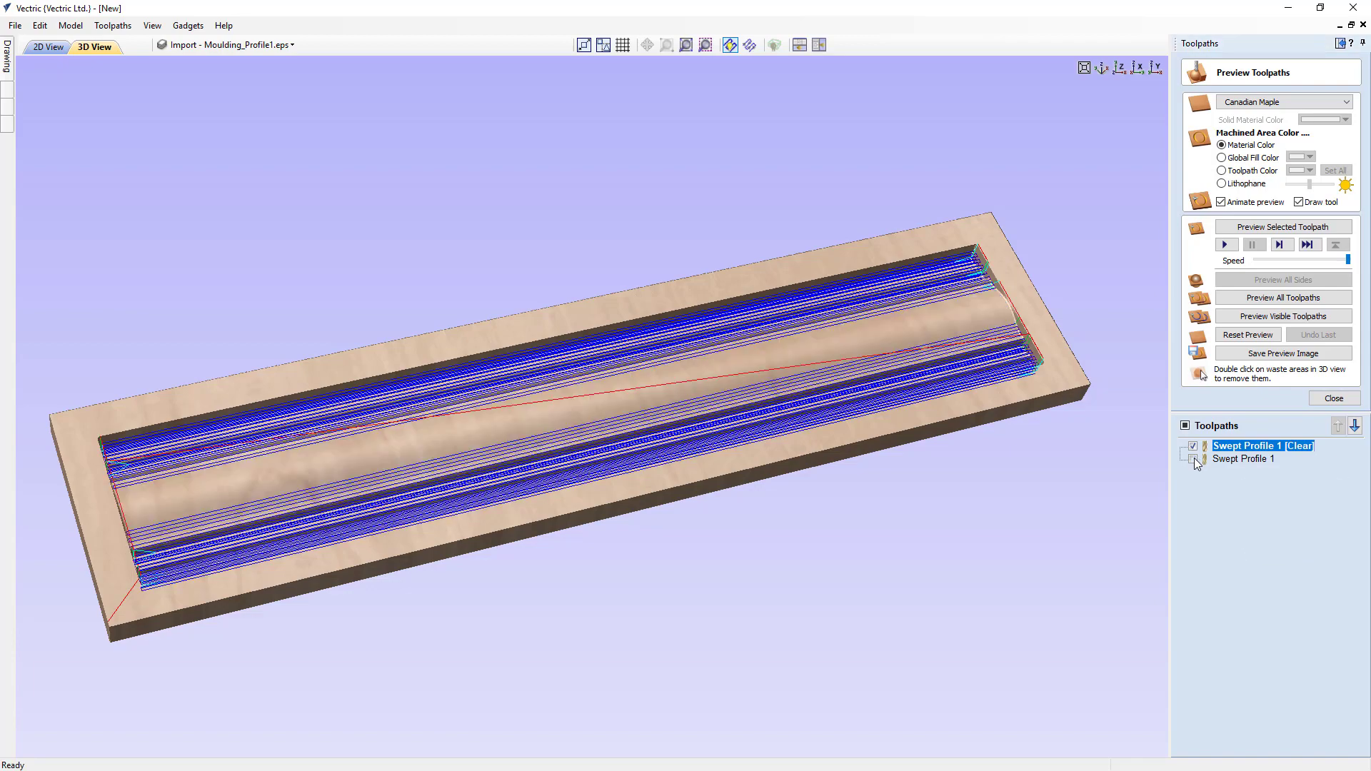
left_click(1249, 336)
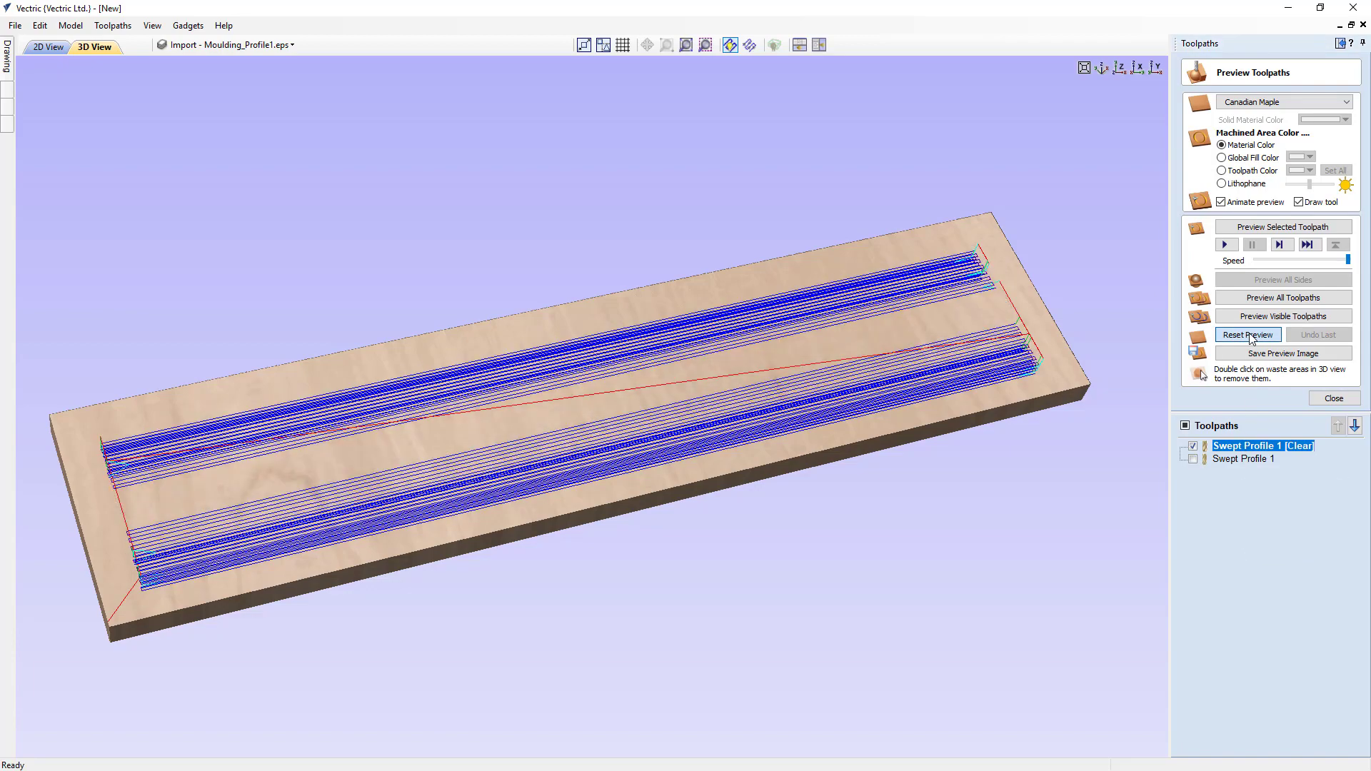
left_click_drag(742, 493, 1069, 469)
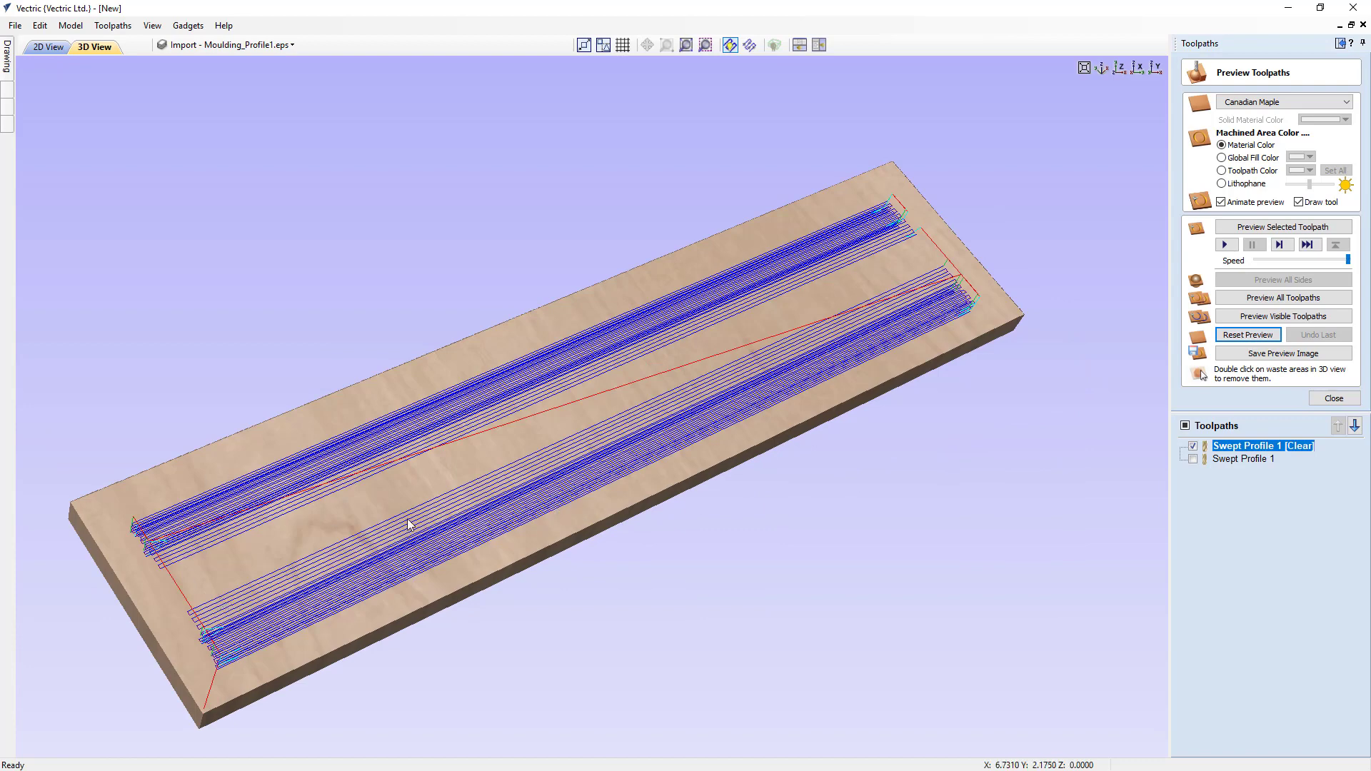
left_click(1260, 318)
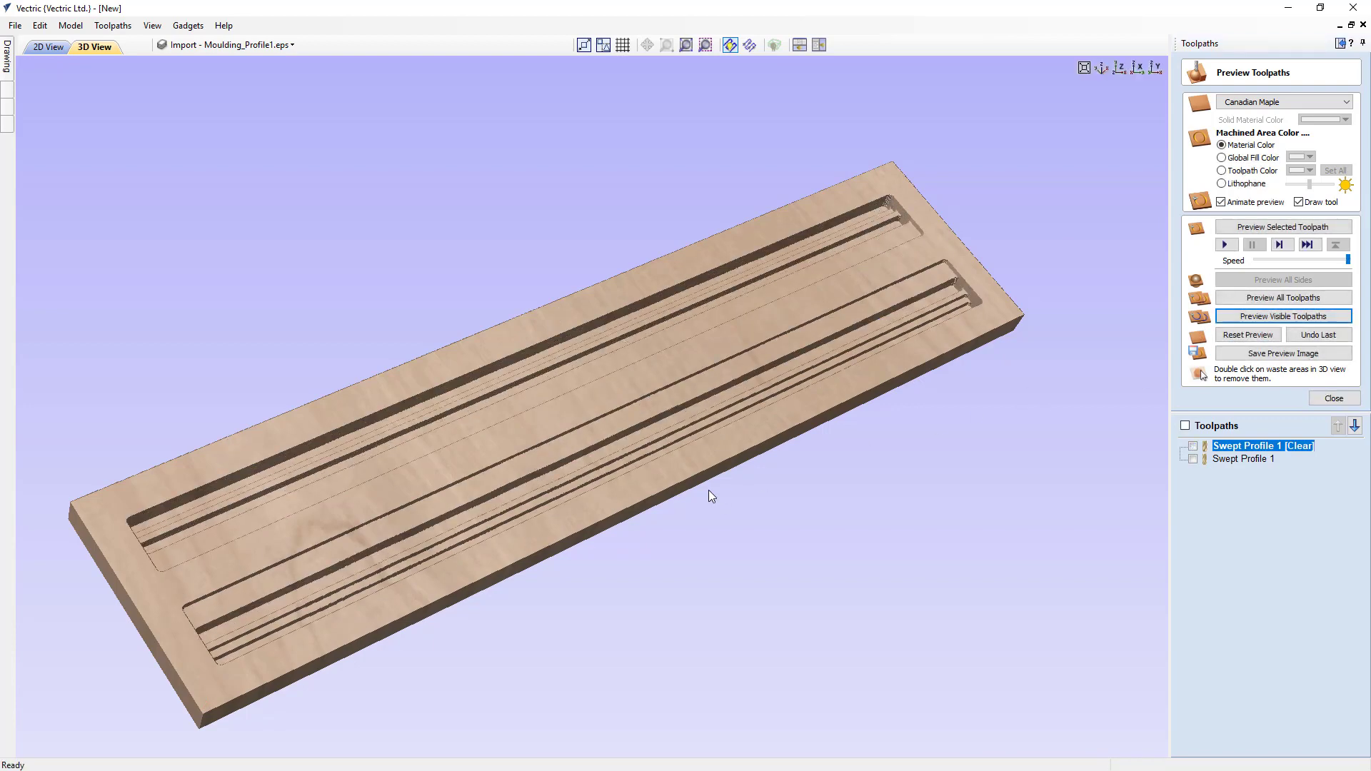
left_click_drag(718, 482, 735, 512)
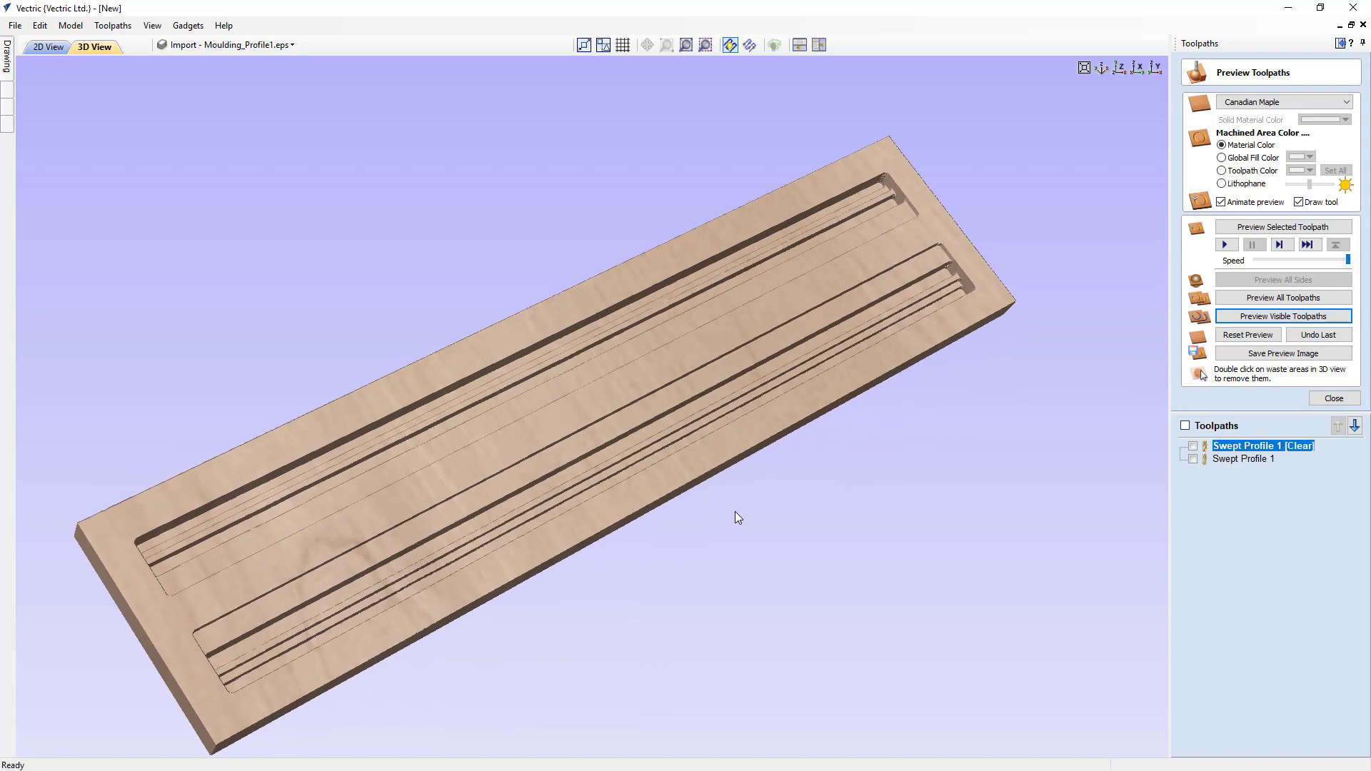
- Show the Swept Profile 1 finishing toolpath and preview its cut on top of the cleared material
left_click(1193, 459)
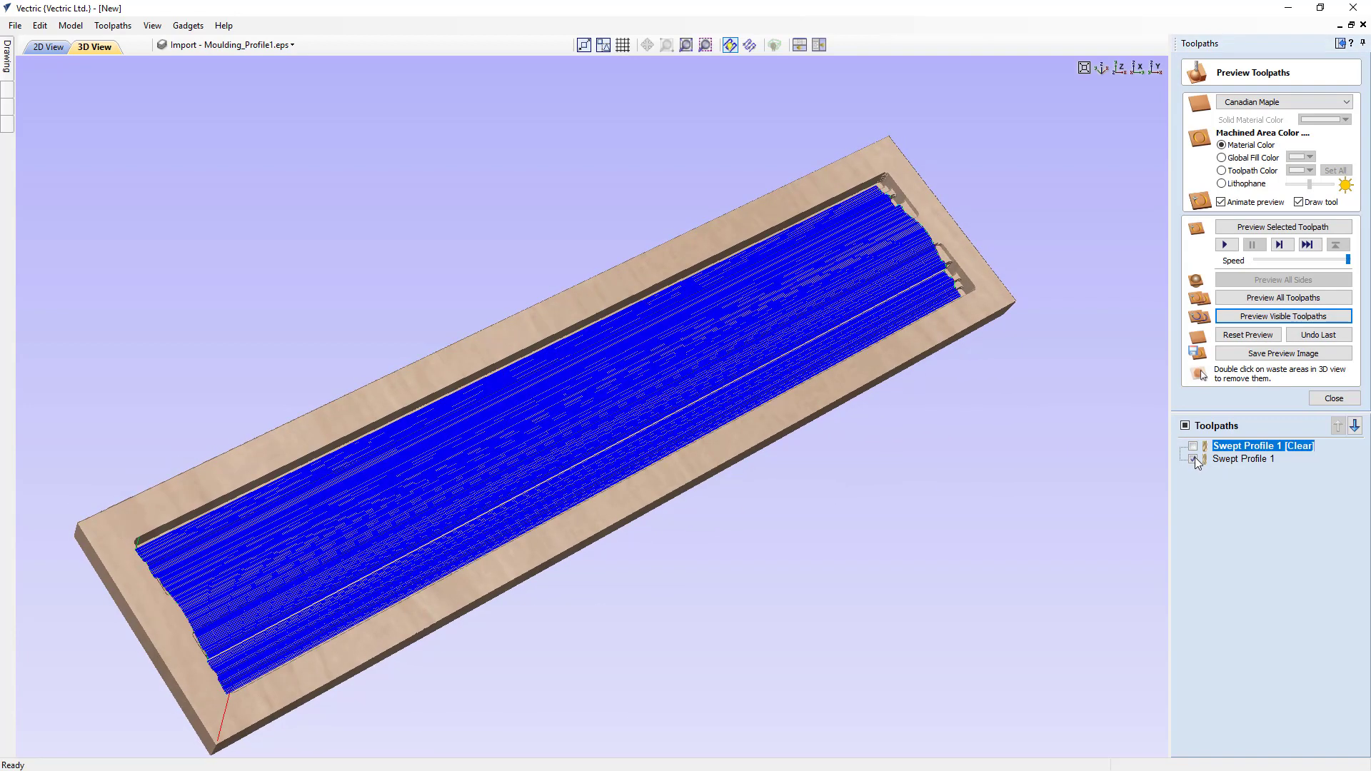
left_click_drag(695, 481, 702, 454)
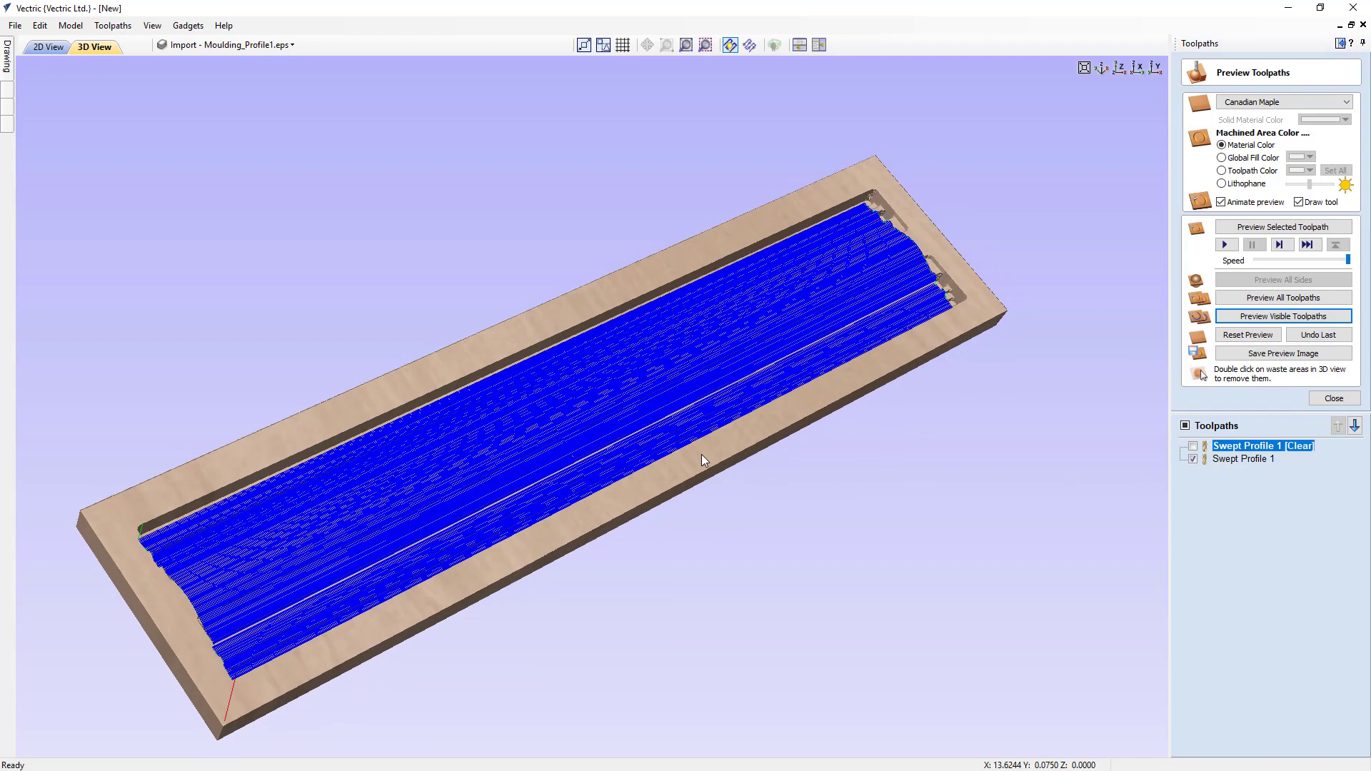
left_click(1267, 317)
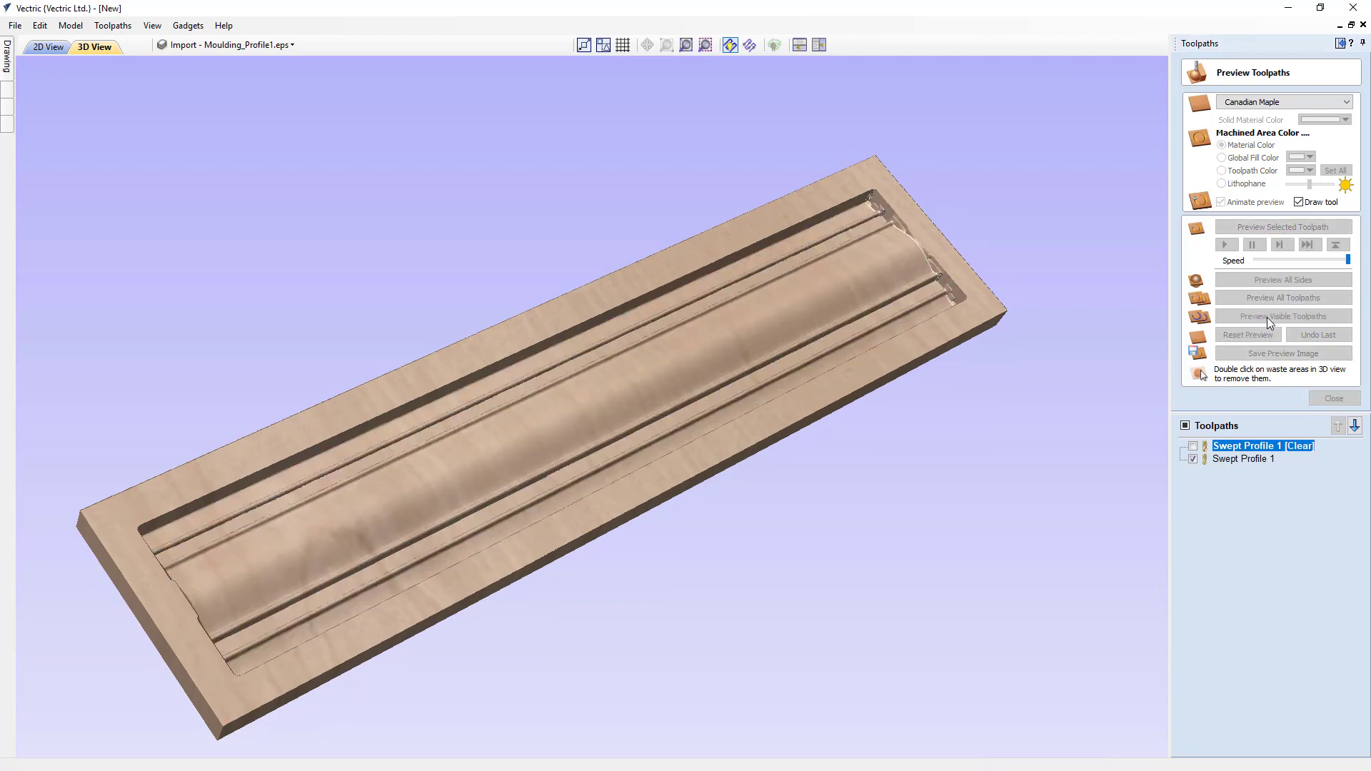
left_click_drag(675, 472, 611, 499)
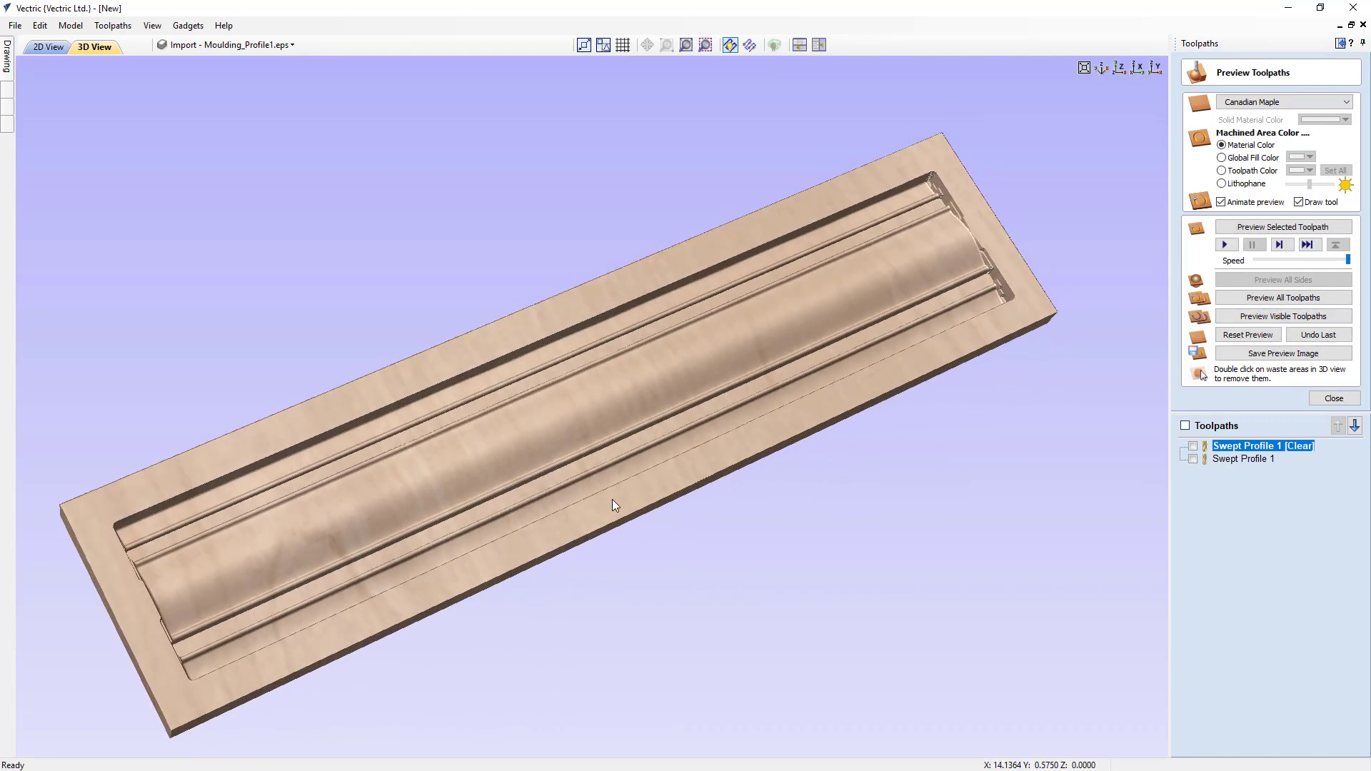
- Recalculate Swept Profile 1 with Skip Flat Regions turned on, reset the preview and show only the finishing toolpath
double_click(1227, 447)
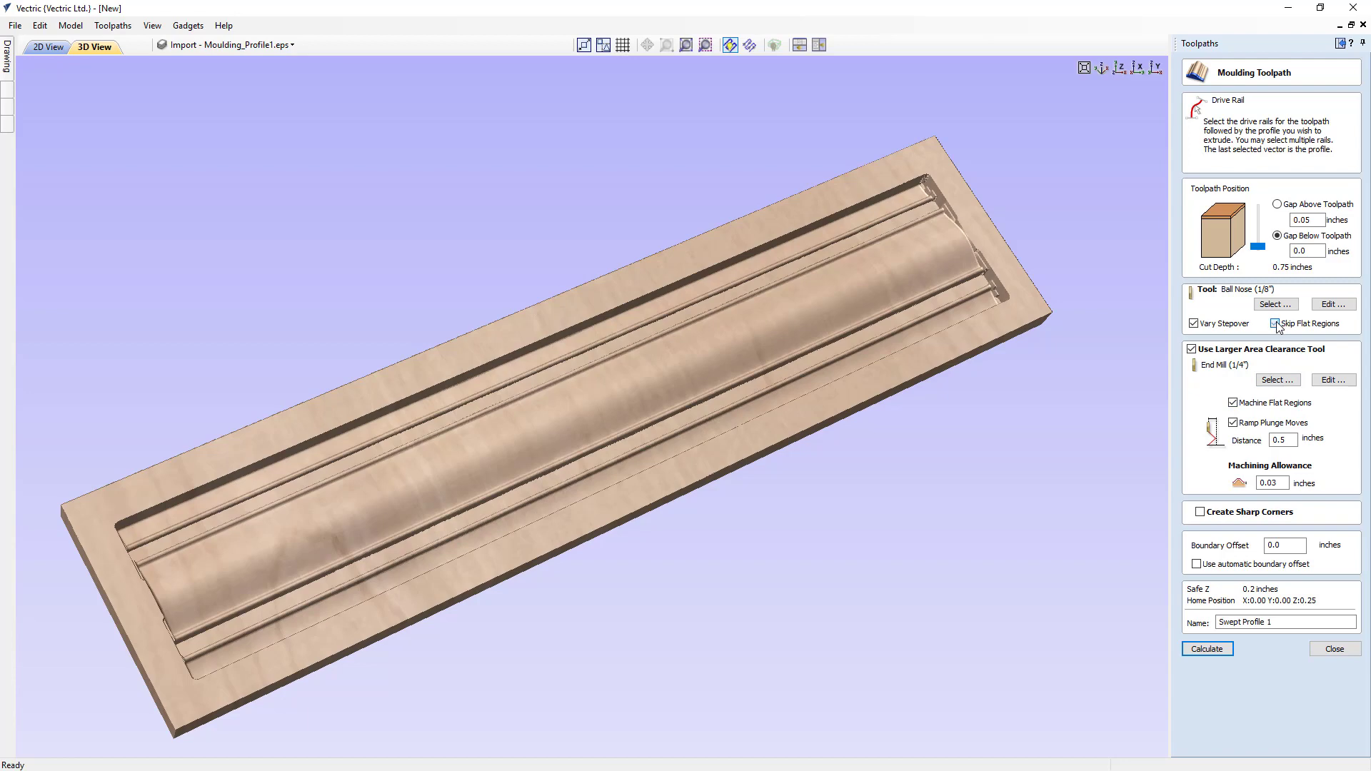
left_click(1223, 650)
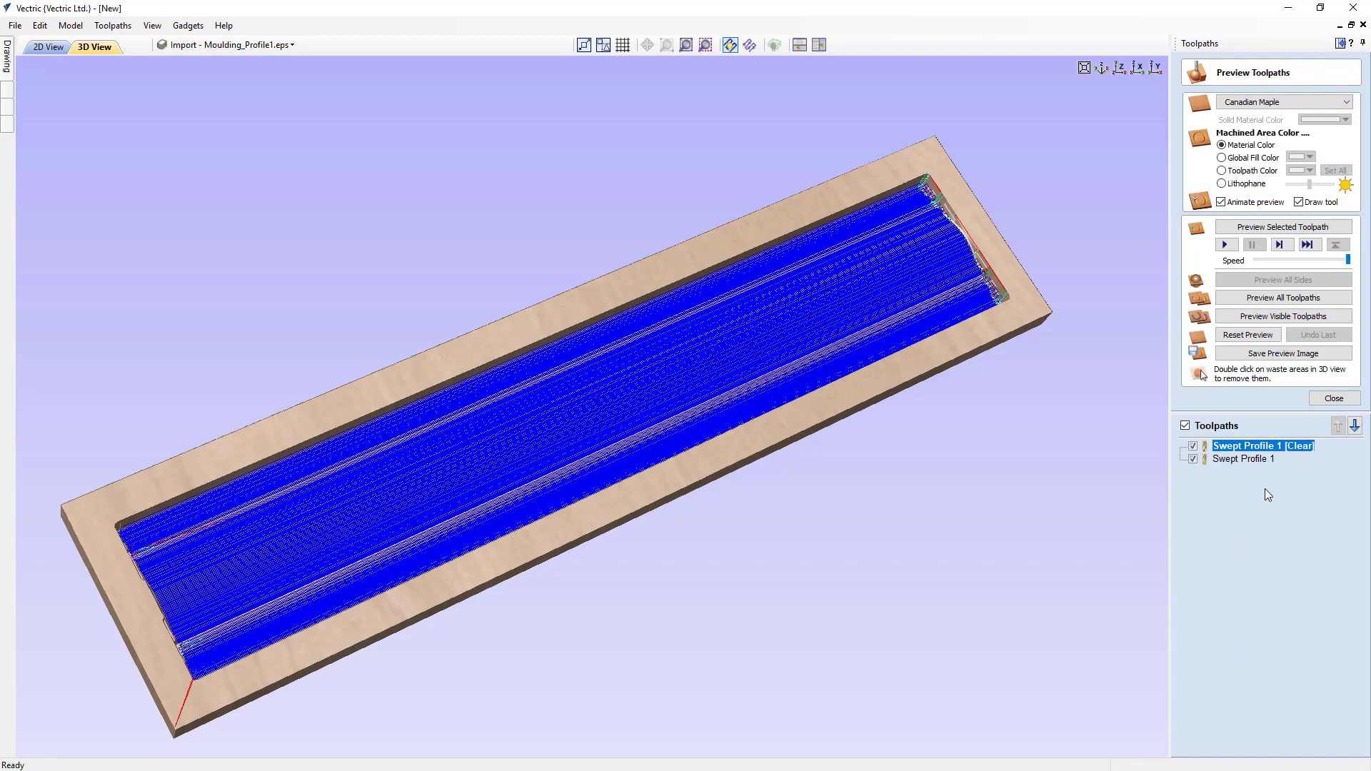
left_click(1251, 337)
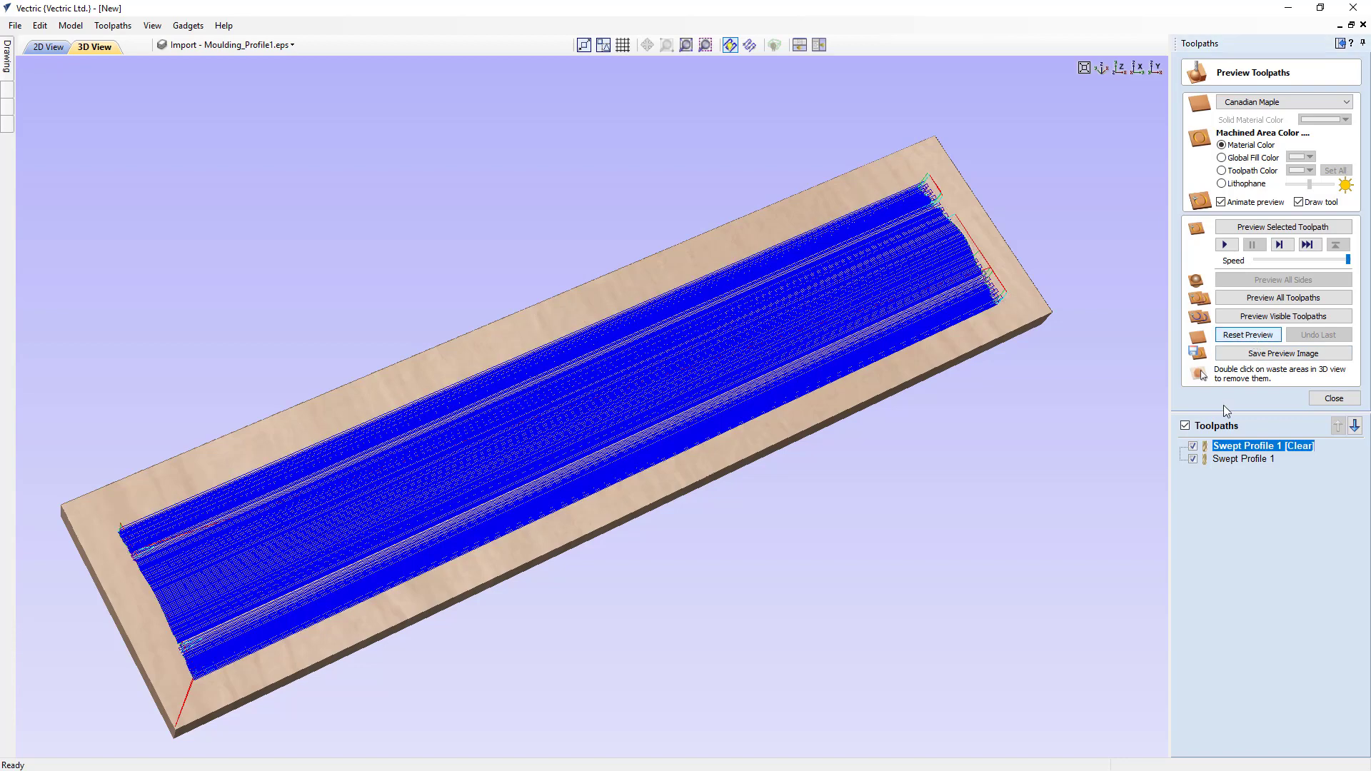
left_click(1193, 447)
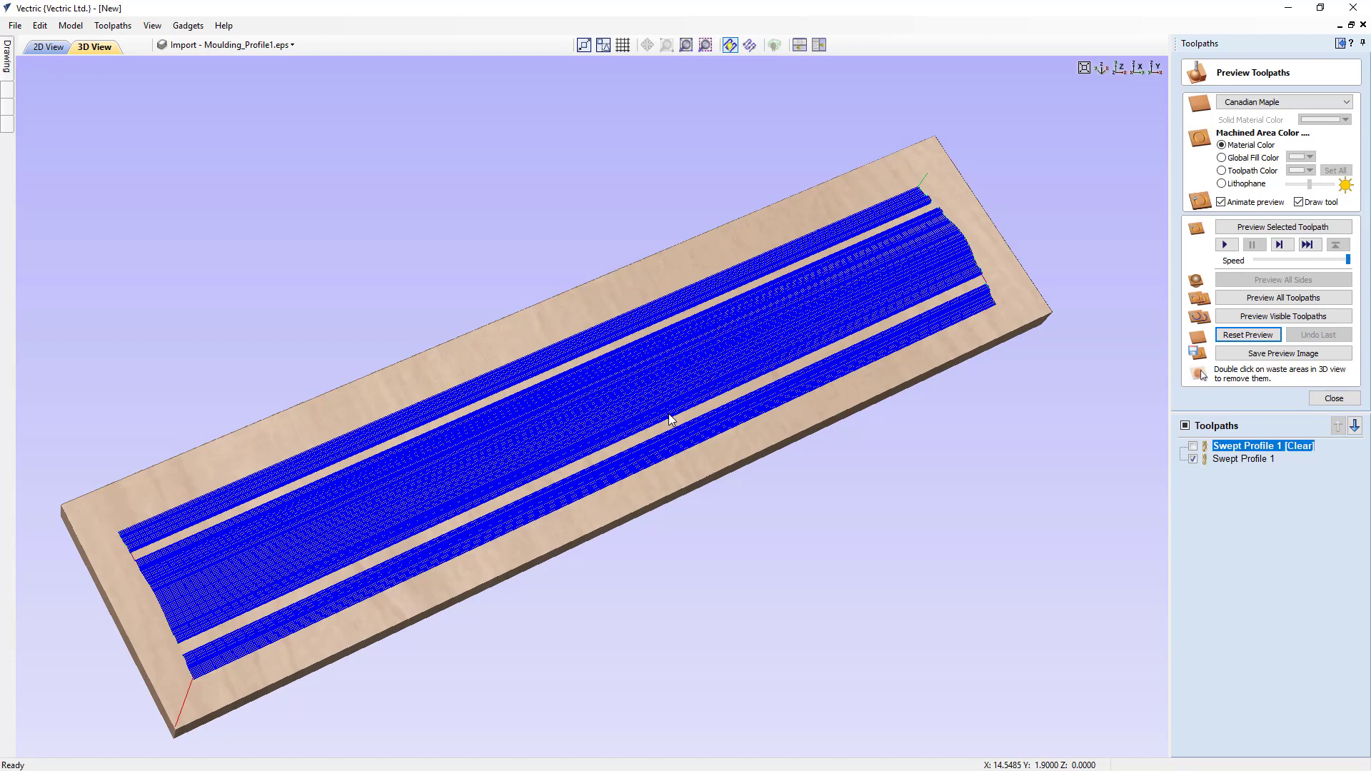
- Show the clearance toolpath again and preview both visible toolpaths on the uncut material
left_click(1248, 335)
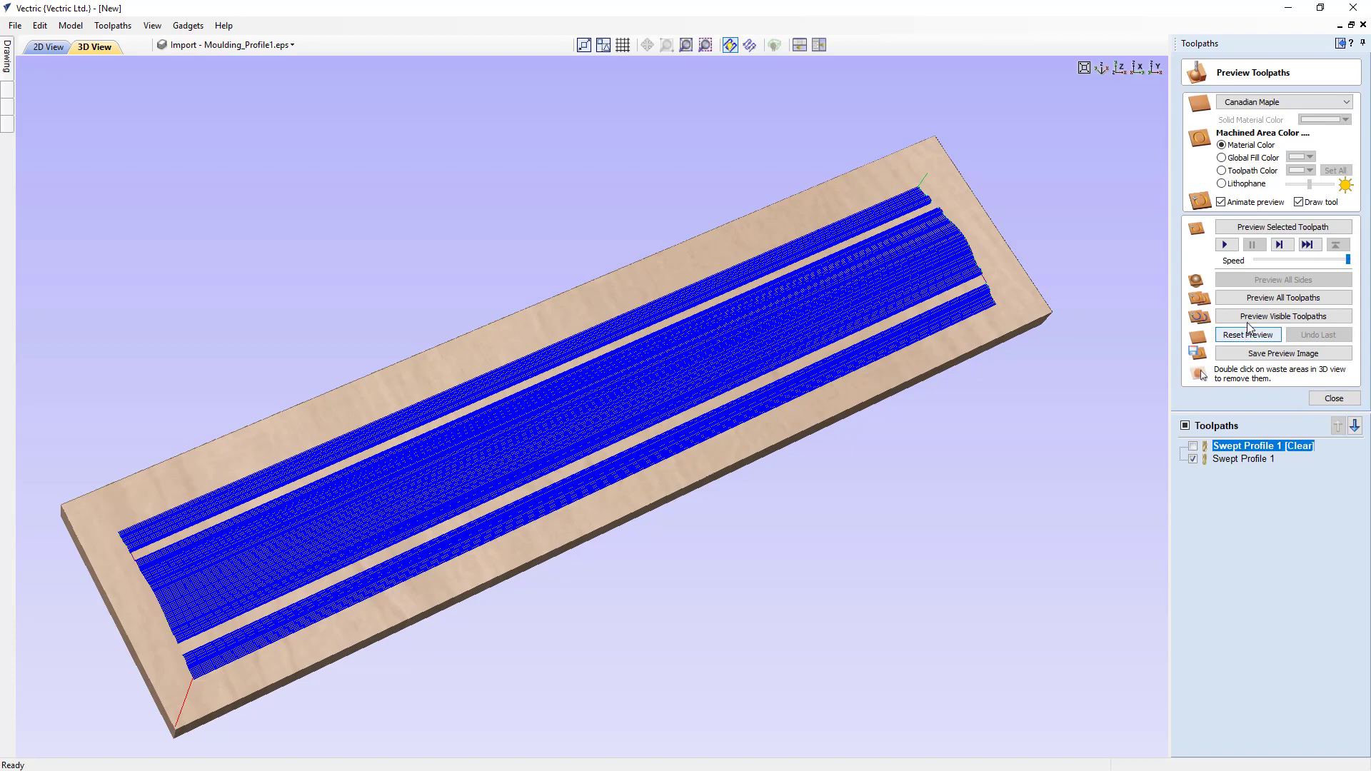
left_click(1193, 445)
left_click(1258, 316)
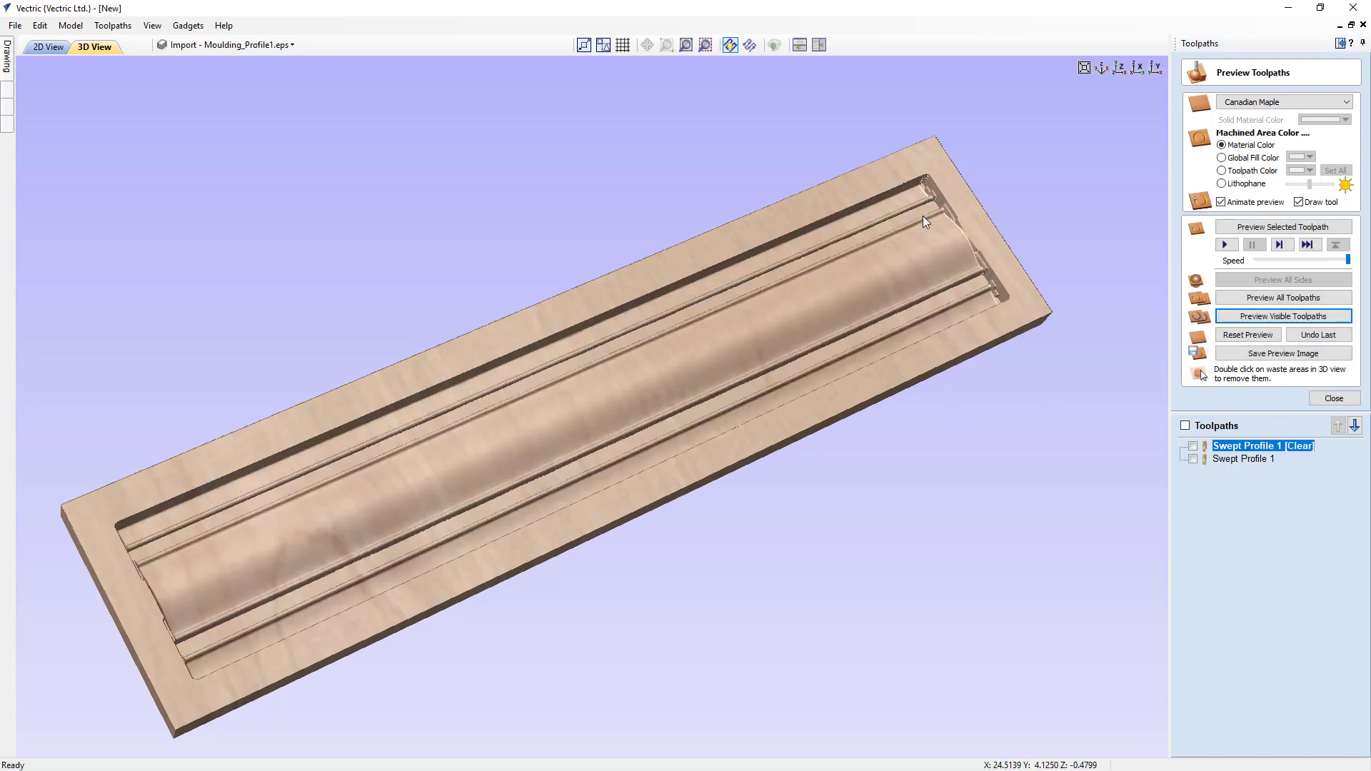
left_click_drag(731, 387, 692, 456)
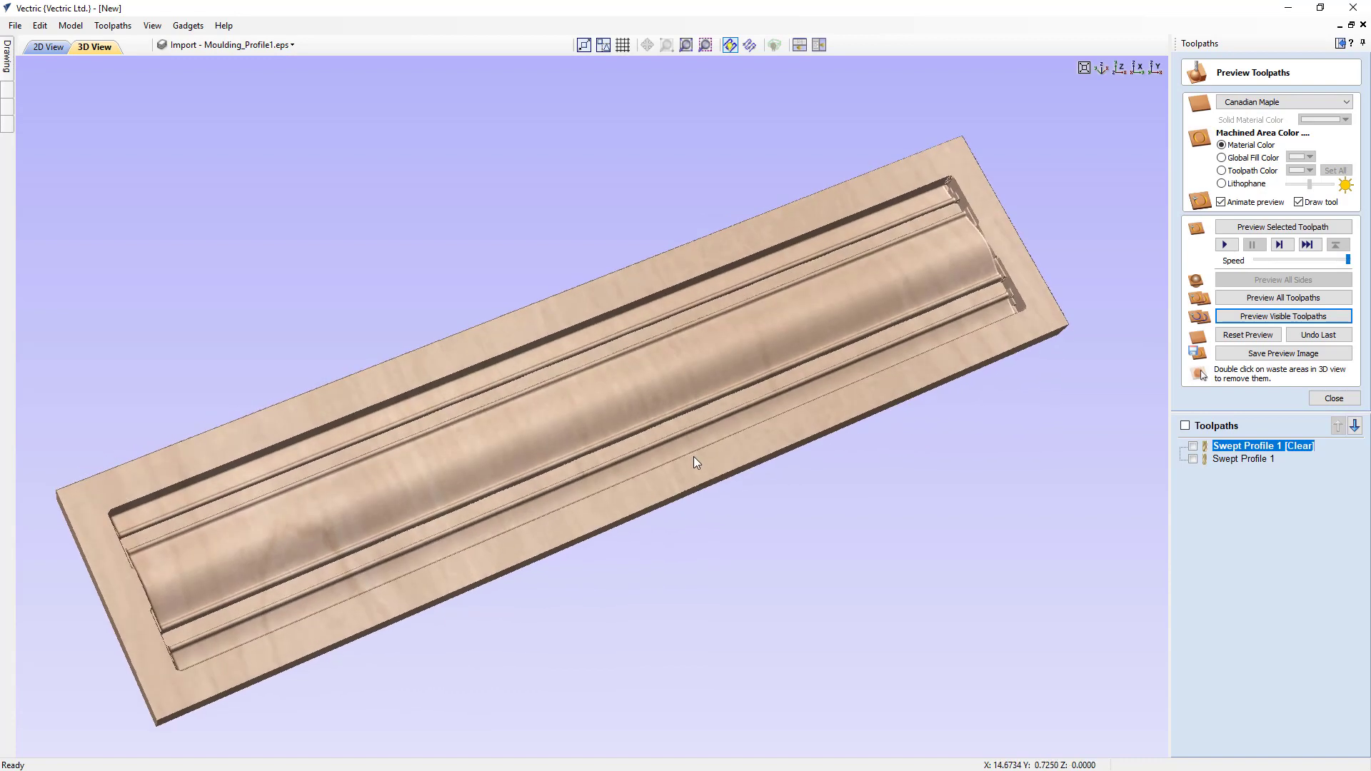
- Recalculate the Swept Profile 1 moulding toolpath with a boundary offset of 0.2 inches
double_click(1260, 446)
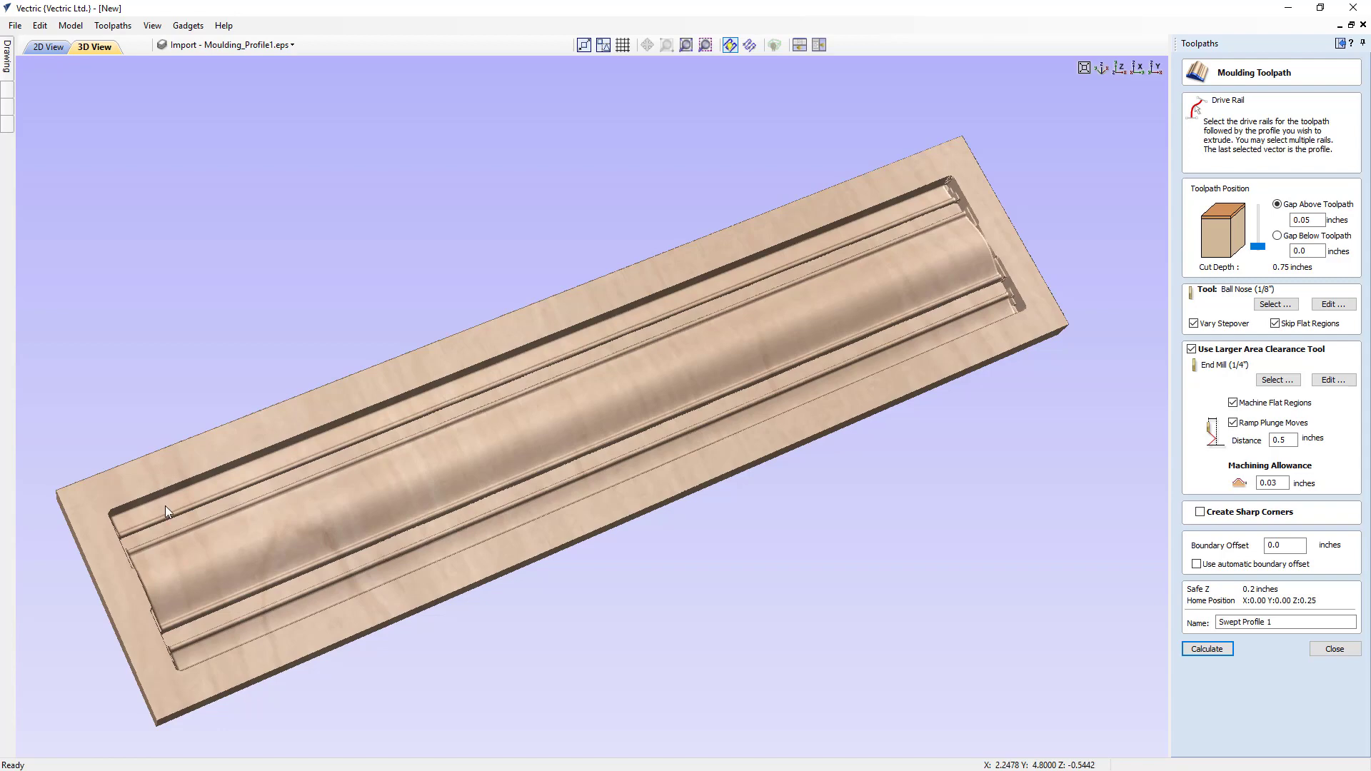
left_click(1283, 546)
left_click(1210, 653)
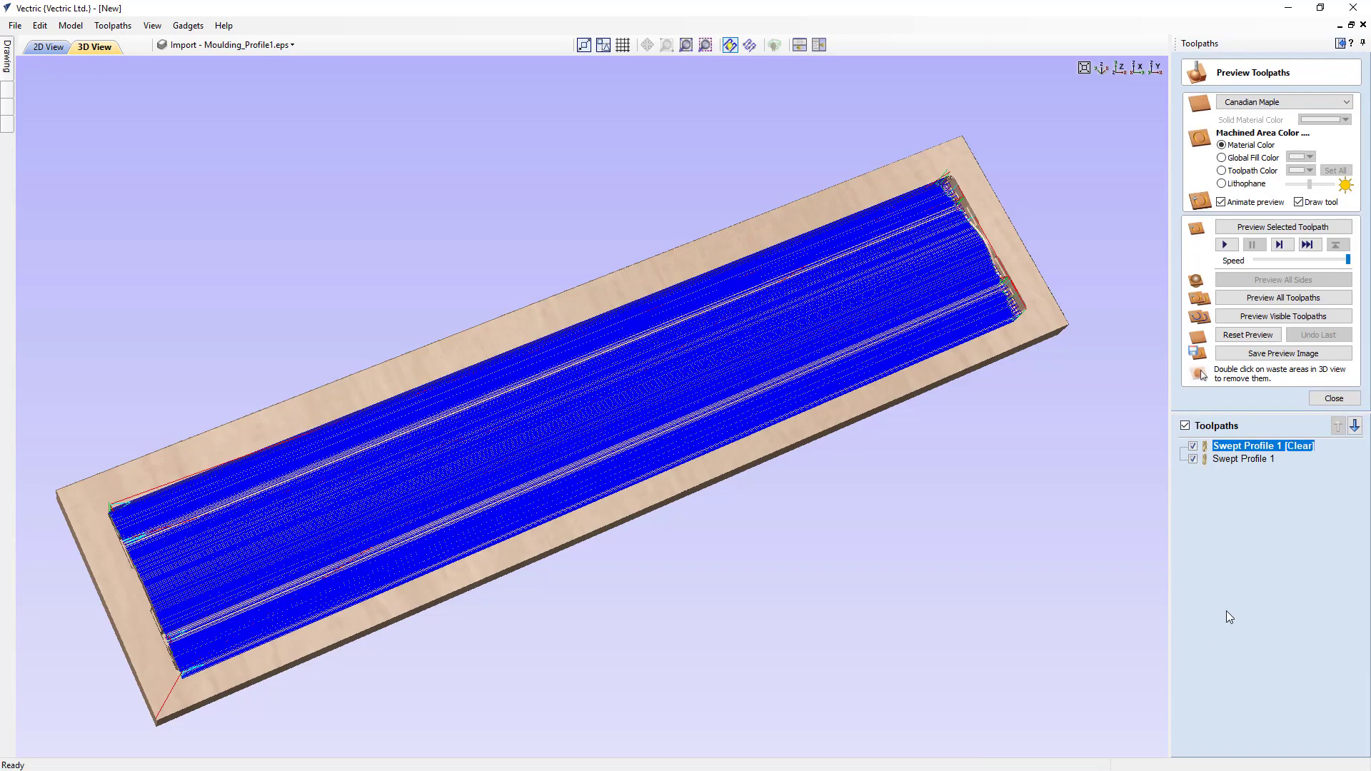
- Reset the preview, simulate all toolpaths and inspect the cut along the moulding's long edges and ends
left_click(1261, 332)
left_click(1266, 299)
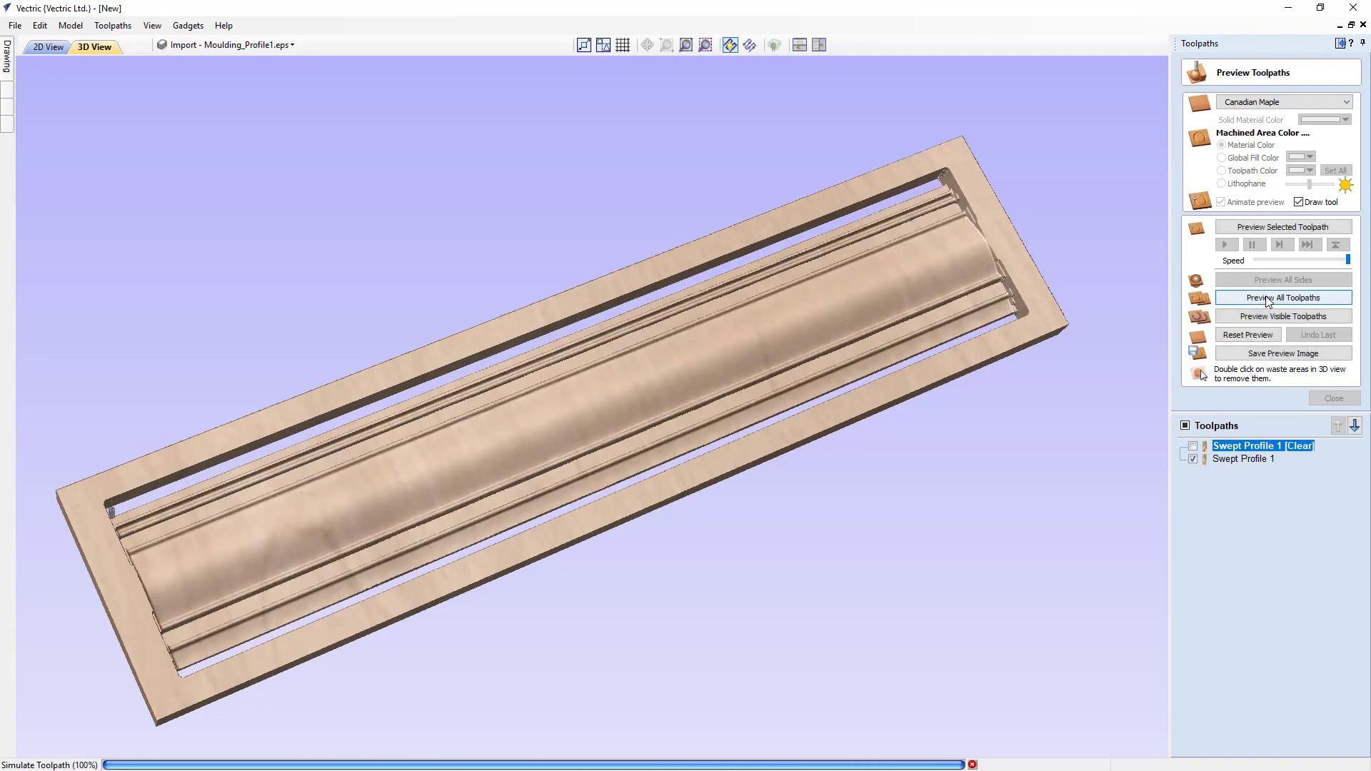
left_click_drag(882, 343, 769, 386)
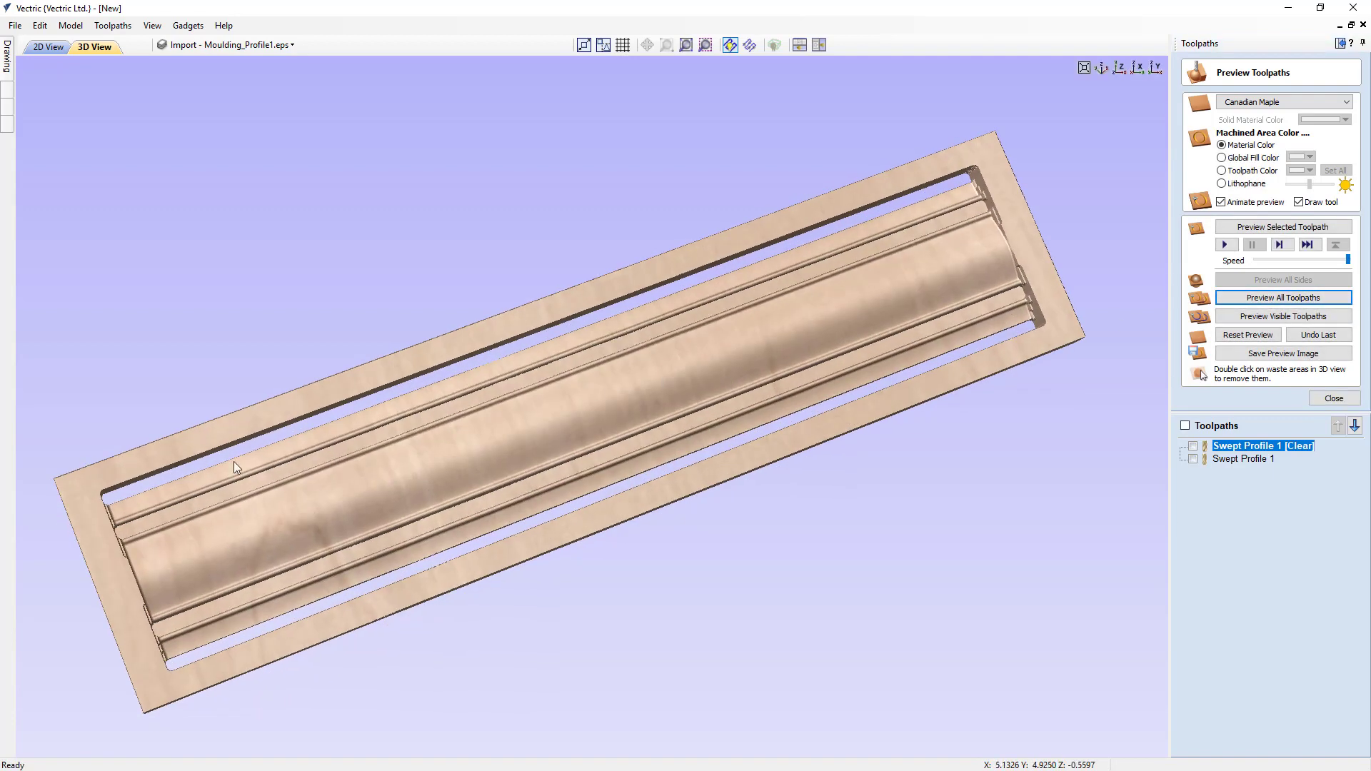
left_click_drag(272, 491, 614, 397)
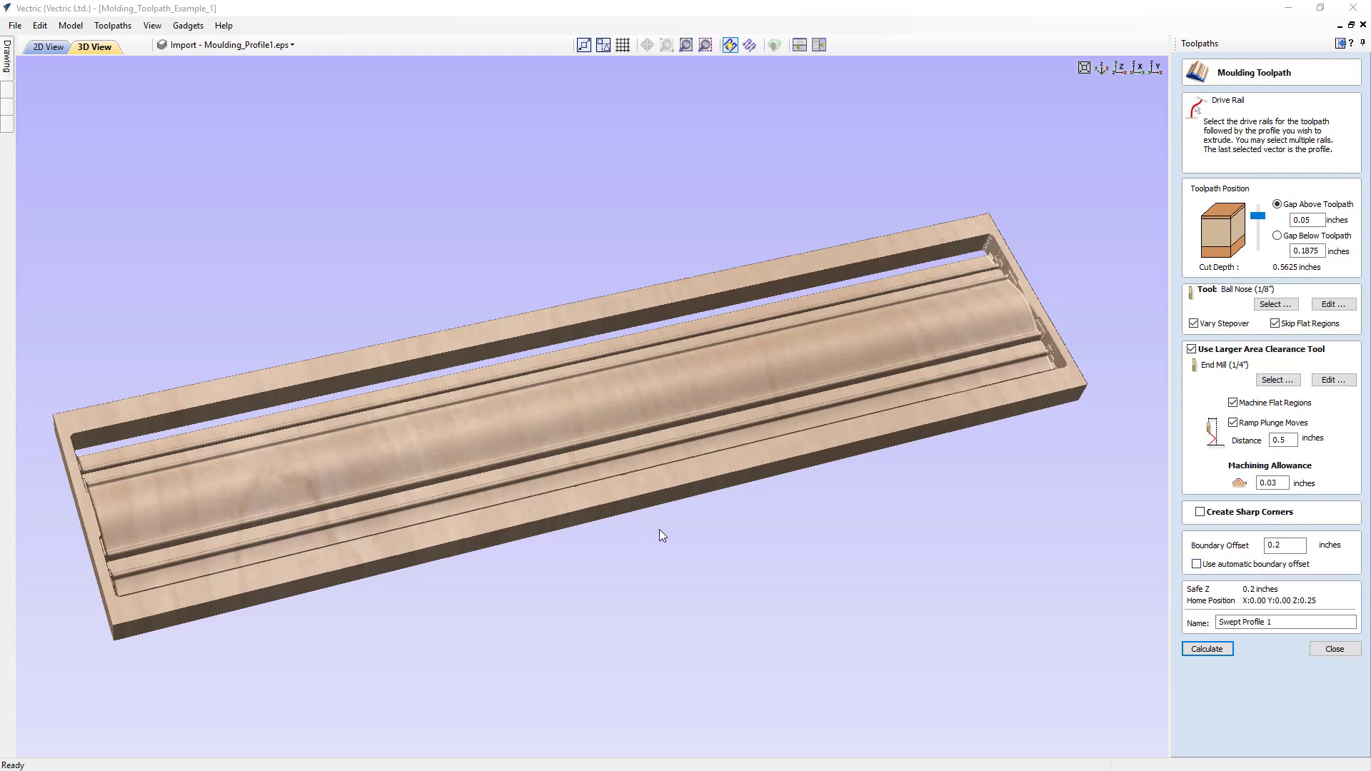
left_click_drag(609, 526, 441, 600)
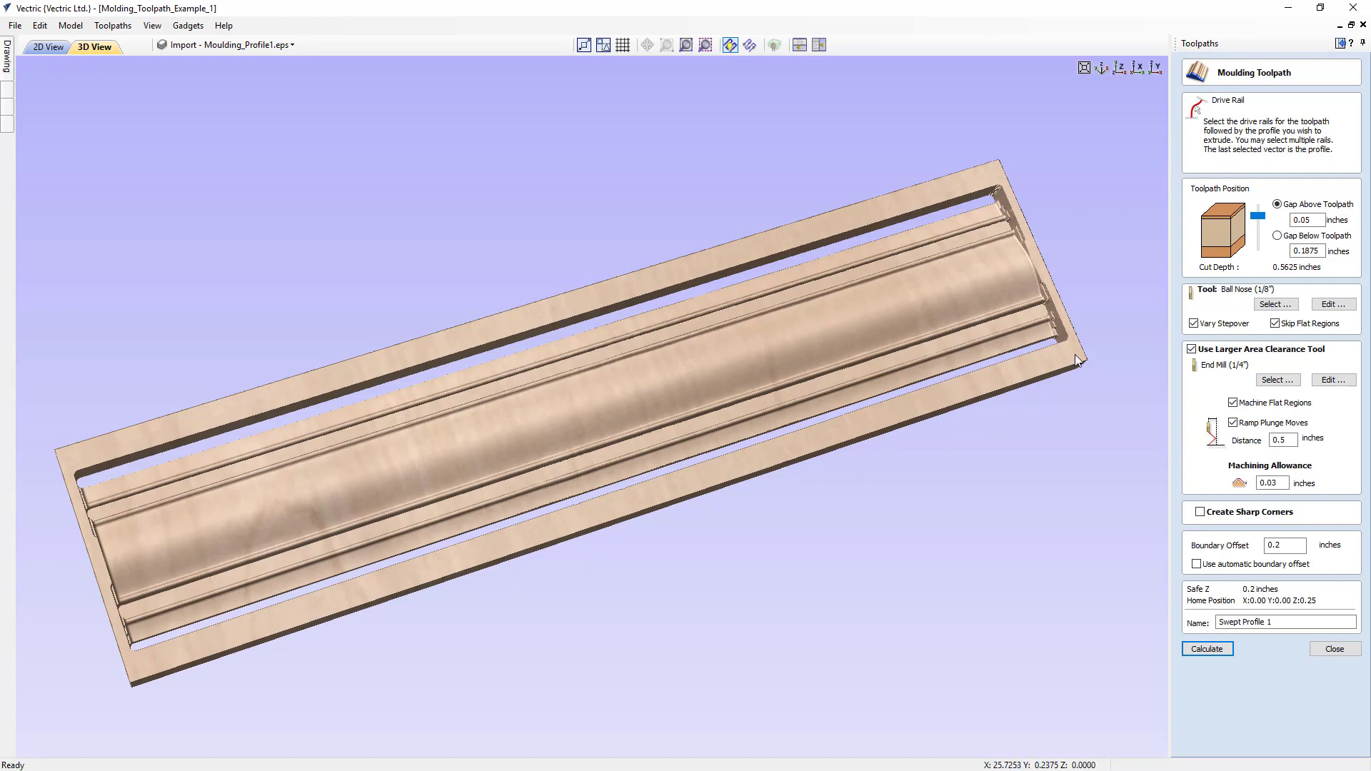
left_click_drag(563, 474, 401, 565)
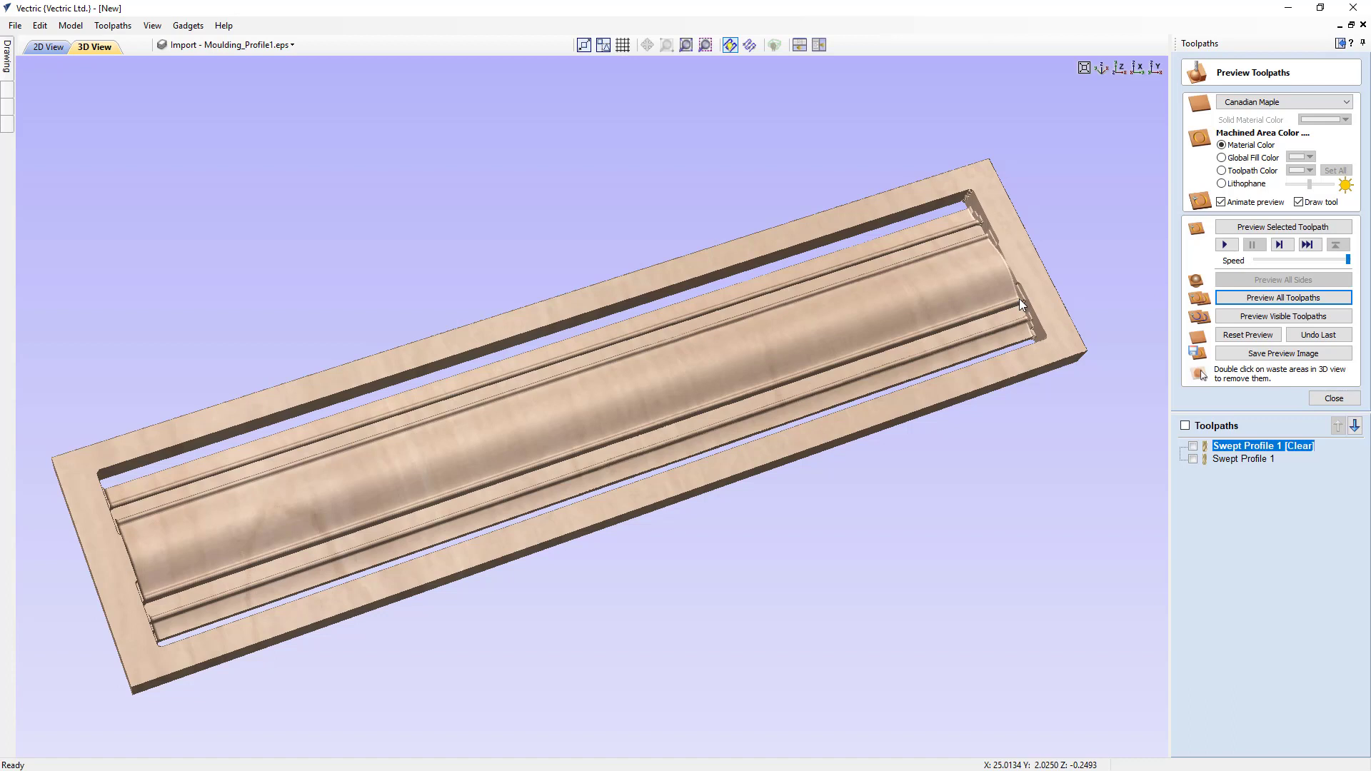
- Close the preview and node-edit the horizontal drive rail in the 2D drawing, extending both ends outward by about 0.6 inches
left_click(1352, 400)
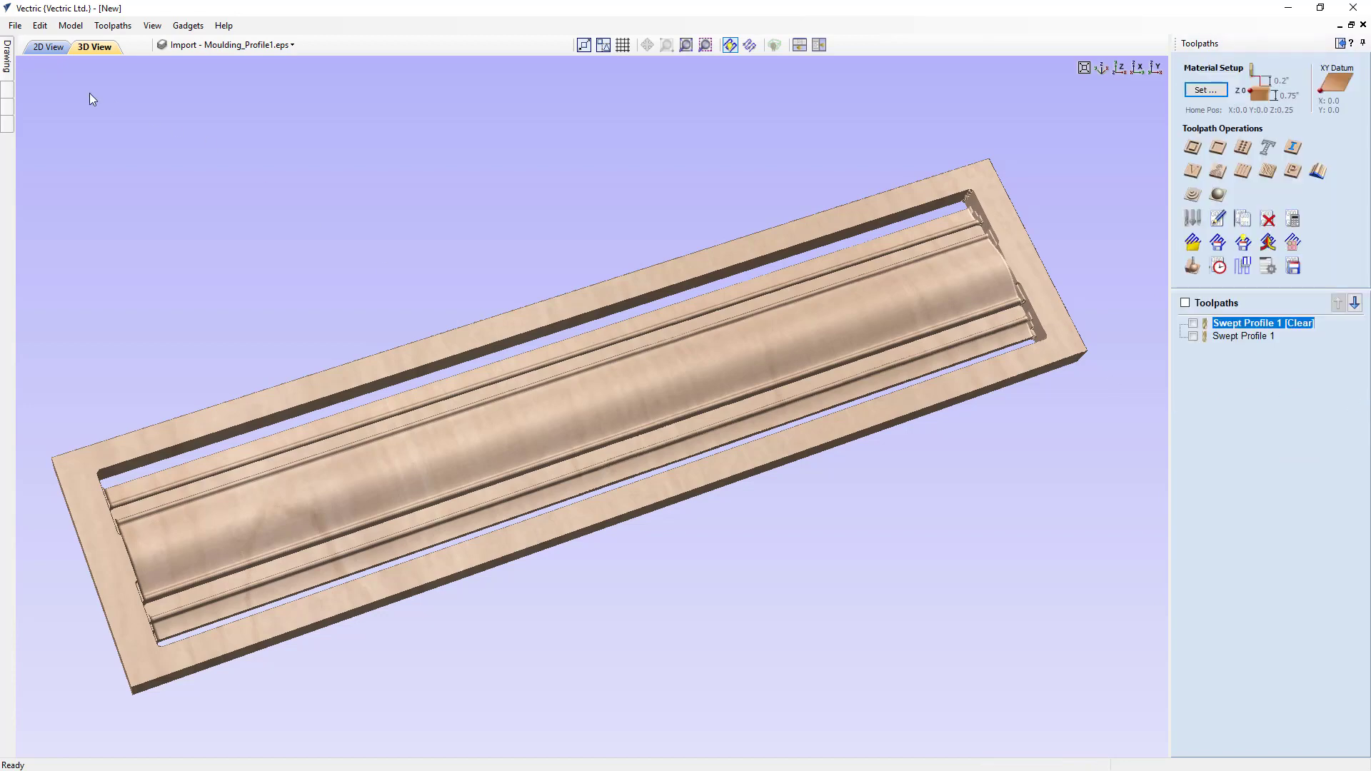
left_click(48, 48)
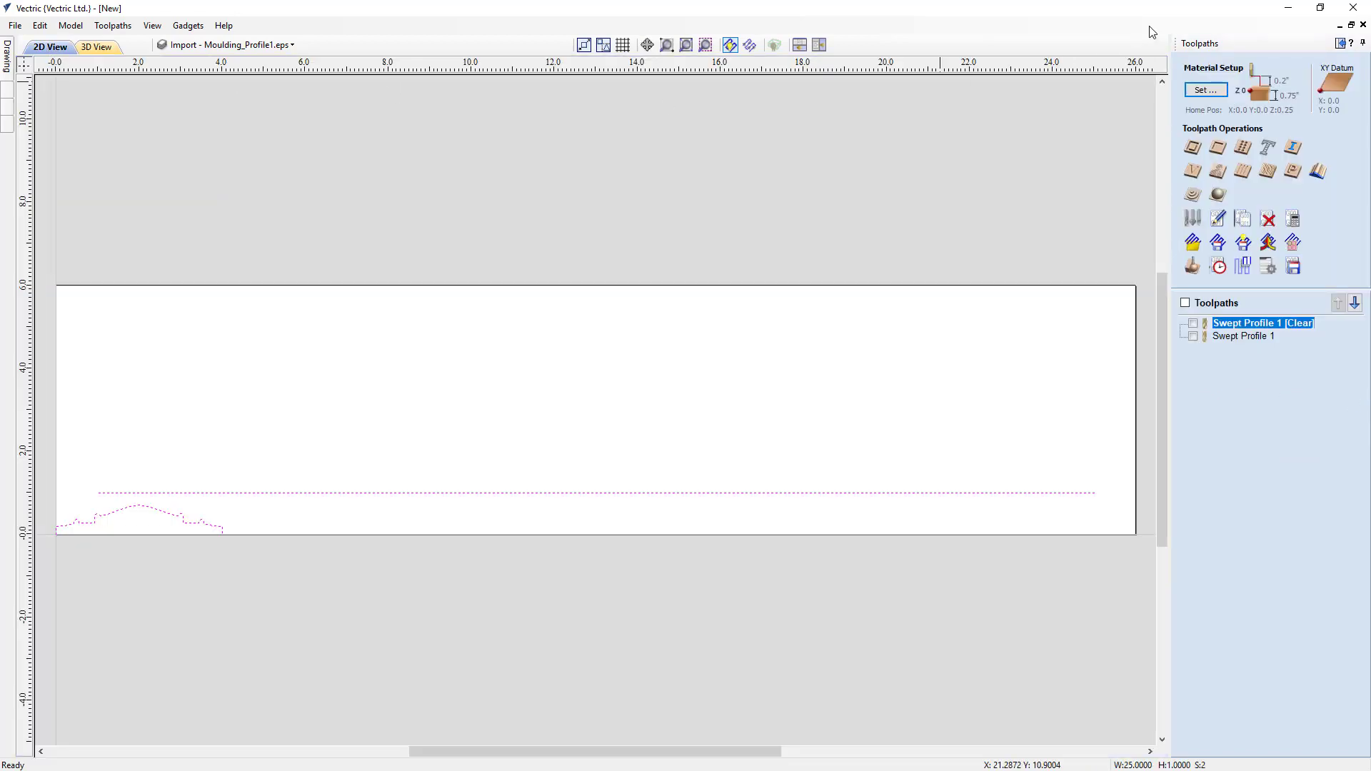
left_click(1344, 44)
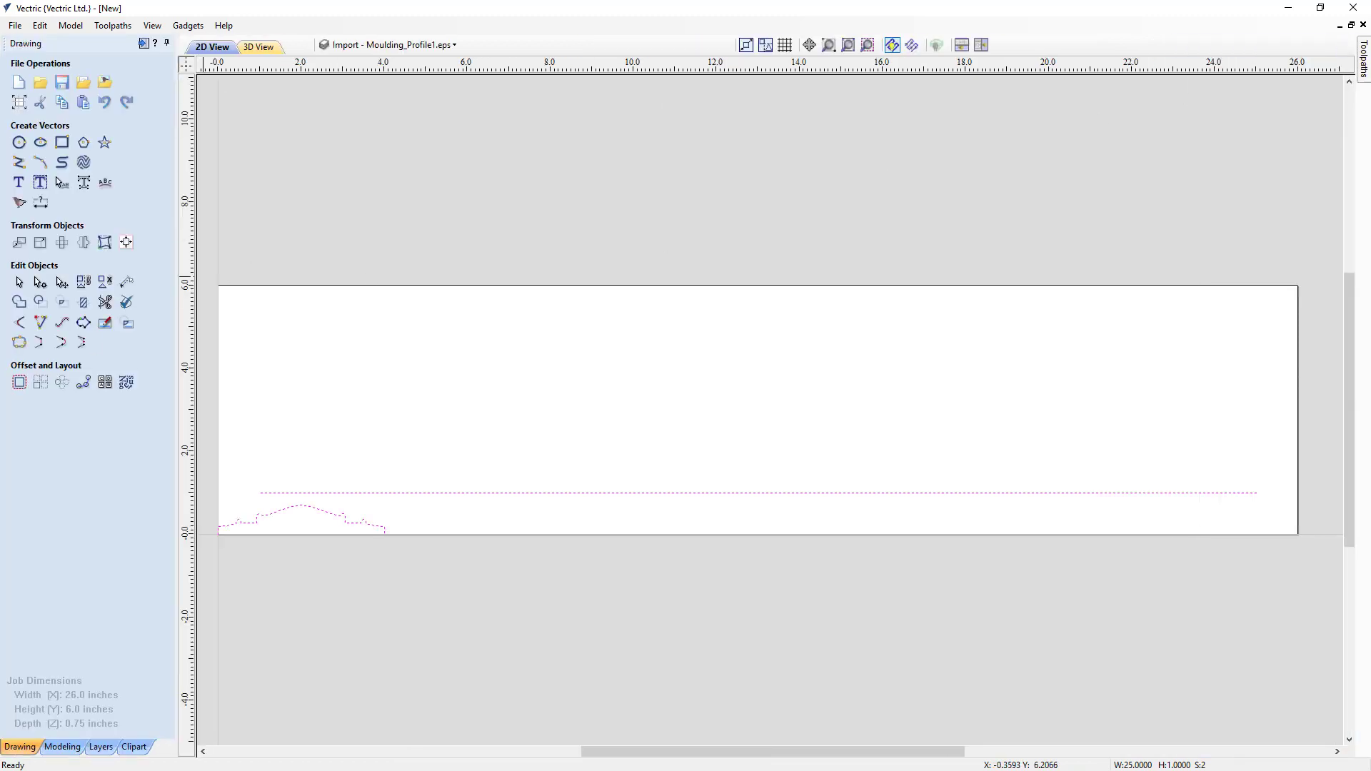
left_click(670, 523)
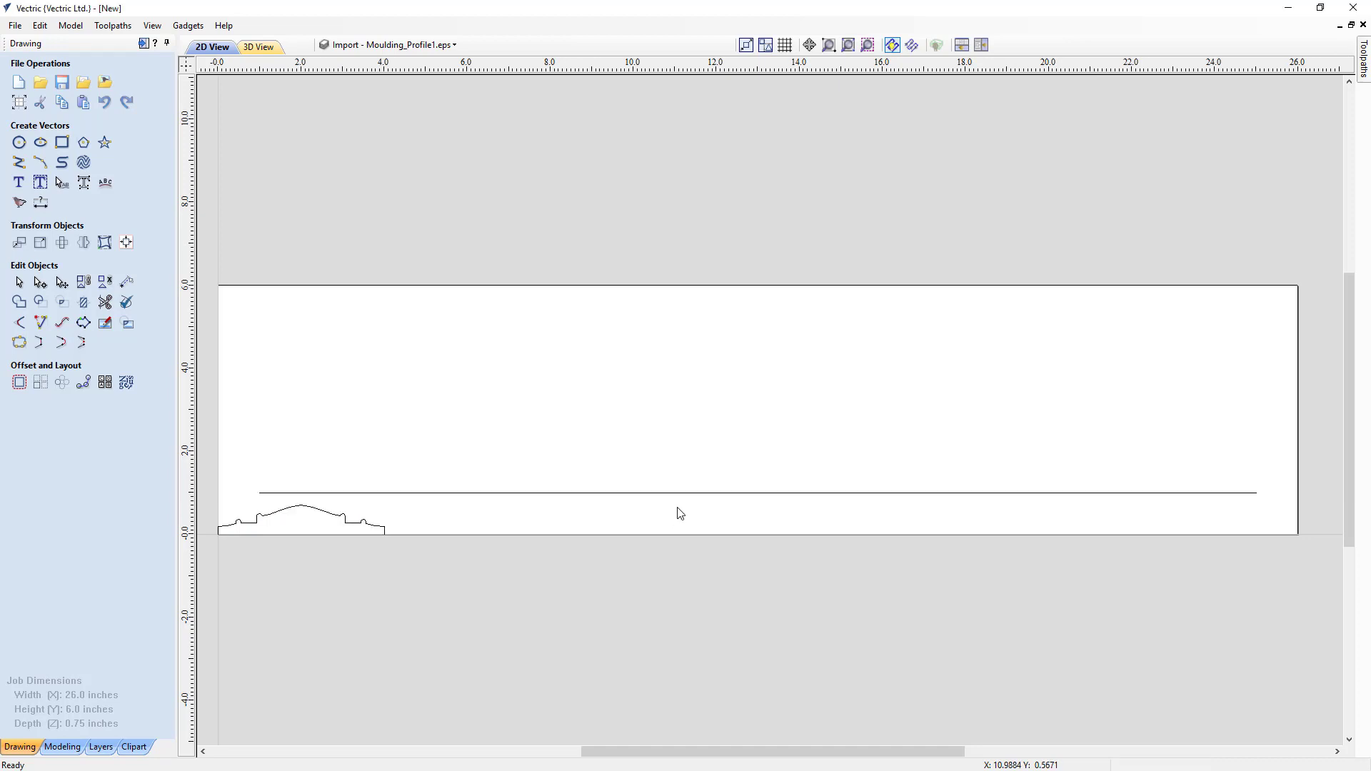
left_click(689, 492)
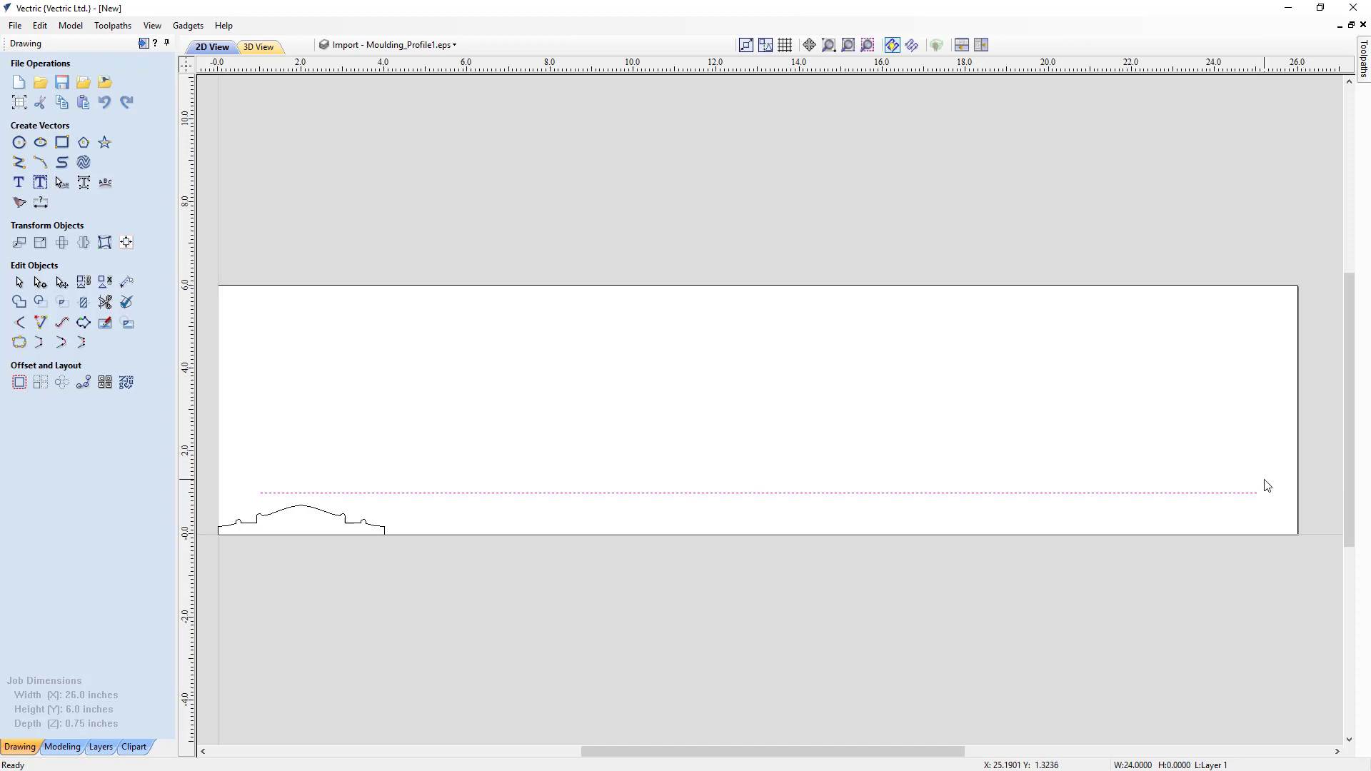
key("n")
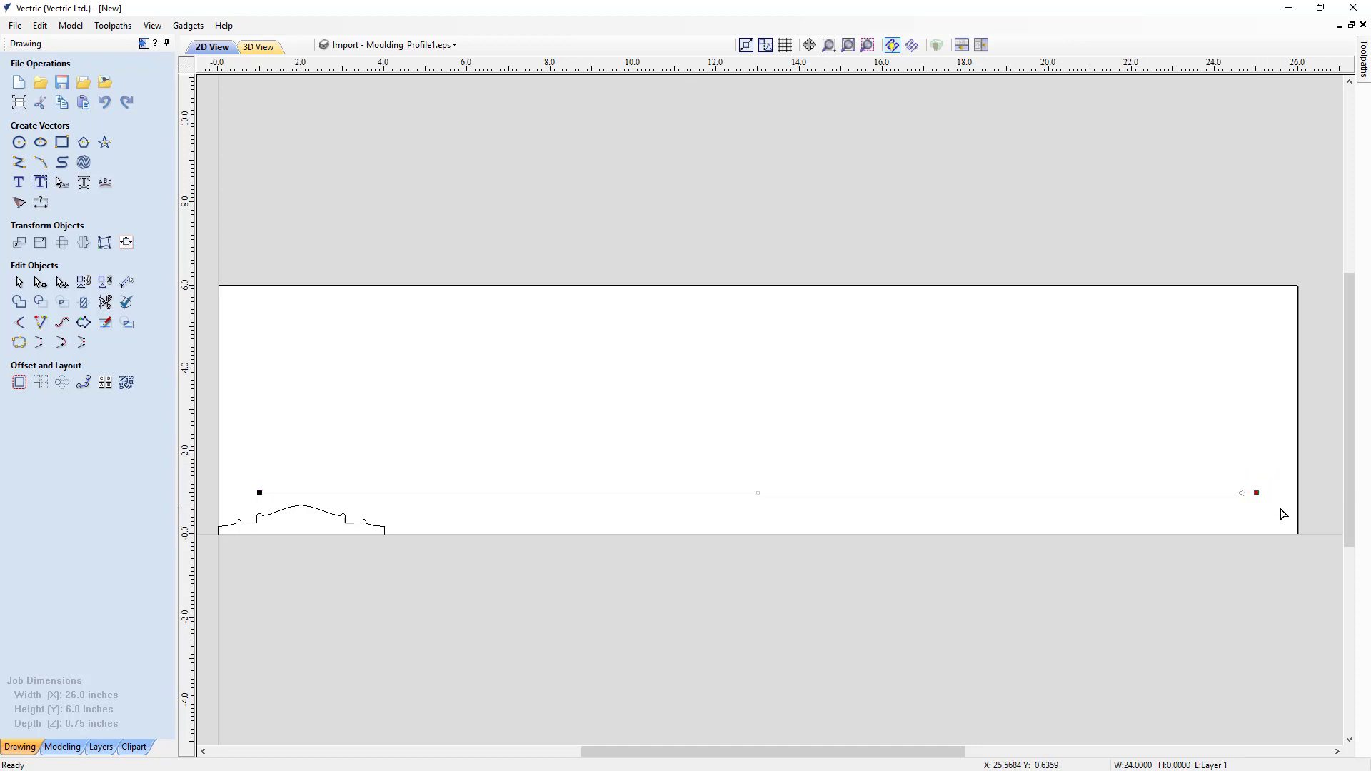
key("Right")
key("Right")
key("Right")
key("Right")
key("Right")
key("Right")
key("Right")
key("Right")
key("Right")
left_click_drag(240, 475, 273, 510)
left_click(298, 303)
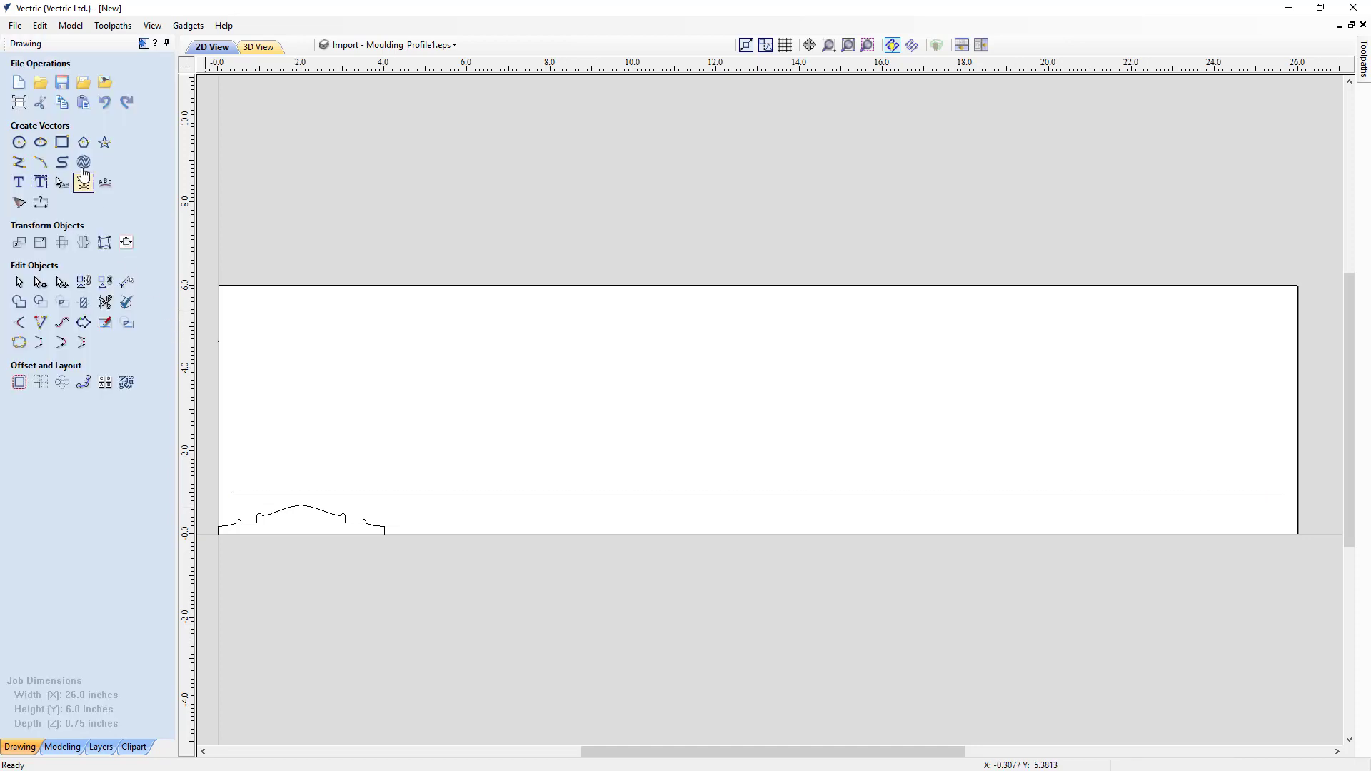
- Create a square-cornered rectangle 24 inches wide and 4 inches high, and centre it in the job
left_click(63, 144)
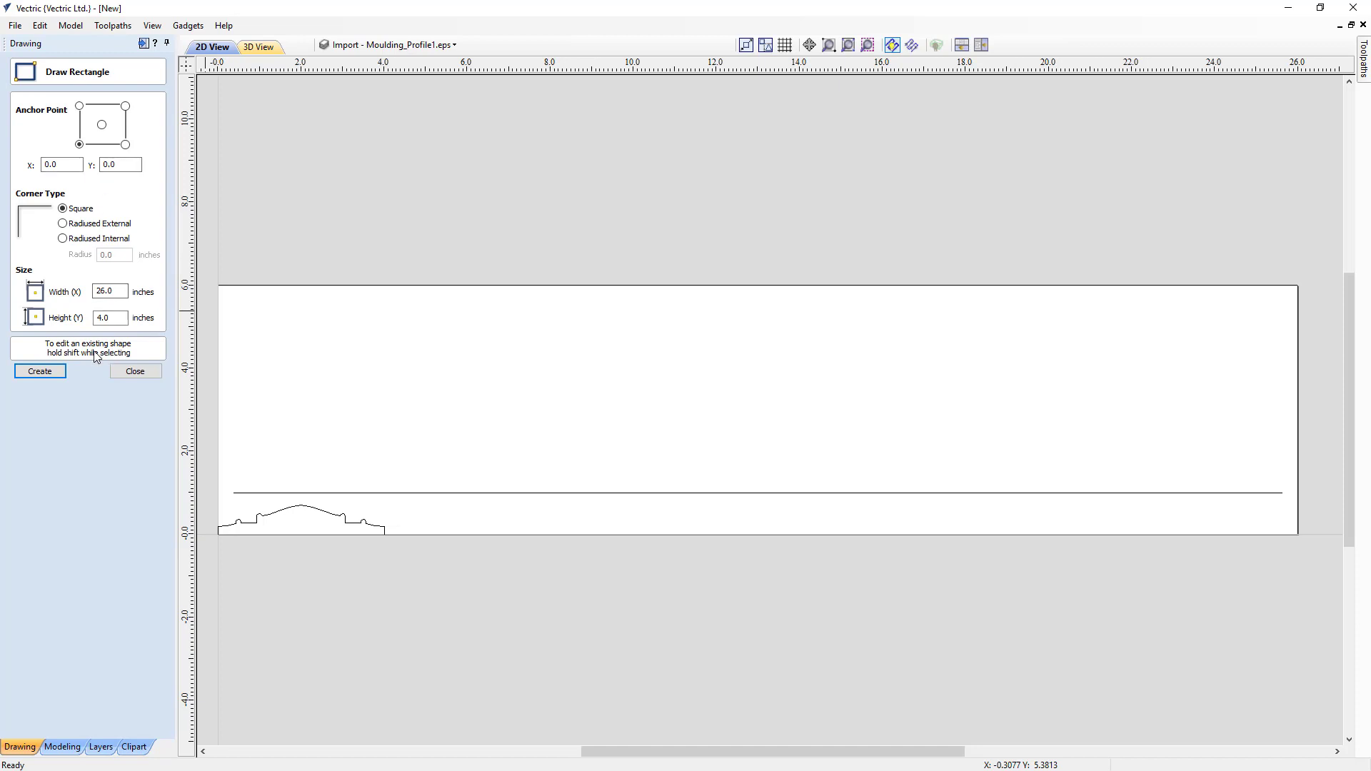
double_click(96, 290)
type("24")
left_click(53, 371)
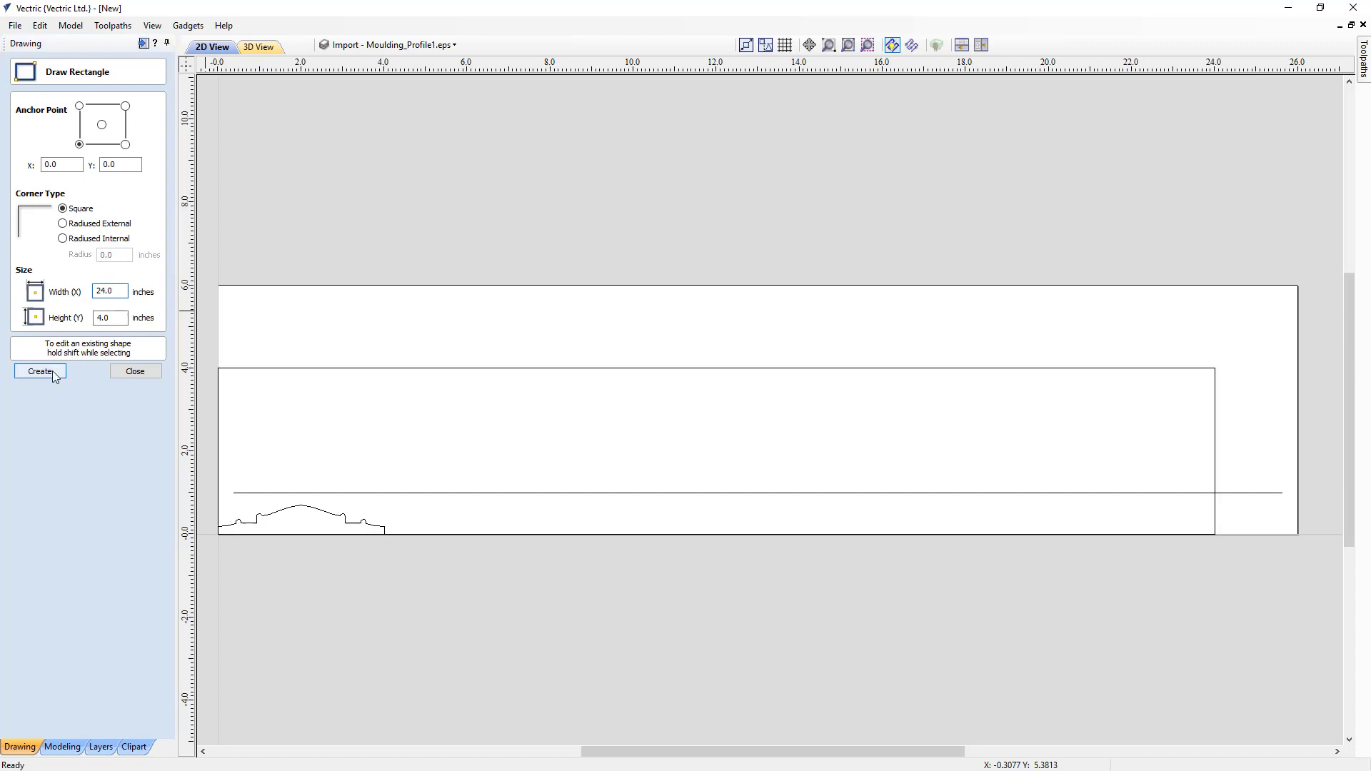
left_click(135, 372)
left_click(227, 374)
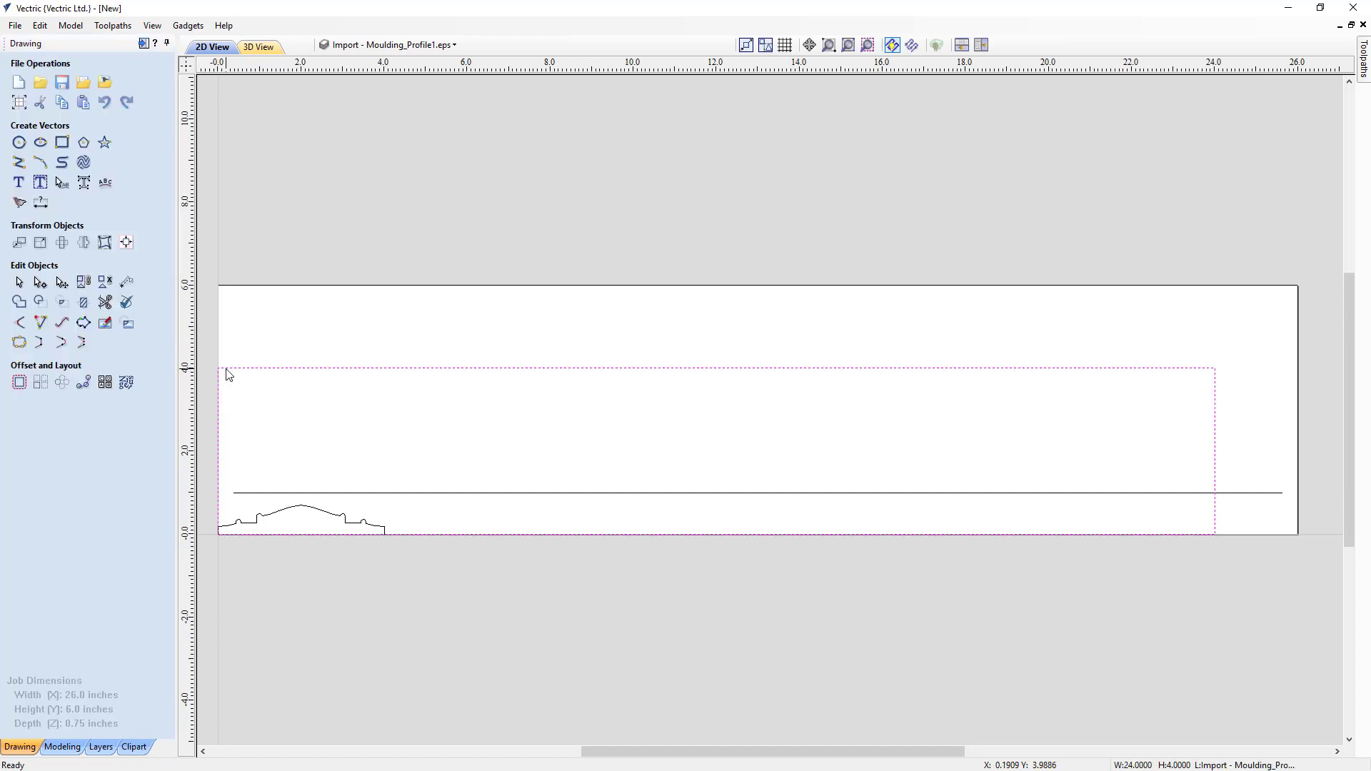
key("F9")
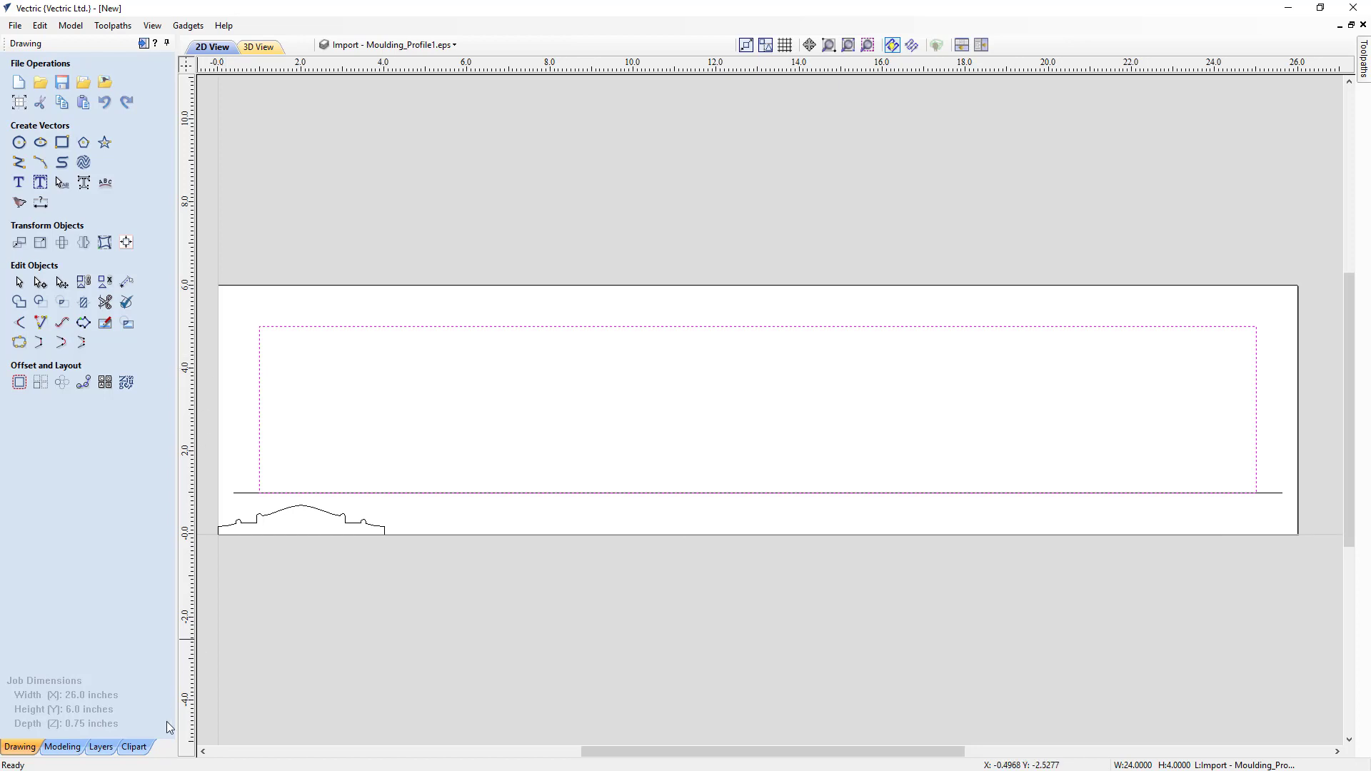
- Recalculate the Swept Profile 1 moulding toolpath along the extended drive rail
left_click(143, 44)
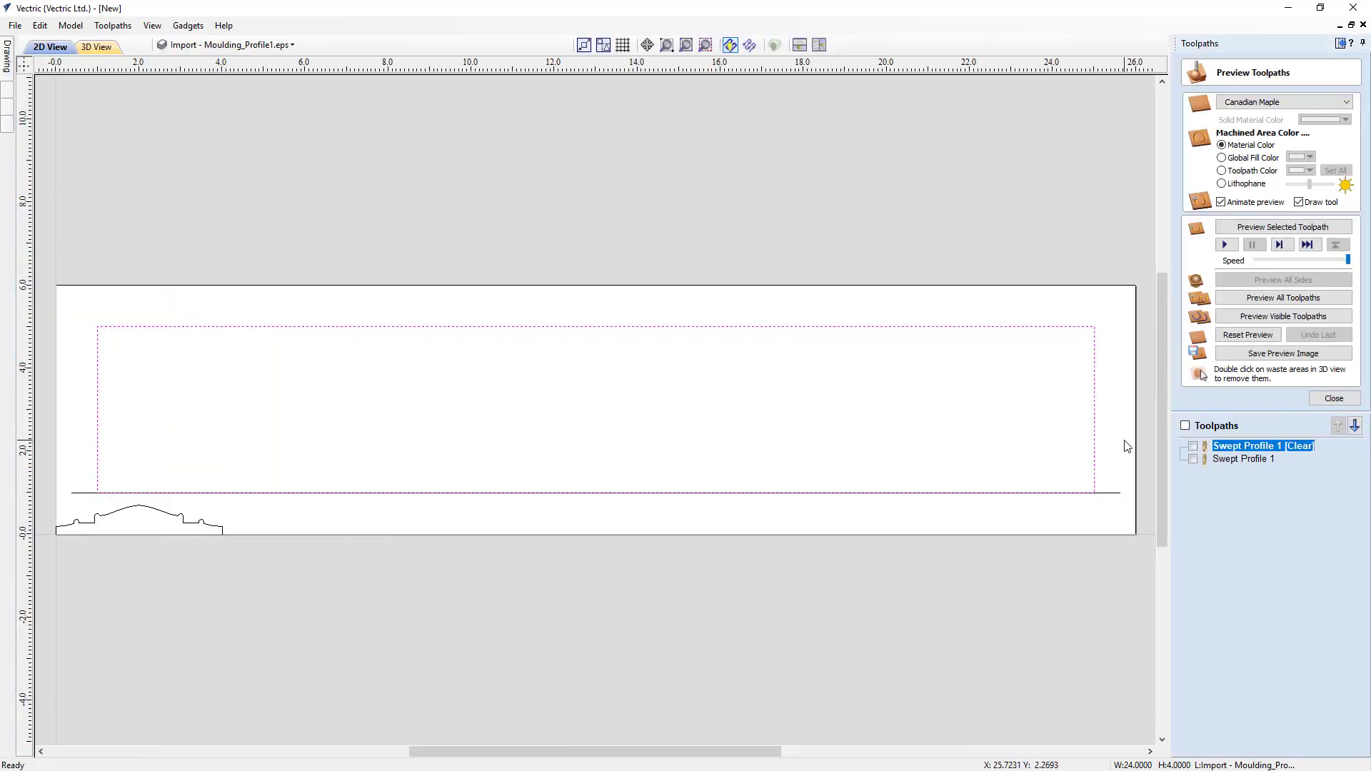
double_click(1222, 450)
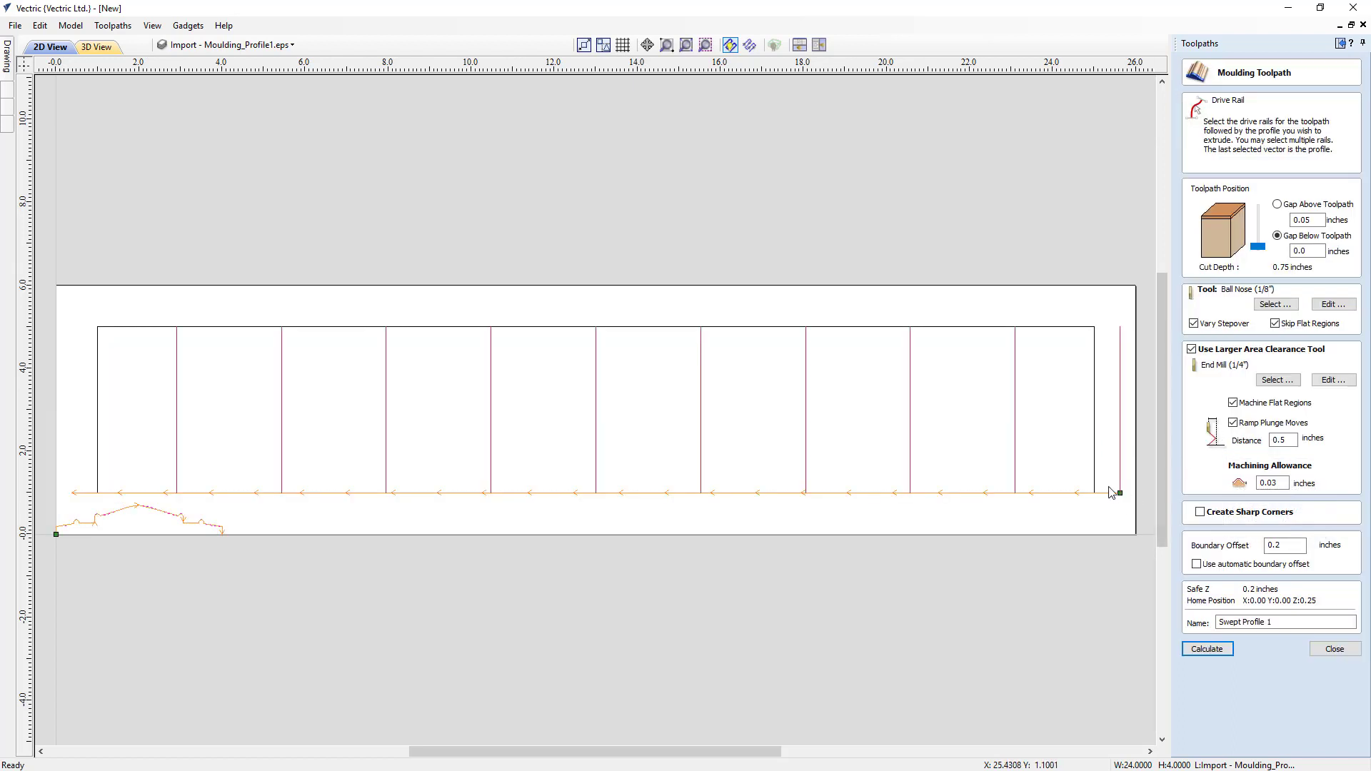
left_click(1206, 649)
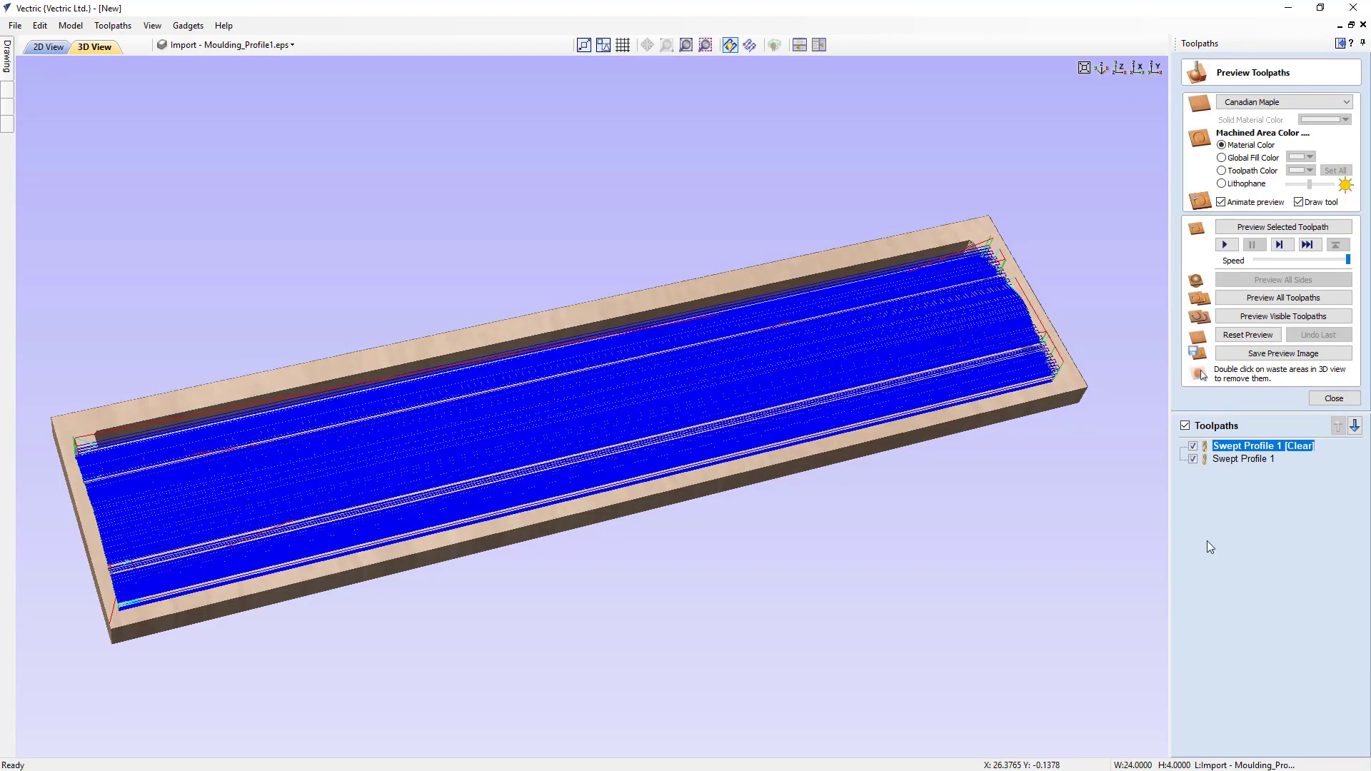
- Reset the preview, simulate the visible toolpaths and inspect the lengthened moulding in 3D
left_click(1248, 337)
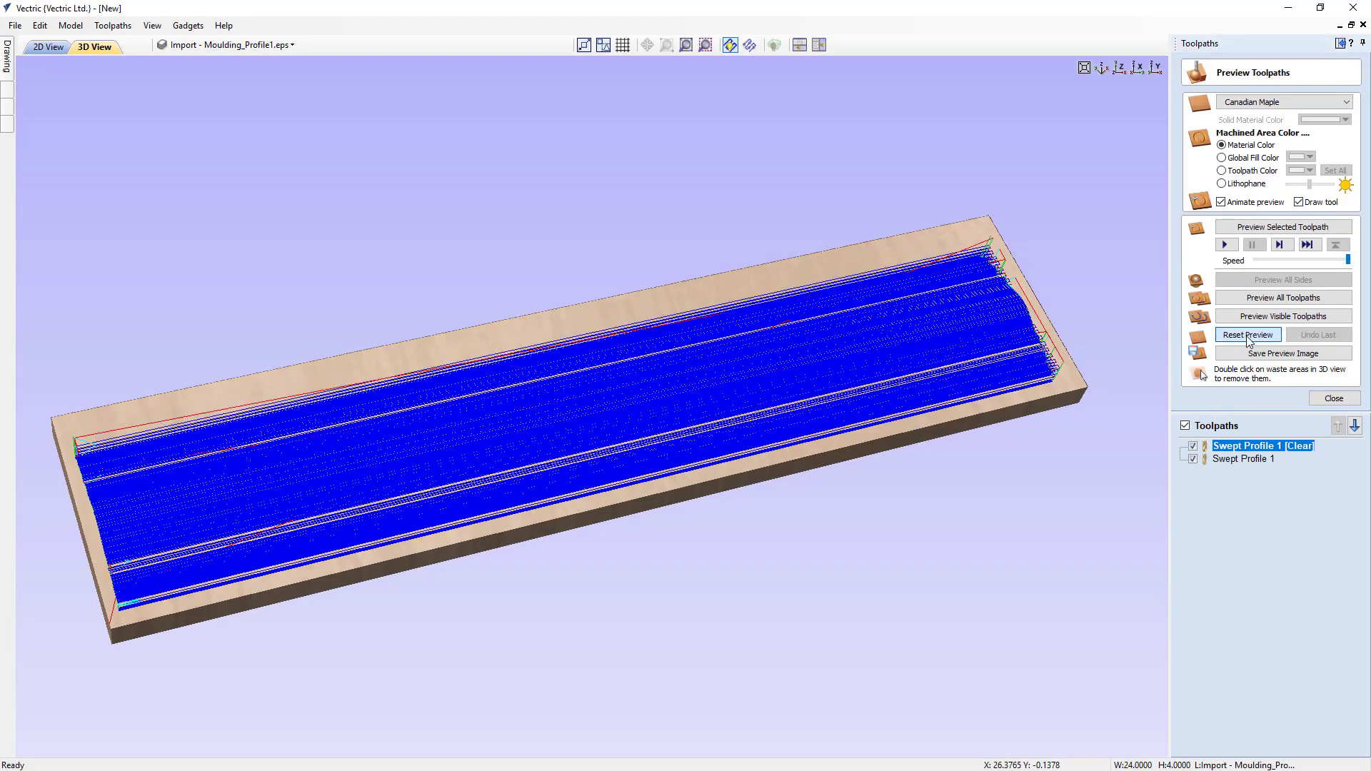
left_click(1254, 318)
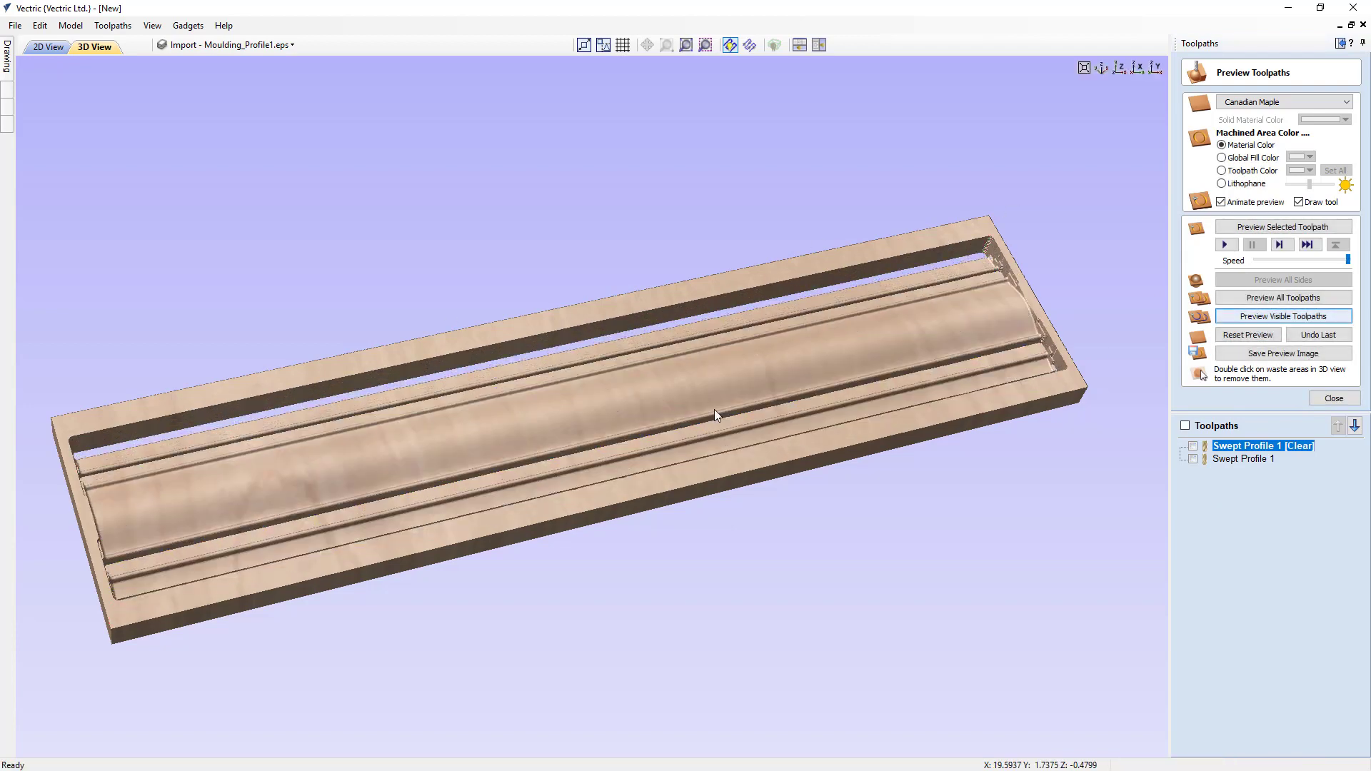
left_click_drag(694, 367, 690, 446)
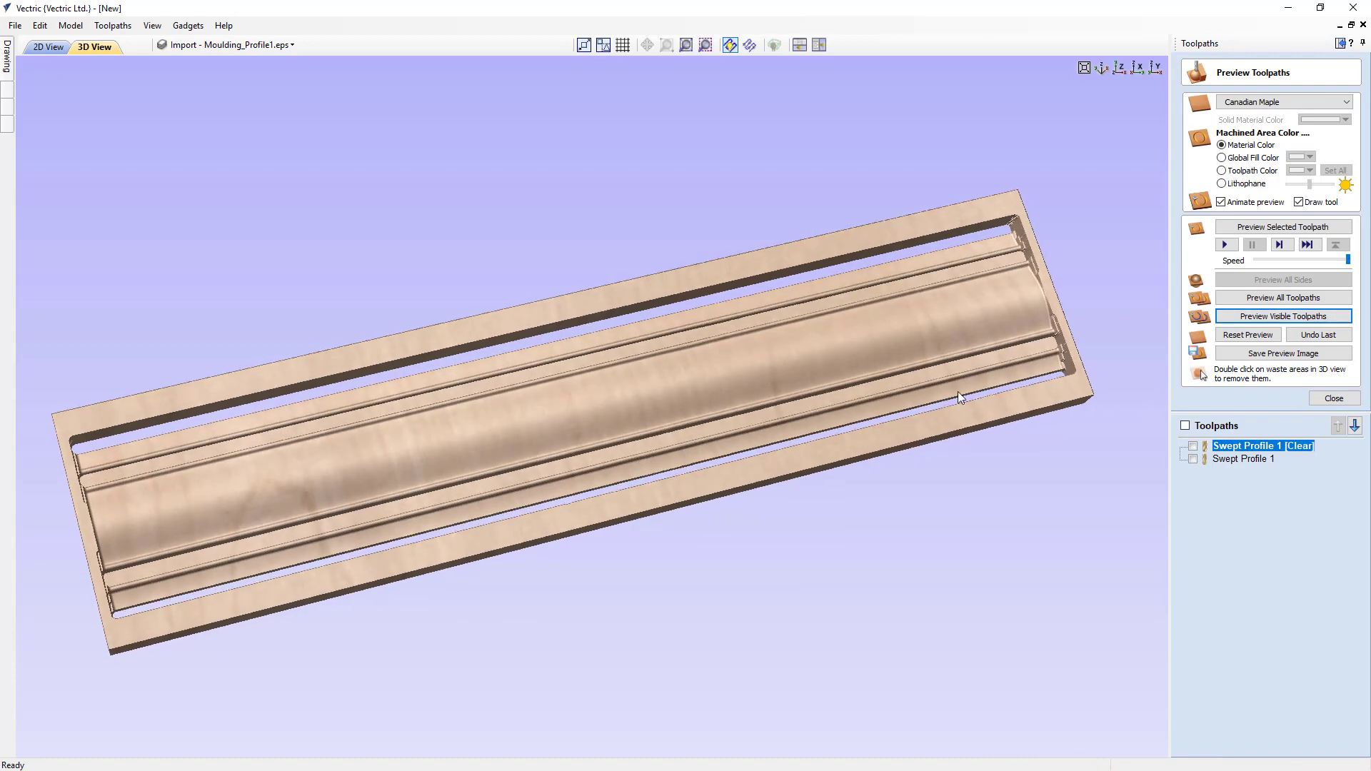
left_click_drag(868, 381, 814, 374)
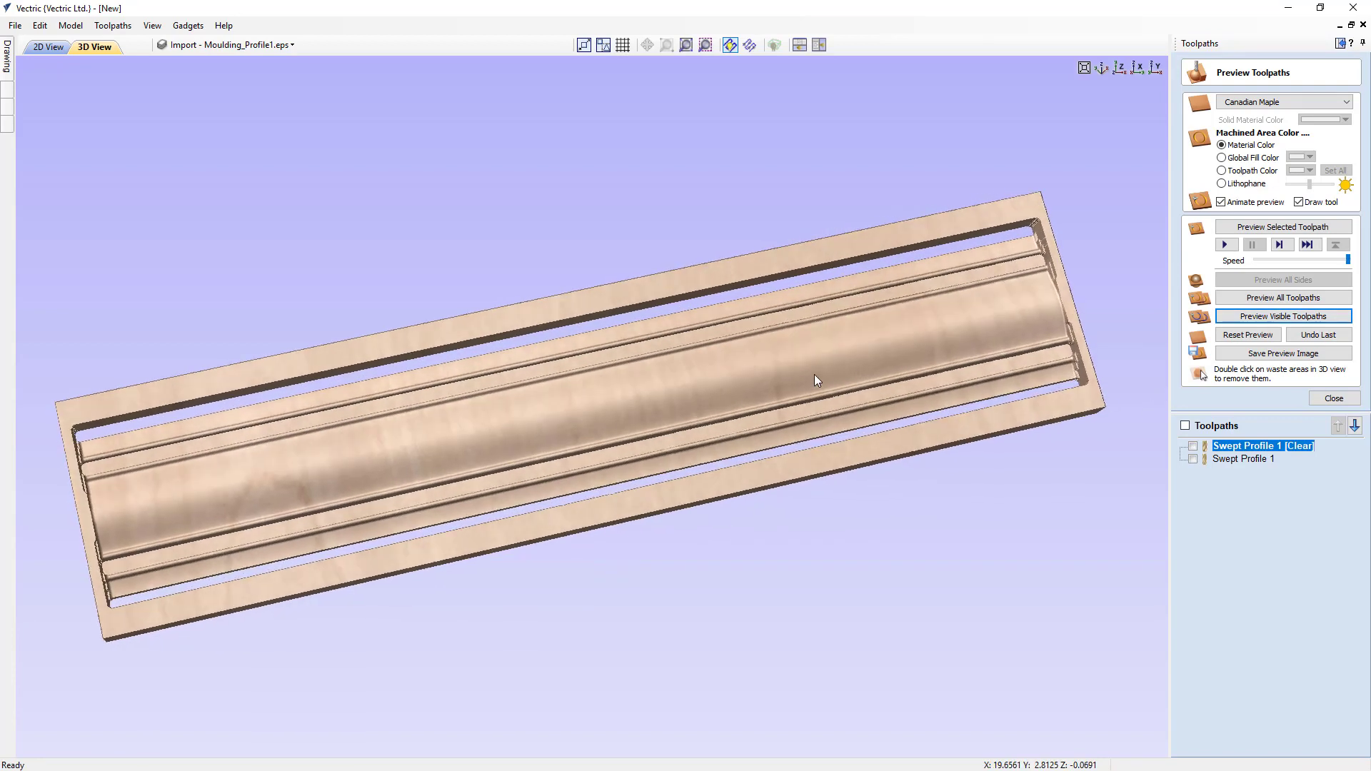
- Close the preview and tile the 2D and 3D views one above the other
left_click(1328, 400)
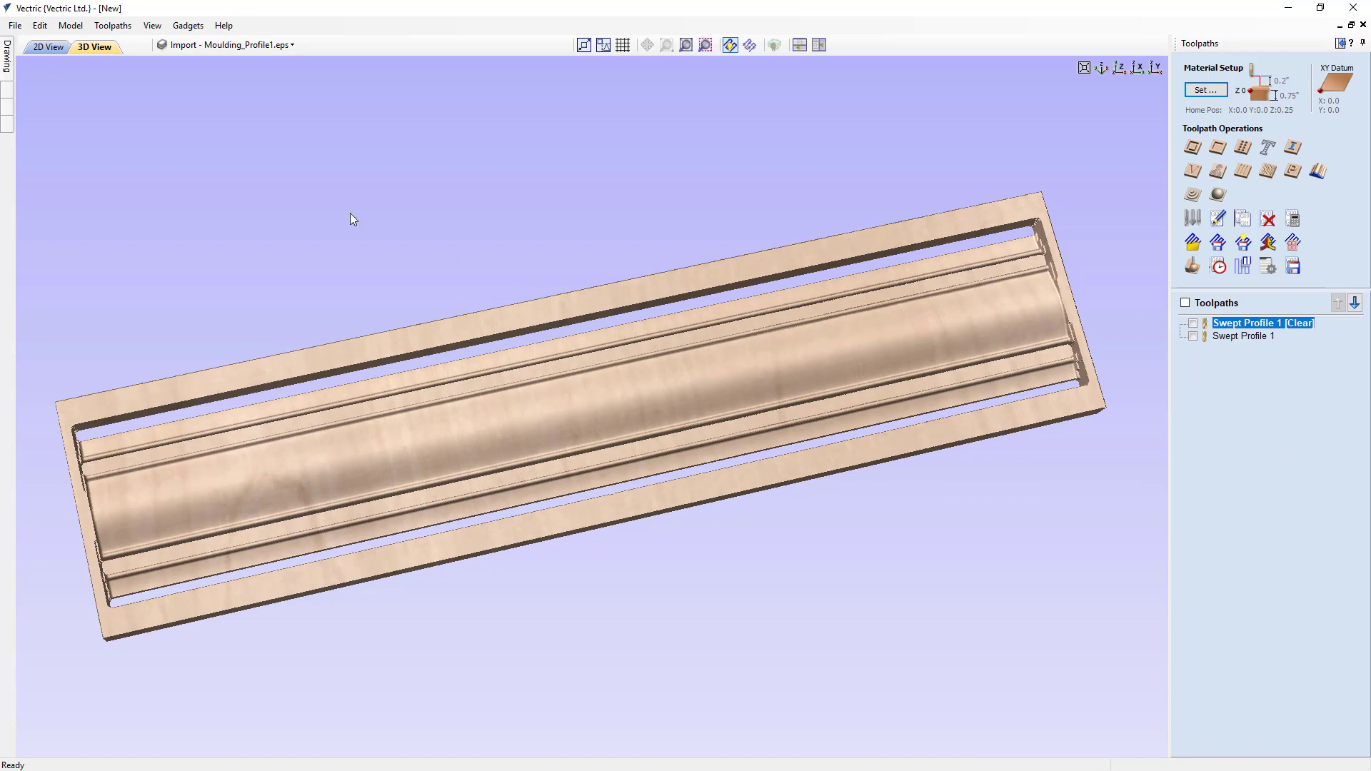
left_click(800, 45)
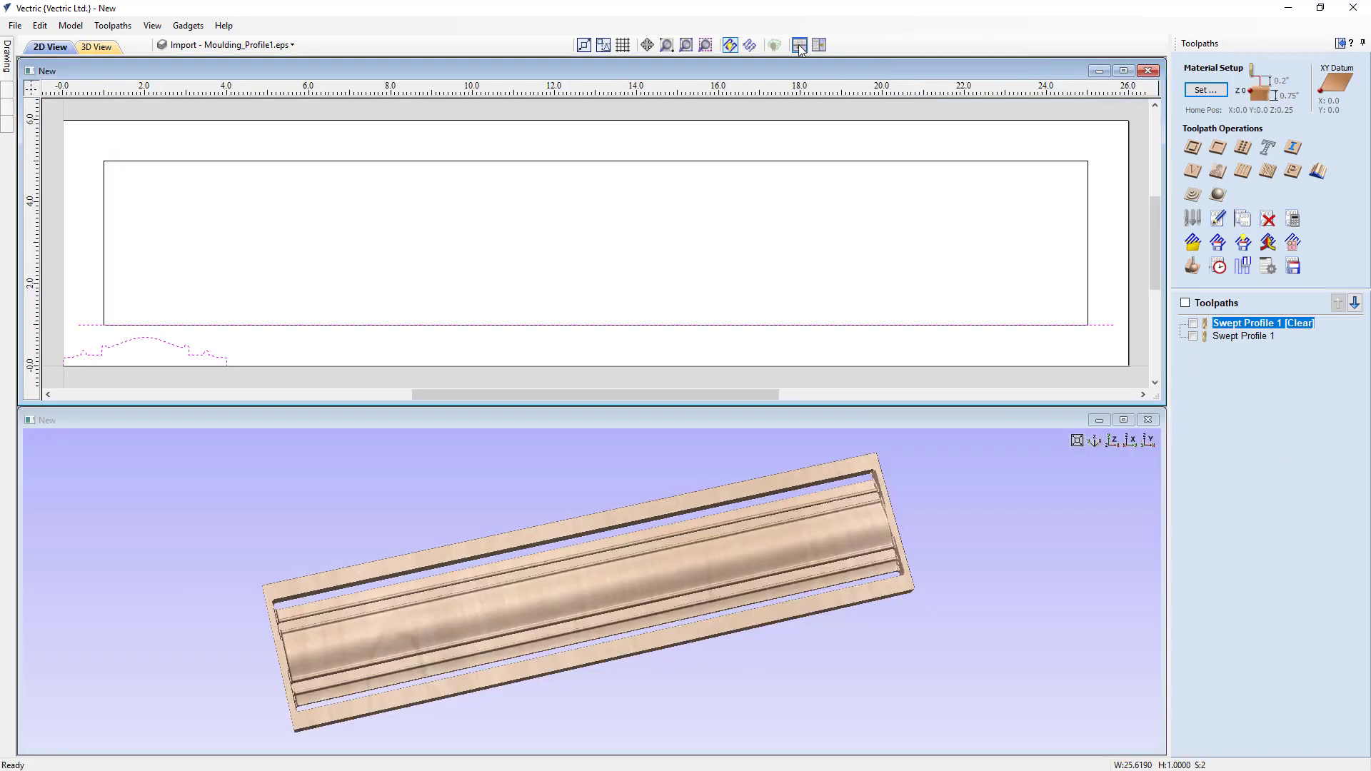
left_click_drag(643, 631, 657, 599)
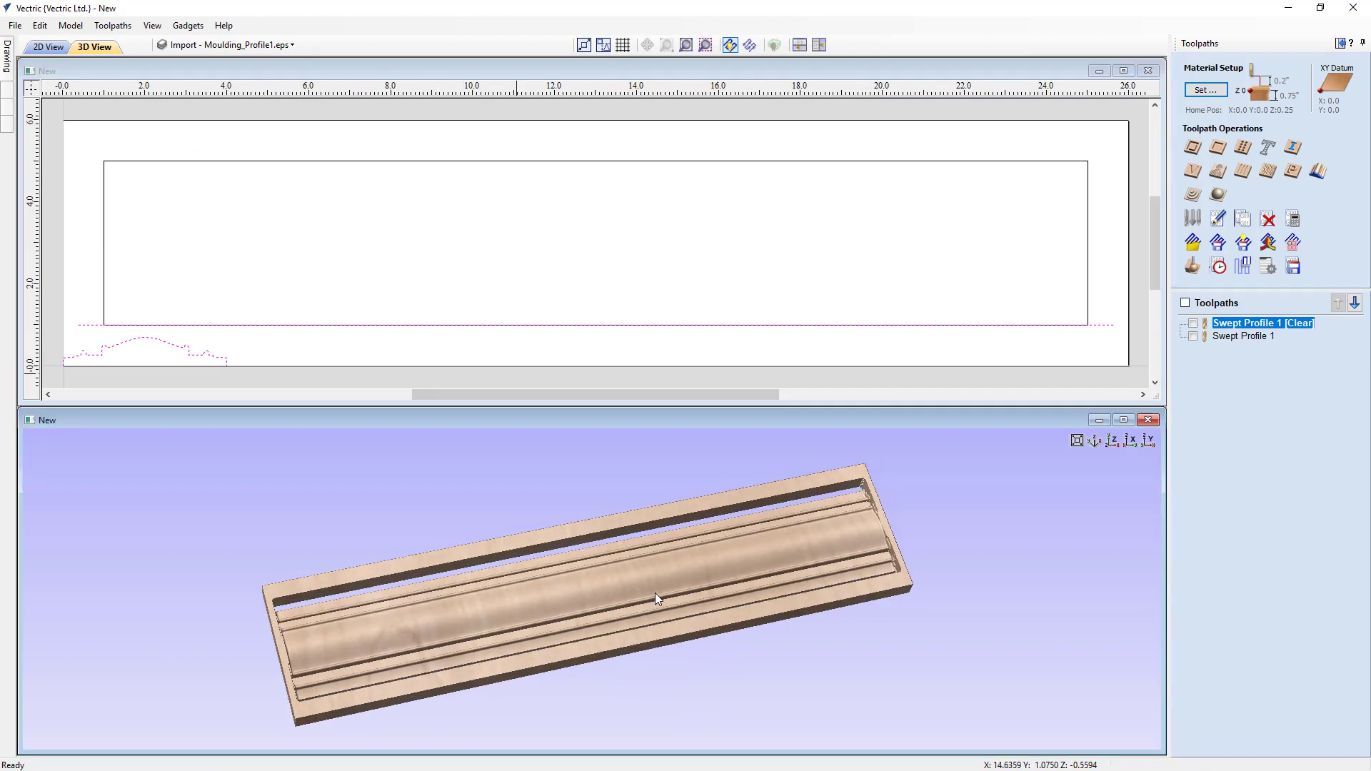
- Calculate a profile toolpath outside the 24 x 4 inch rectangle, cutting 0.75 inches deep with the 1/4" end mill
left_click(1193, 148)
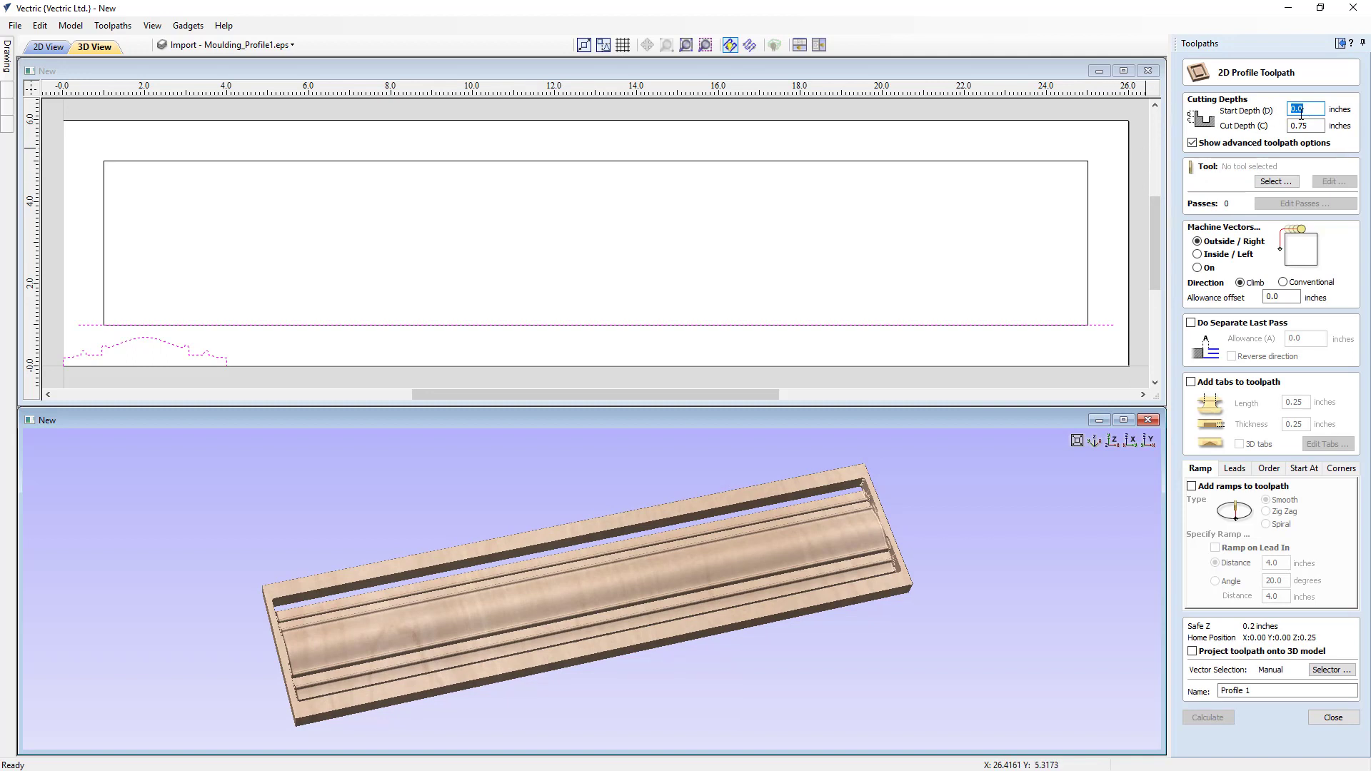
left_click(1261, 182)
left_click(571, 305)
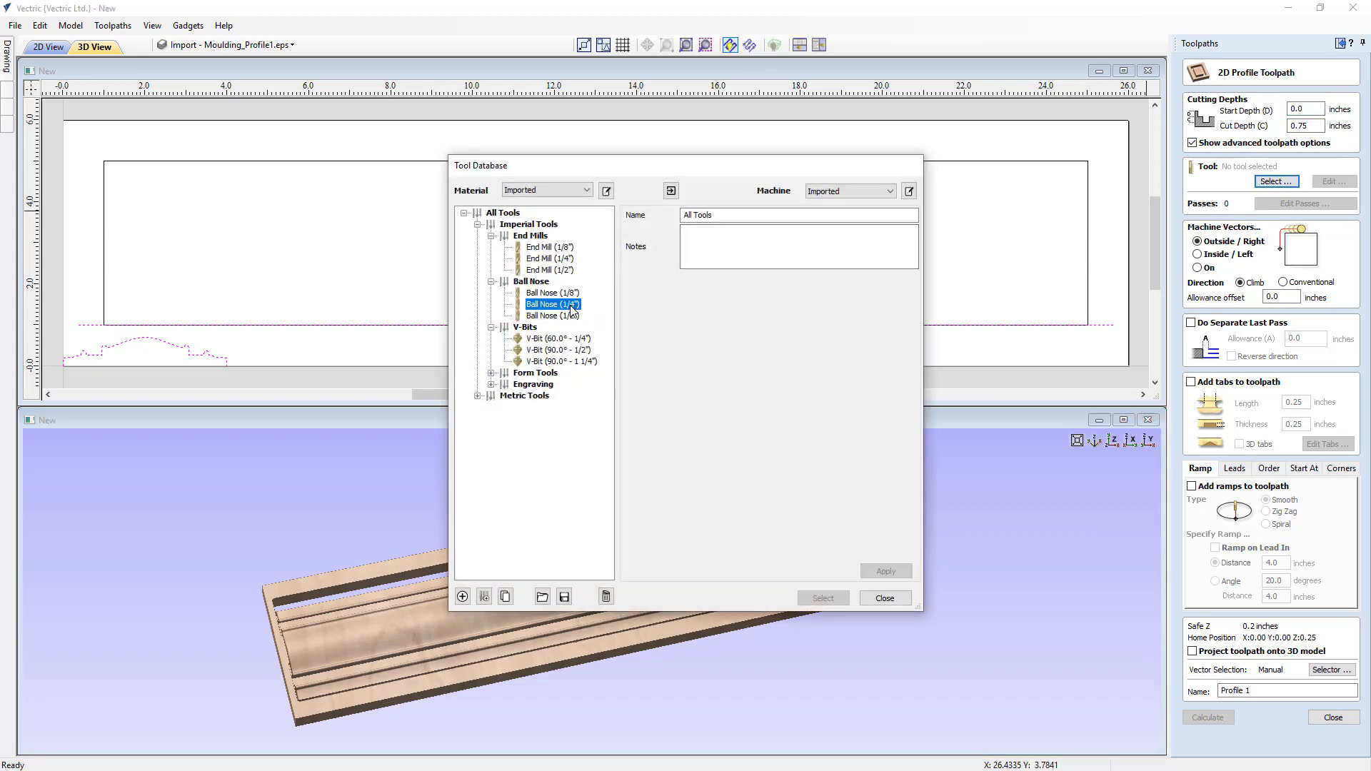
left_click(551, 260)
left_click(822, 599)
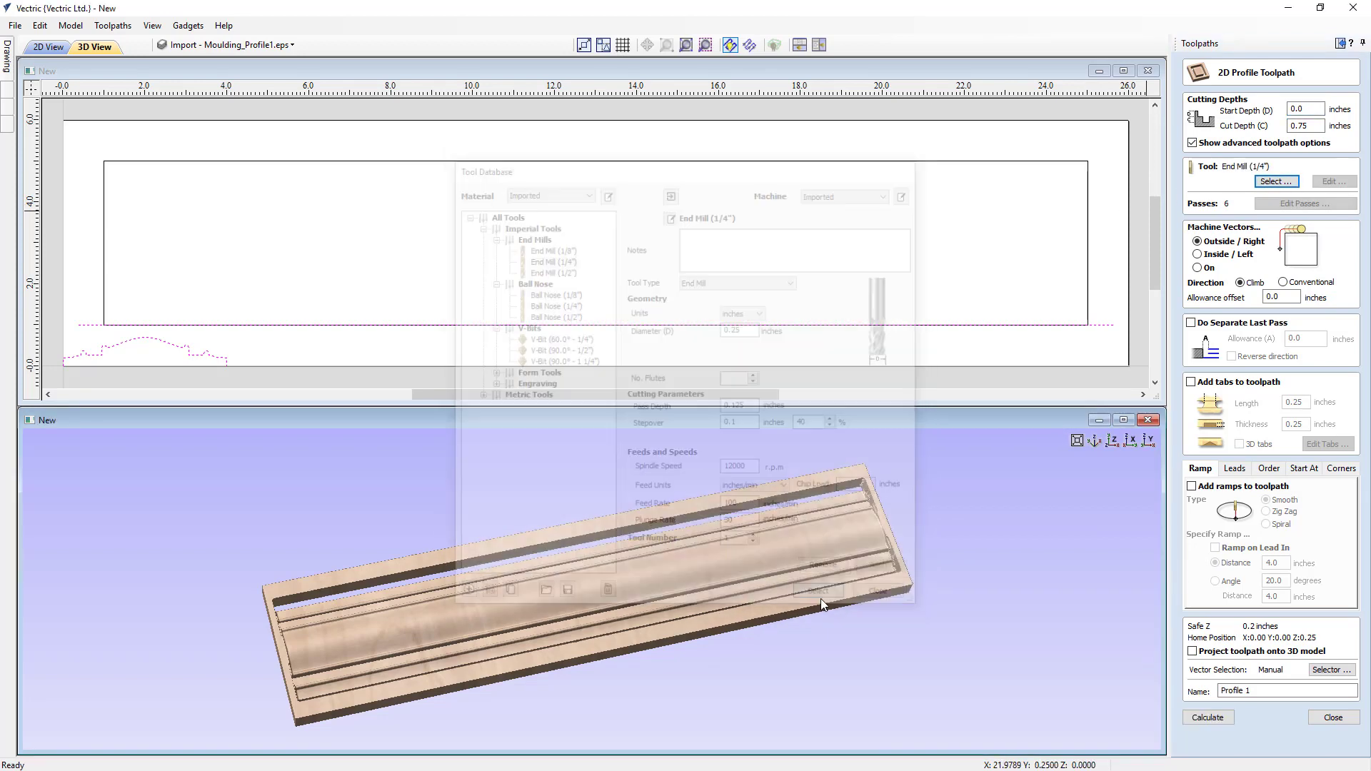
left_click(1087, 230)
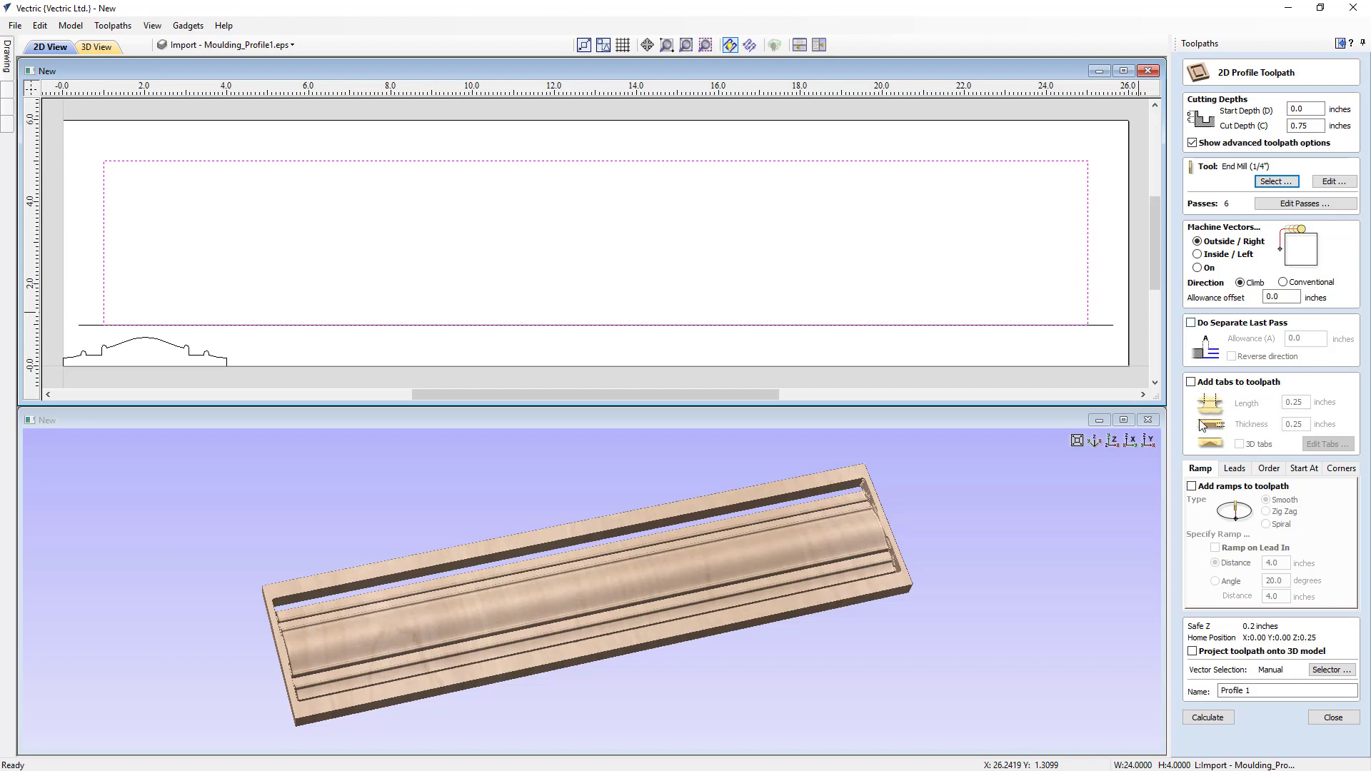
left_click(1209, 718)
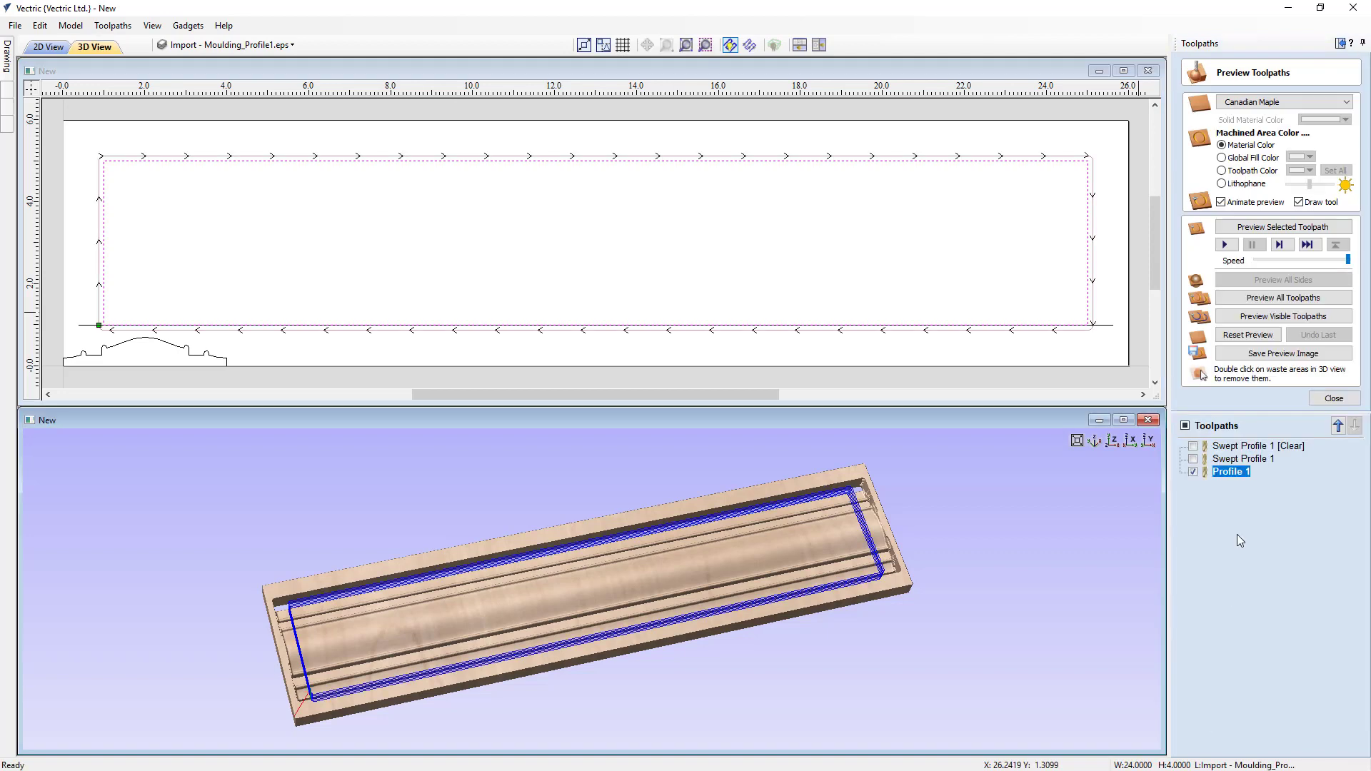
- Simulate the Profile 1 cut-out, remove the surrounding waste material and inspect the finished moulding in a maximised 3D view
left_click(1267, 316)
left_click_drag(656, 571, 632, 588)
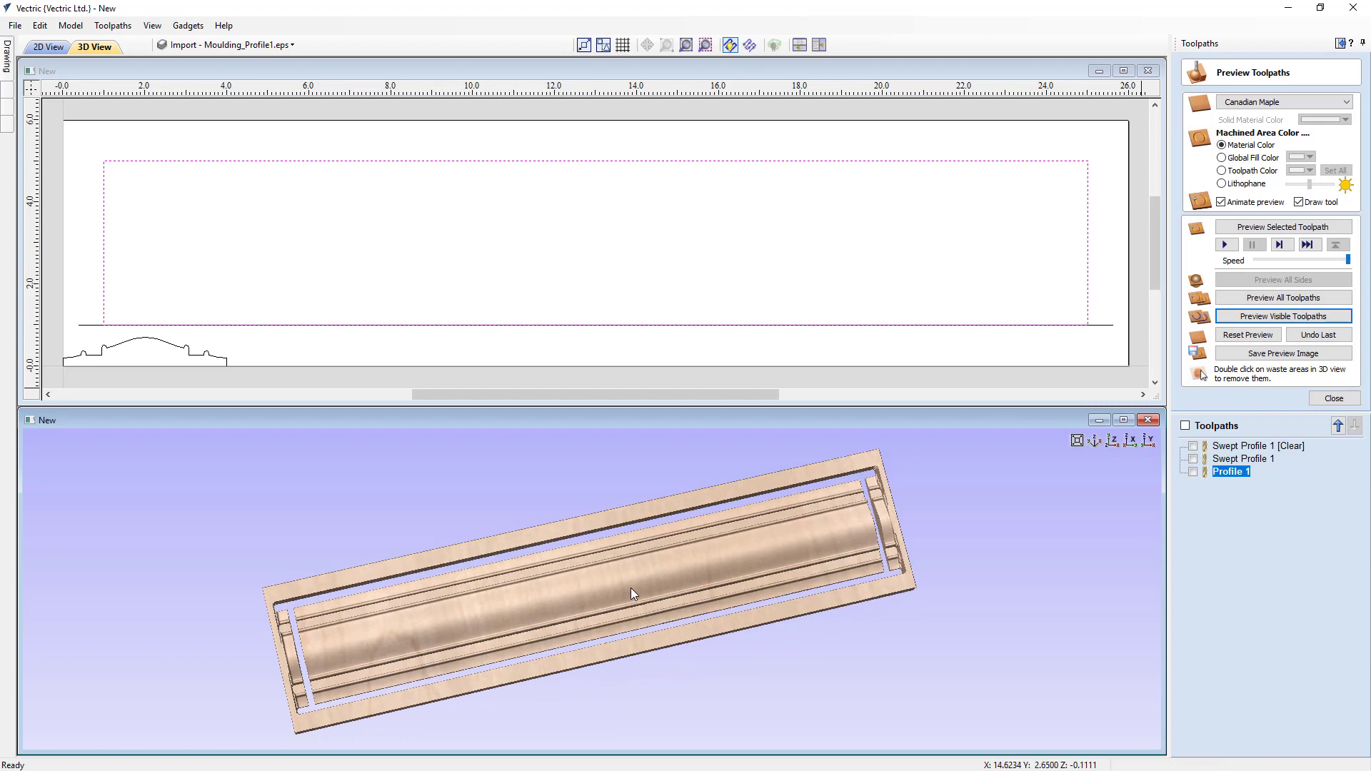
double_click(640, 644)
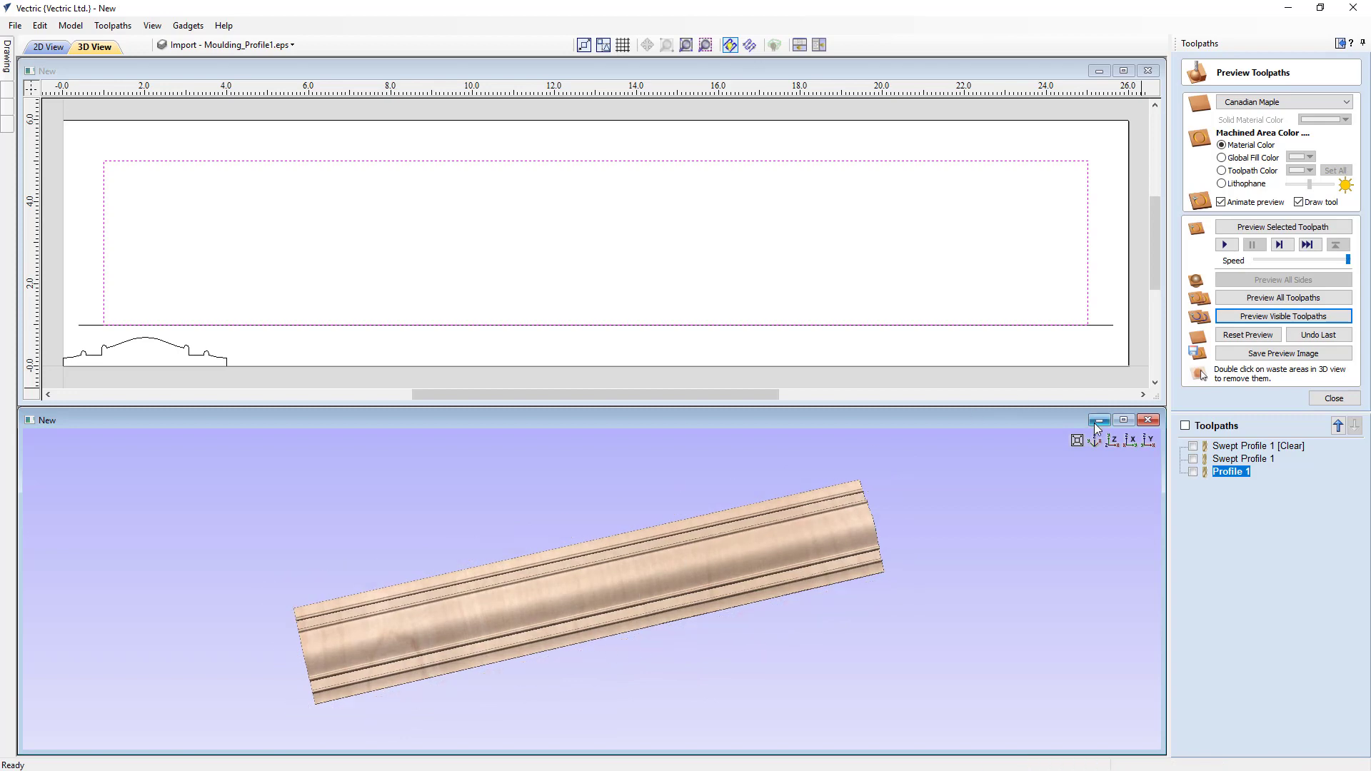
left_click(1124, 420)
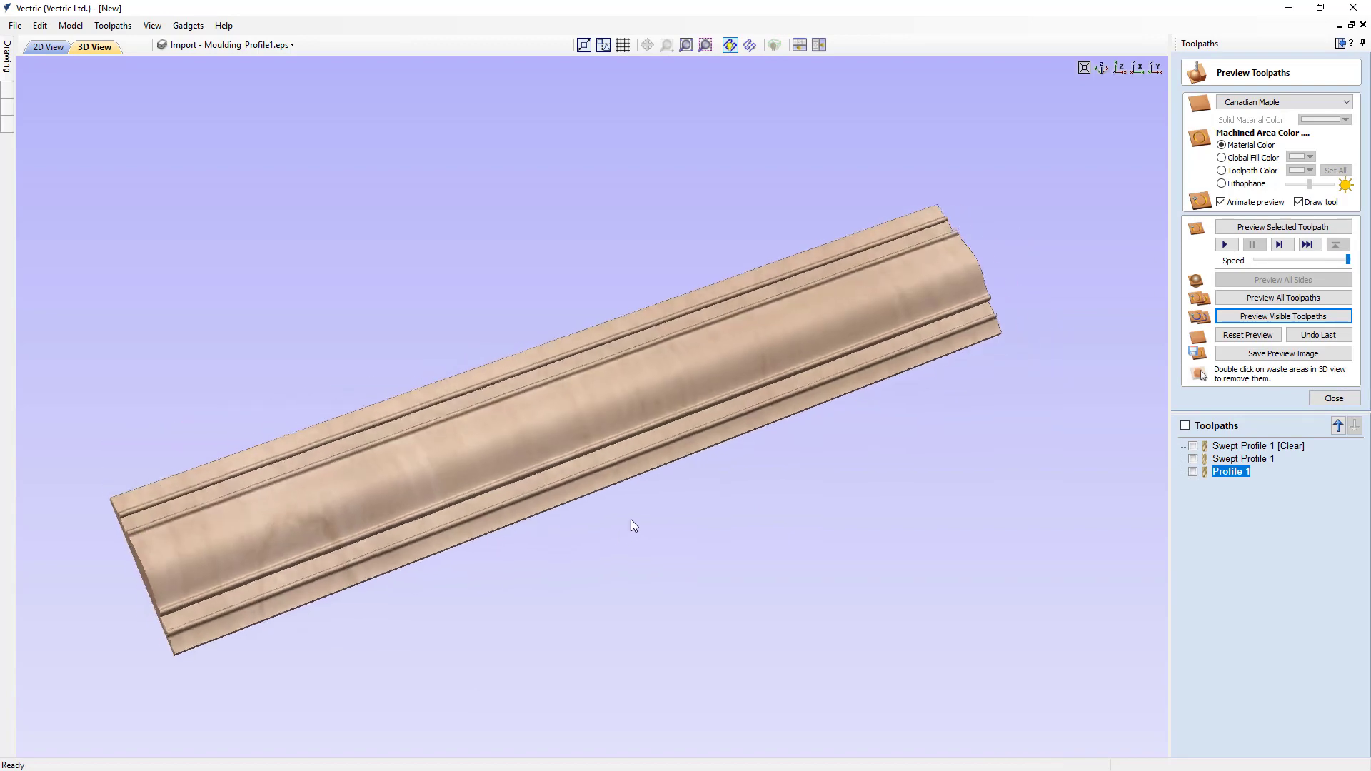
left_click_drag(631, 520, 749, 474)
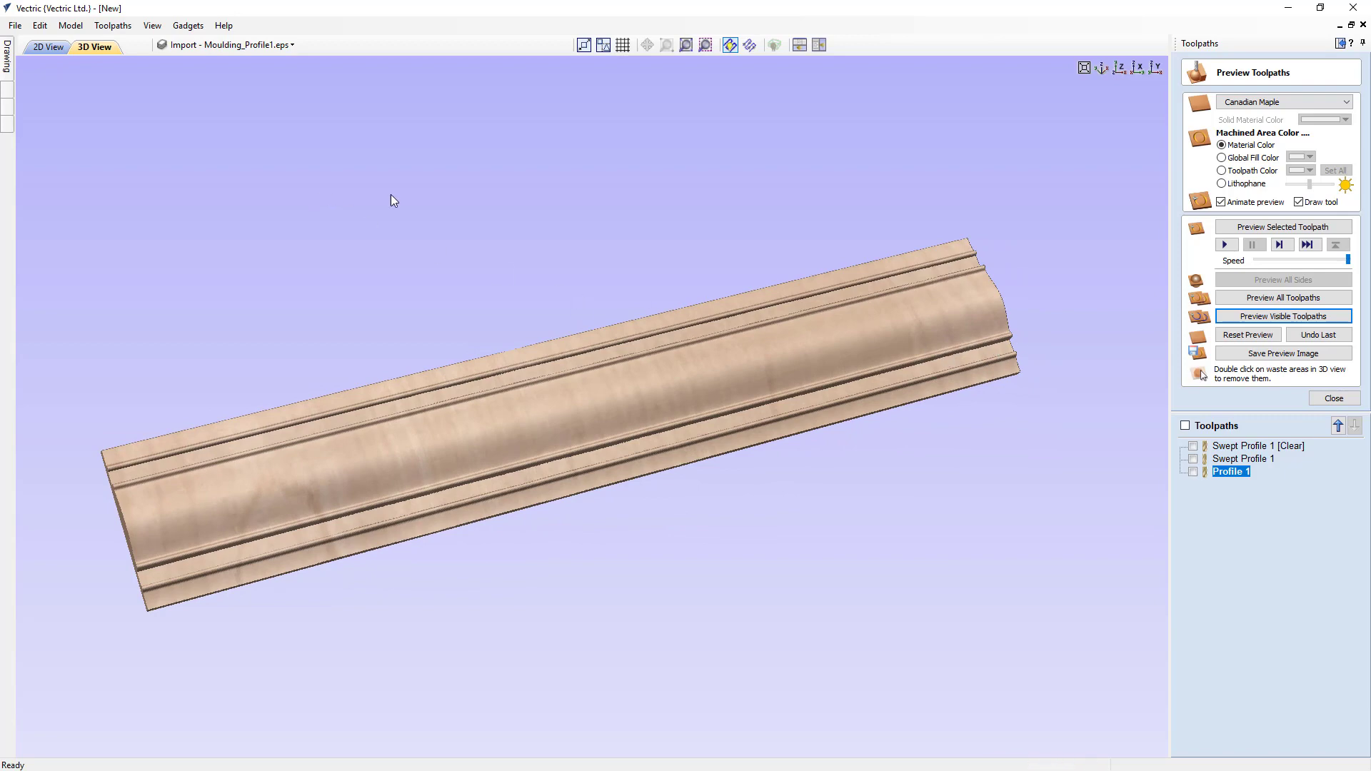
- Delete the short vertical spans at both ends of the moulding profile vector in the 2D view
left_click(1339, 43)
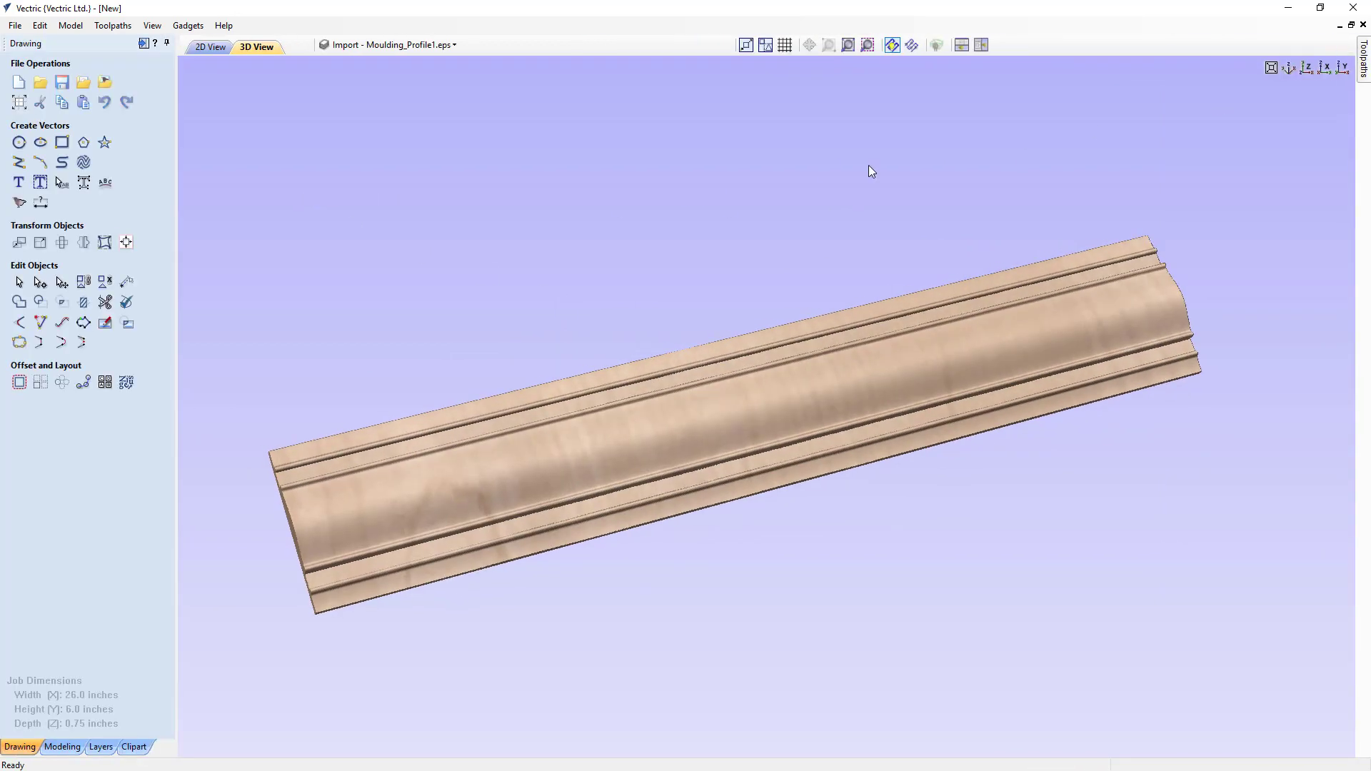
key("F2")
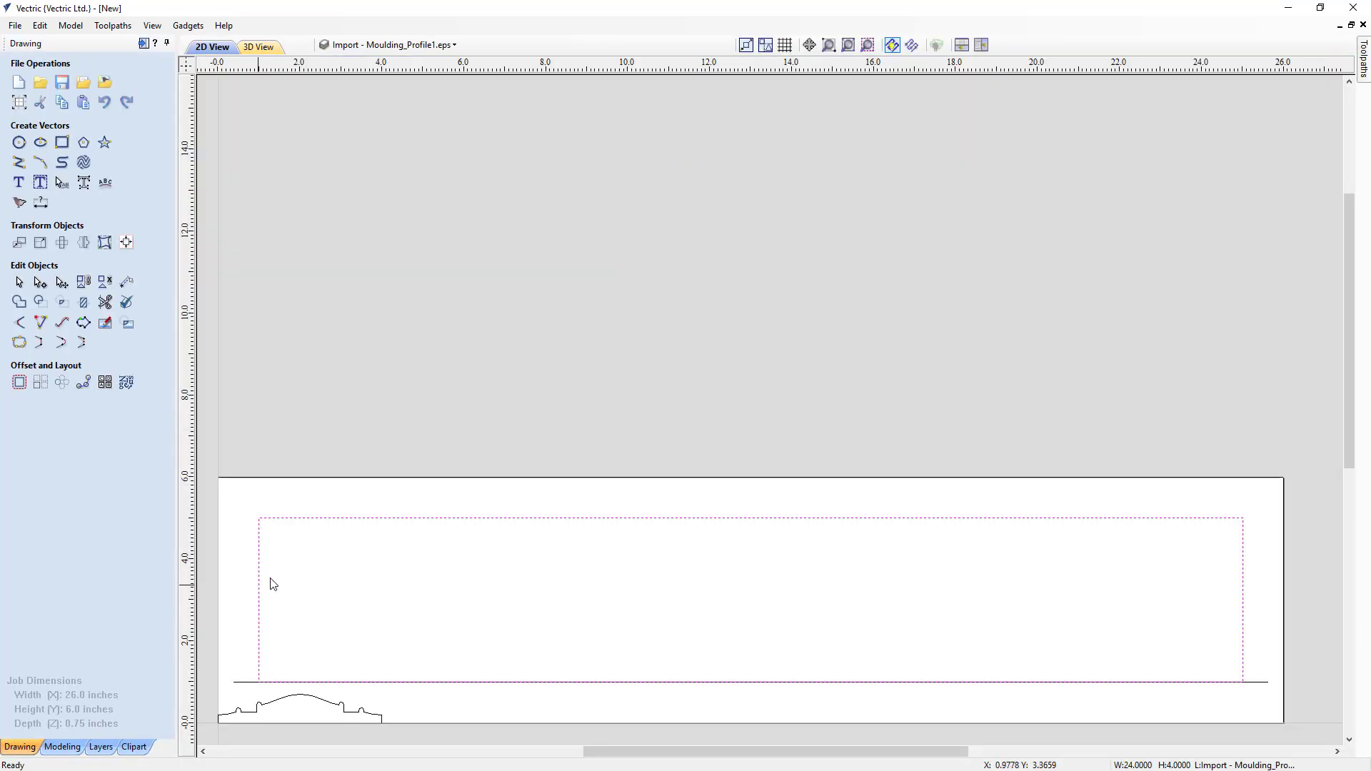
left_click(258, 706)
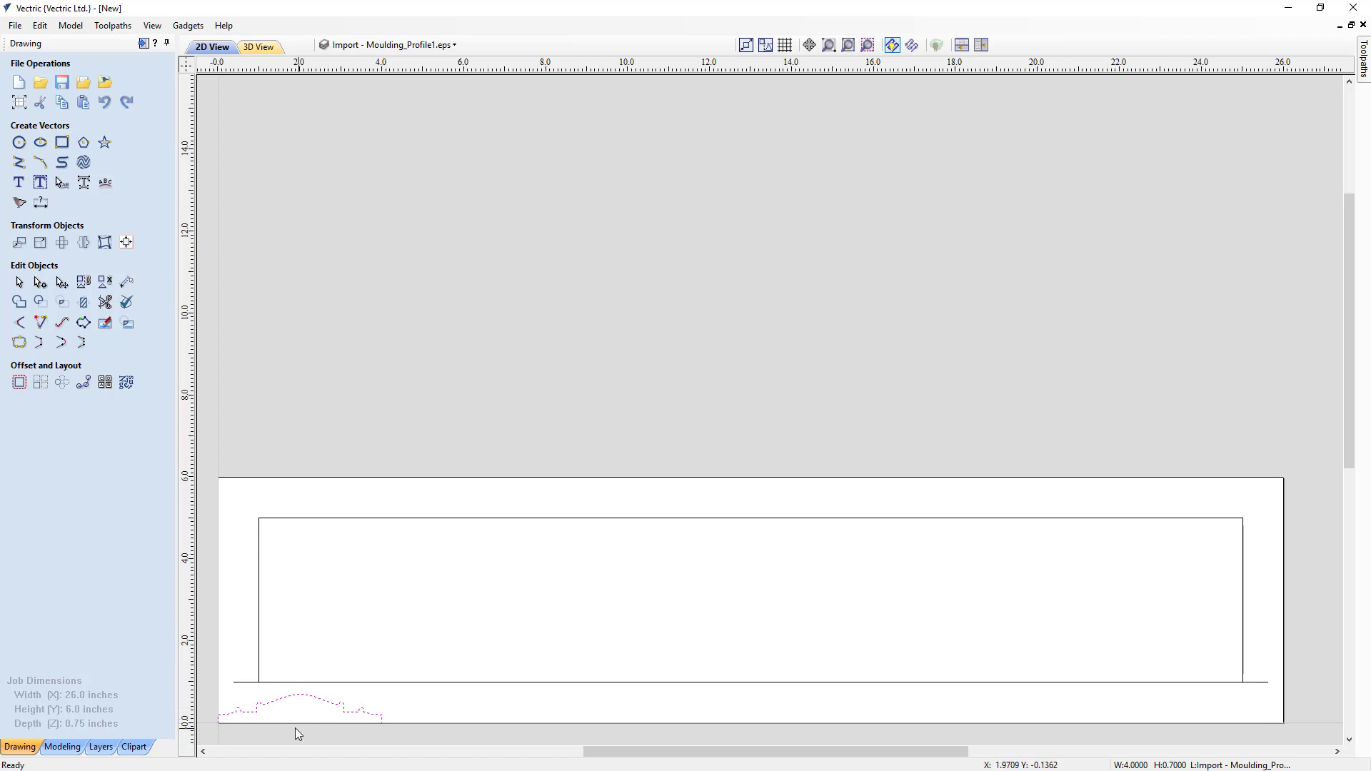
left_click(868, 43)
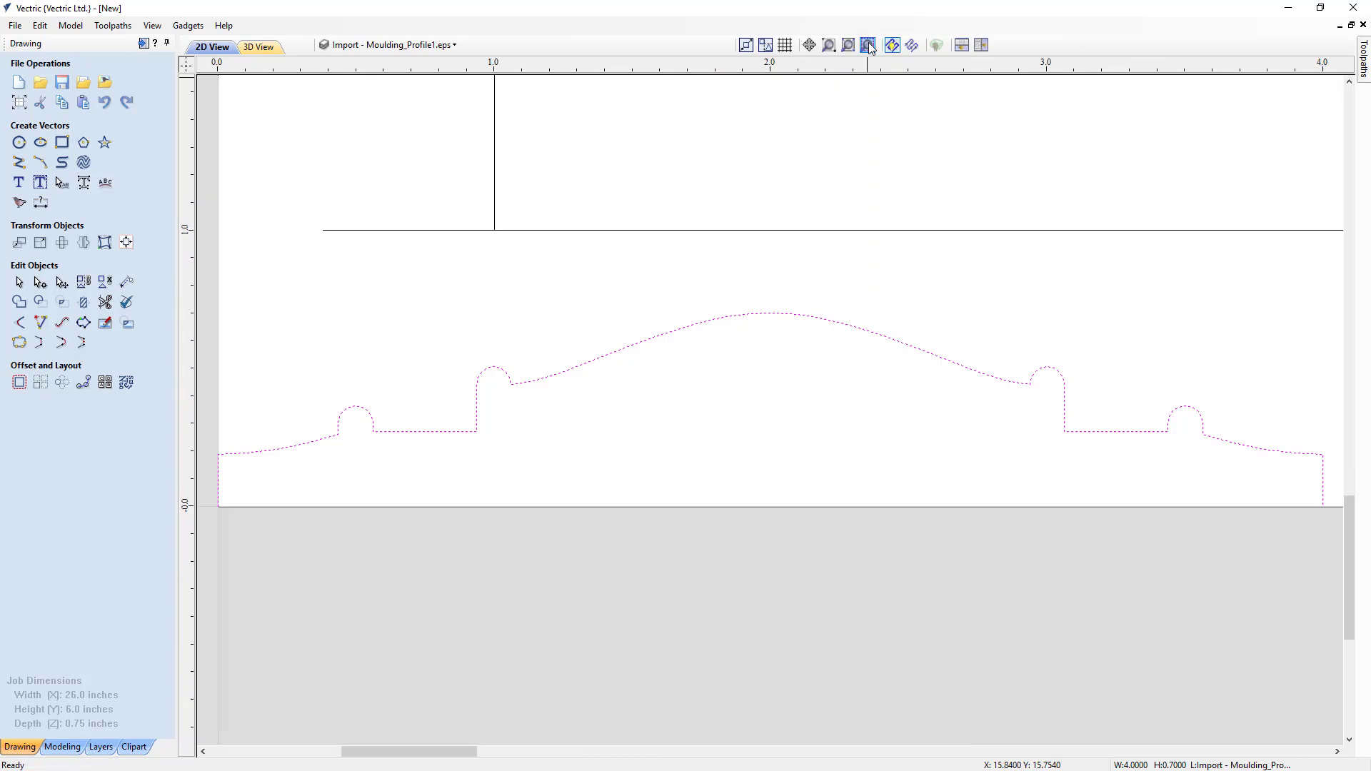
double_click(329, 445)
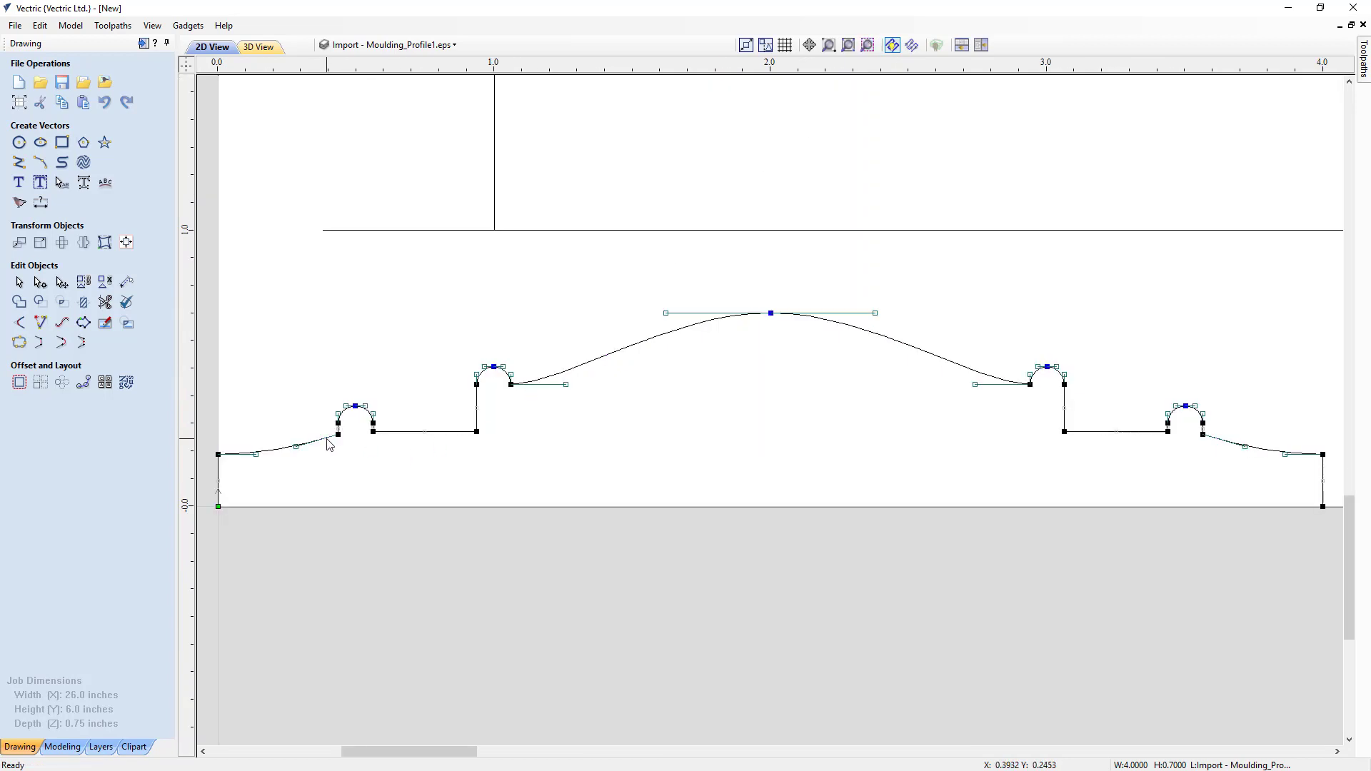
right_click(218, 473)
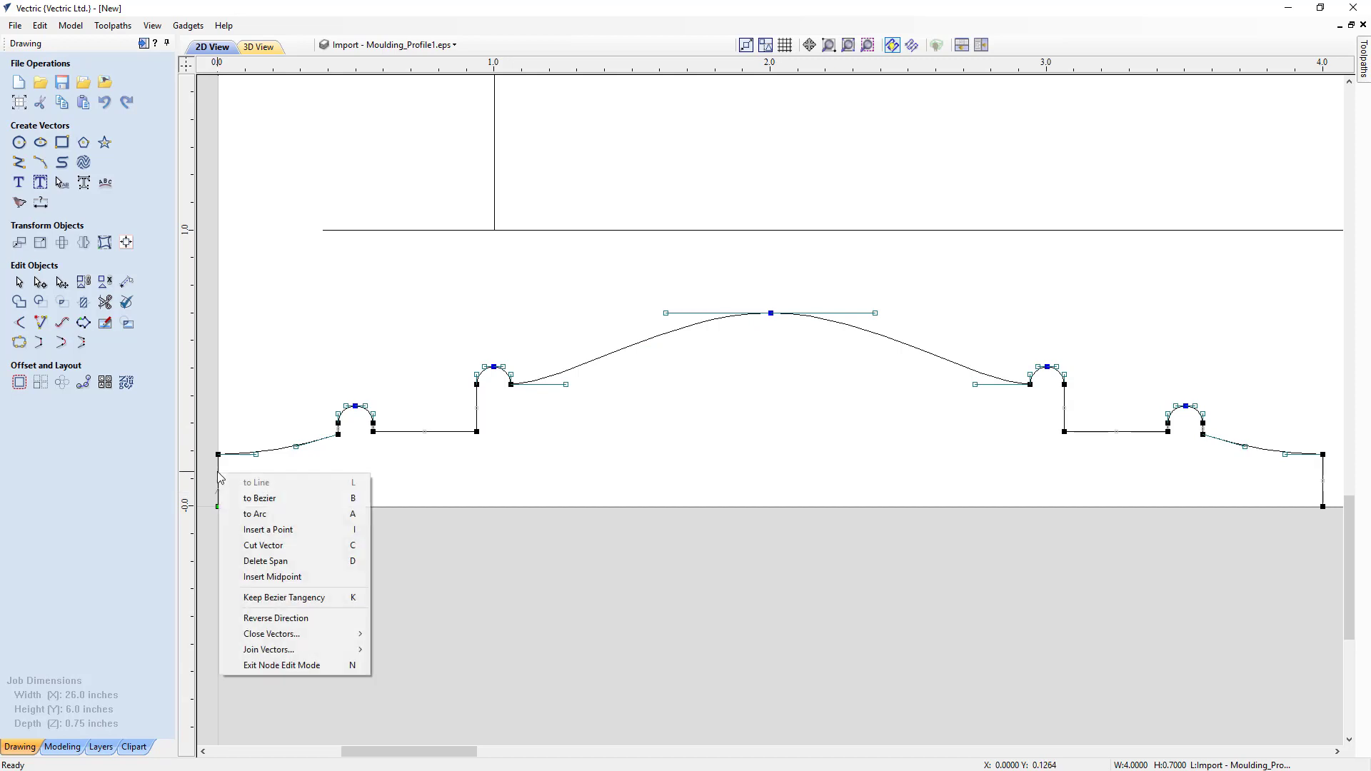
left_click(266, 561)
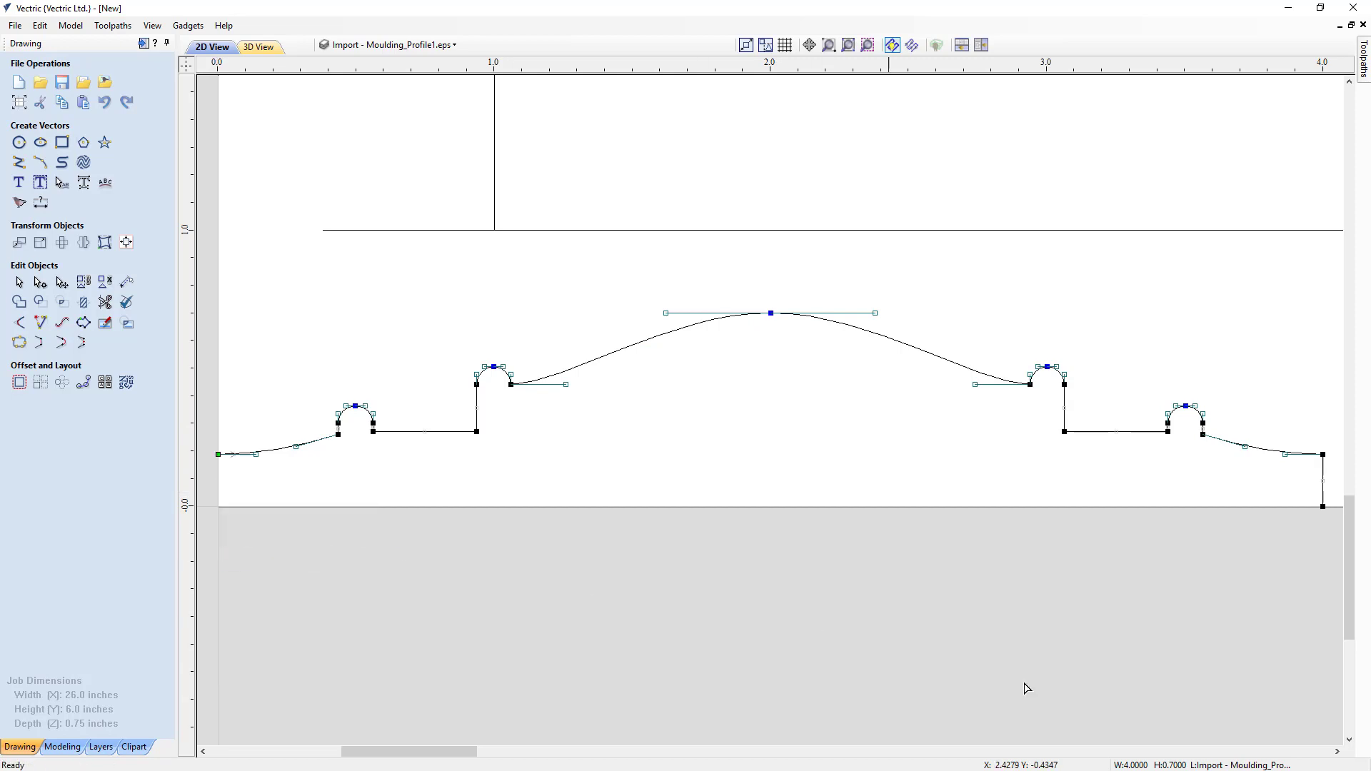
right_click(1323, 493)
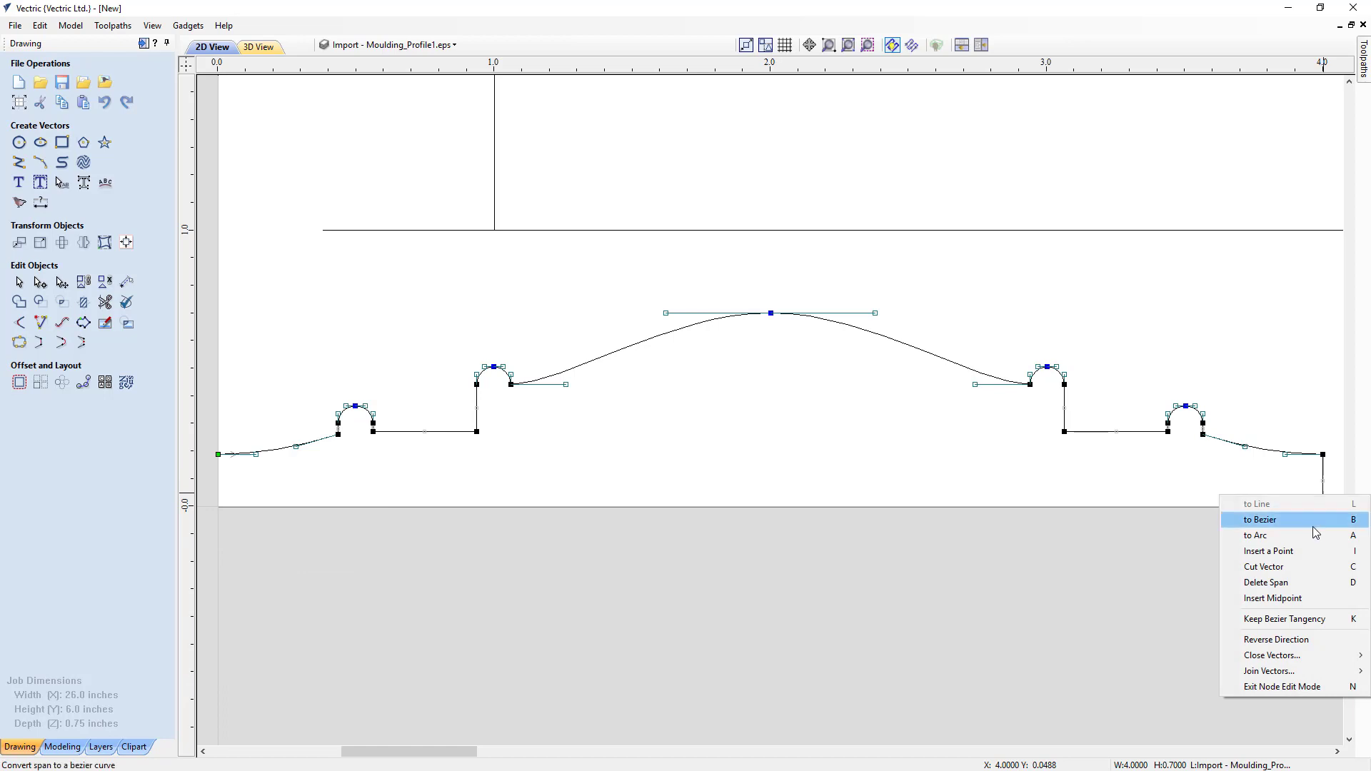
left_click(1314, 583)
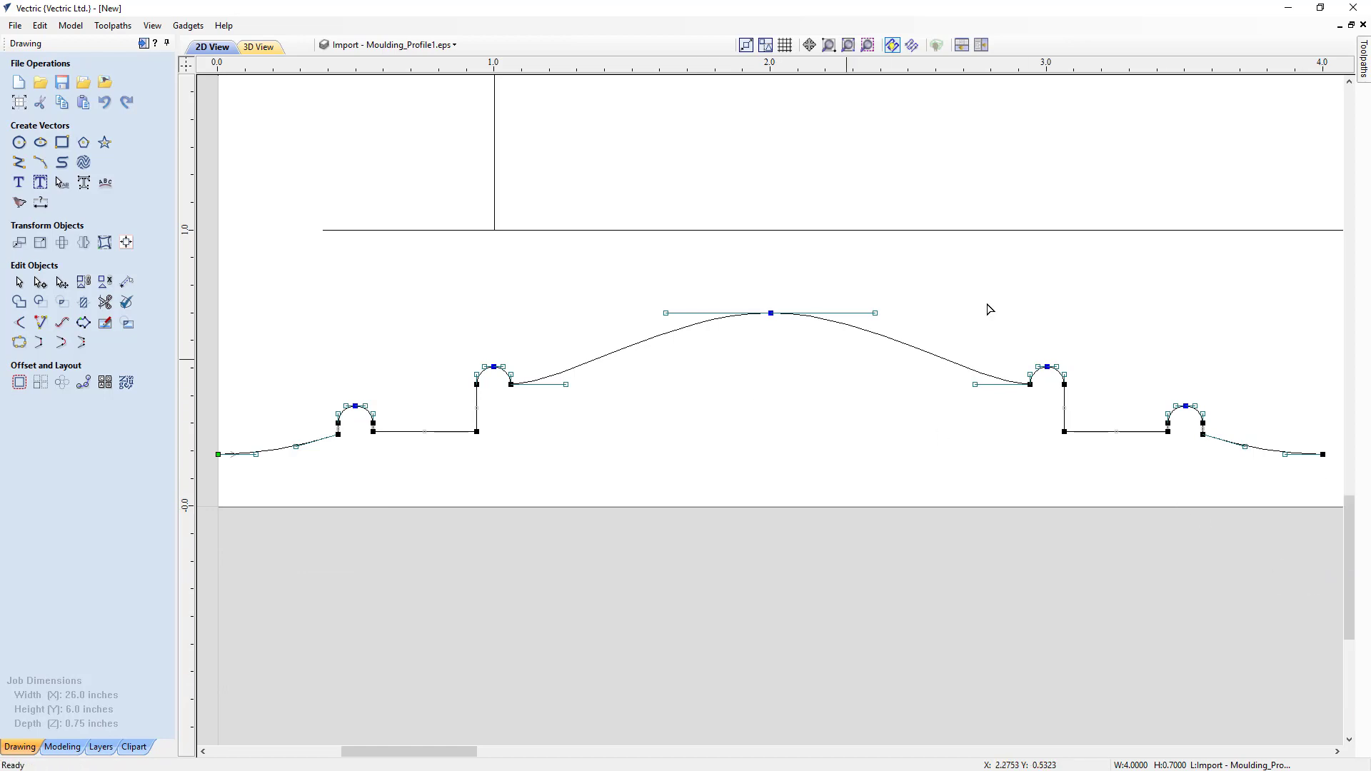
- Check the Swept Profile 1 moulding toolpath settings against the trimmed profile, close them and return to the 3D view
left_click(144, 43)
double_click(1239, 445)
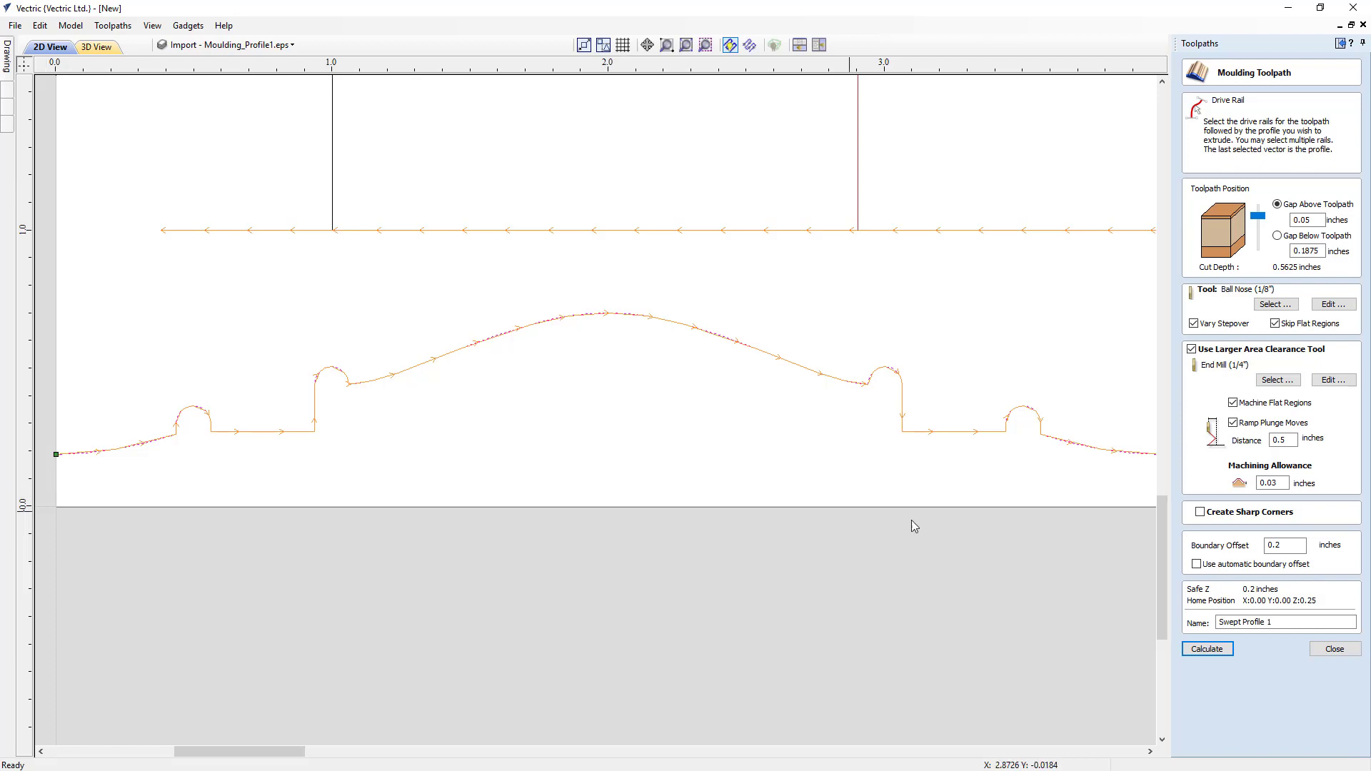
left_click(1340, 653)
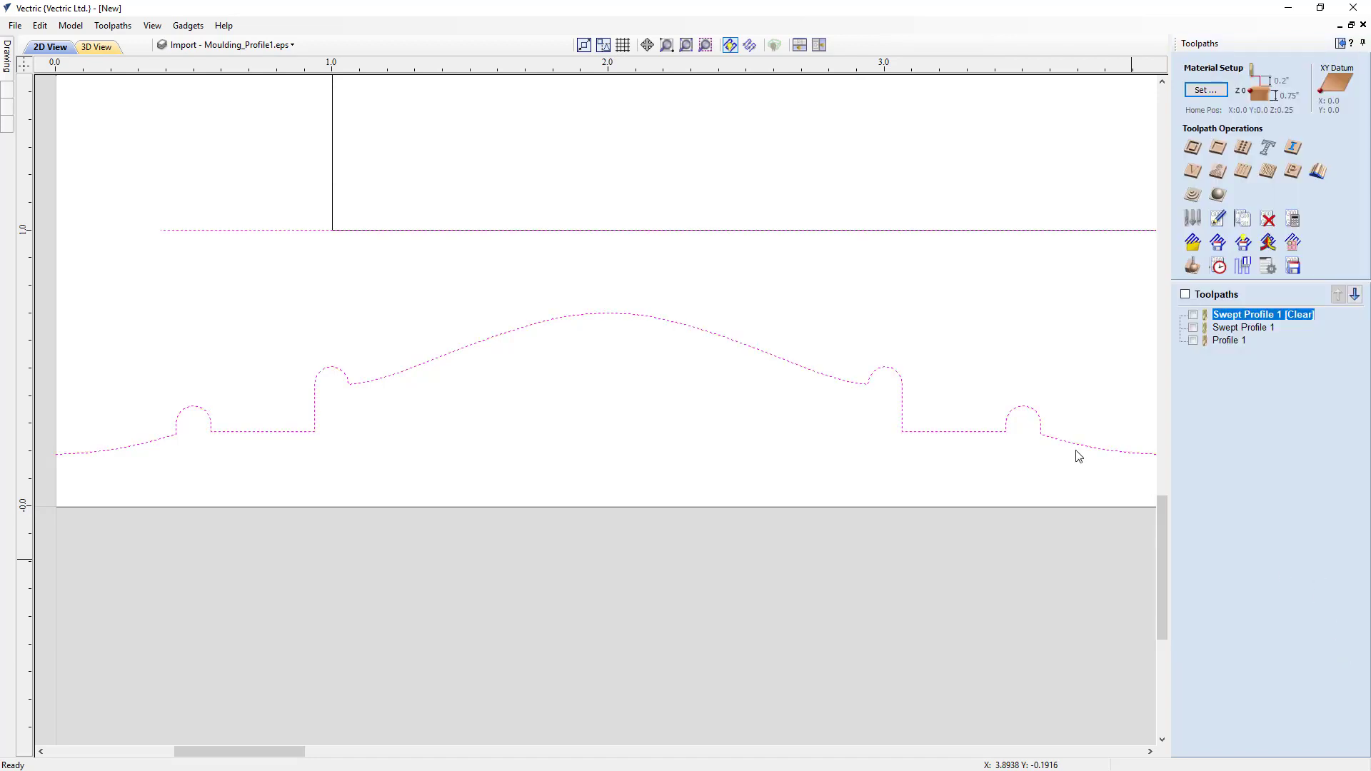
left_click(96, 47)
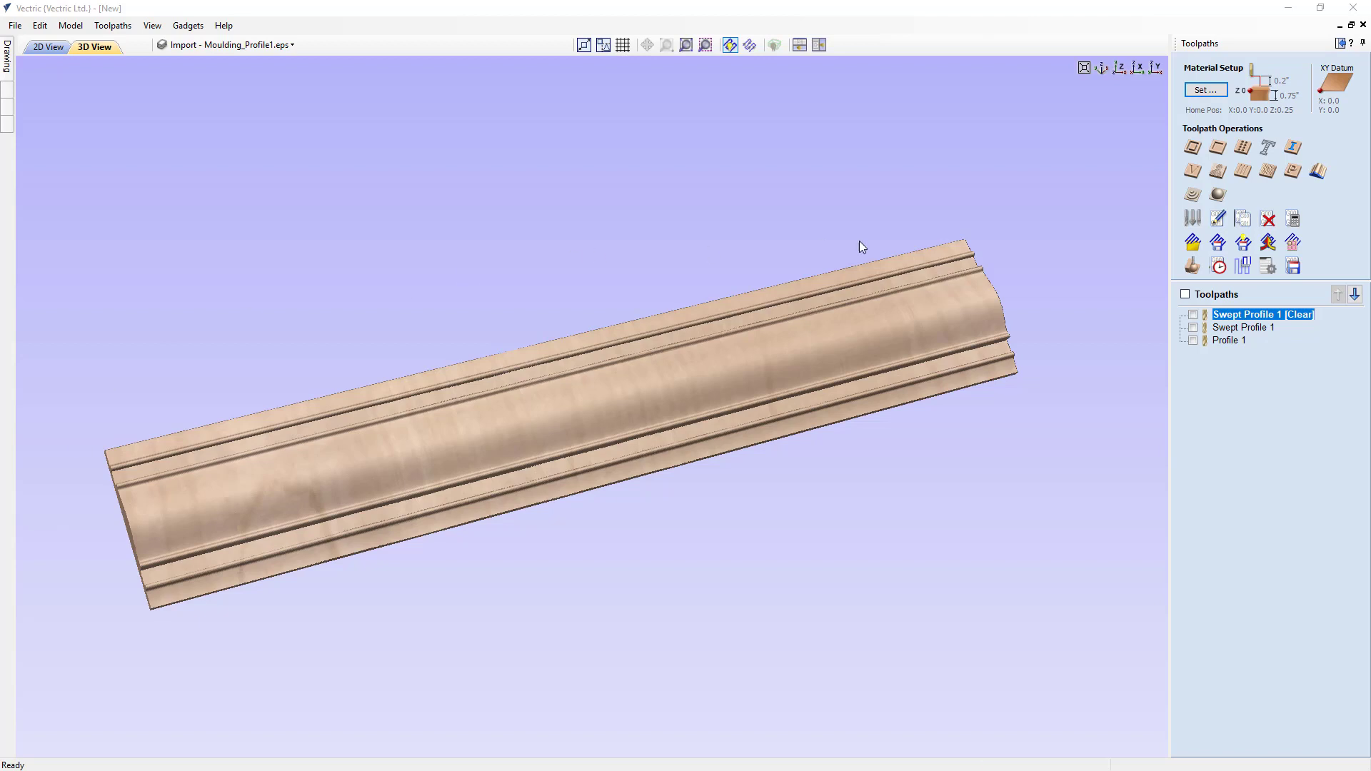
- Close the current job, saving it as Molding_Toolpath_Example_1.crv in the Moulding_Toolpath_FILES folder
left_click(14, 25)
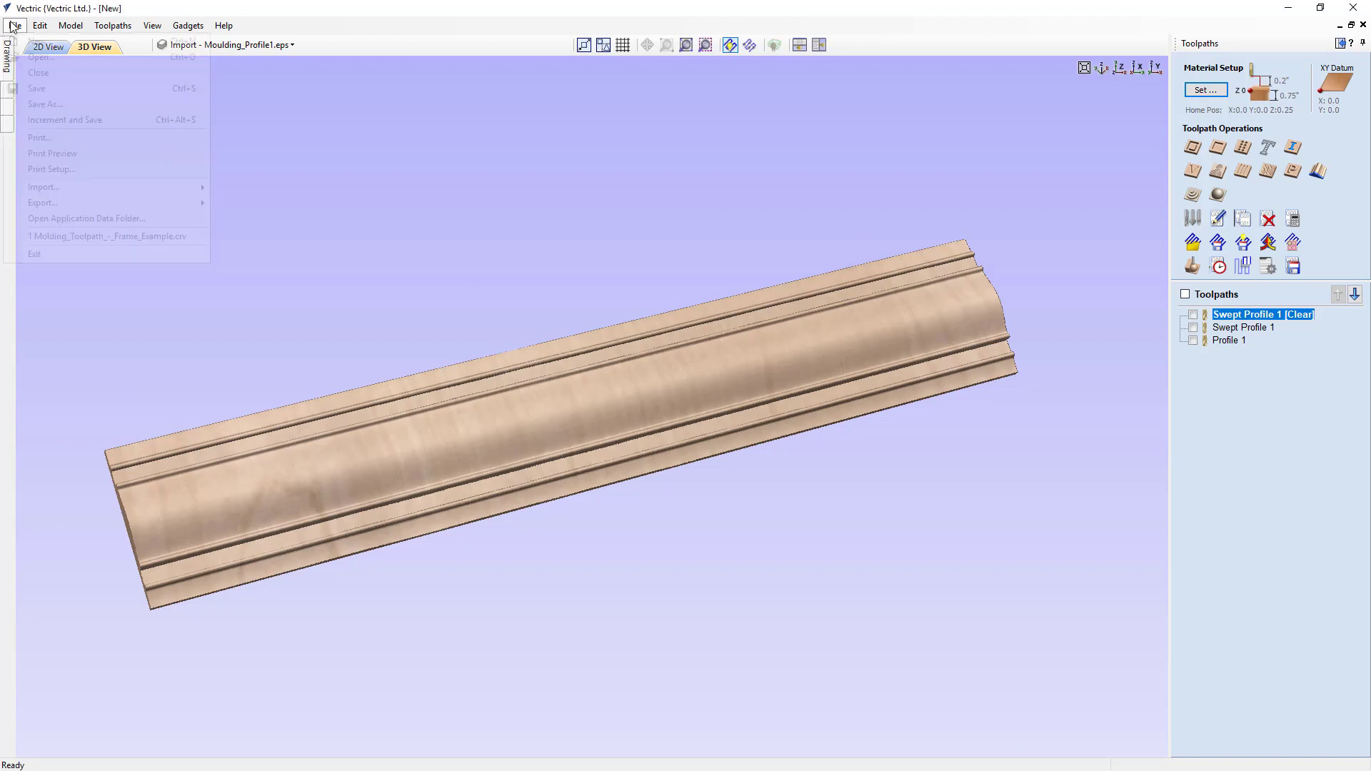
left_click(33, 73)
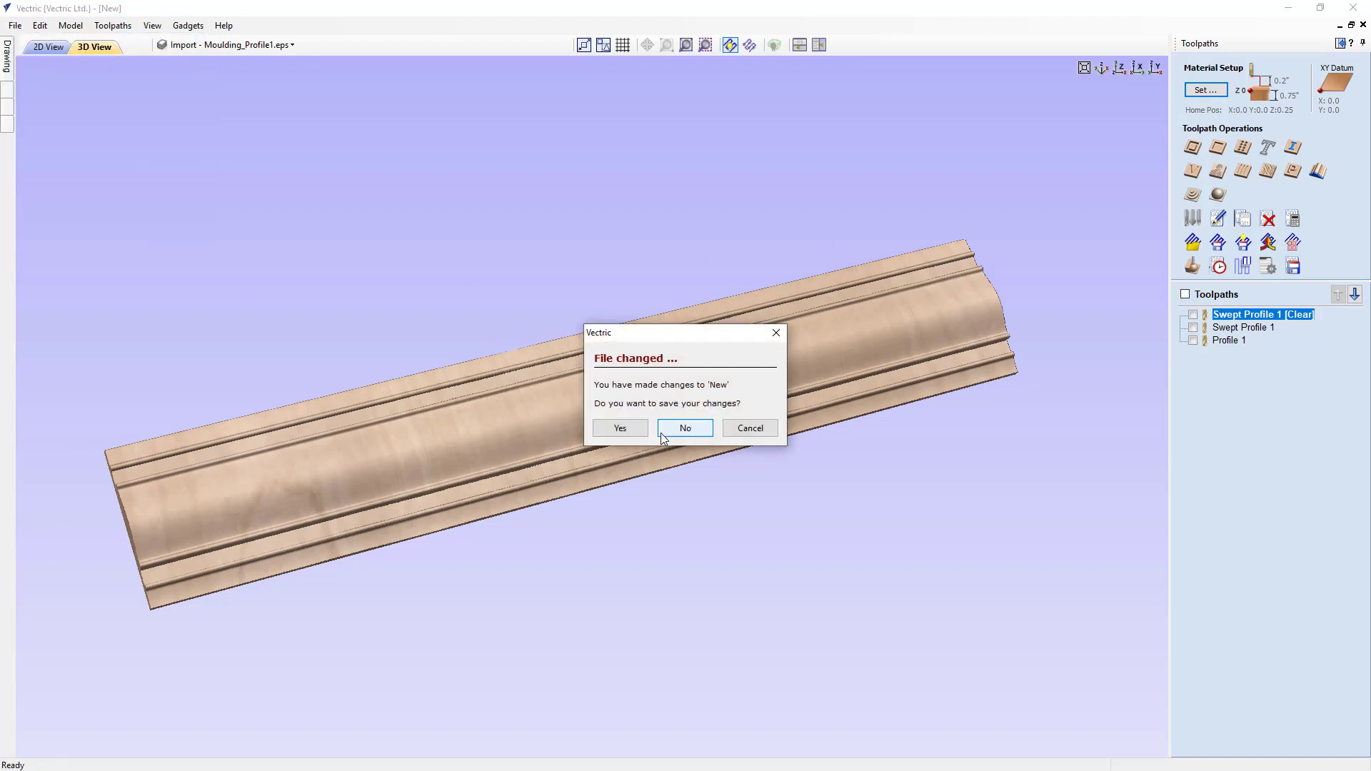
left_click(620, 429)
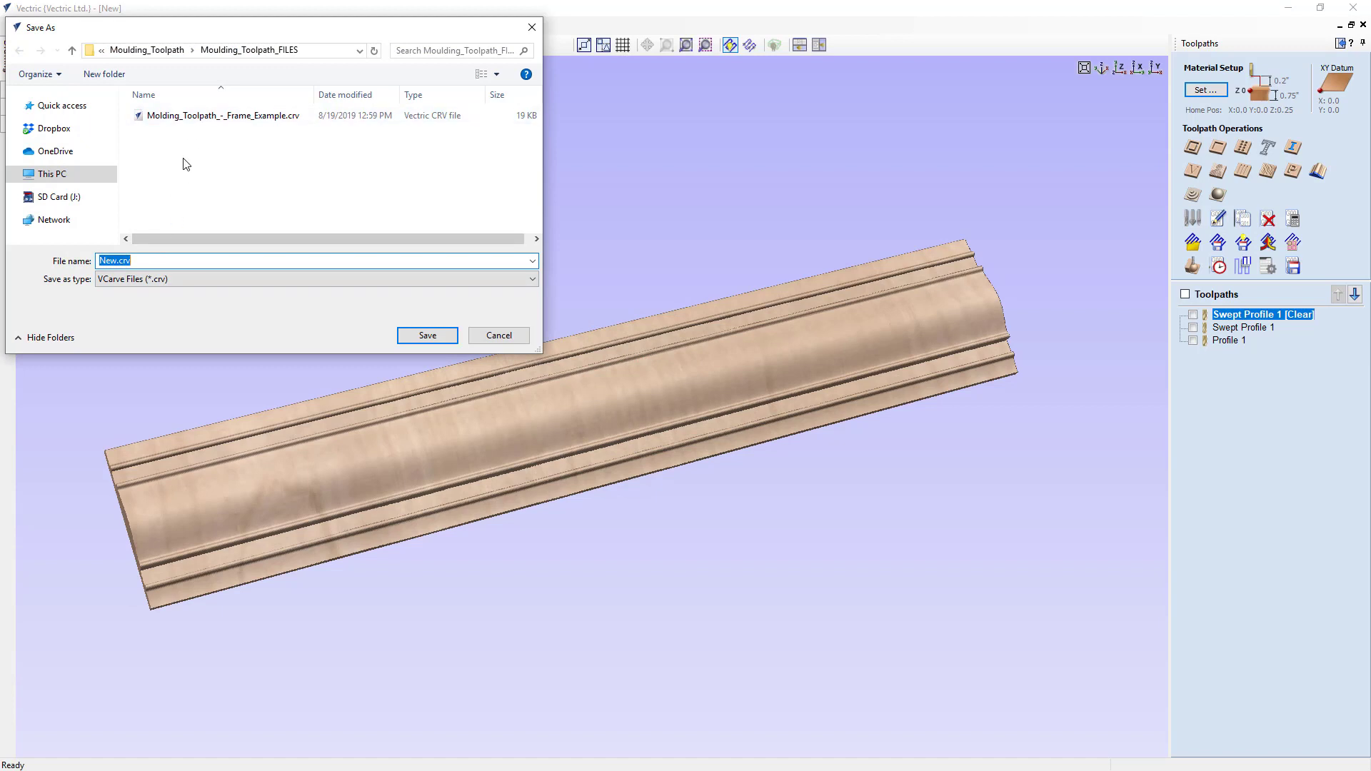
left_click(189, 116)
left_click(177, 262)
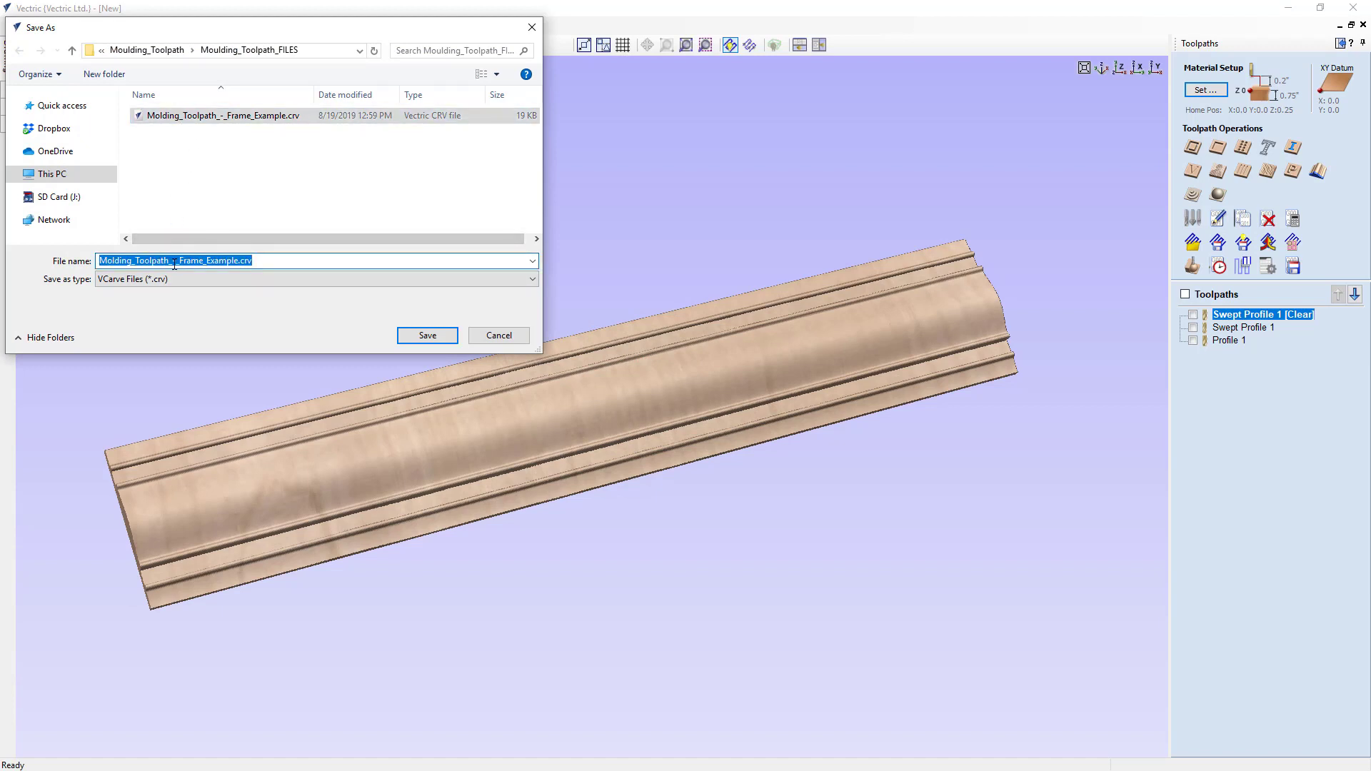
left_click_drag(172, 262, 223, 264)
type("E")
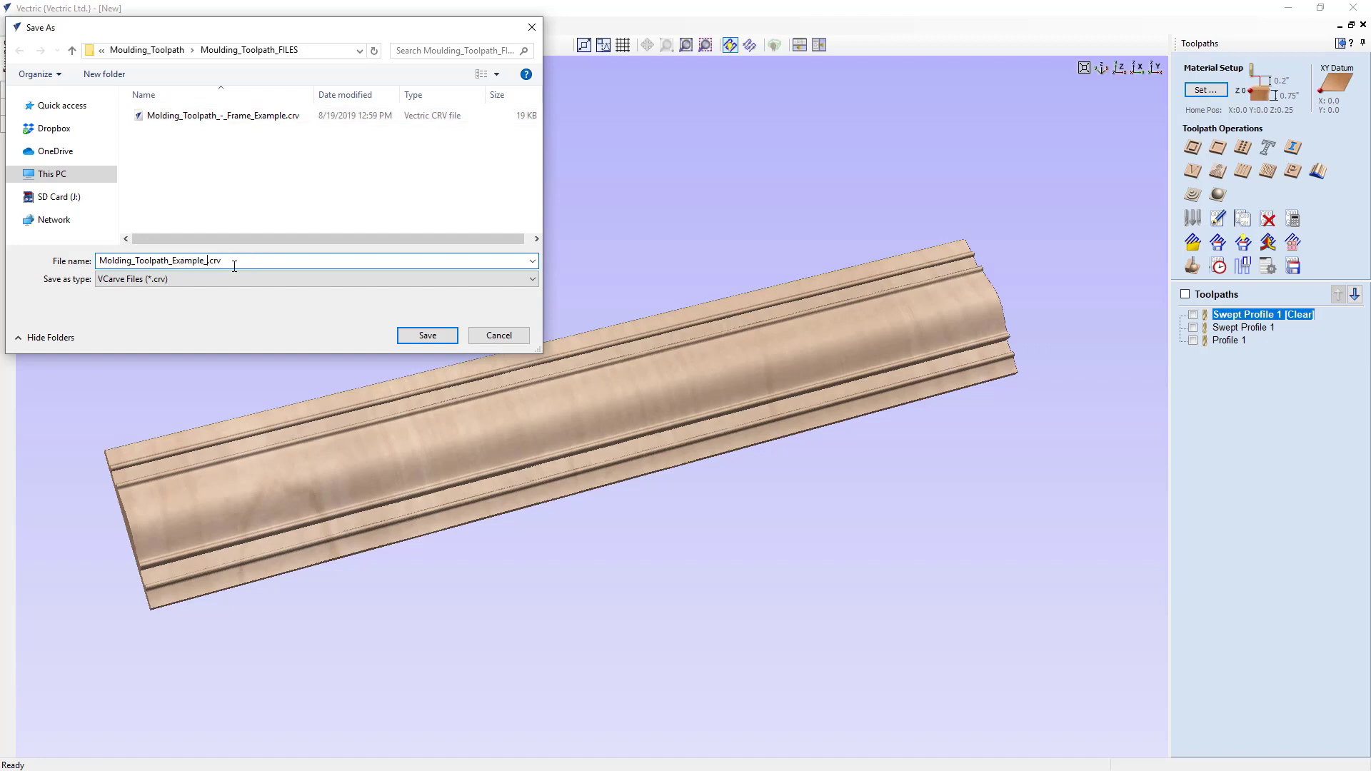
left_click(424, 334)
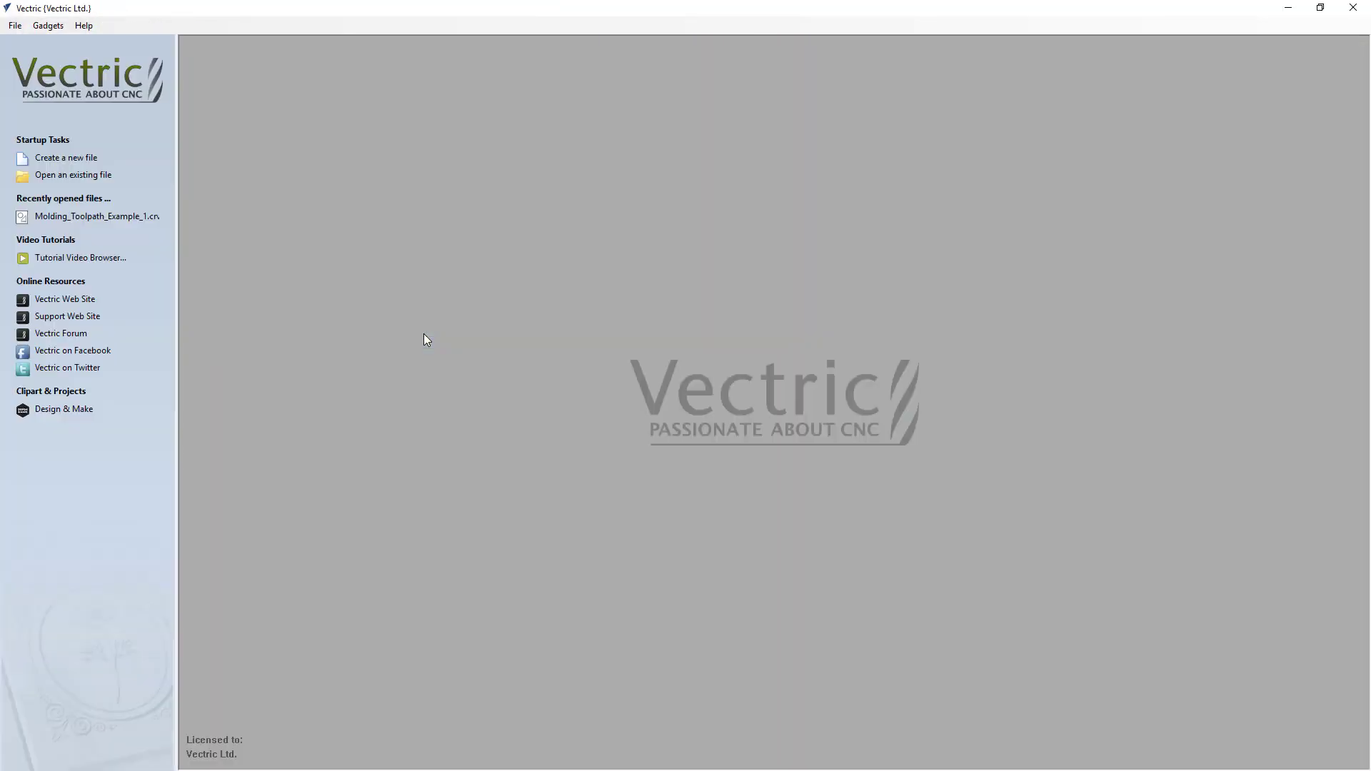
- Create a new single-sided job 40 inches wide, 12 inches high and 1 inch thick
left_click(92, 161)
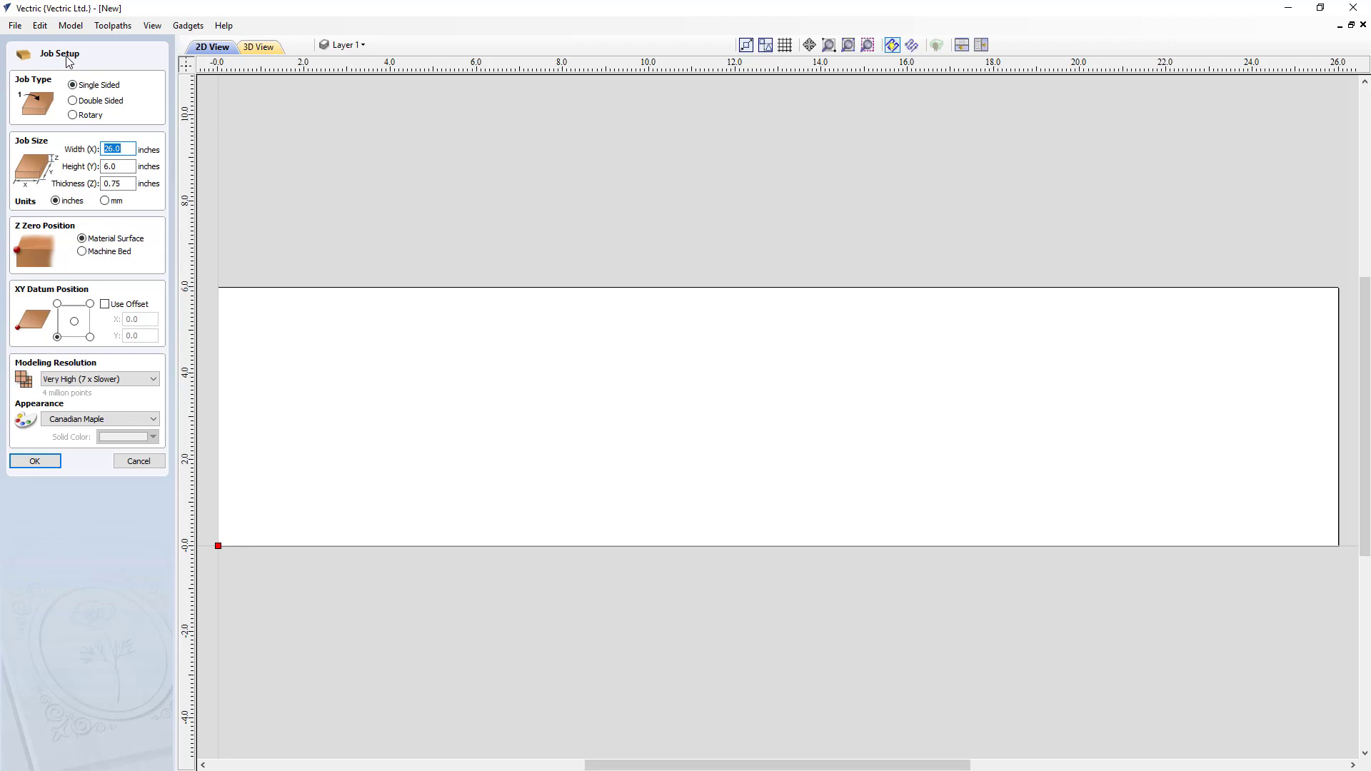
type("40")
key("Tab")
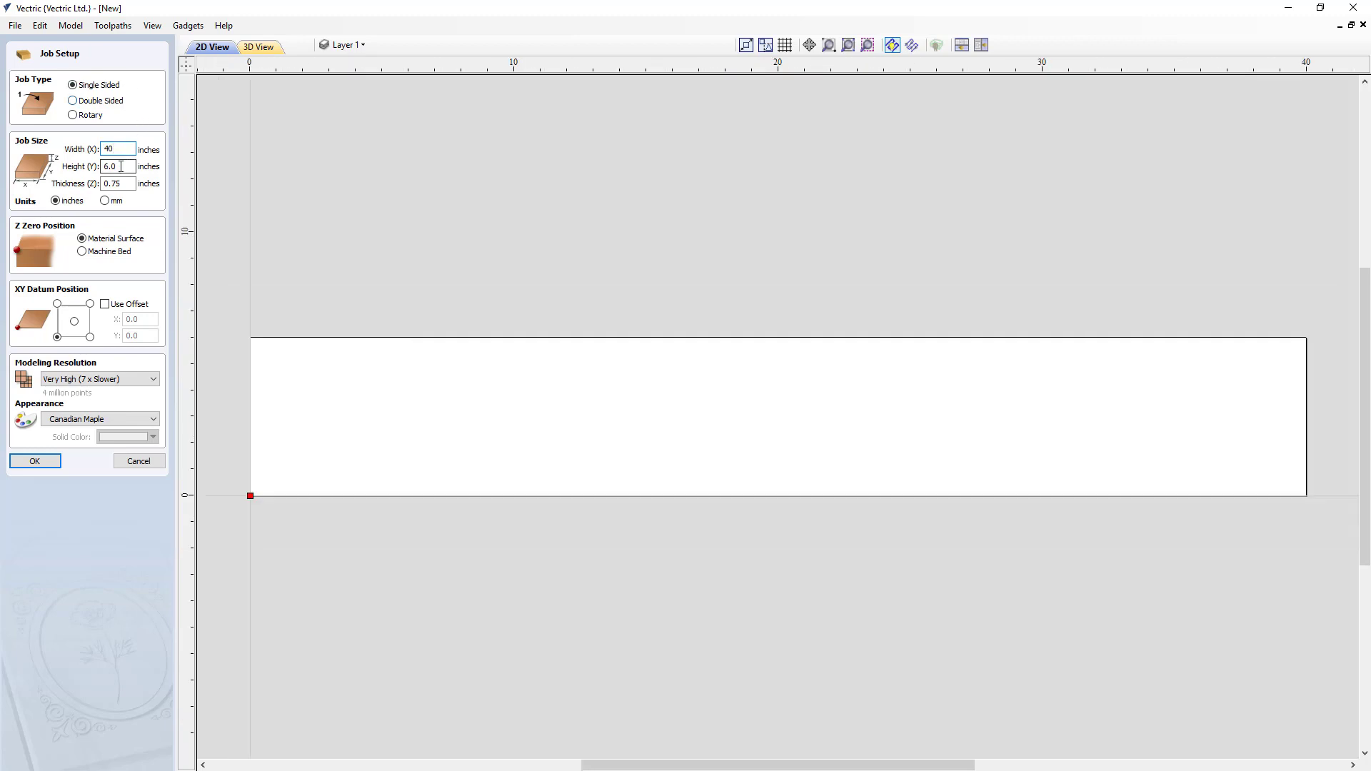
type("12")
key("Tab")
type("1")
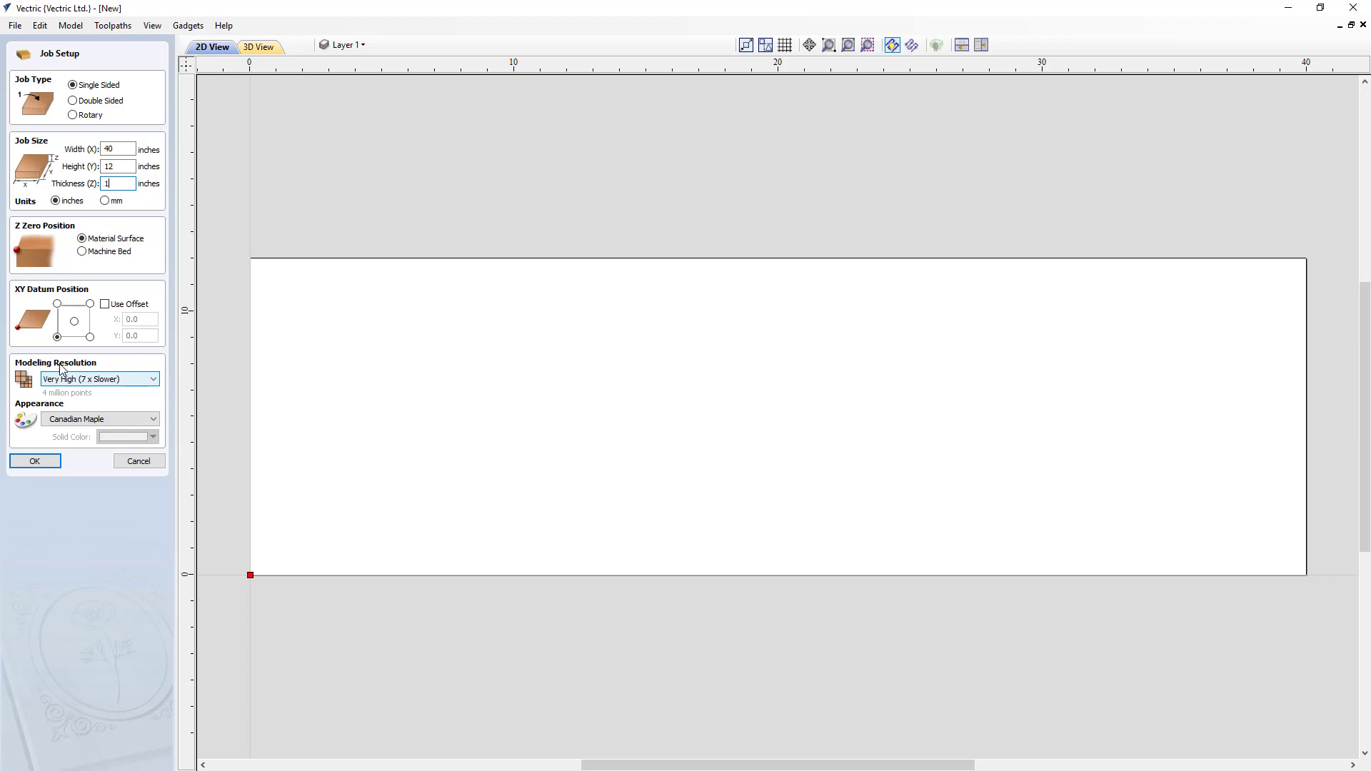
left_click(35, 461)
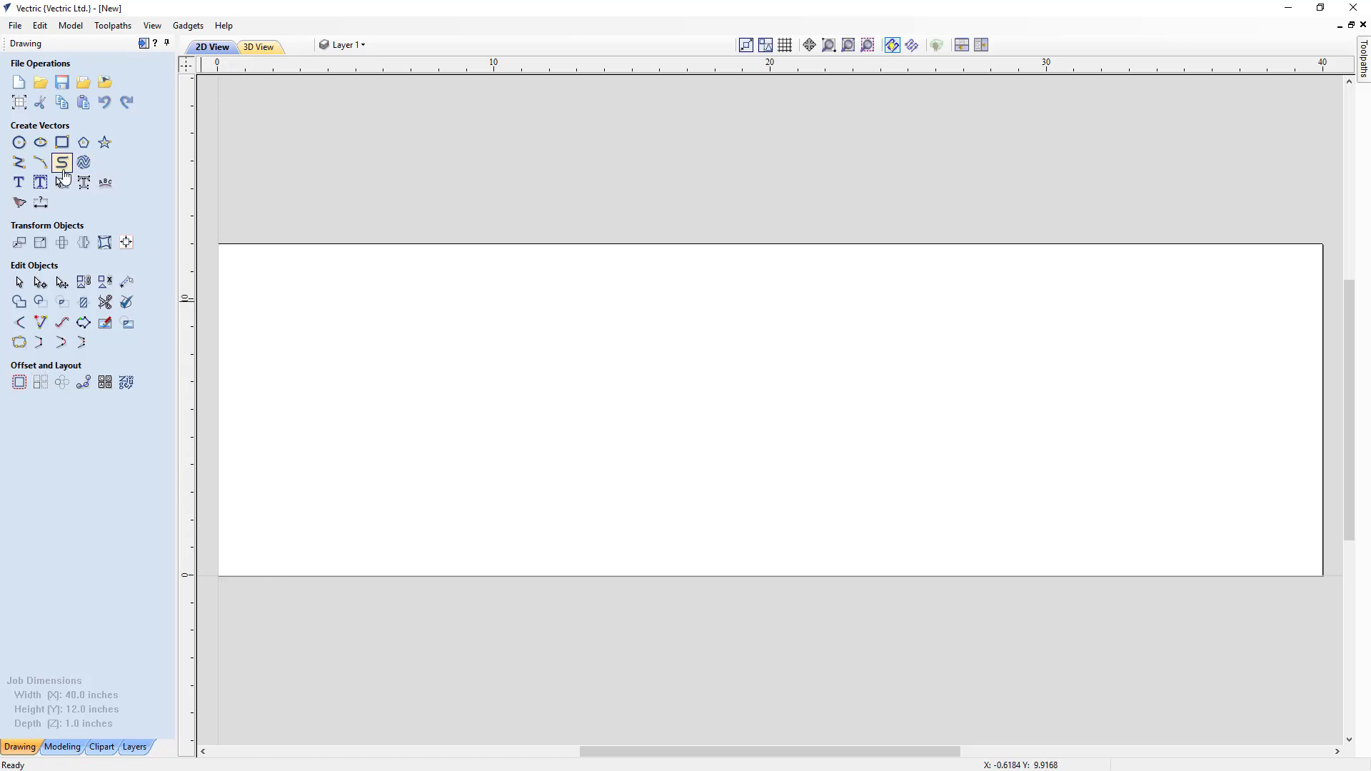
- Create an arc from X 4, Y 1 to X 36, Y 1 with a height of 6 inches, and leave it deselected
left_click(40, 163)
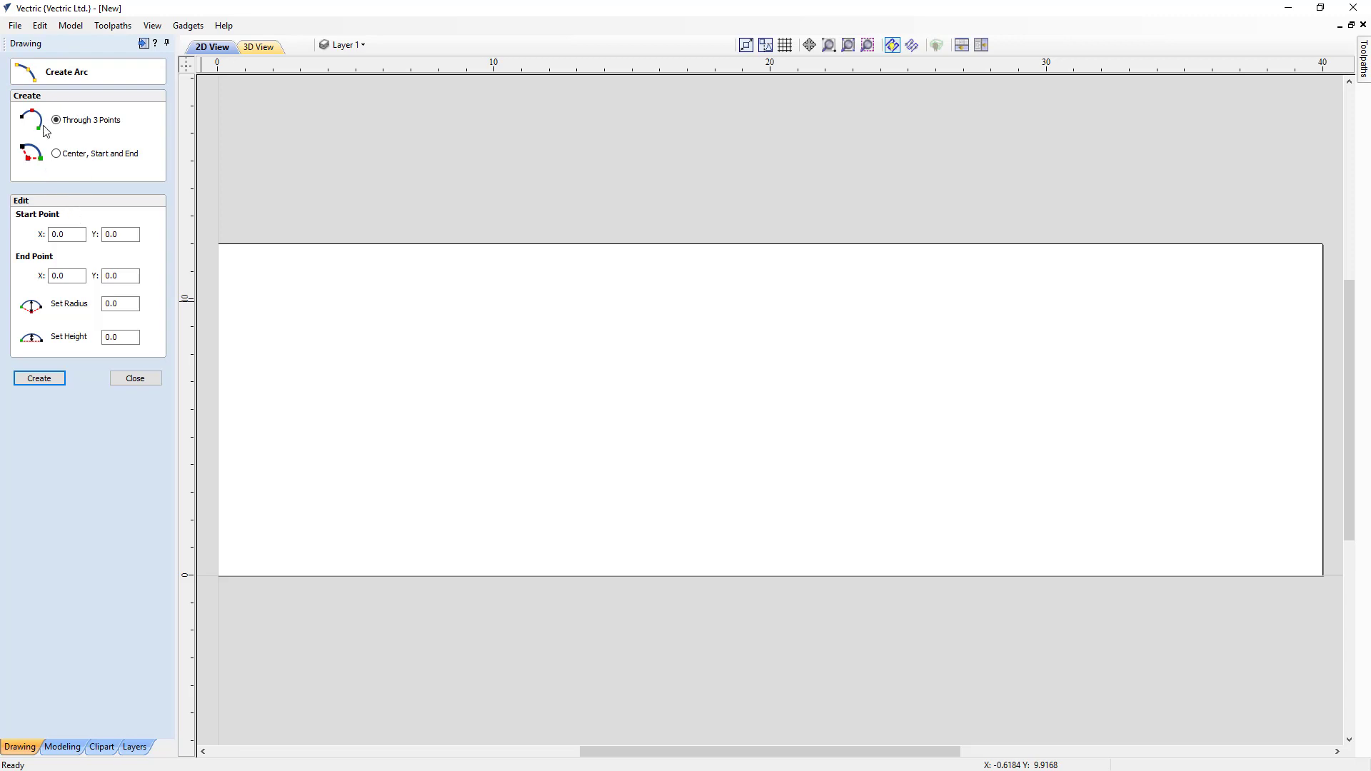
double_click(52, 234)
type("4")
double_click(120, 234)
type("1")
double_click(120, 276)
double_click(66, 276)
type("36")
key("Tab")
double_click(122, 339)
left_click(52, 382)
left_click(136, 379)
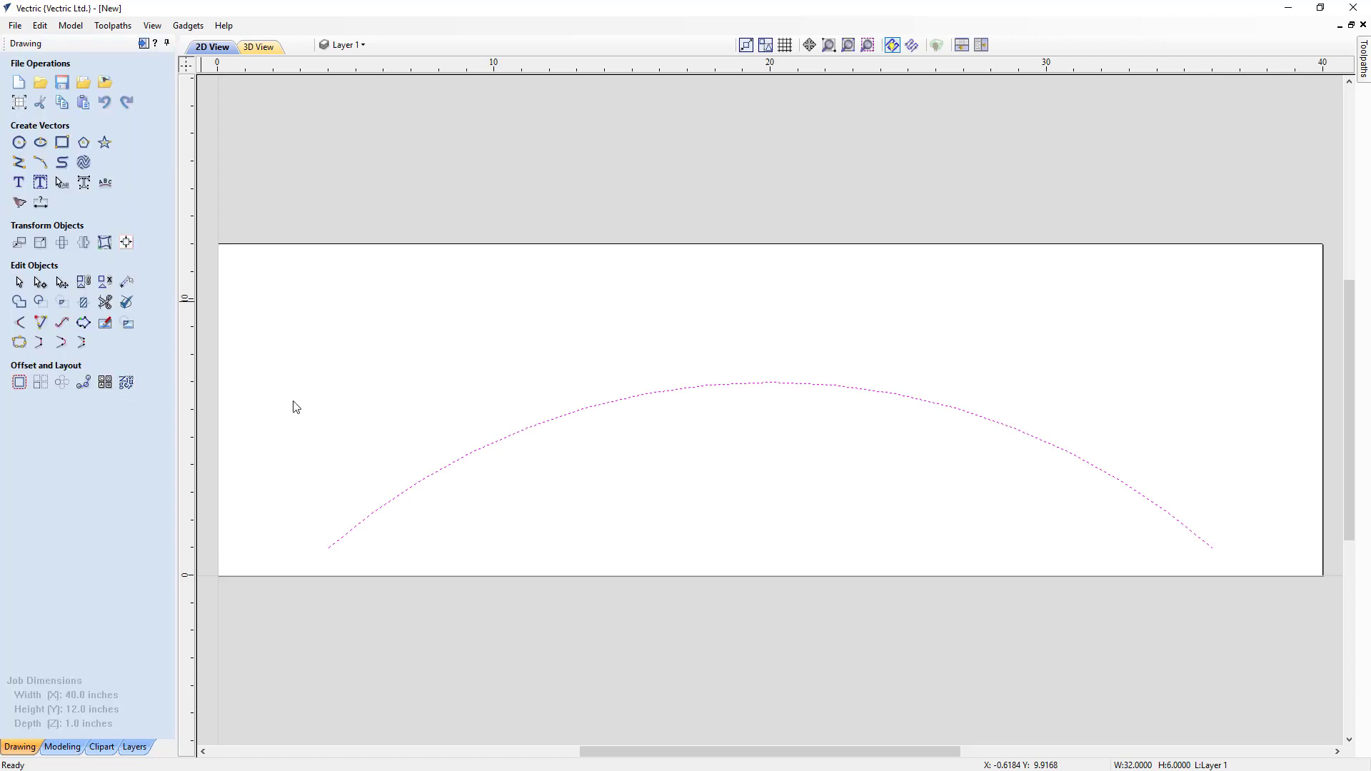
left_click(377, 398)
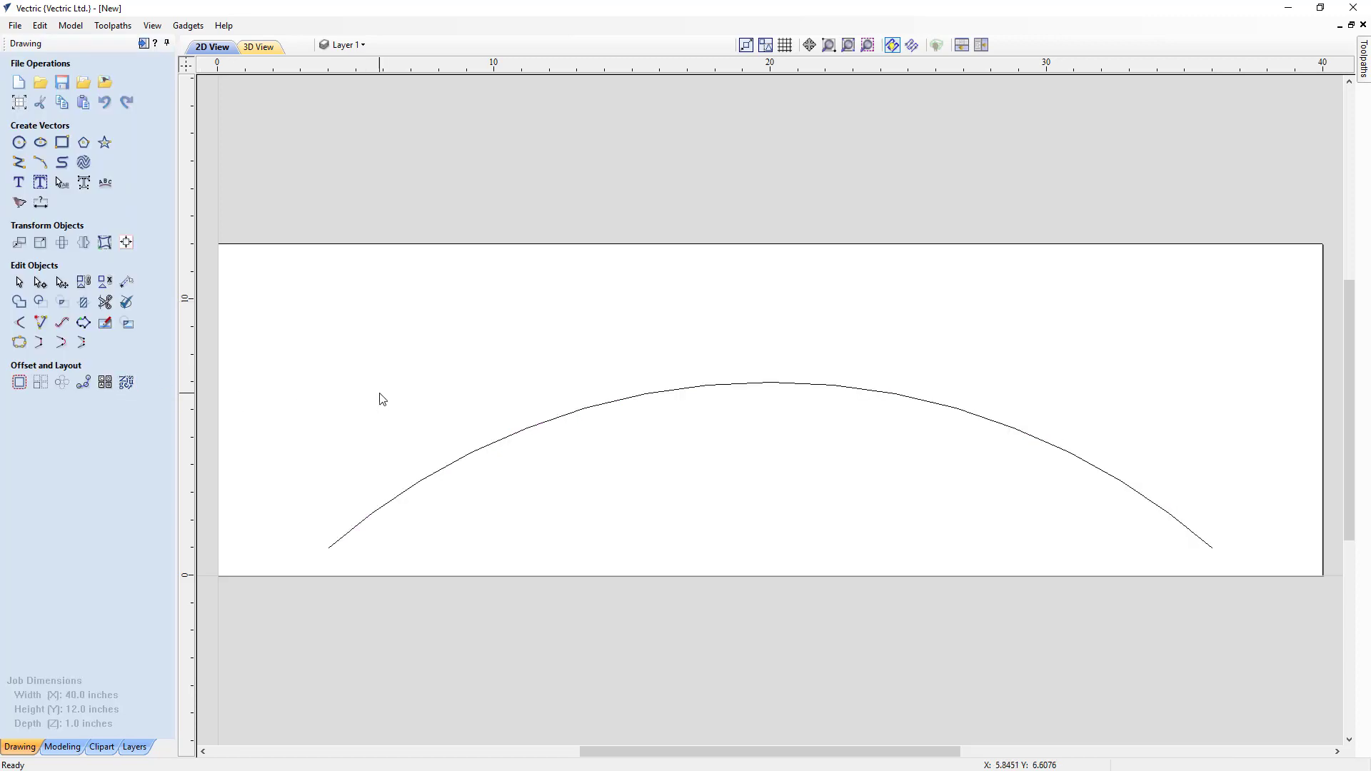
- Import the Moulding_Profile2.eps profile vector, inspect it up close, deselect it and return to the whole-job view
left_click(85, 90)
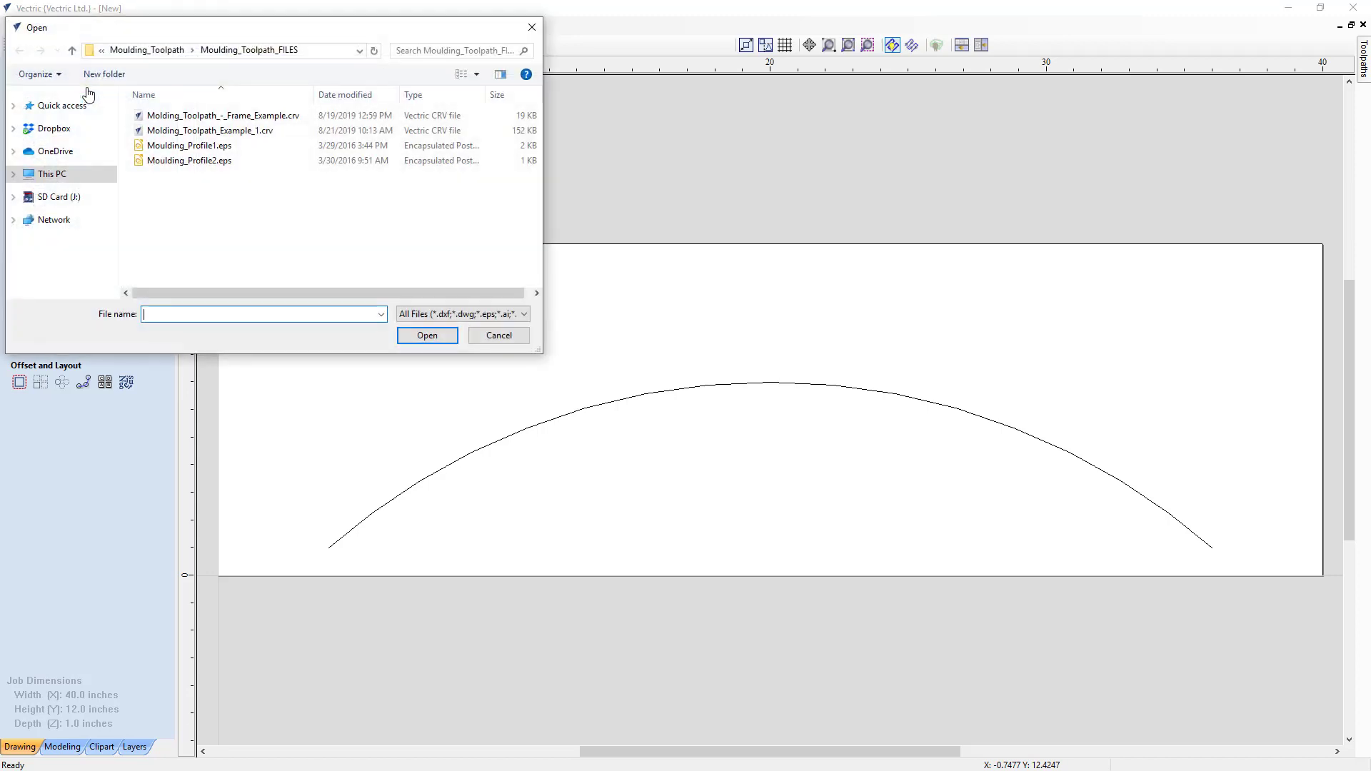
left_click(184, 165)
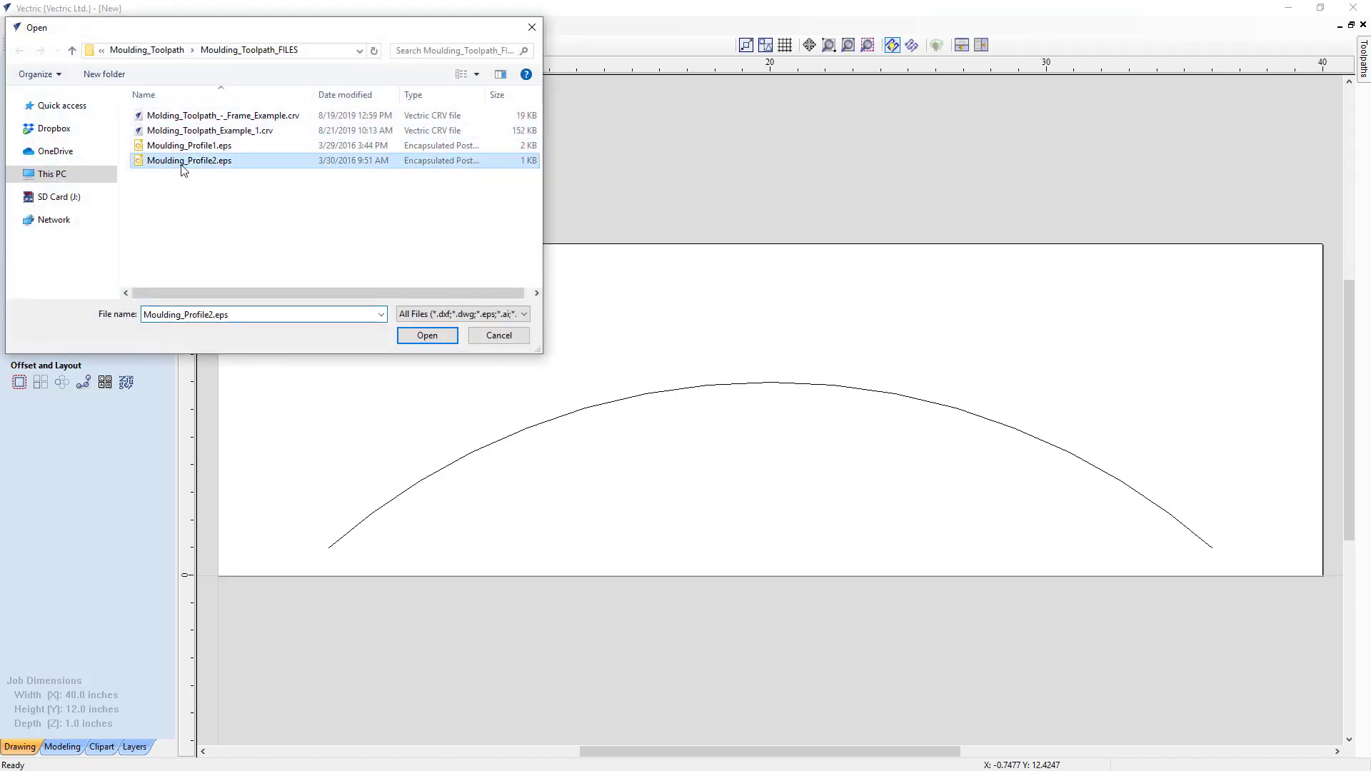
left_click(442, 342)
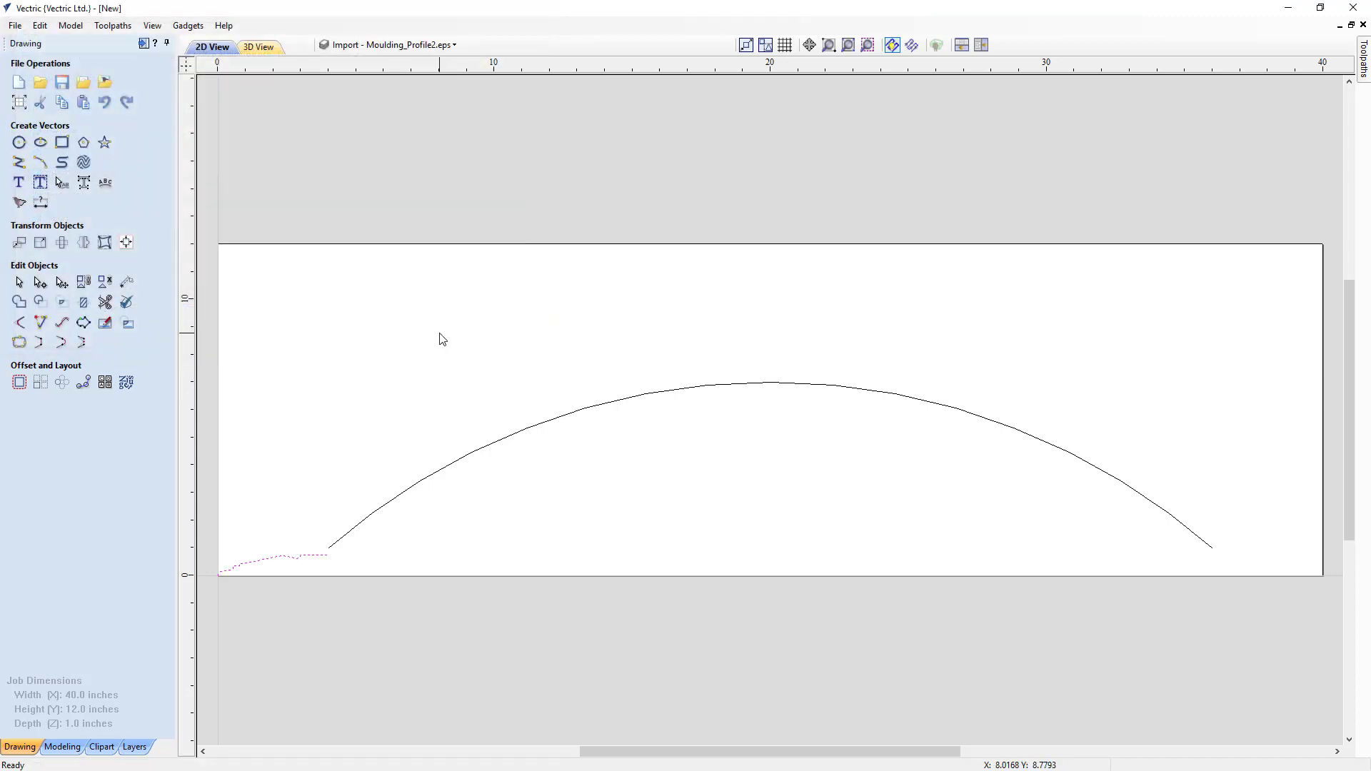
left_click(868, 45)
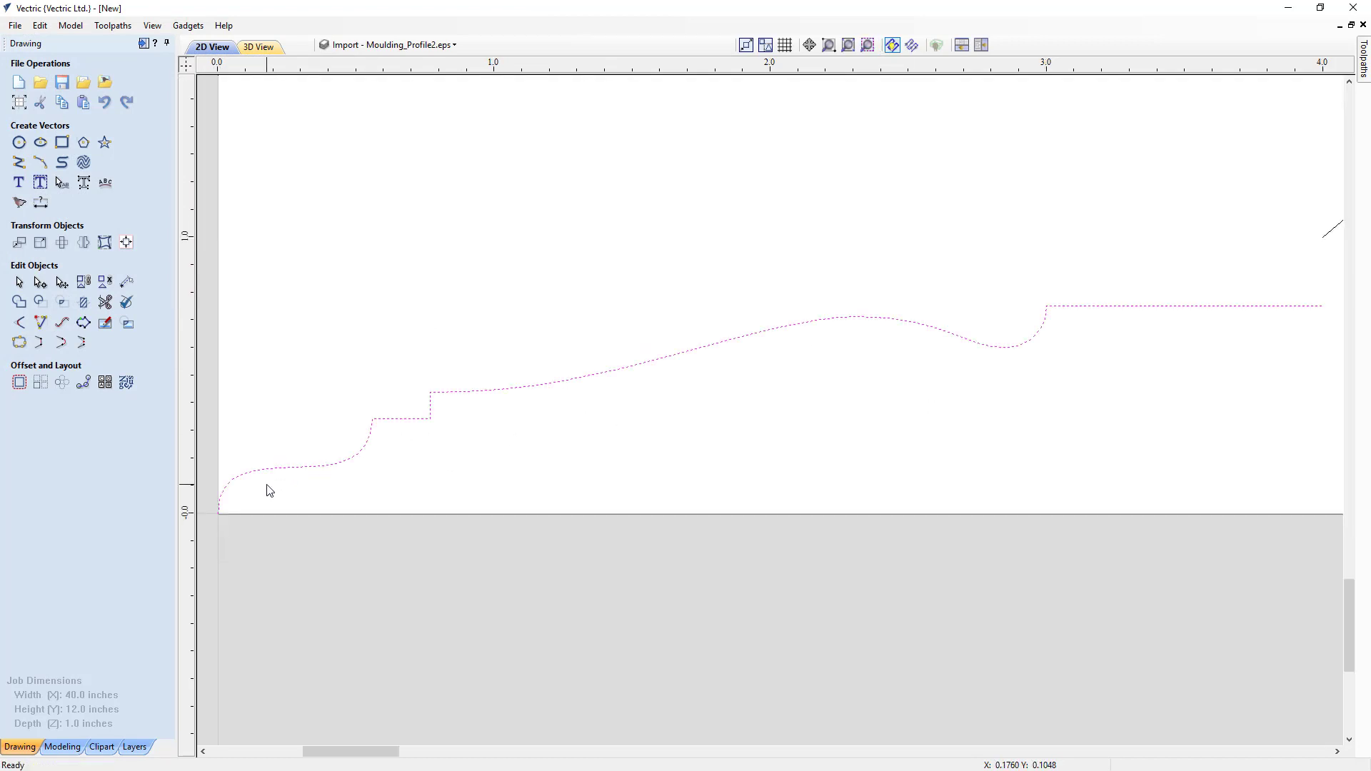
left_click(242, 503)
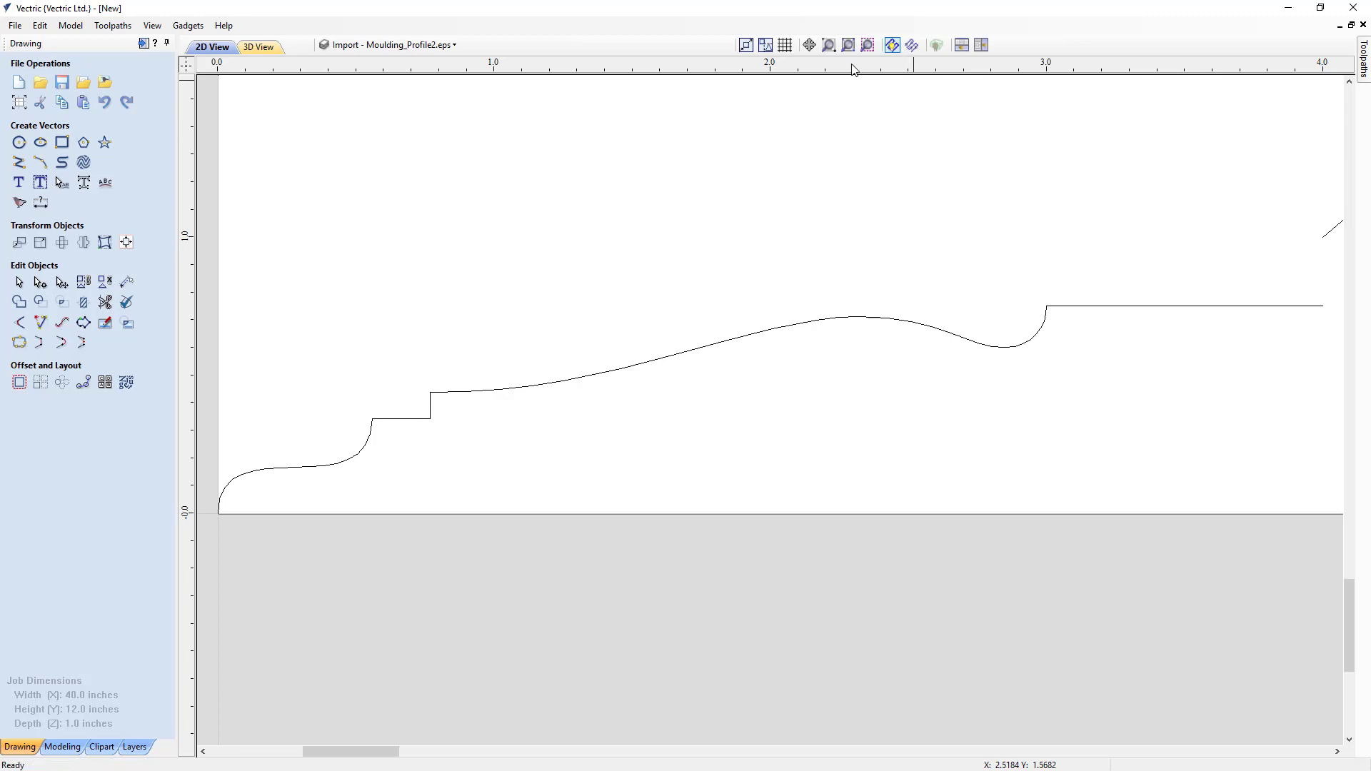
key("F6")
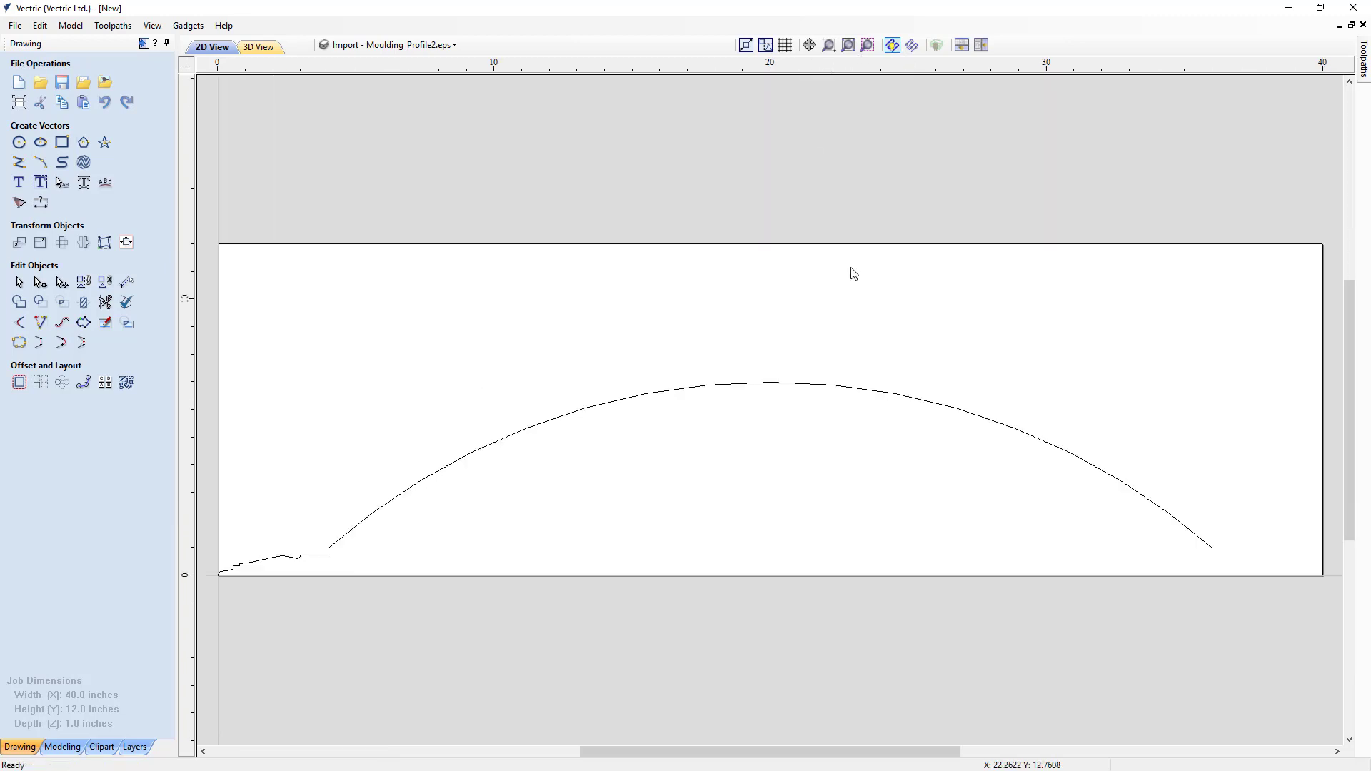
- Start a moulding toolpath with the arc as drive rail and the imported vector as profile, and reverse the rail so the profile extends outward
left_click(144, 40)
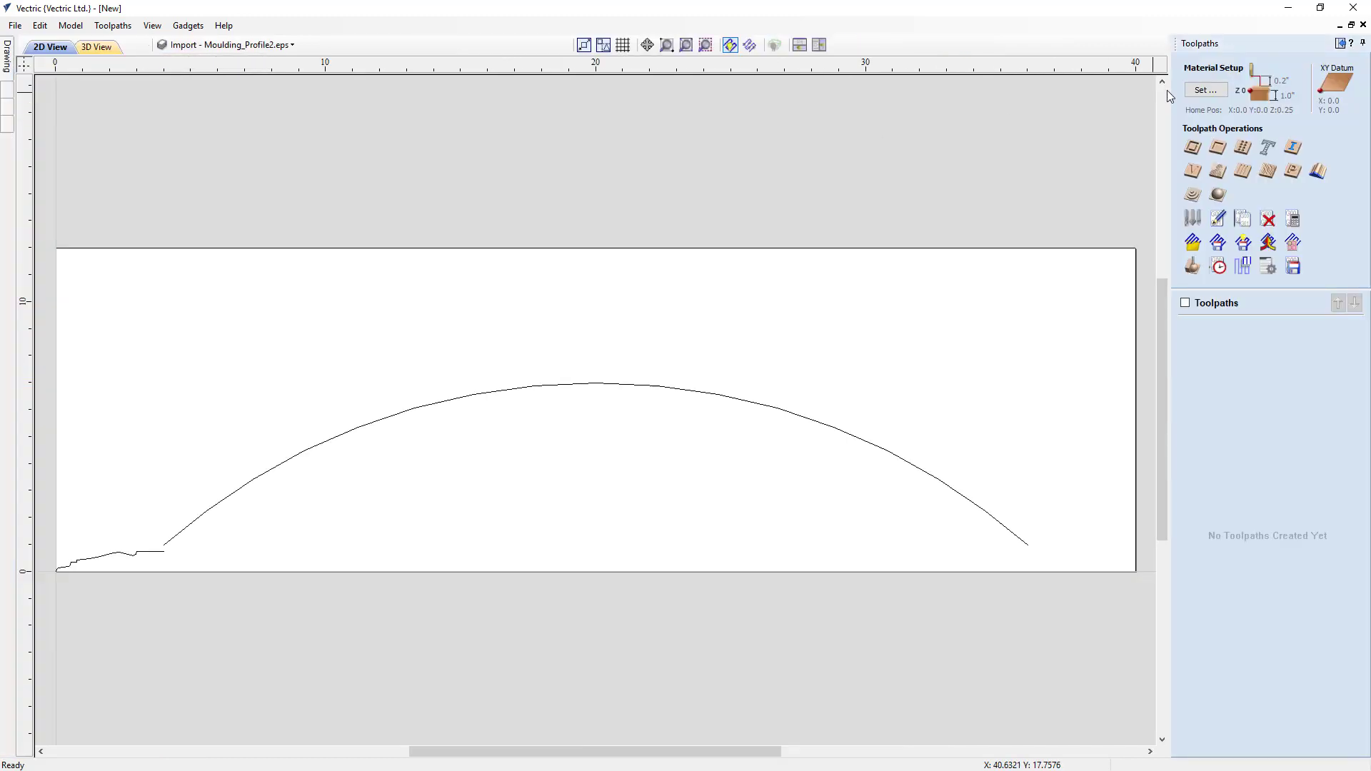
left_click(1318, 172)
left_click(352, 435)
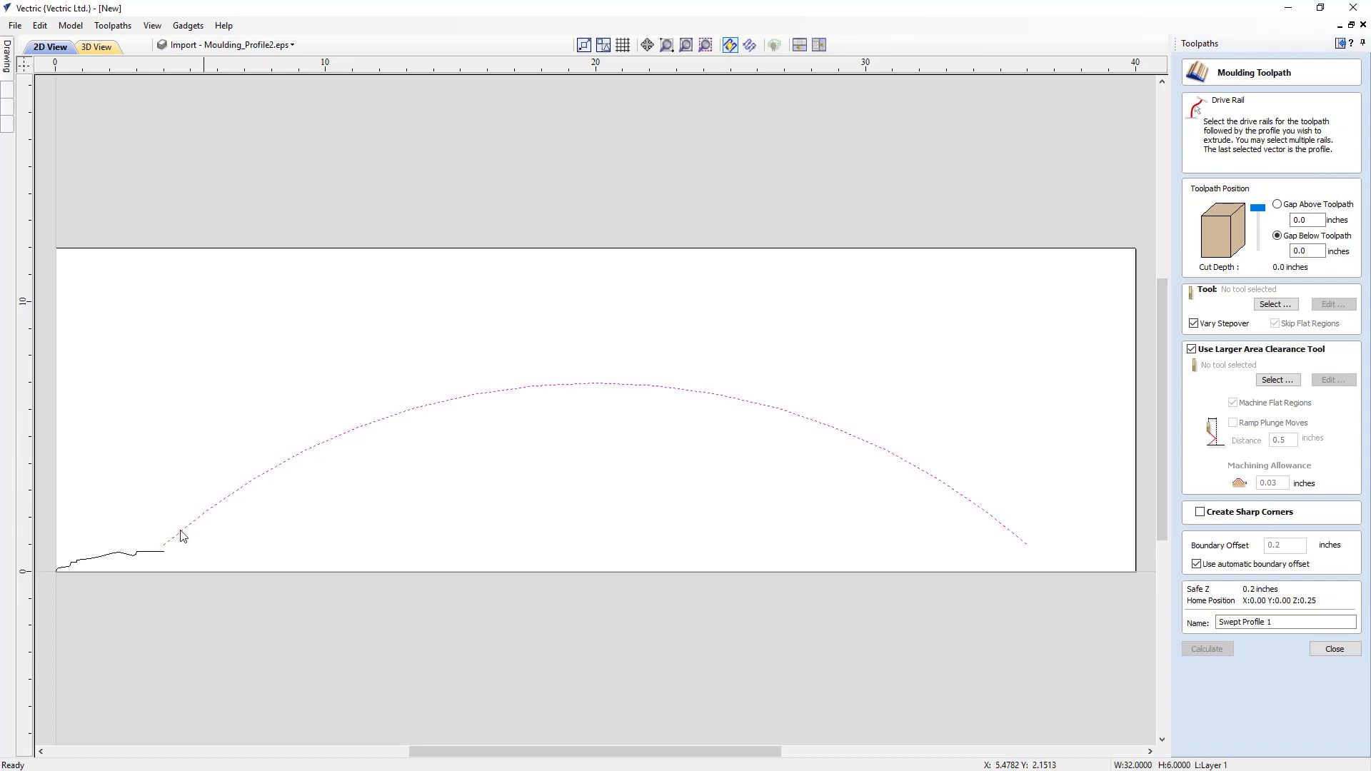
left_click(152, 555, "shift")
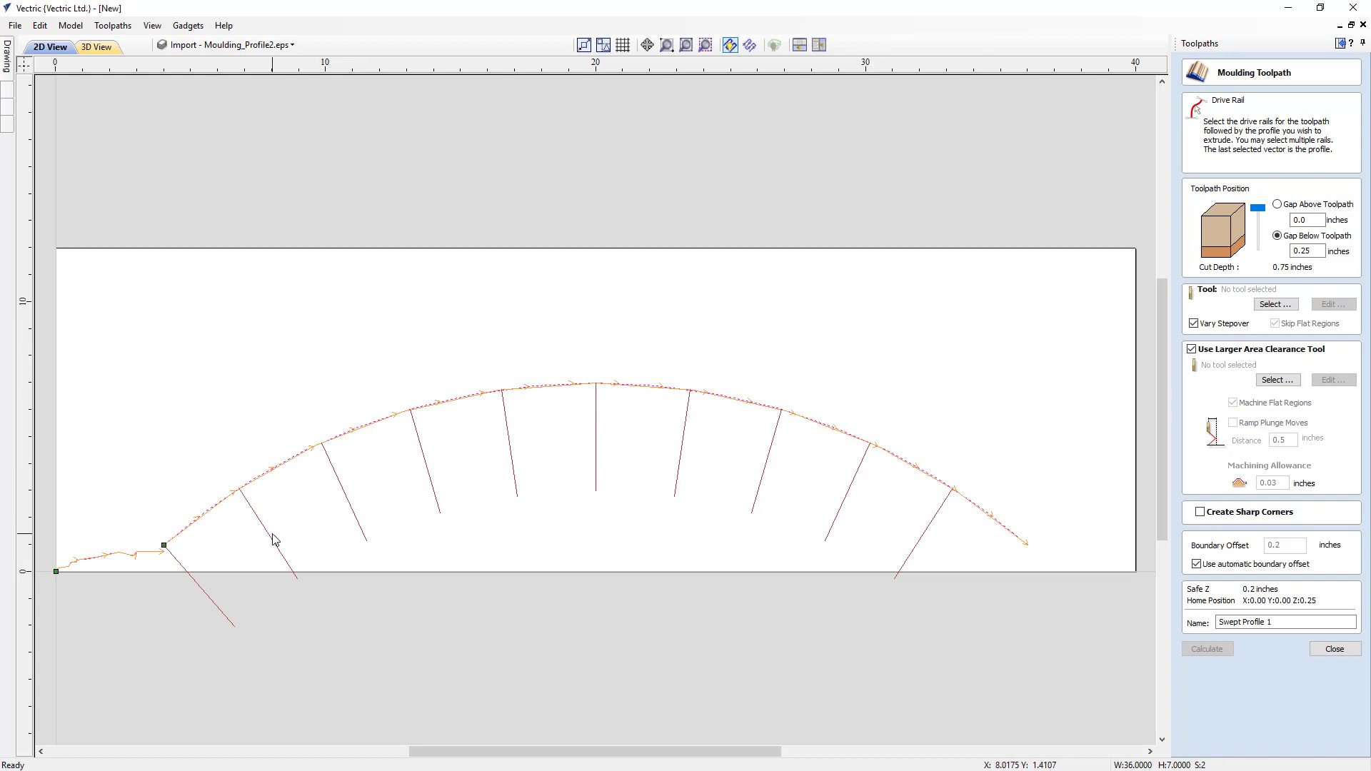
right_click(312, 453)
left_click(332, 464)
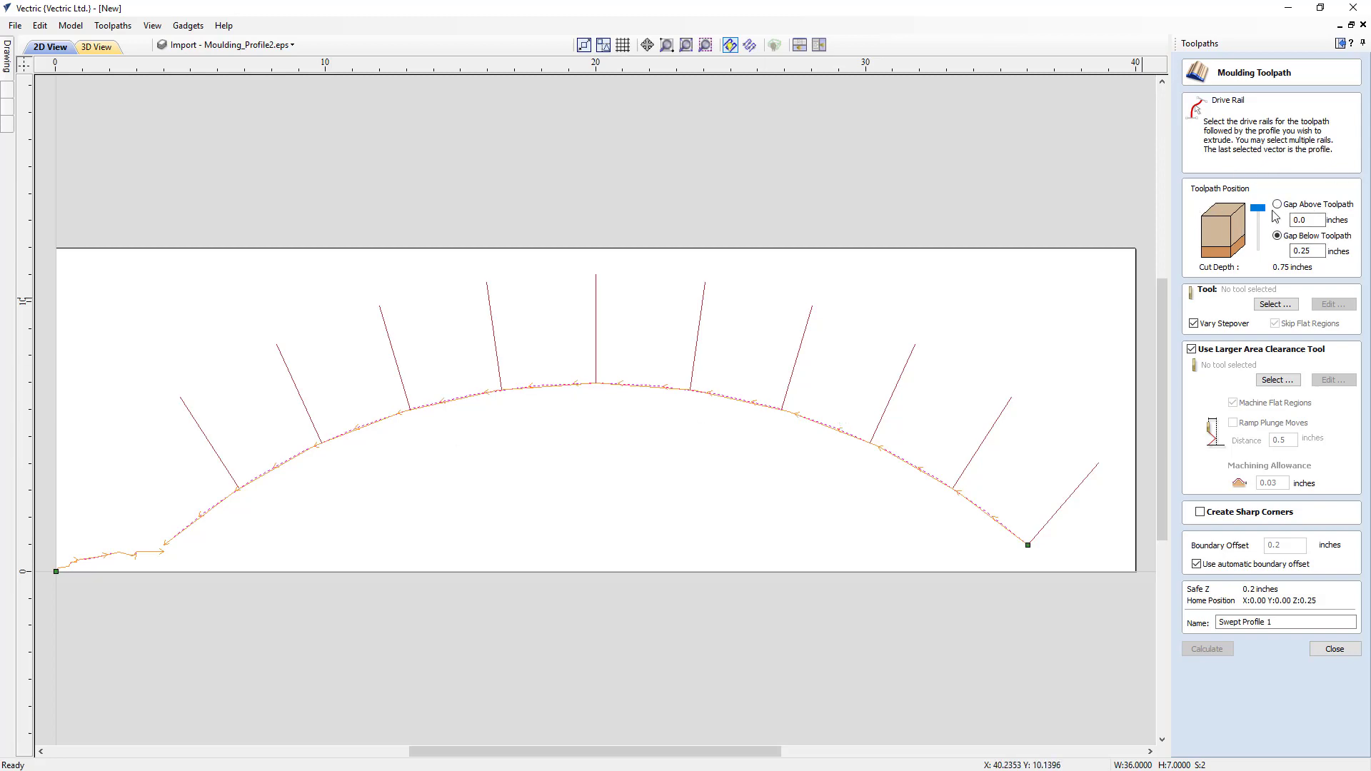
- Set the gap above the toolpath to 0.05 inches and choose Ball Nose (1/4") as the finishing tool
double_click(1294, 219)
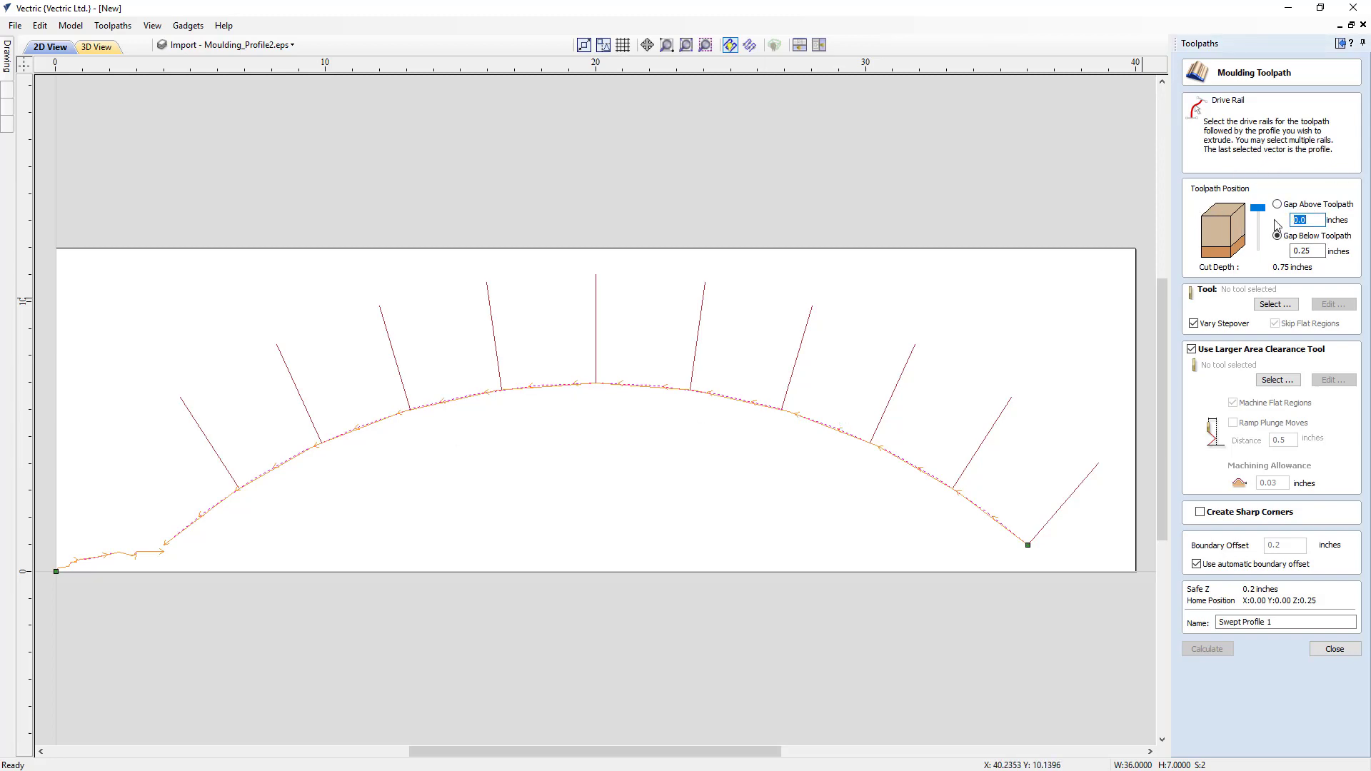
type(".05")
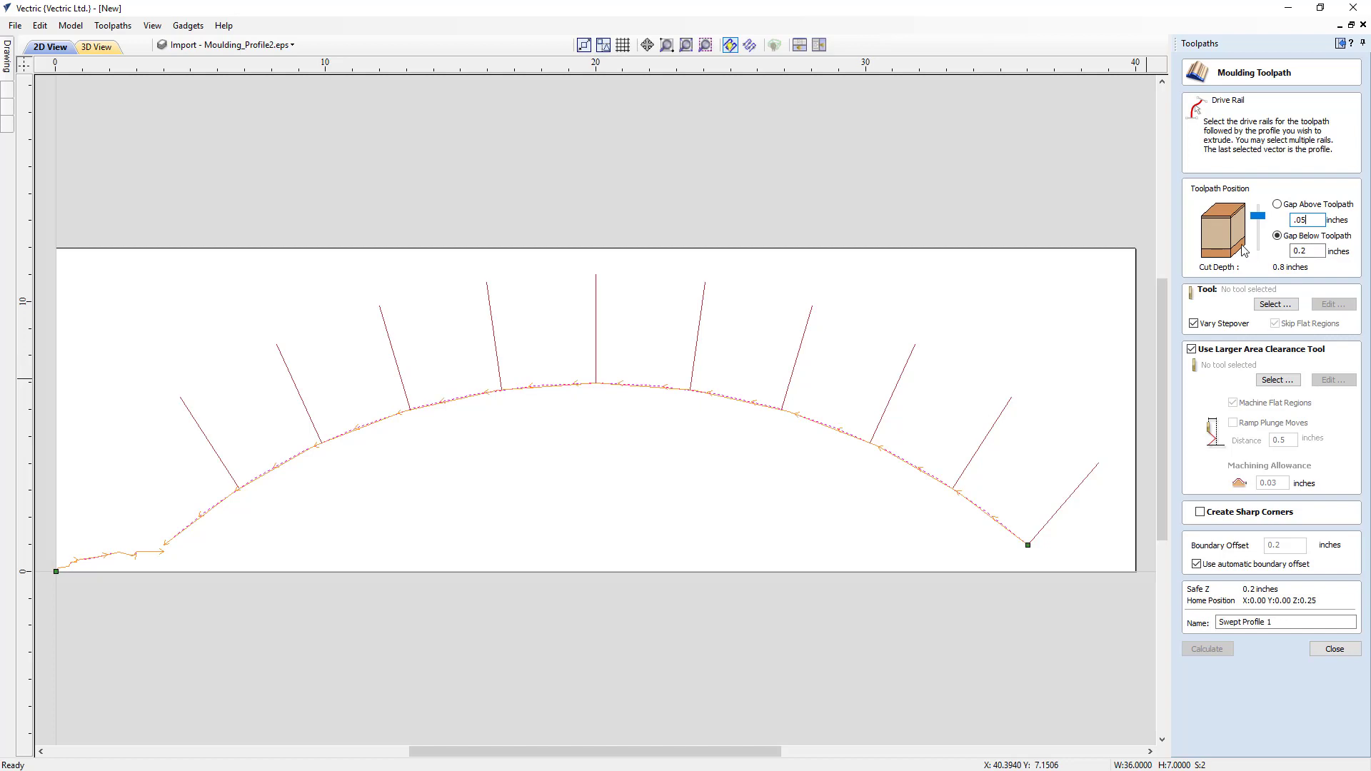
left_click(1273, 305)
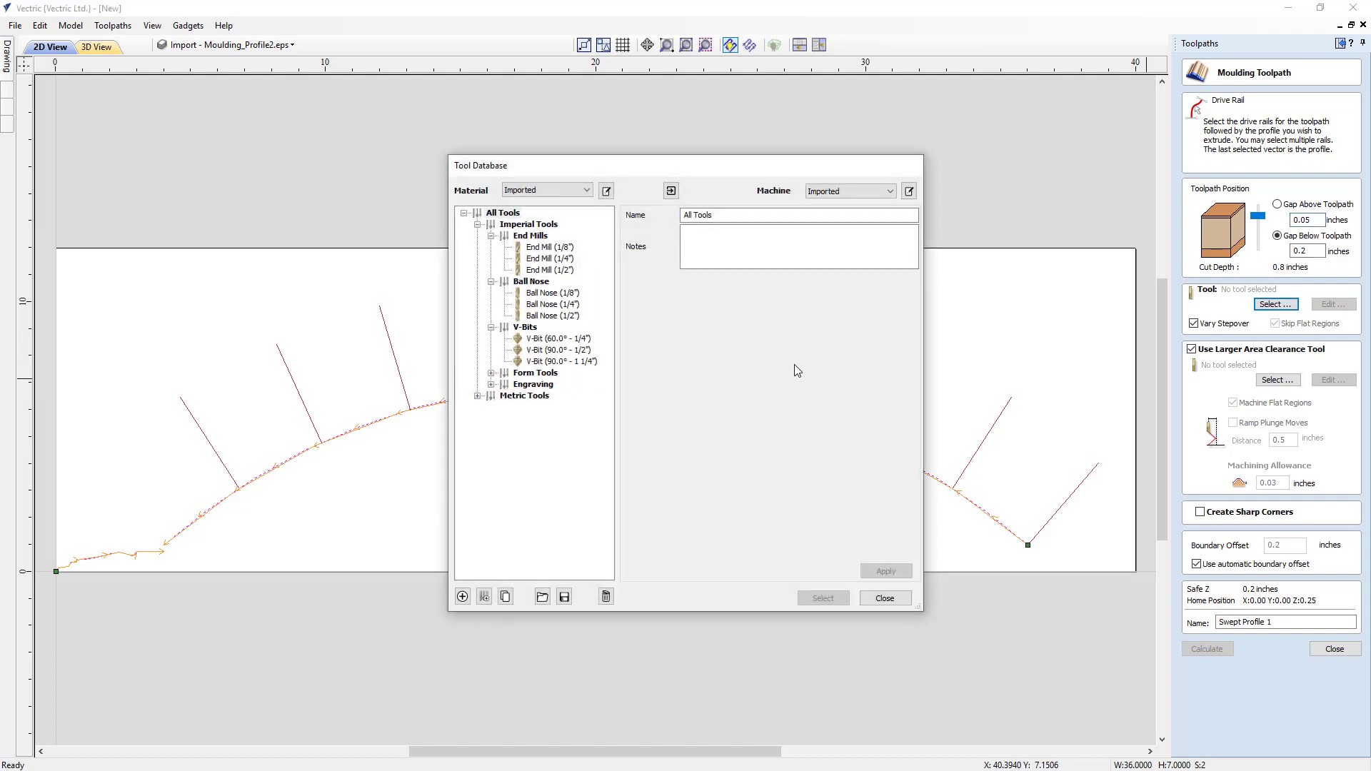
left_click(566, 305)
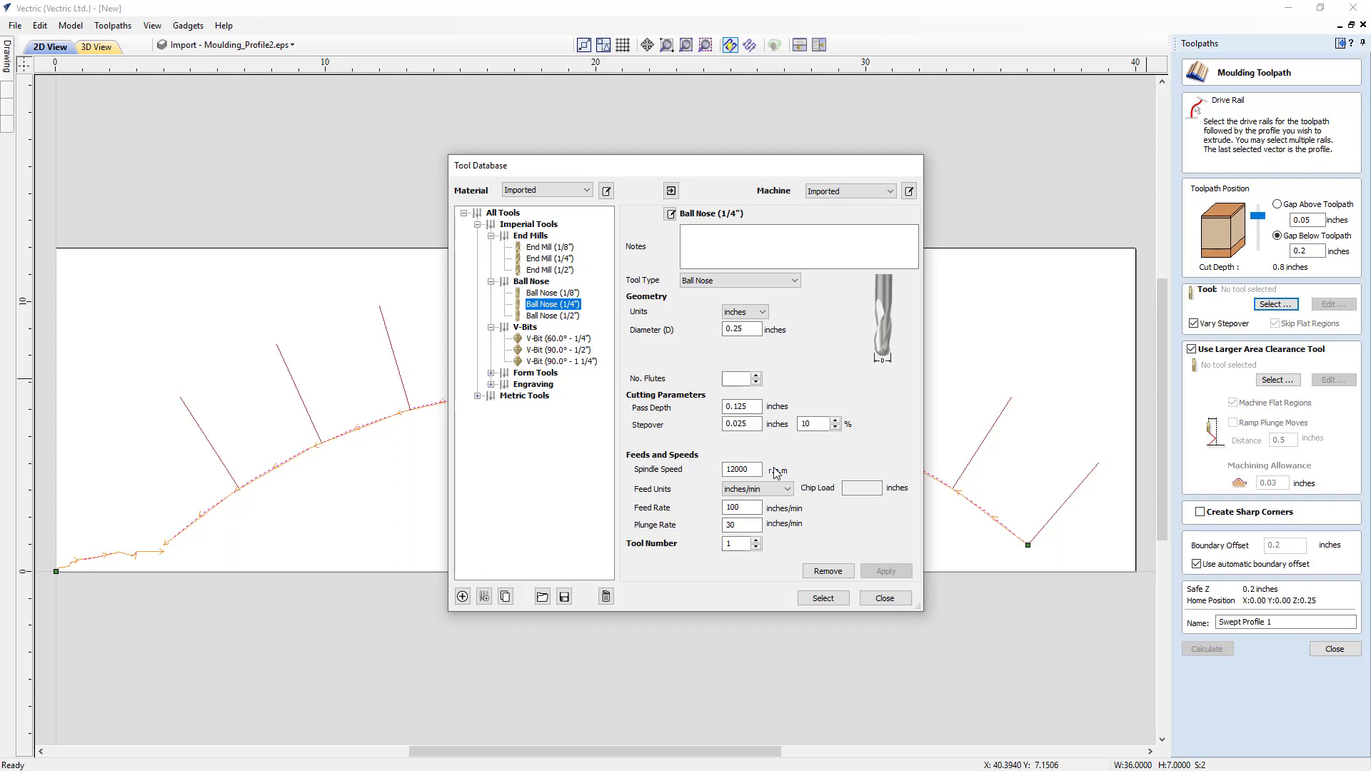
left_click(810, 600)
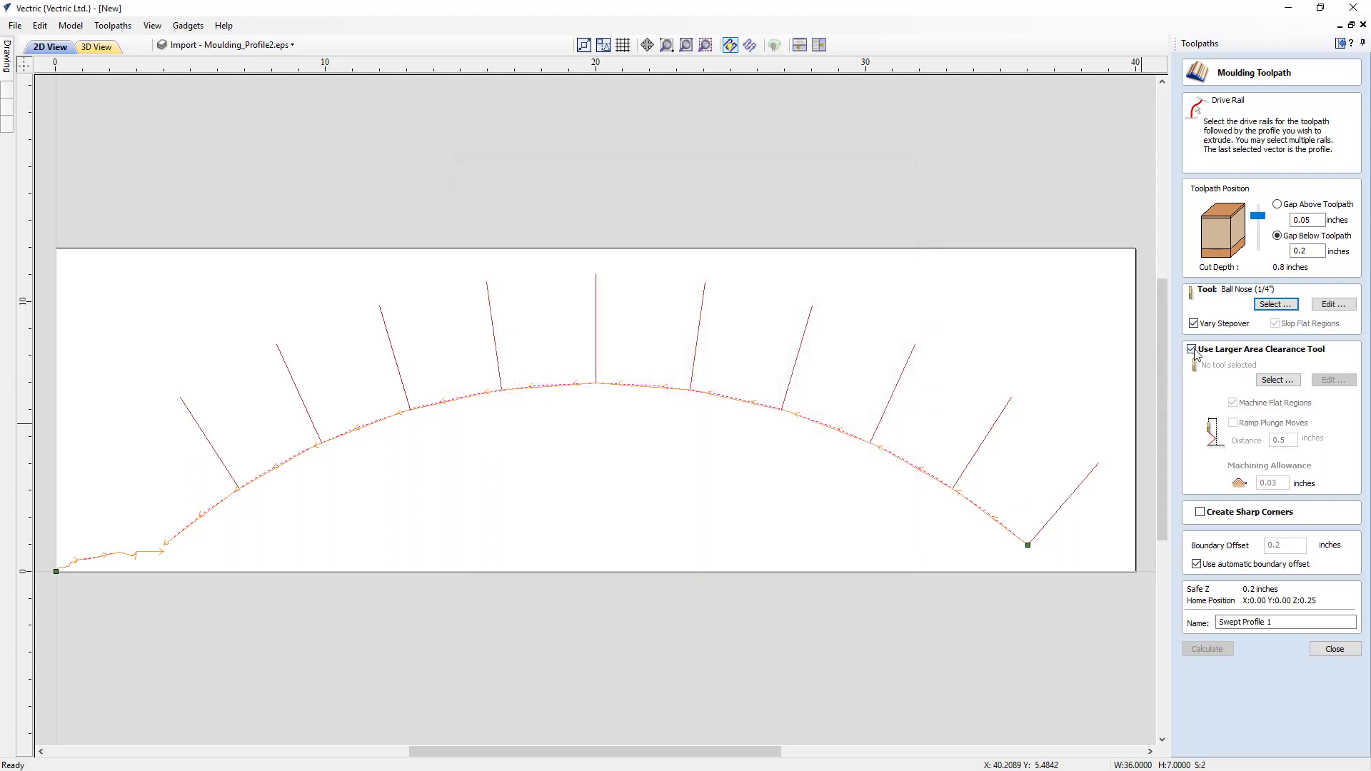
- Choose End Mill (1/4") as the larger area clearance tool and calculate the Swept Profile 1 moulding toolpath with automatic boundary offset
left_click(1276, 380)
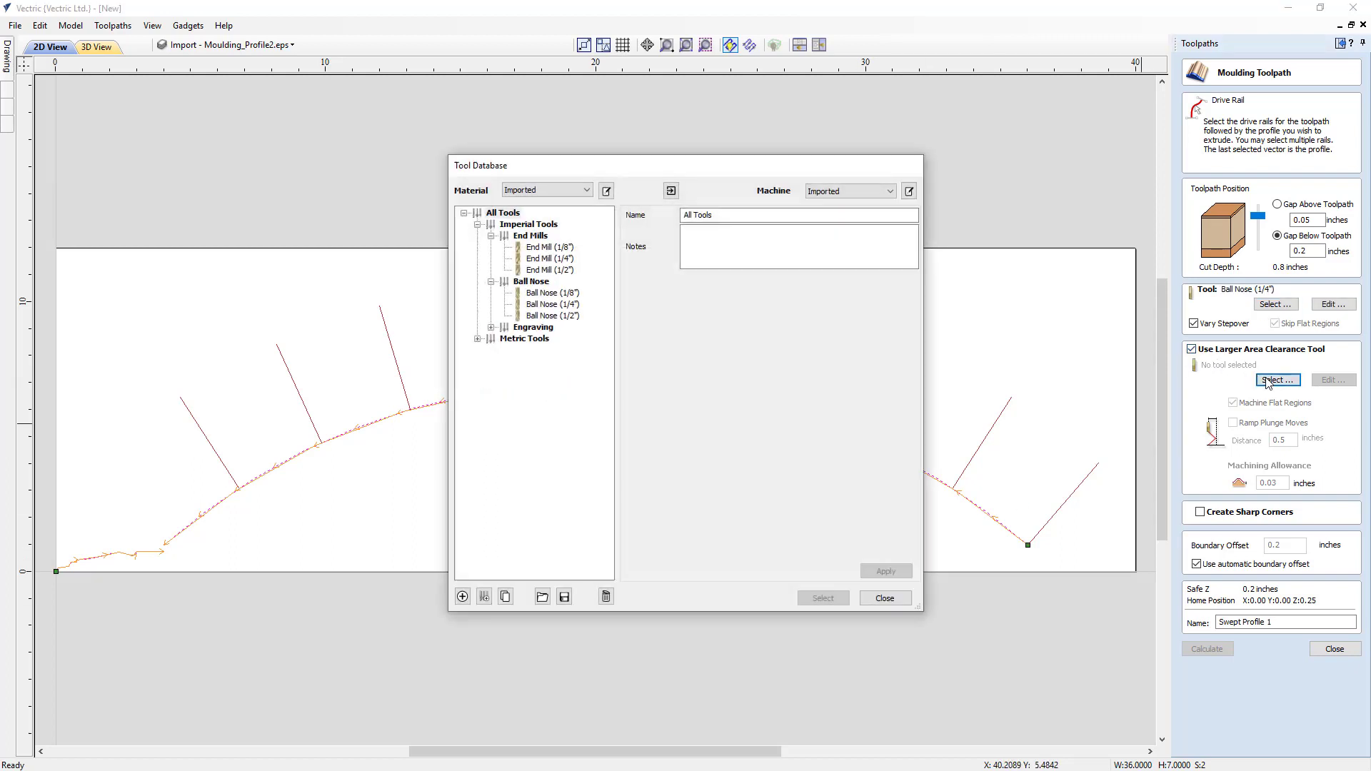
left_click(555, 260)
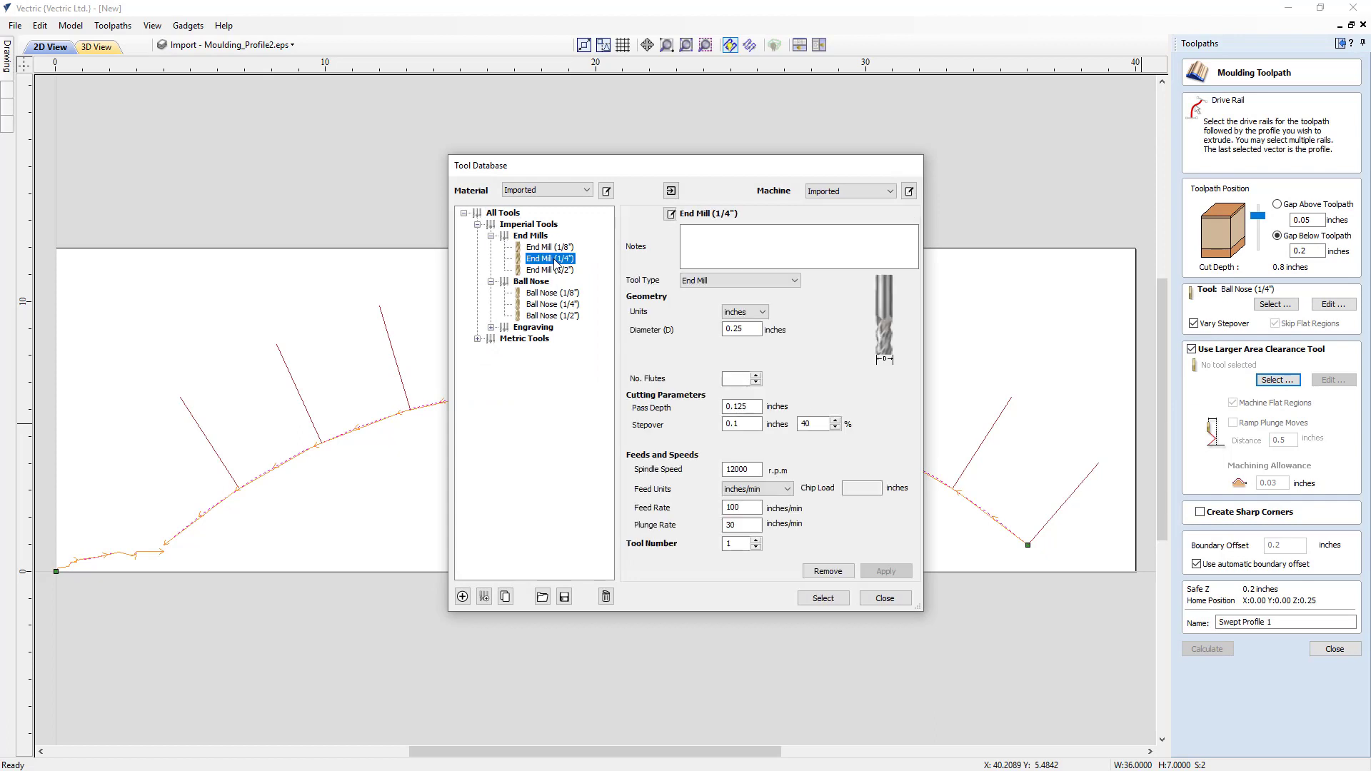
left_click(843, 598)
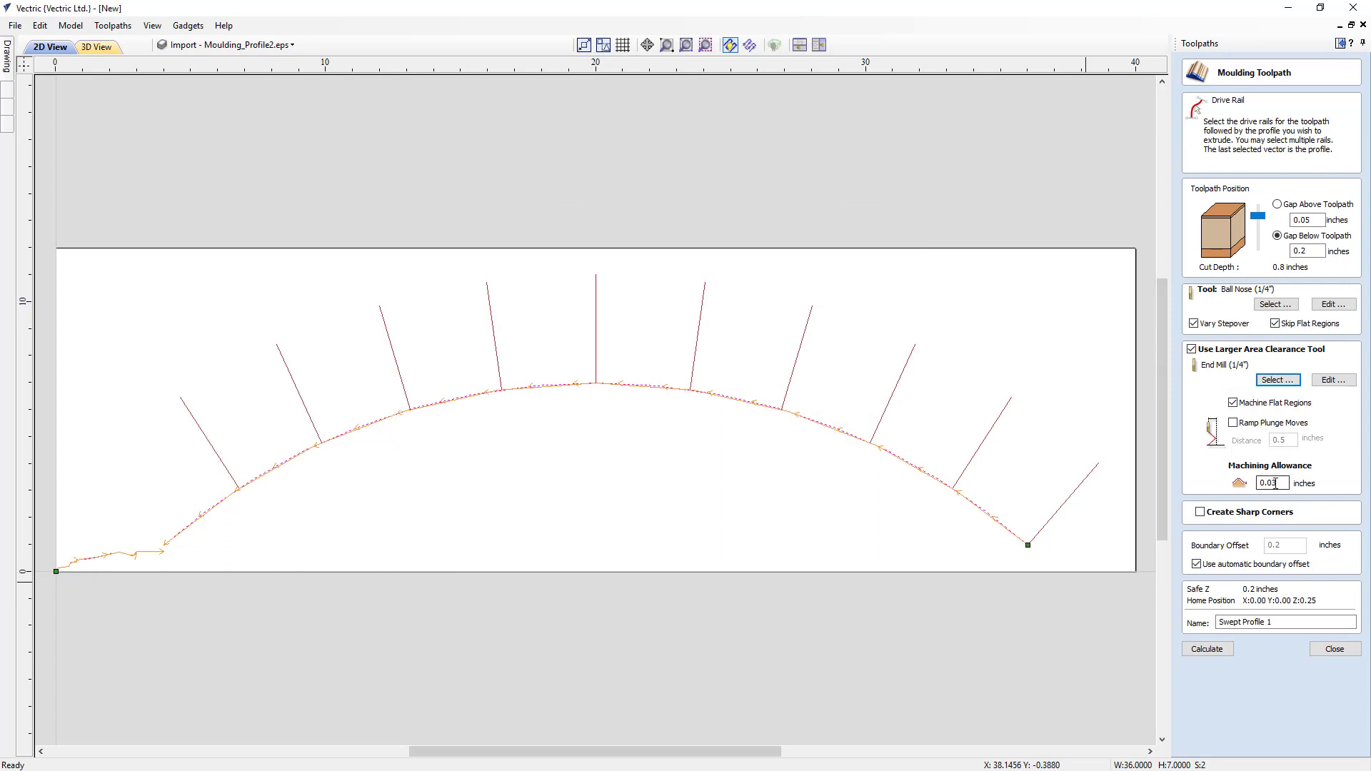
left_click(1196, 564)
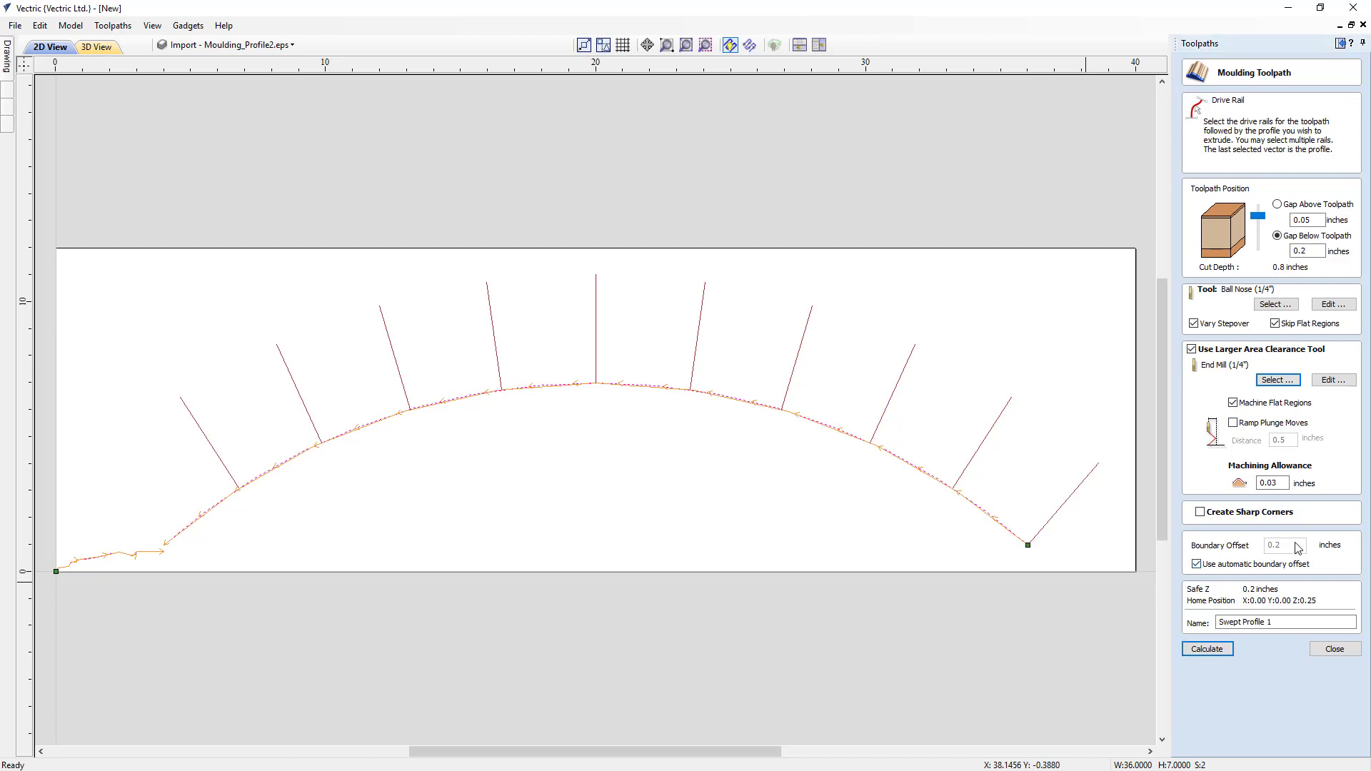
left_click(1215, 649)
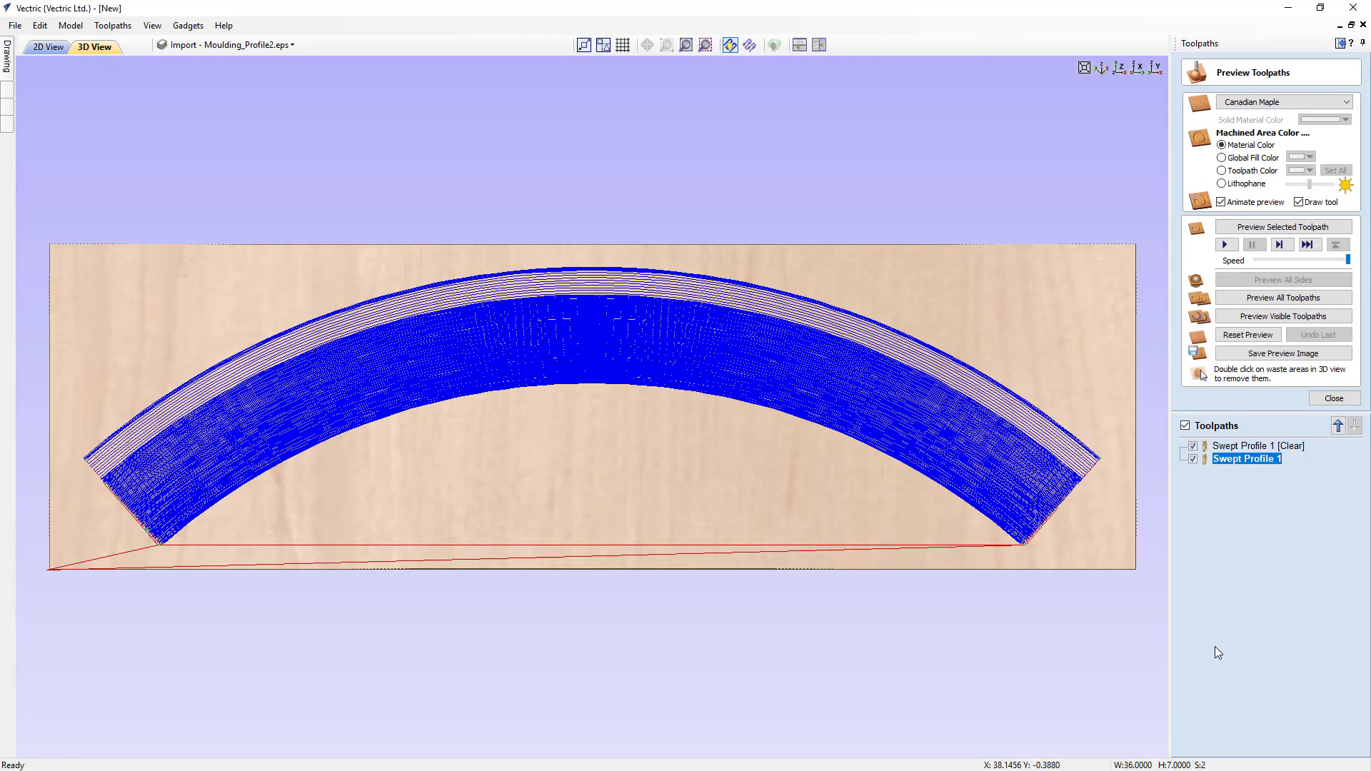
- Preview the clearance toolpath and the Swept Profile 1 finishing toolpath in turn, examine the carved arch from several angles and close the preview
left_click_drag(637, 678, 1151, 373)
left_click(1192, 459)
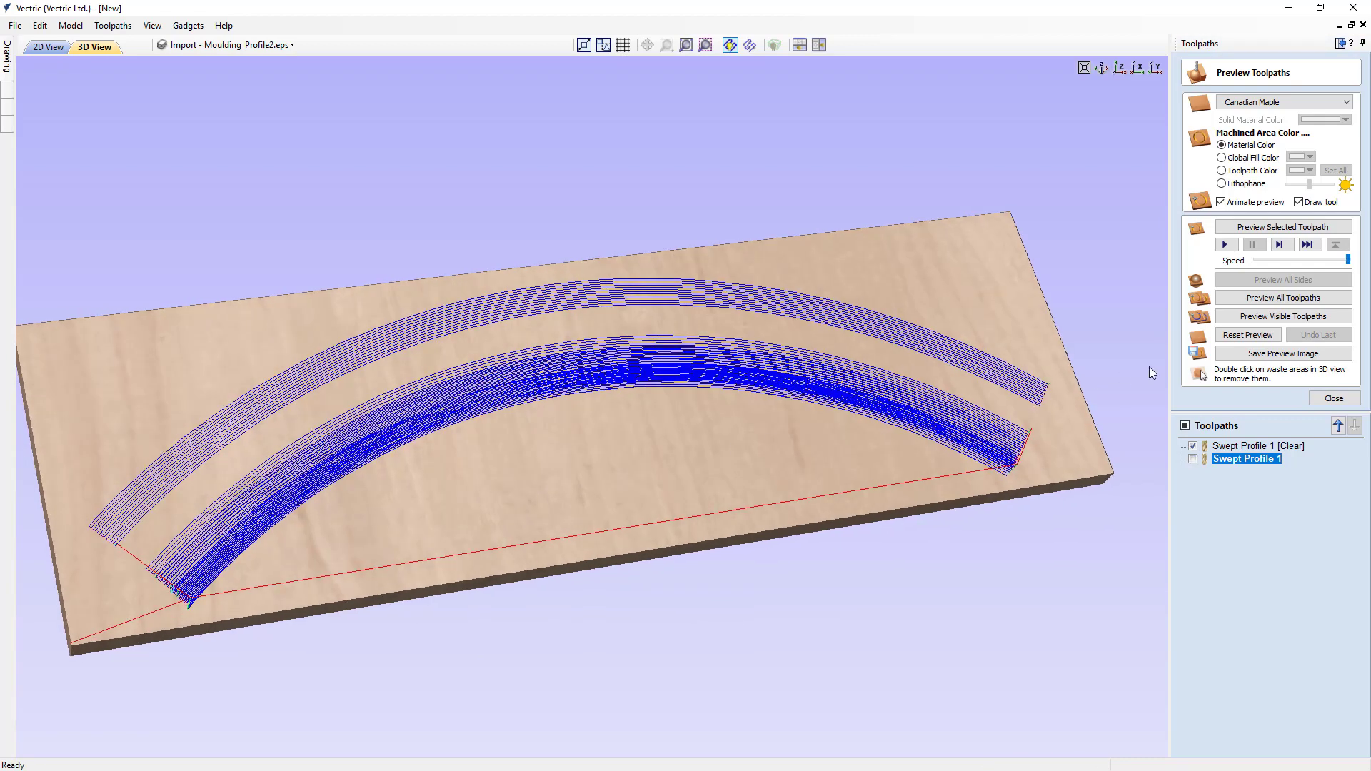
left_click(1243, 315)
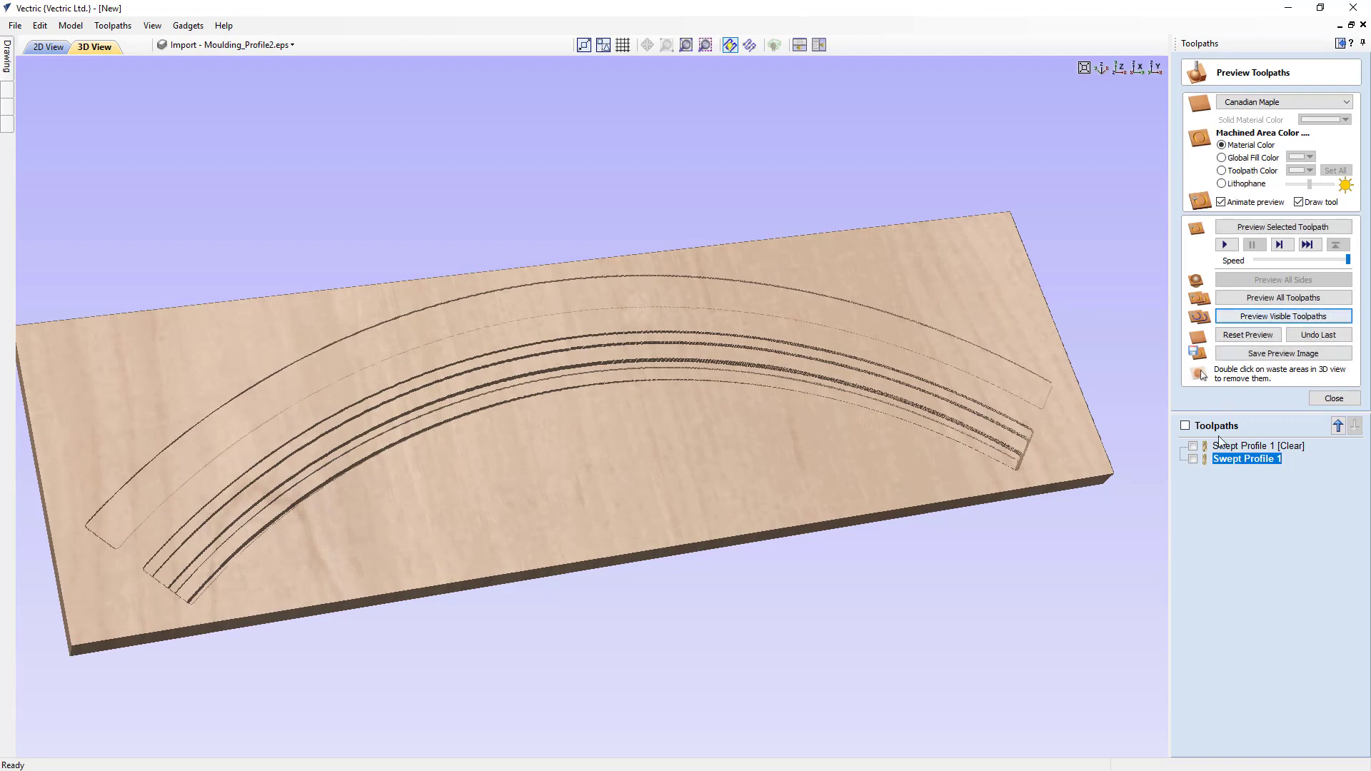
left_click(1193, 460)
left_click(1259, 316)
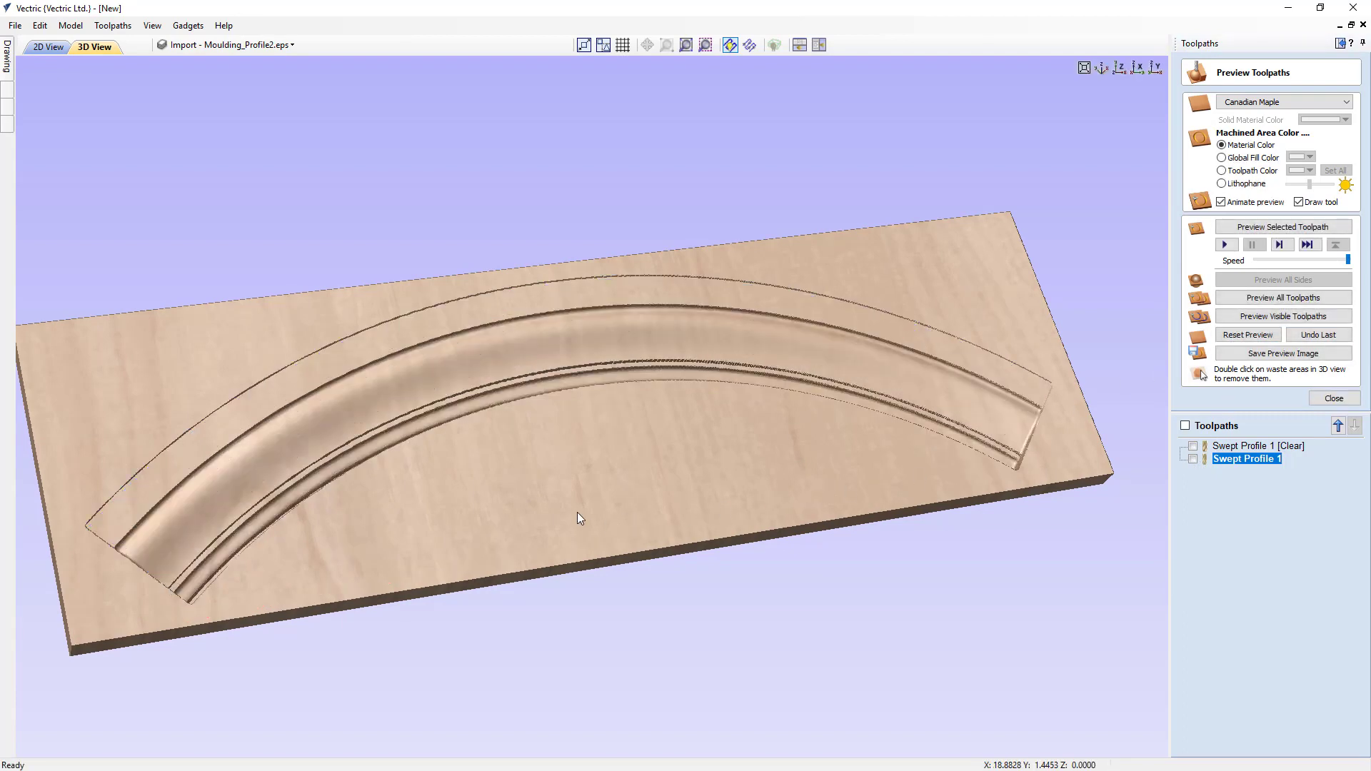
left_click_drag(611, 489, 593, 577)
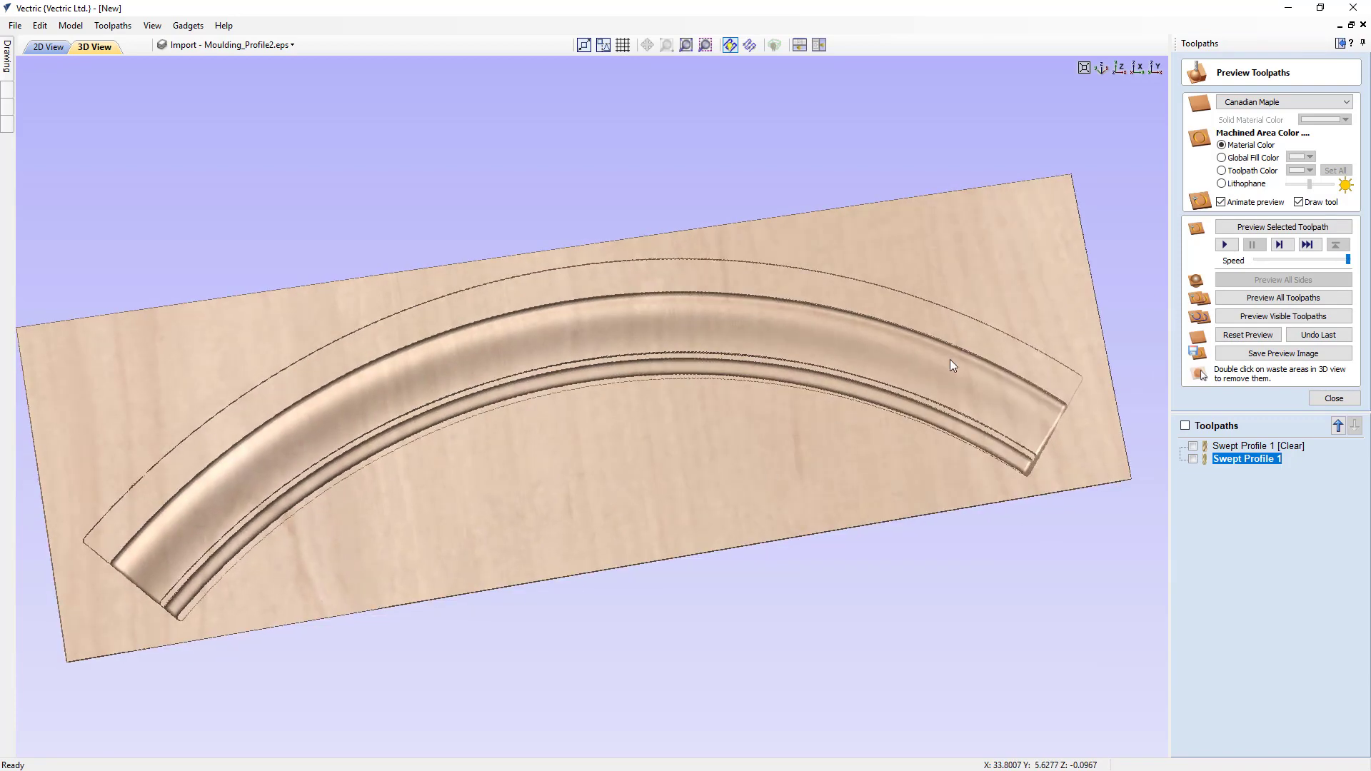
left_click(1119, 67)
scroll(580, 346, "up", 5)
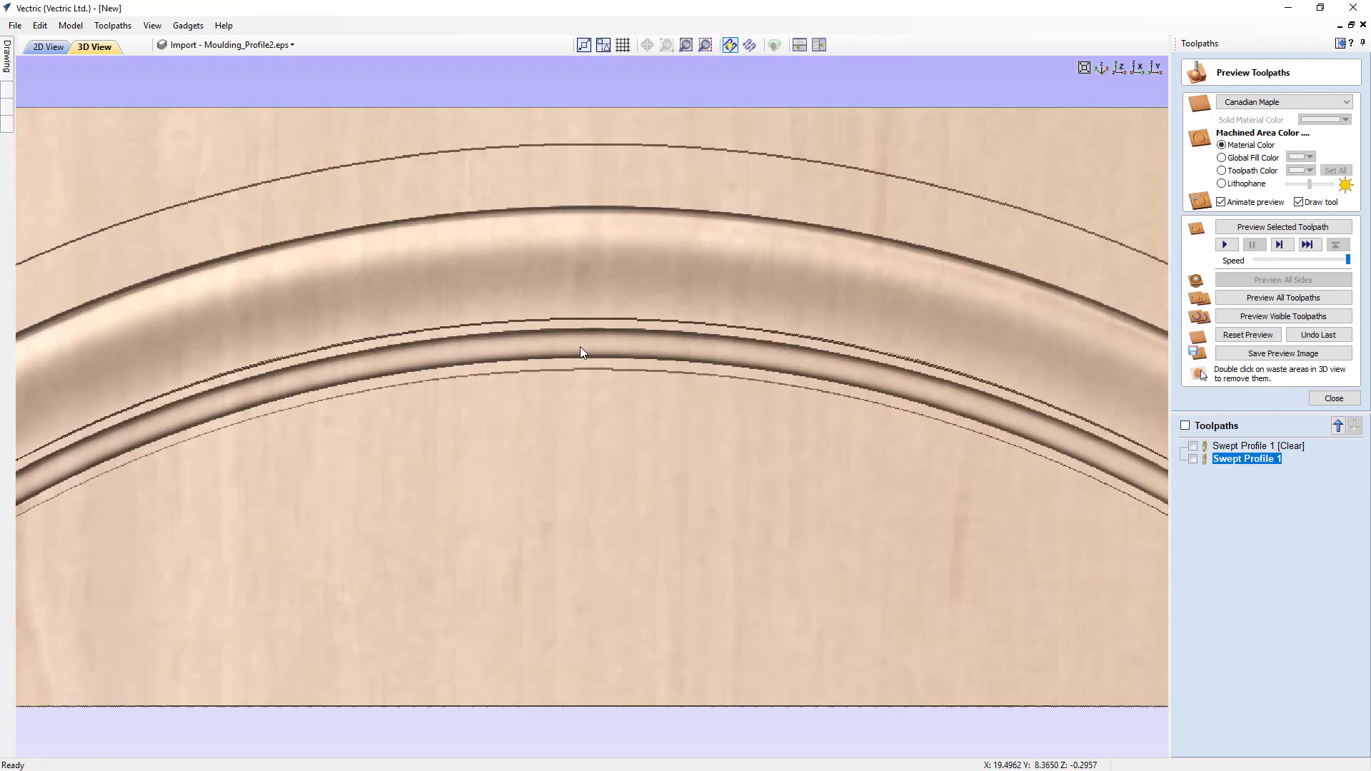
left_click_drag(765, 393, 791, 378)
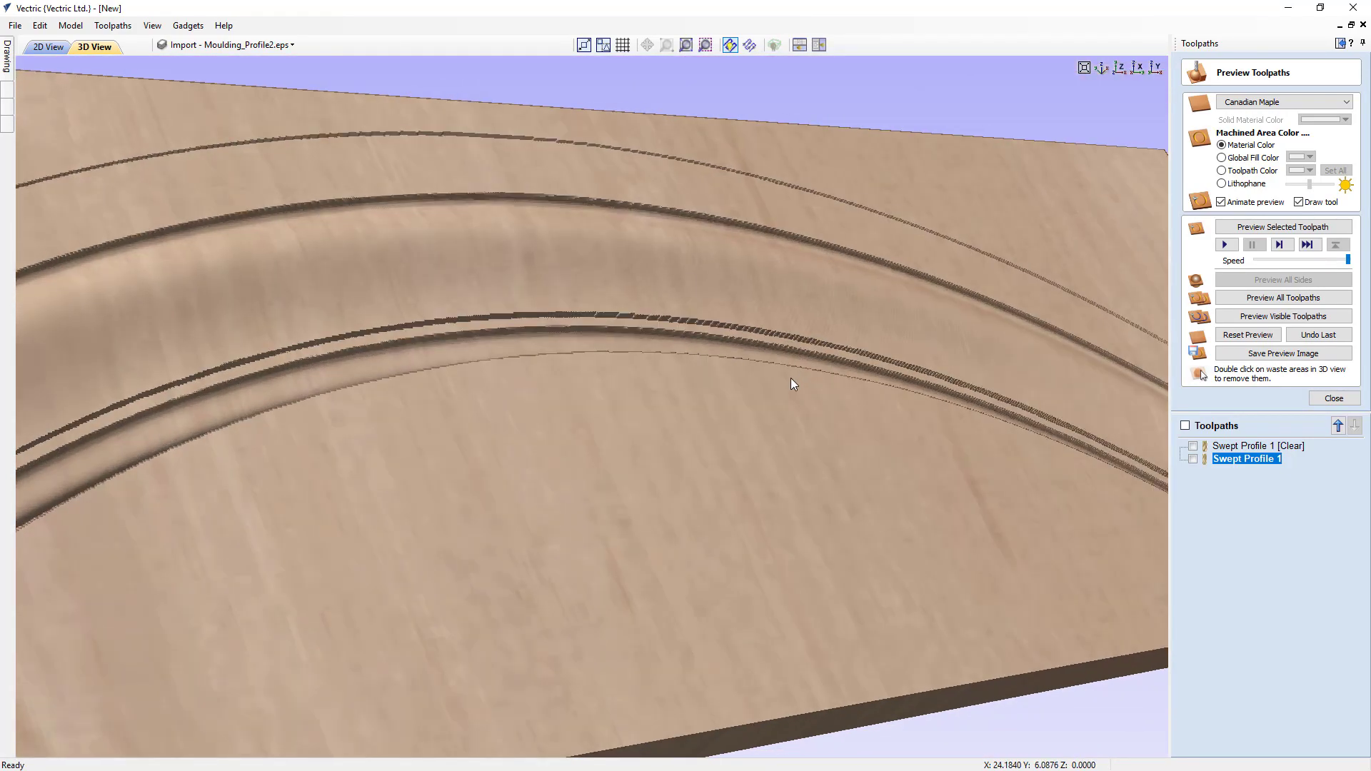
scroll(791, 378, "down", 5)
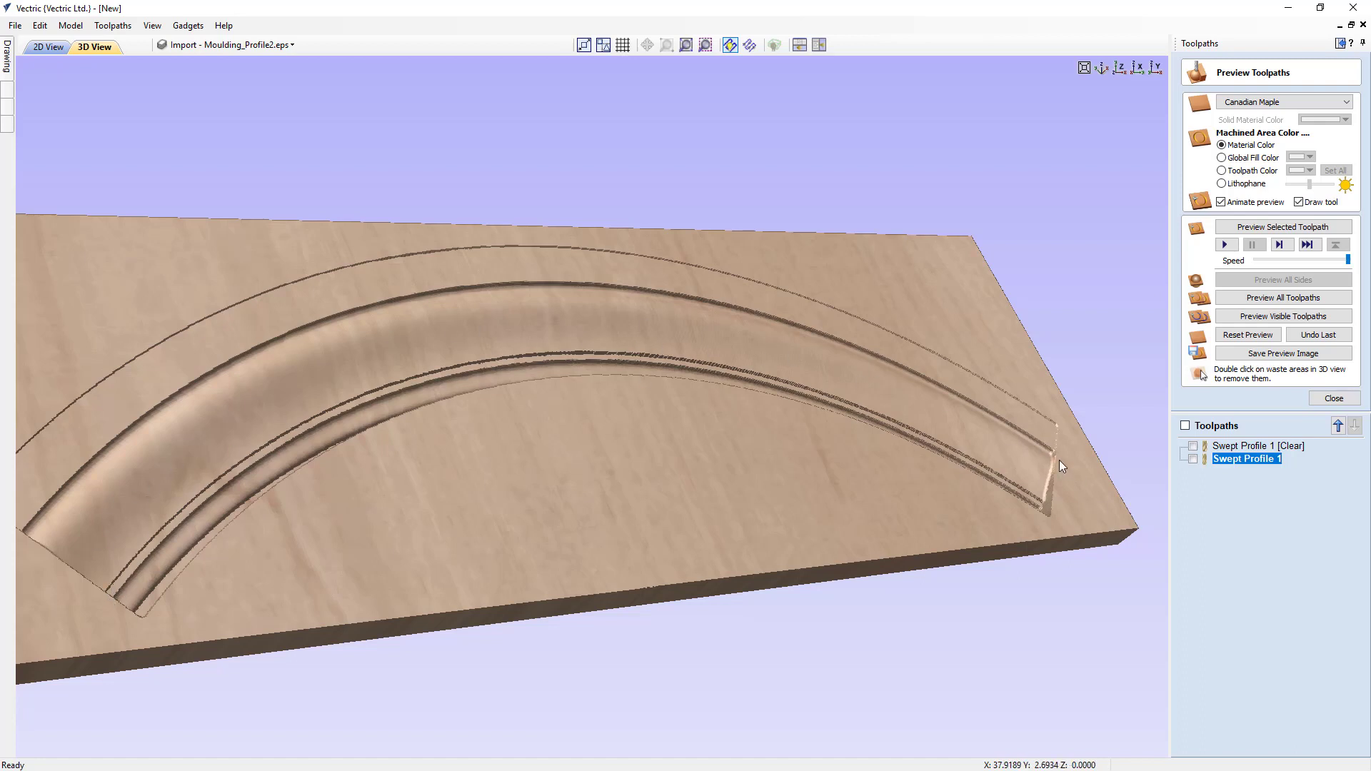
left_click(1334, 398)
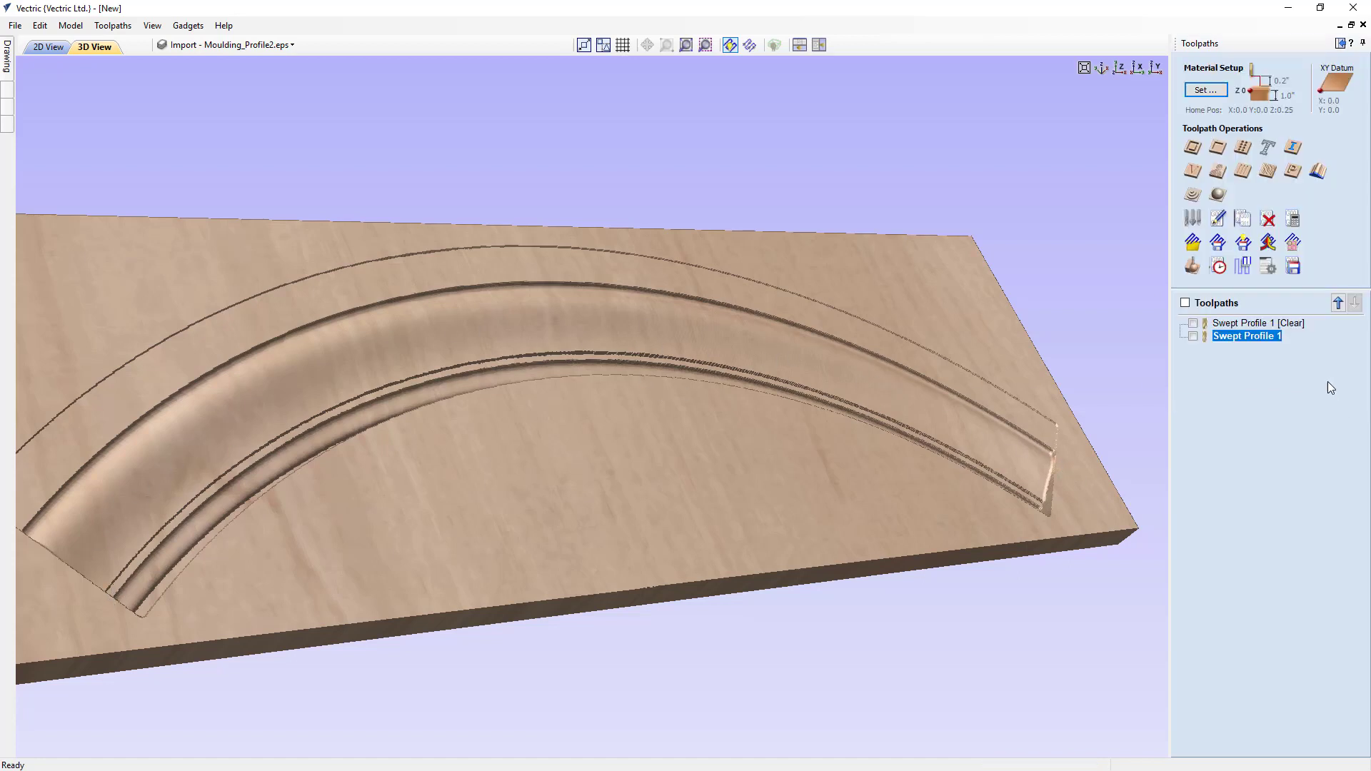
- Open the toolpaths summary and set the scale factor for the machining time estimates to 1
left_click(1218, 266)
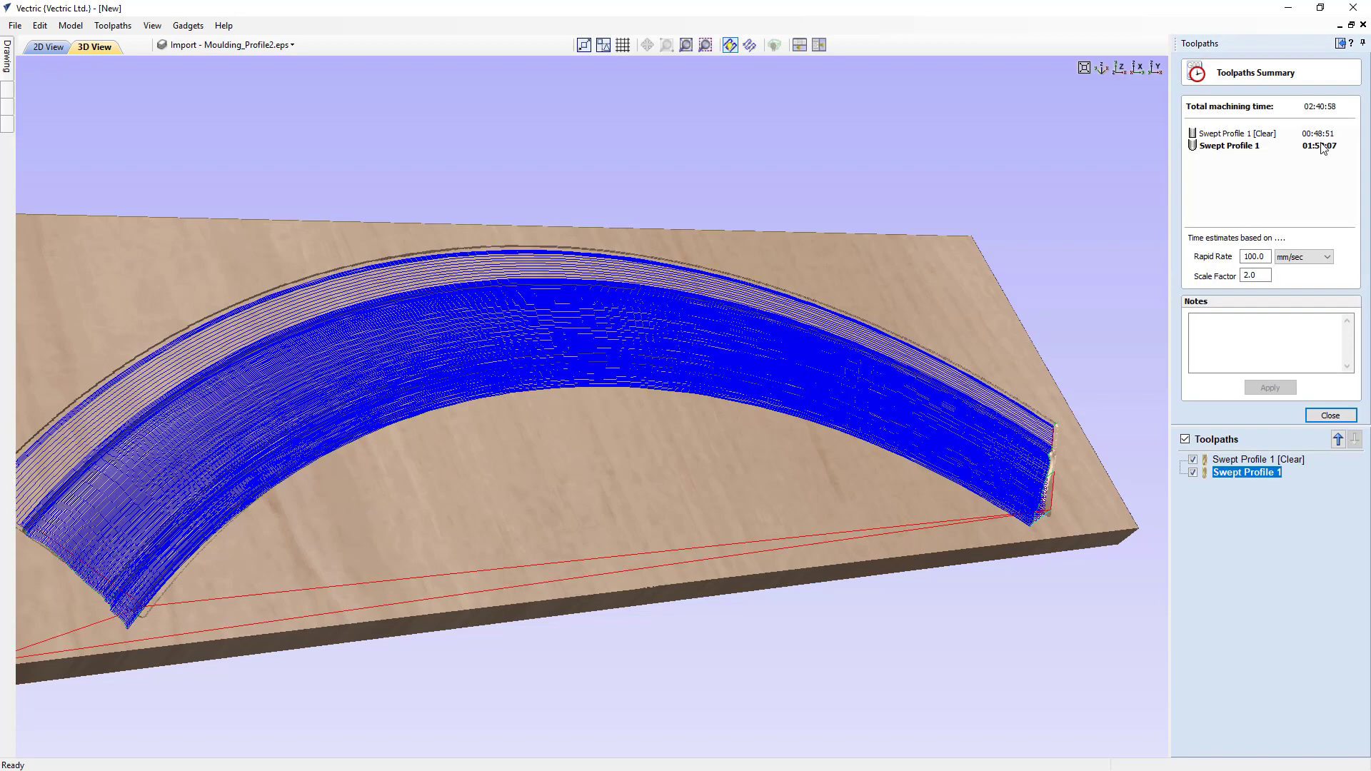
left_click_drag(1264, 275, 1236, 282)
type("1")
left_click_drag(767, 381, 657, 460)
scroll(753, 379, "down", 3)
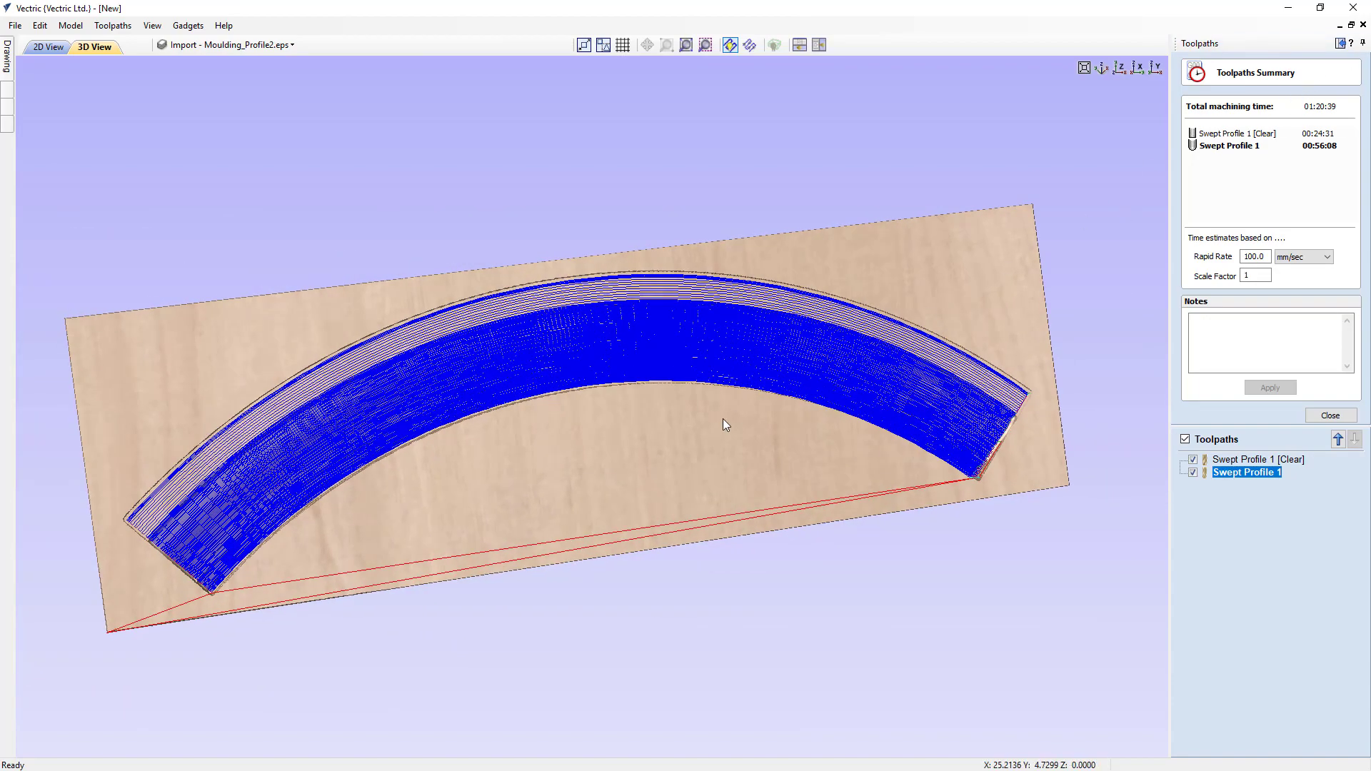
left_click_drag(725, 426, 682, 366)
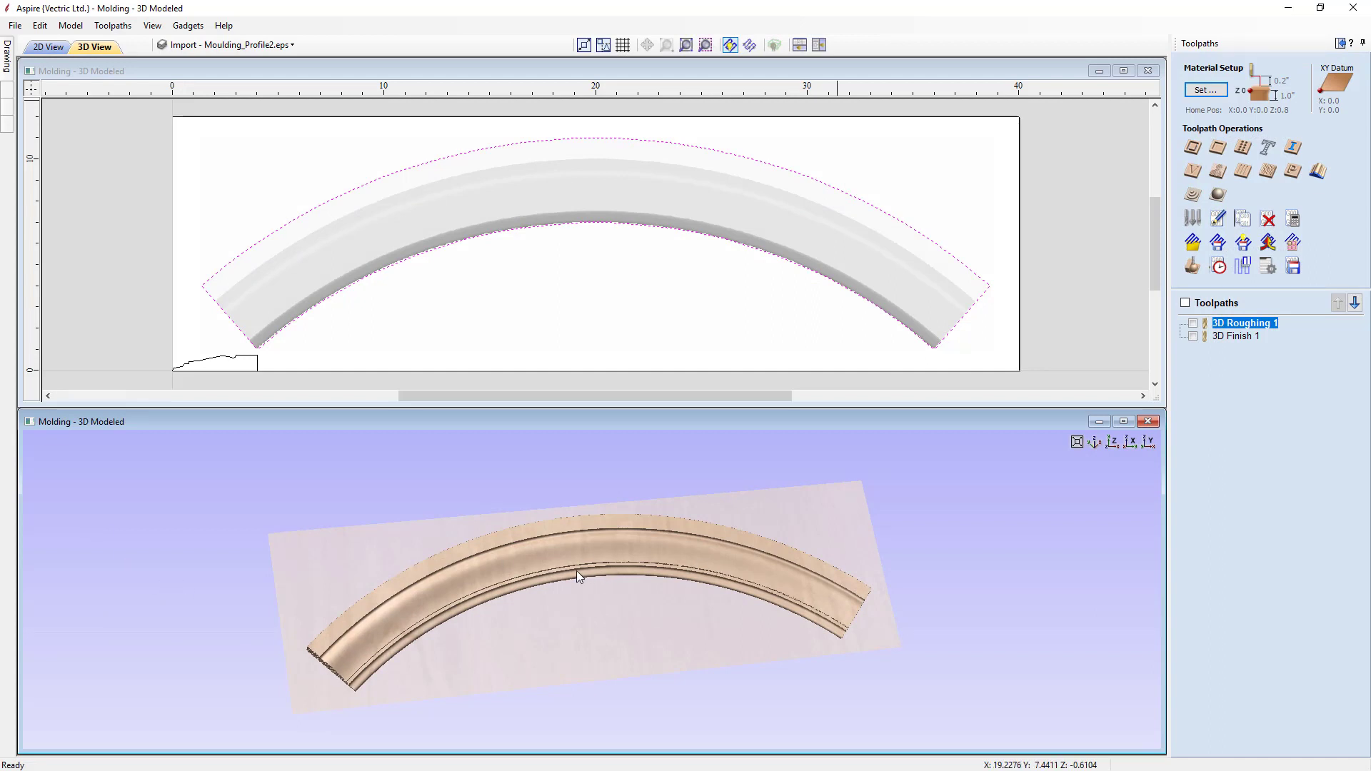
- Reset the toolpath preview and simulate the 3D Roughing 1 and 3D Finish 1 toolpaths one after the other
left_click_drag(610, 629, 701, 581)
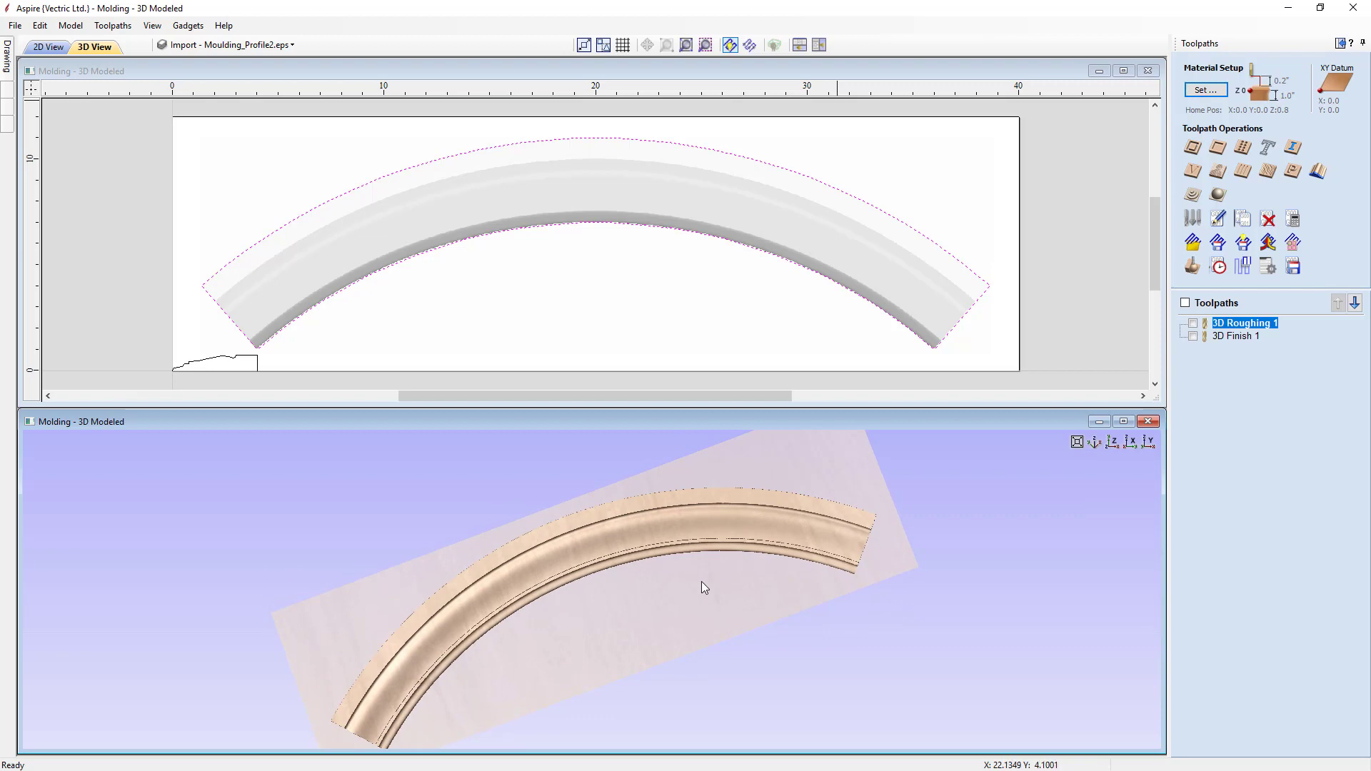
left_click(1194, 325)
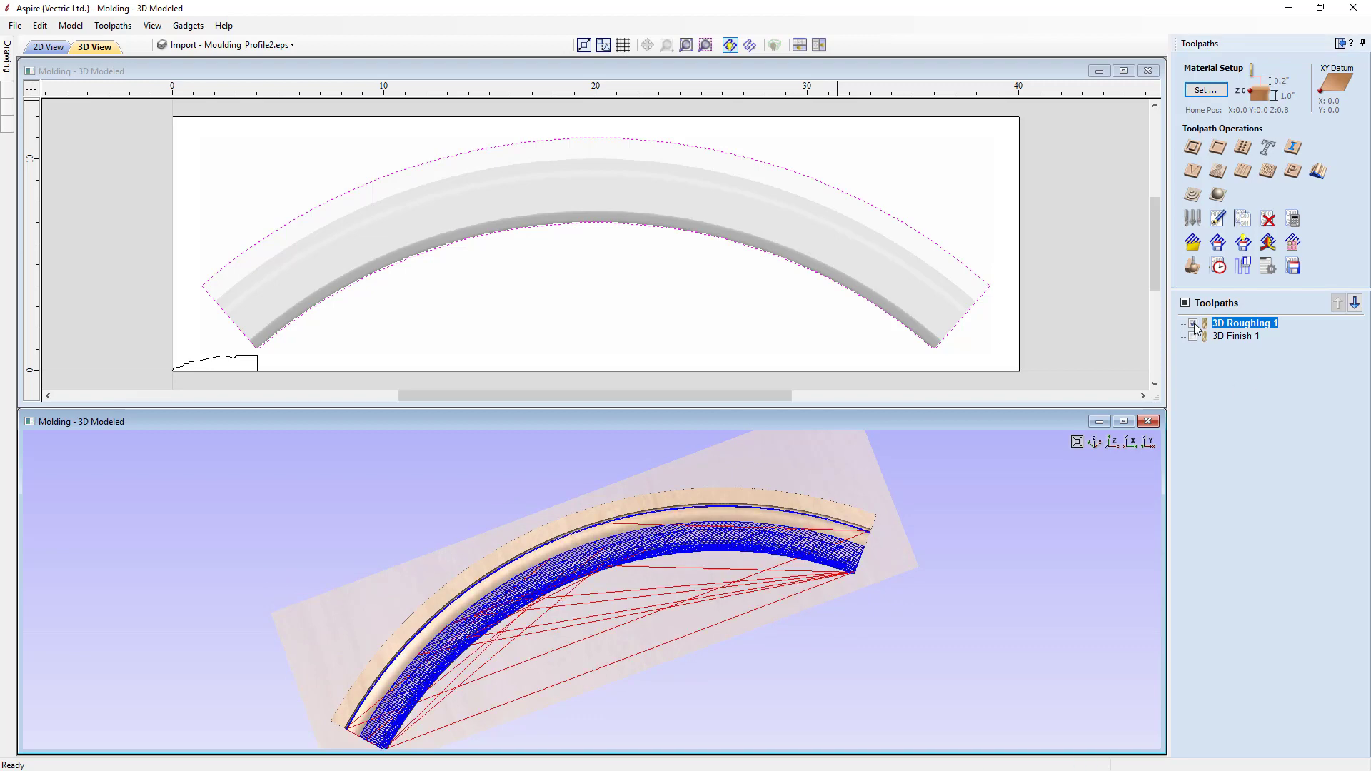
left_click(1193, 267)
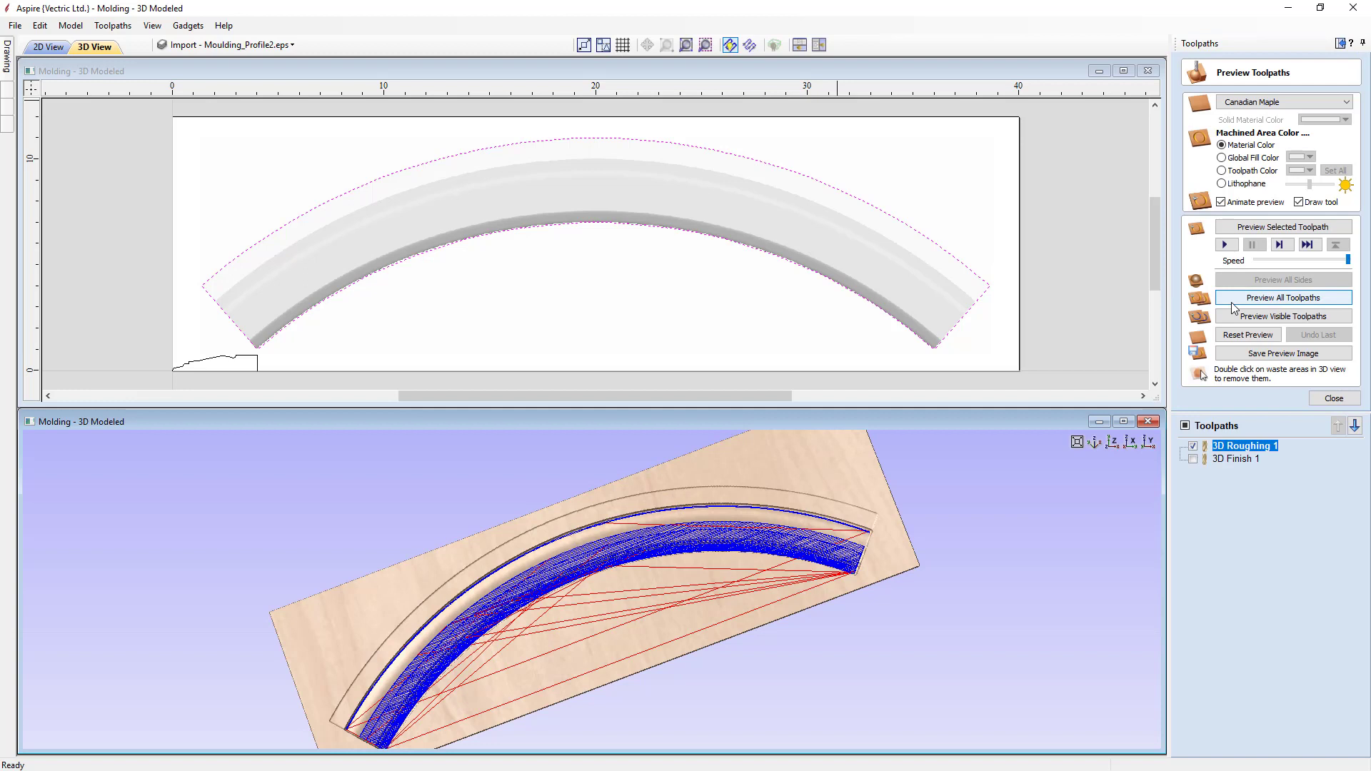
left_click(1248, 335)
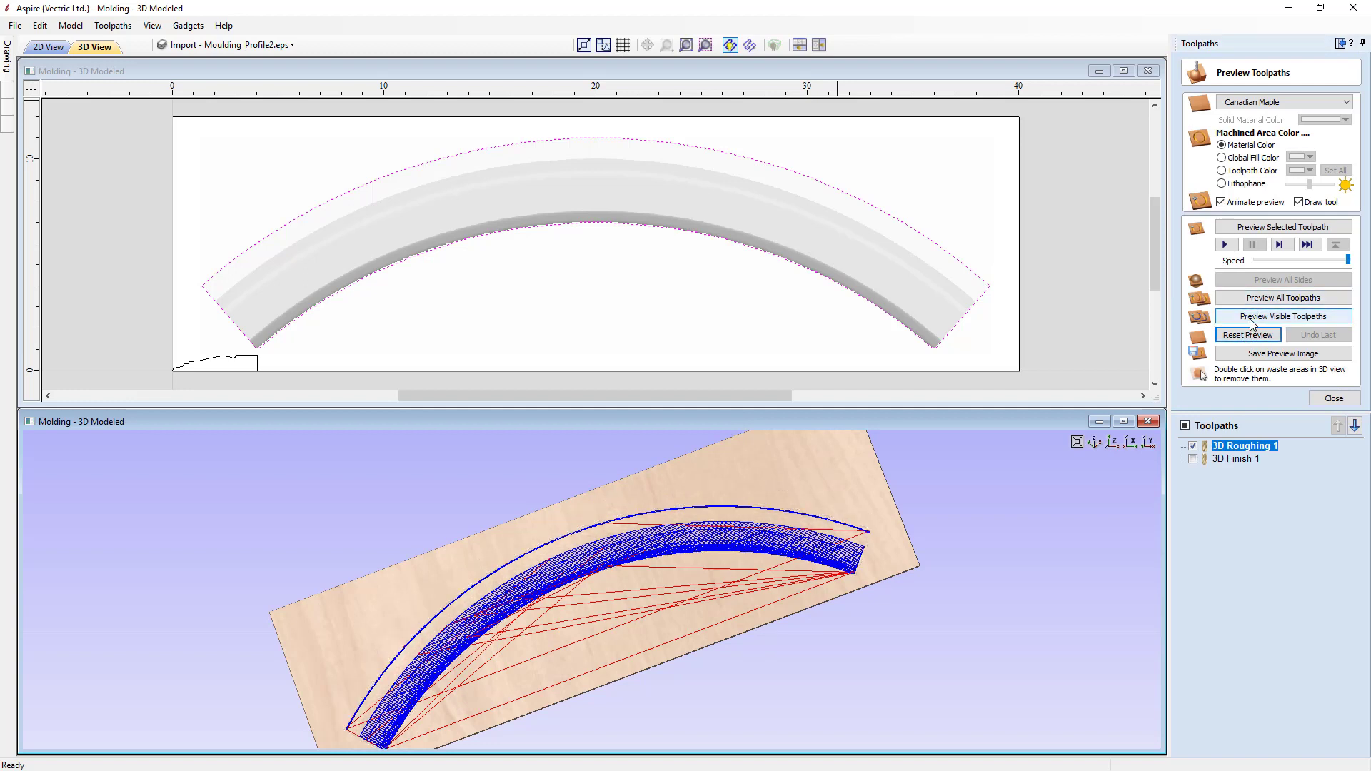
left_click(1249, 315)
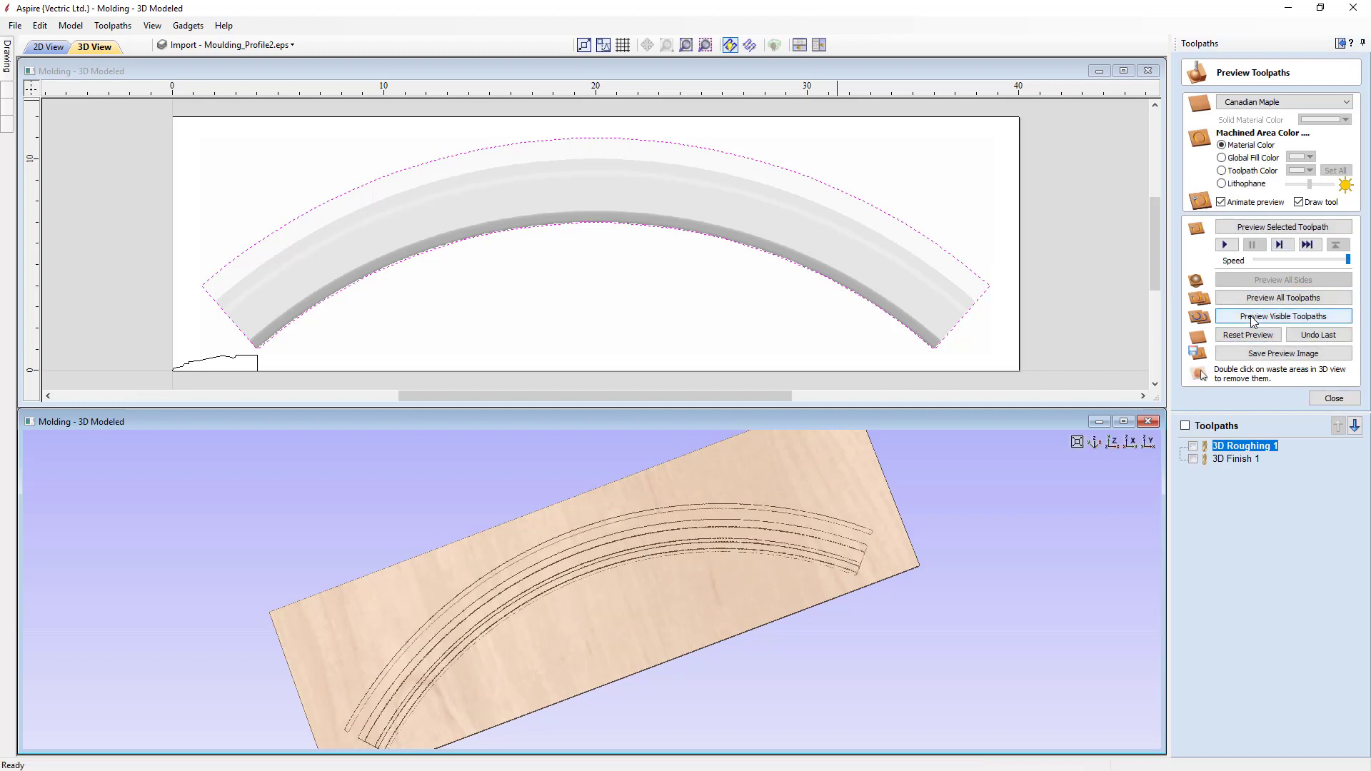
left_click(1192, 458)
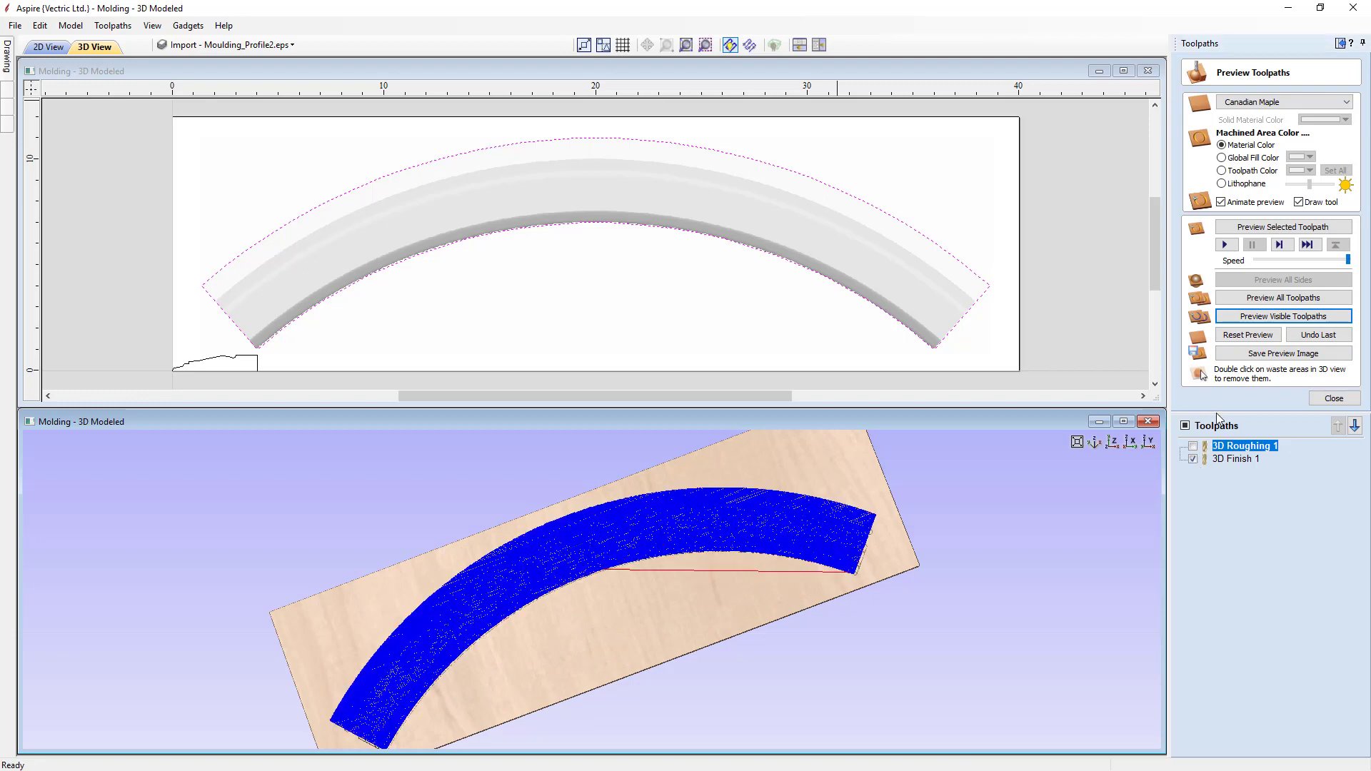
left_click(1268, 319)
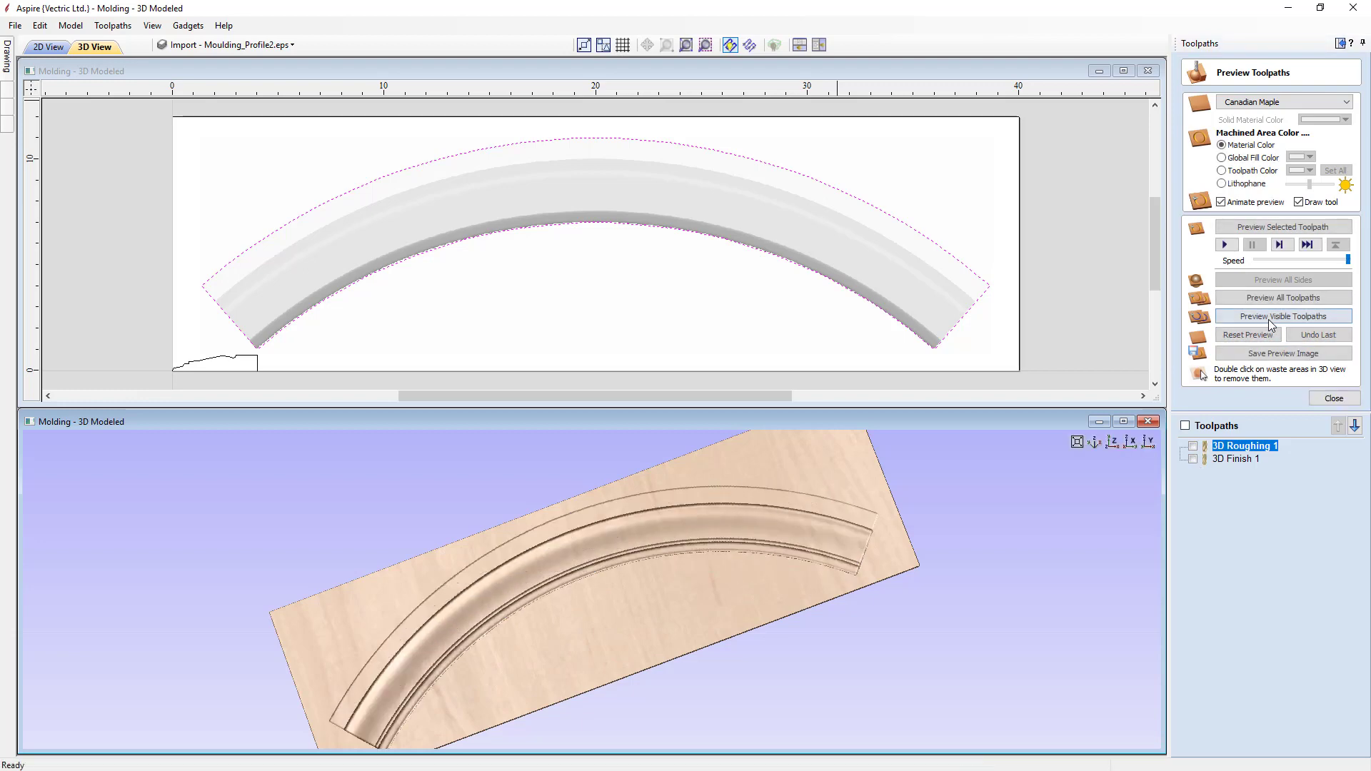
- Maximize the 3D view, examine the surface finish of the carved arch up close and close the preview
left_click(1124, 421)
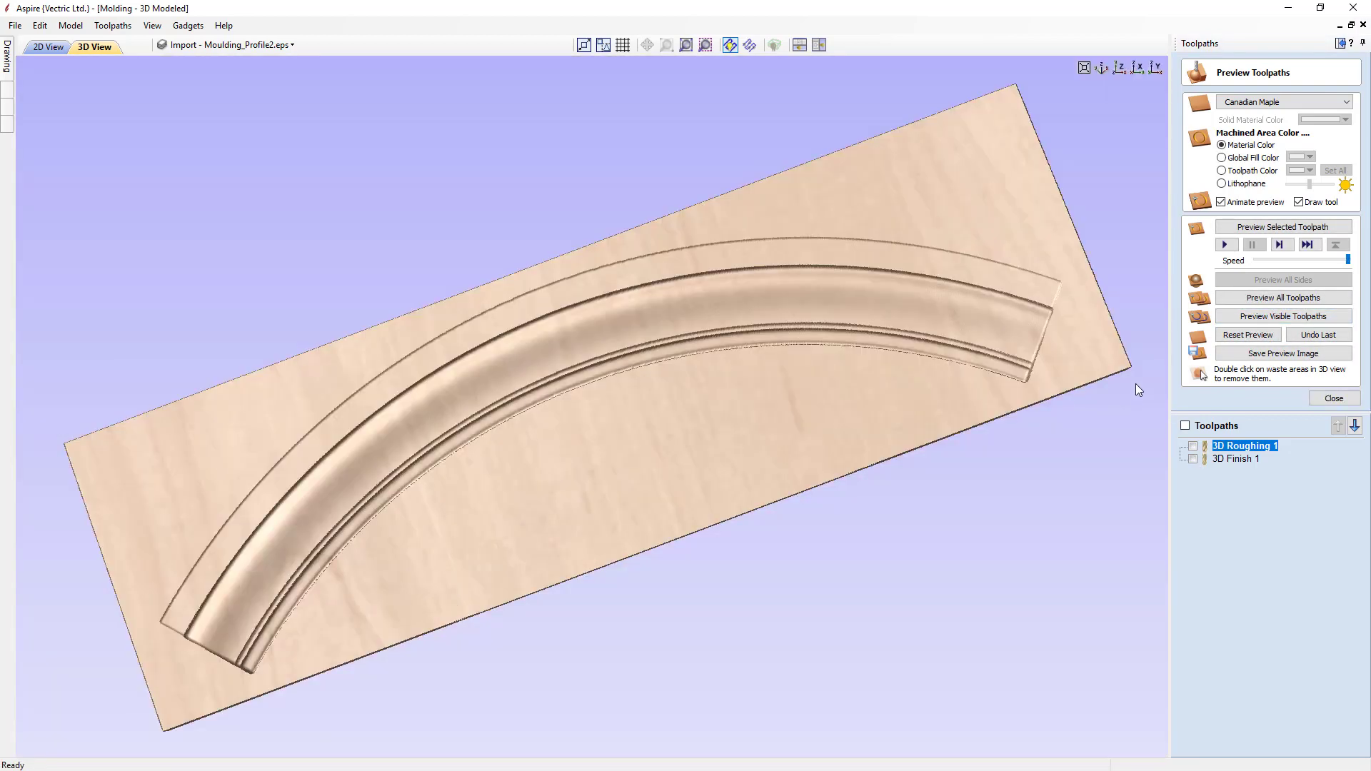
left_click_drag(709, 564, 571, 376)
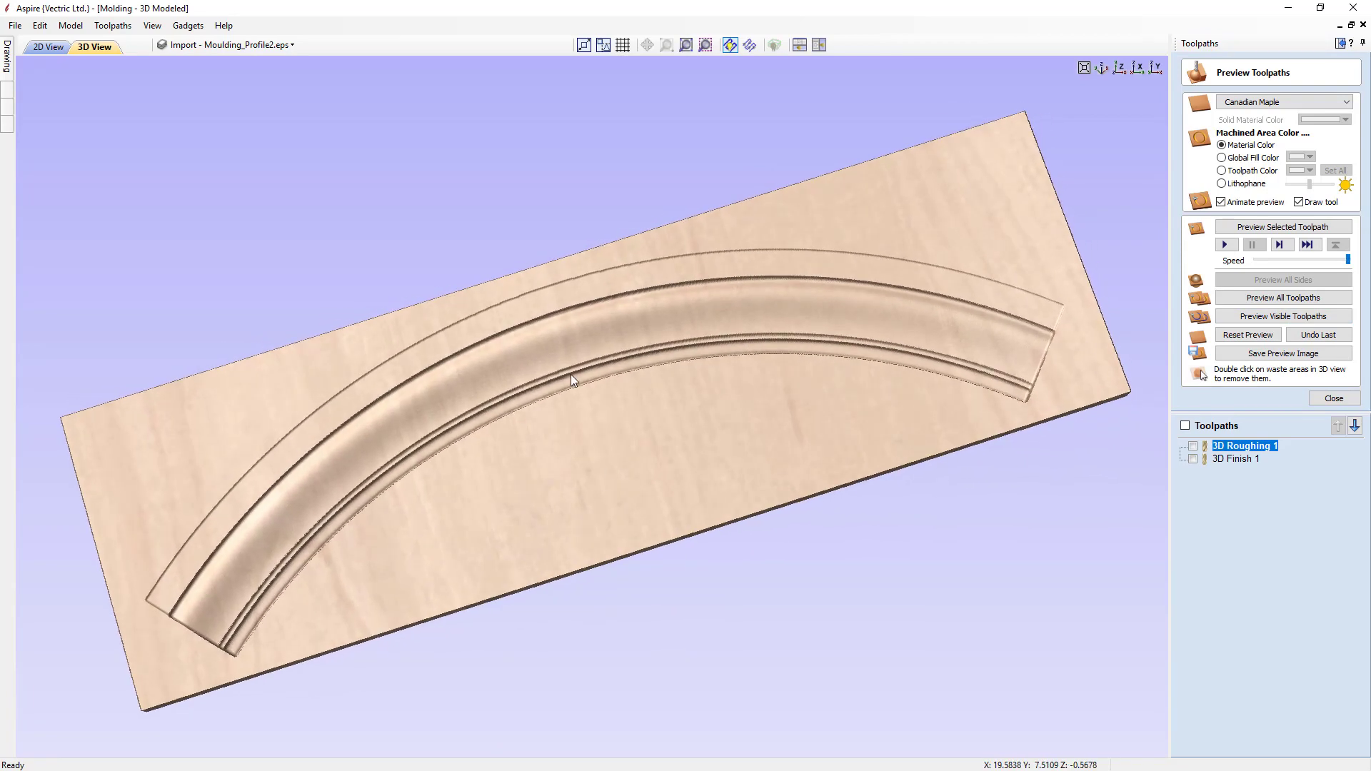
scroll(571, 374, "up", 6)
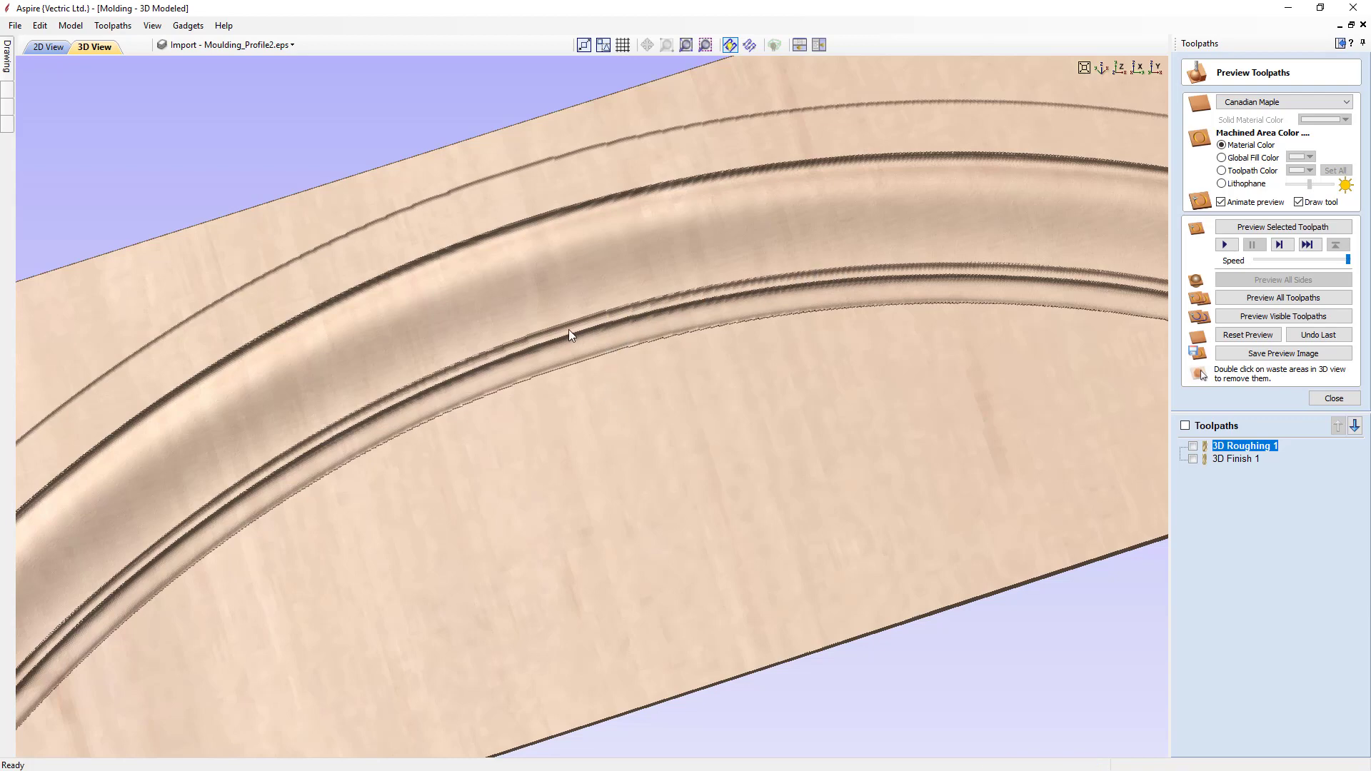
mouse_move(537, 449)
left_mouse_down()
mouse_move(660, 409)
mouse_move(727, 418)
left_mouse_up()
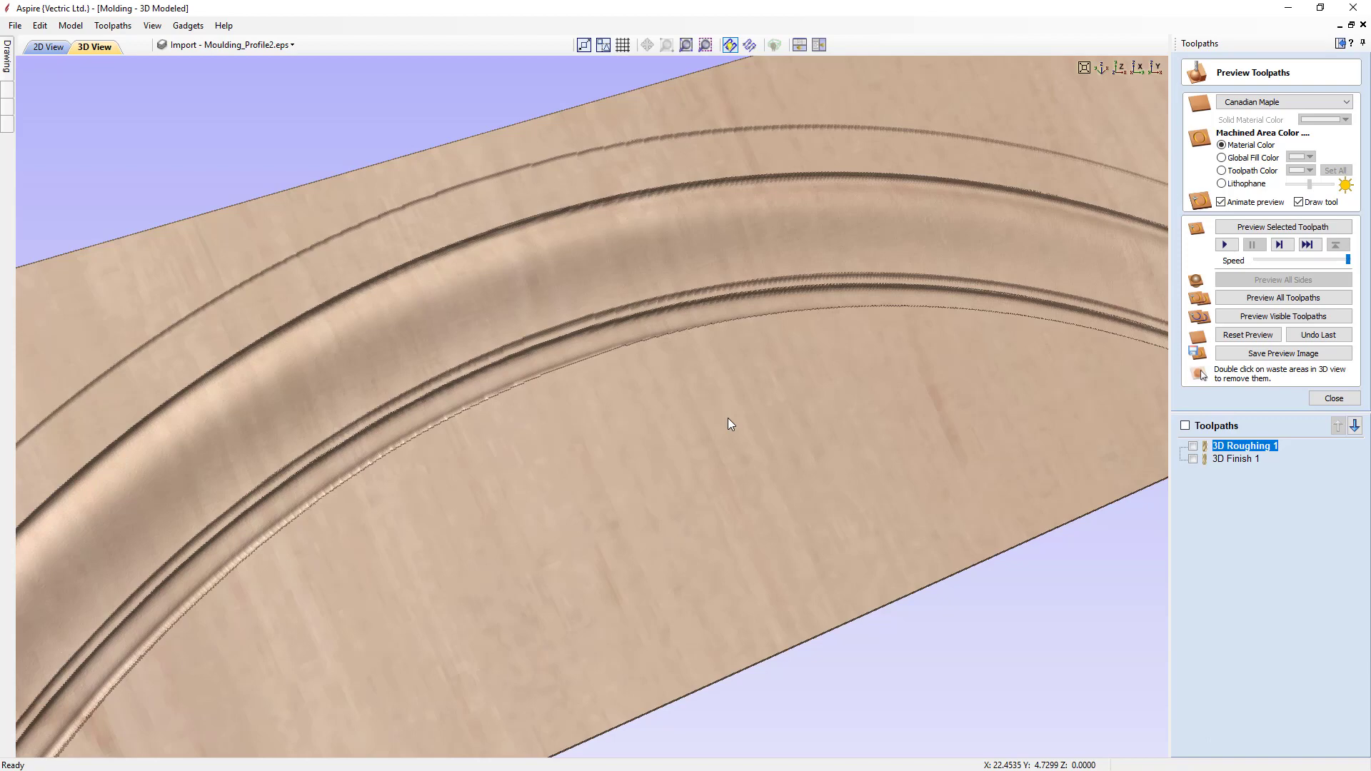
left_click(1334, 397)
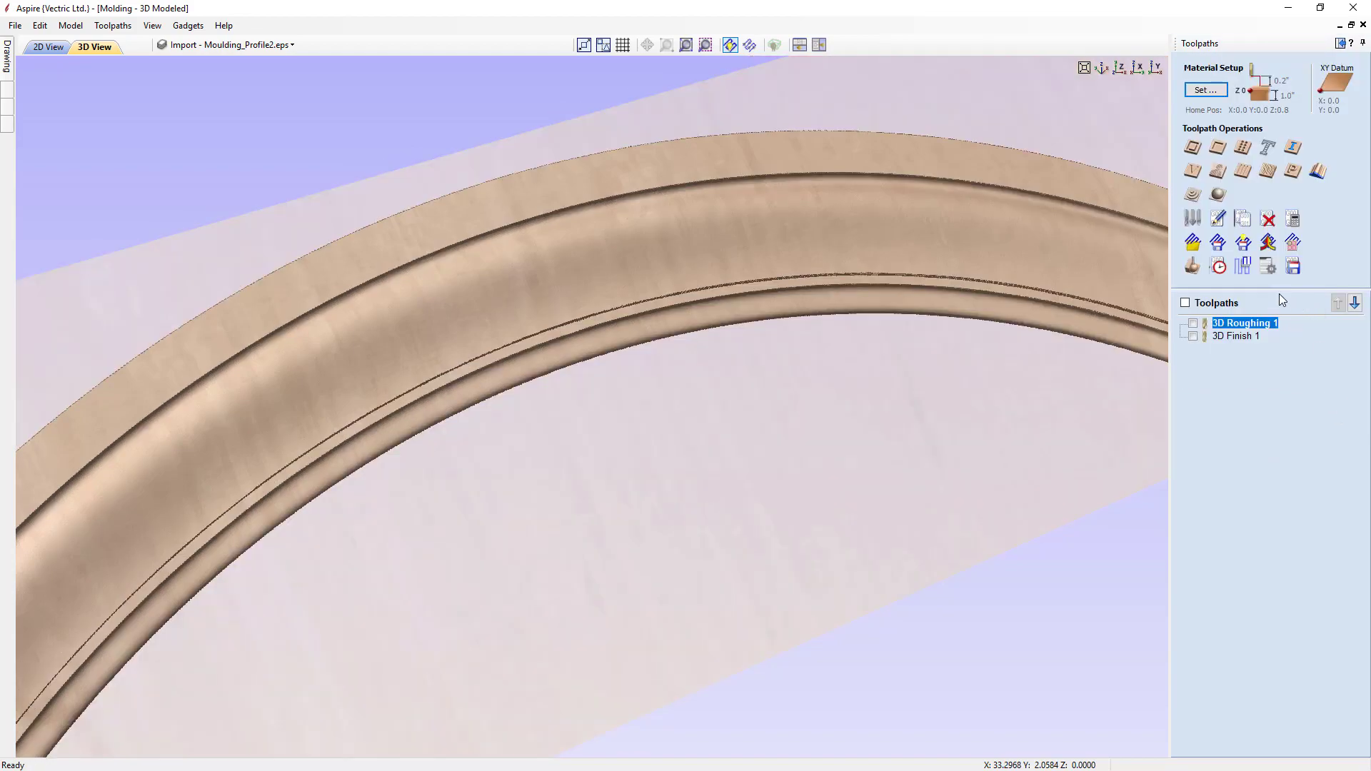
- Check the 3D toolpaths' machining time summary, switch to the Vectric job, hide both Swept Profile 1 toolpaths and close its summary
left_click(1219, 267)
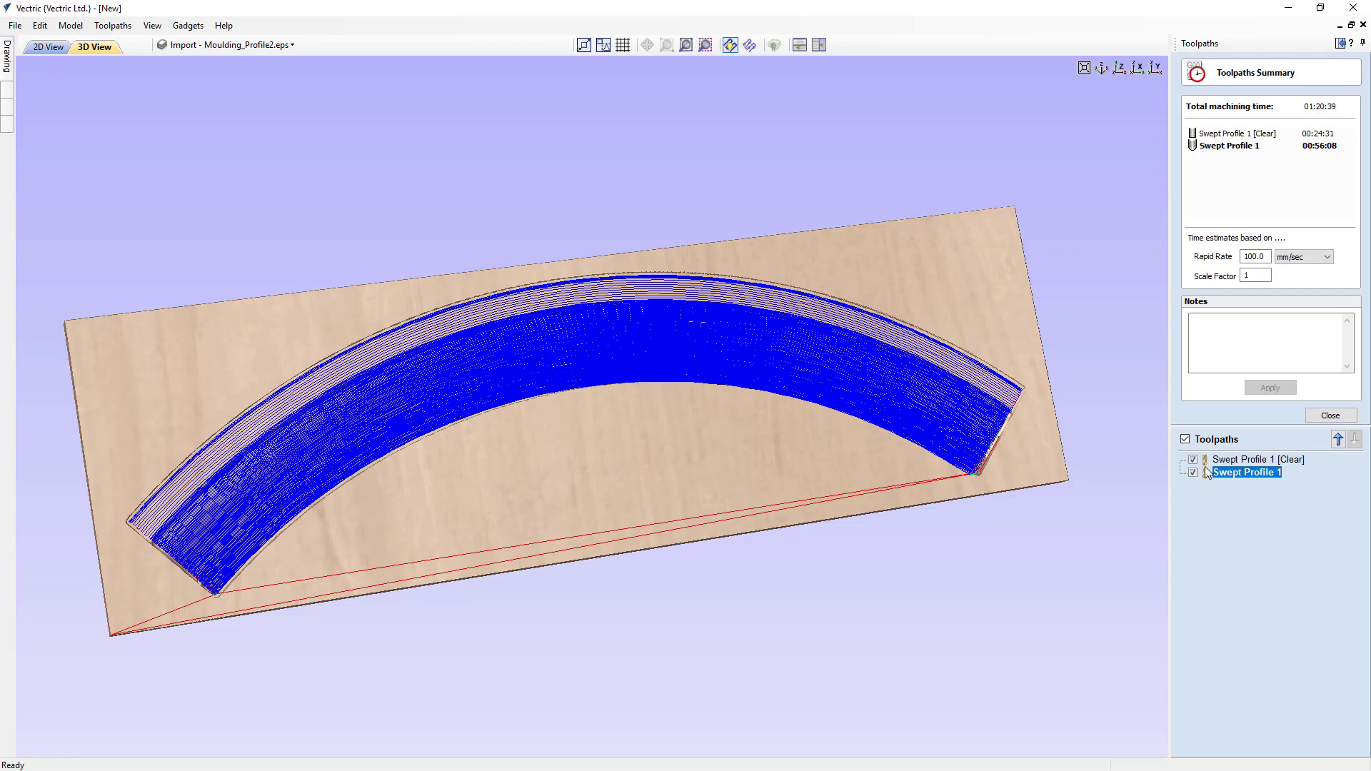
left_click(1184, 439)
left_click_drag(616, 434, 619, 335)
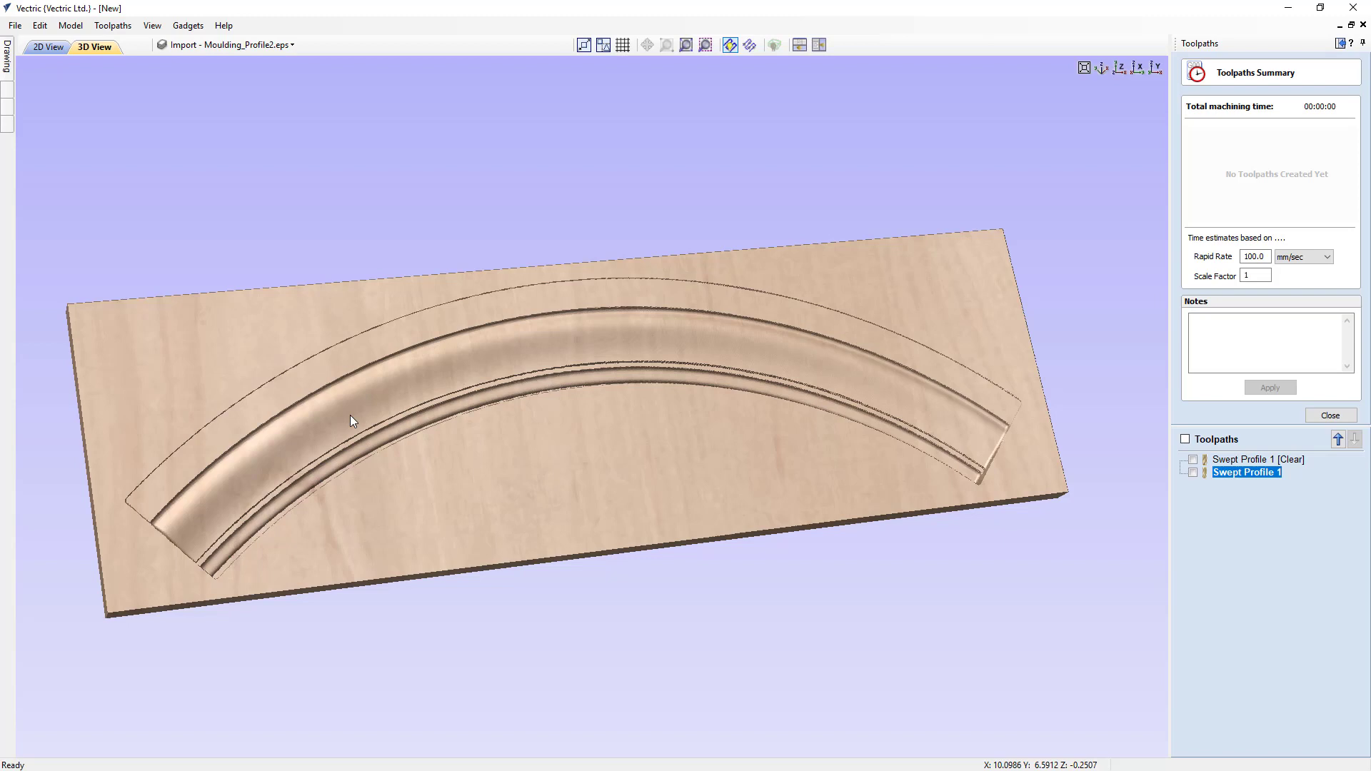
left_click(1318, 414)
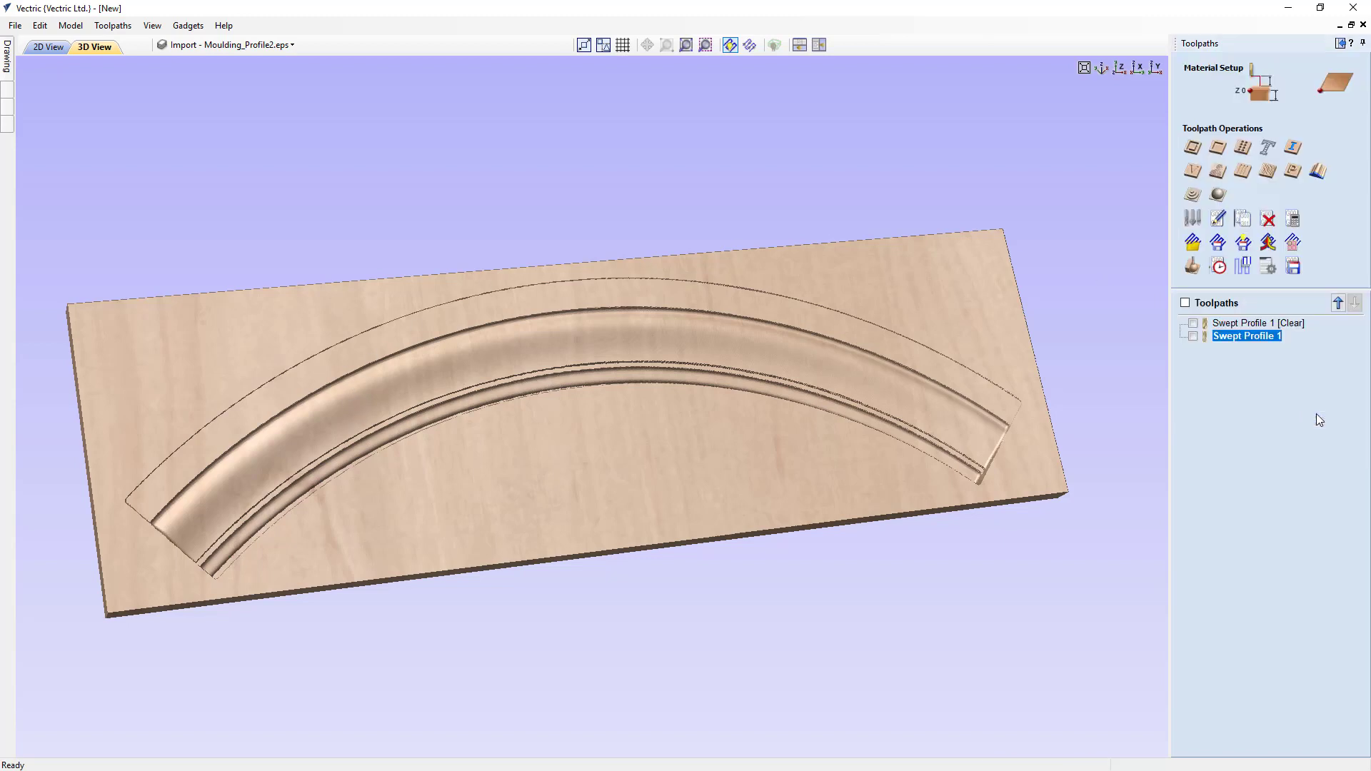
- Save the job as Molding_Toolpath_Example_2.crv in the Moulding_Toolpath_FILES folder
left_click(14, 26)
left_click(30, 105)
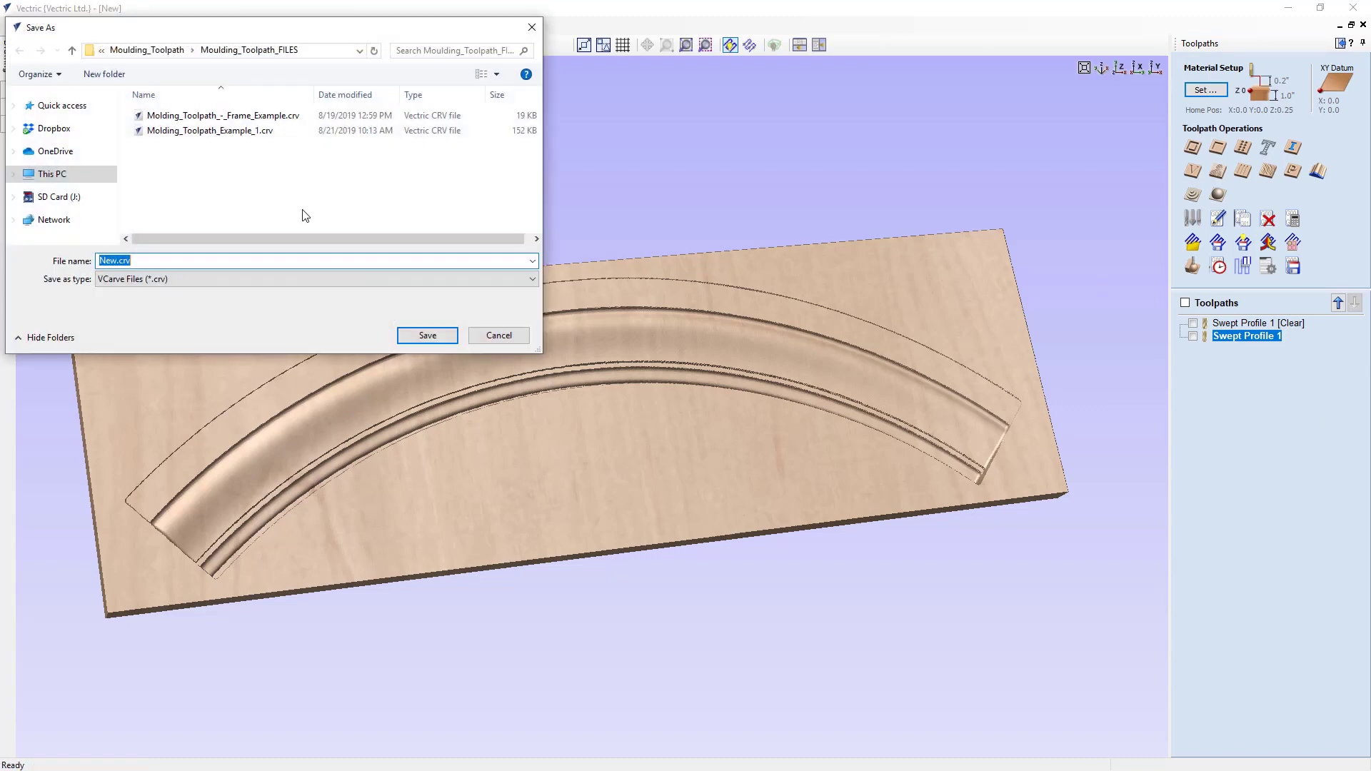
left_click(252, 117)
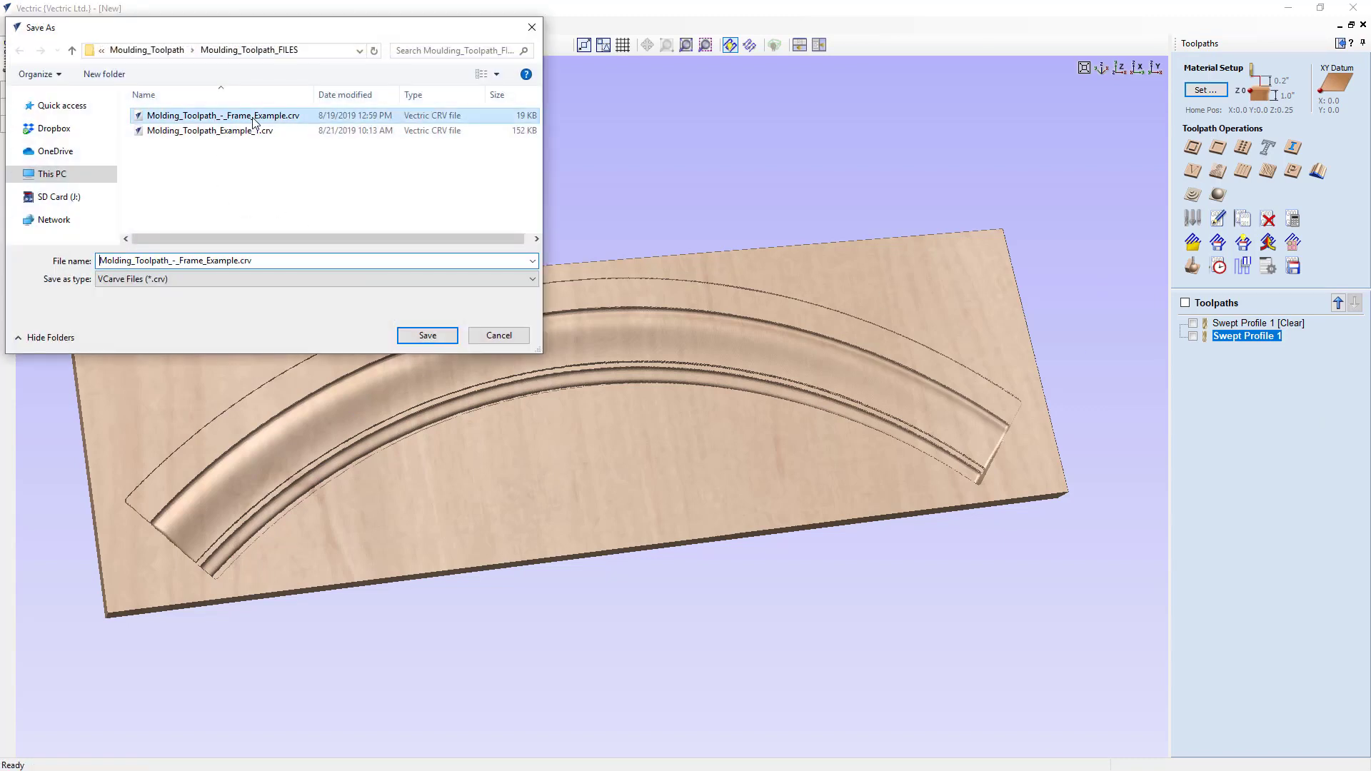
left_click(244, 131)
left_click(210, 260)
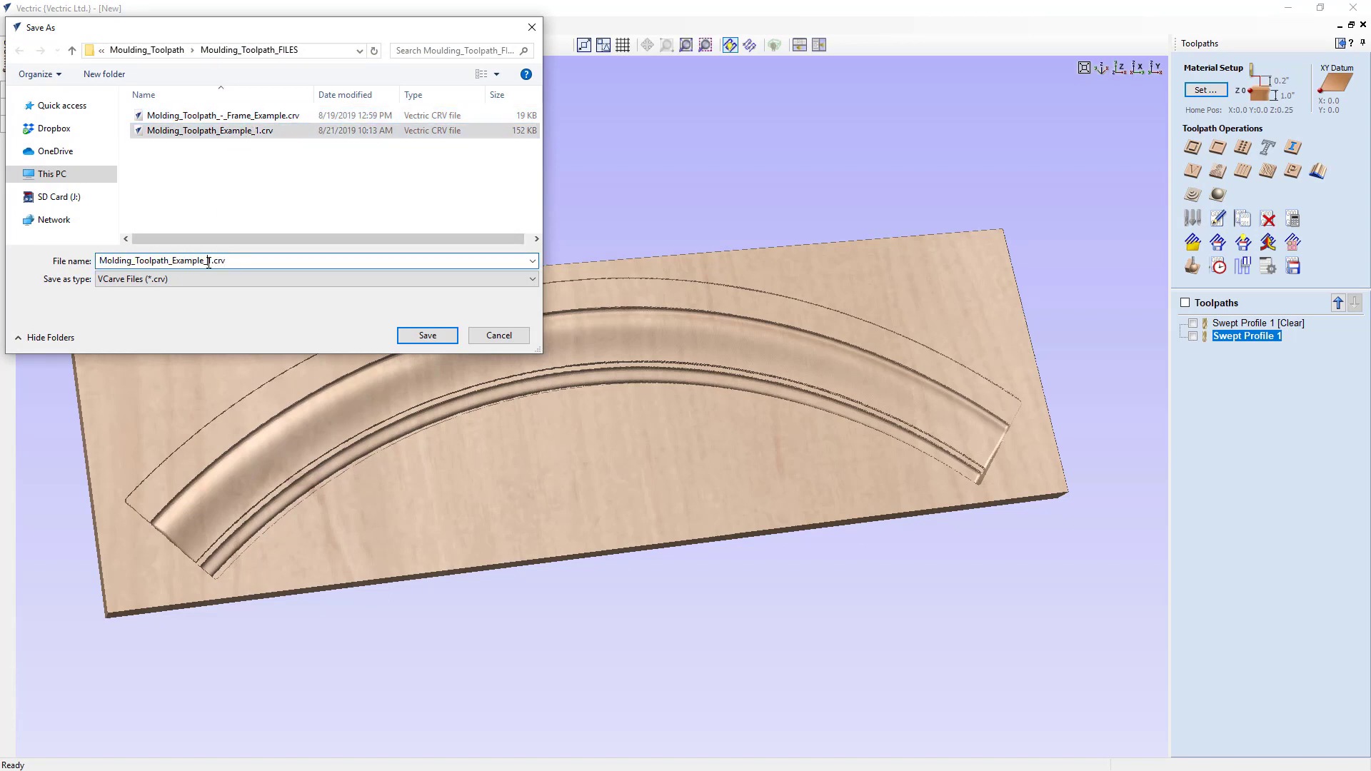
key("Delete")
type("2")
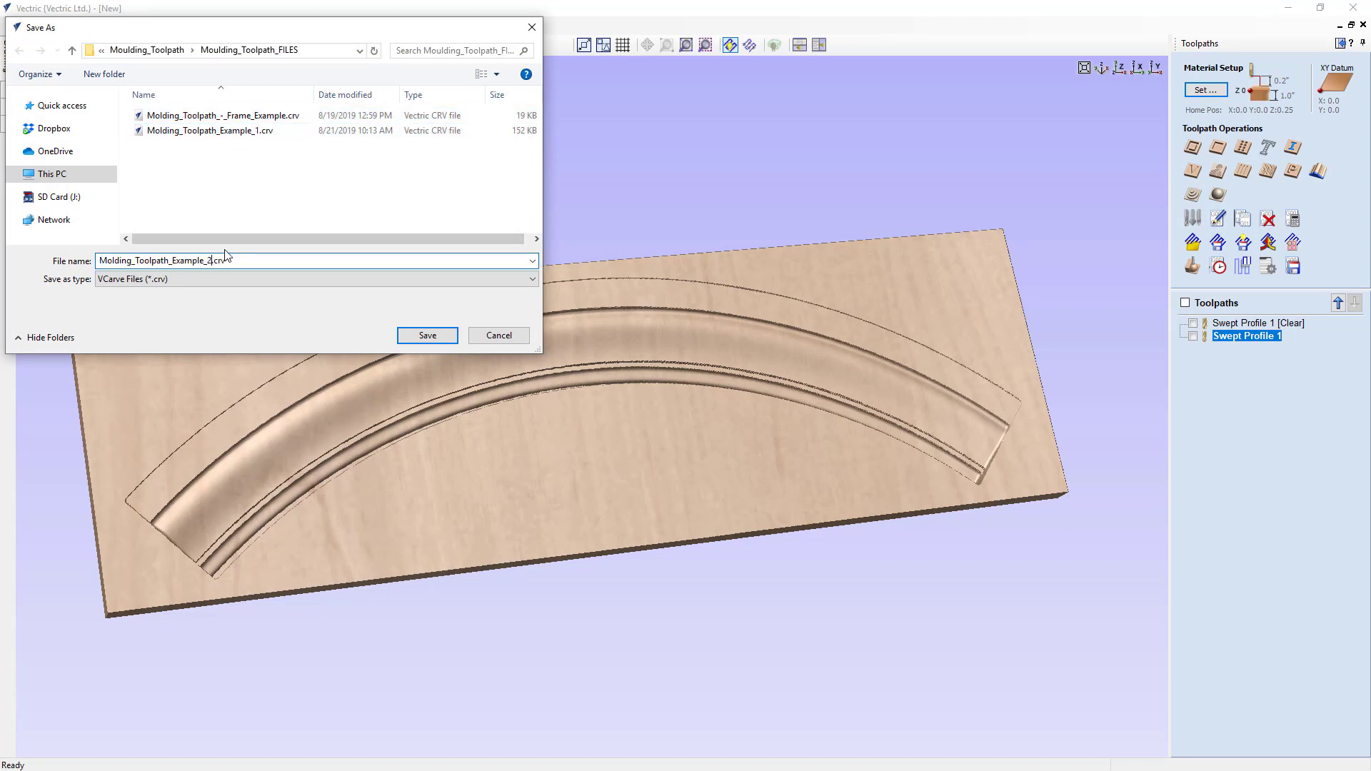
left_click(409, 336)
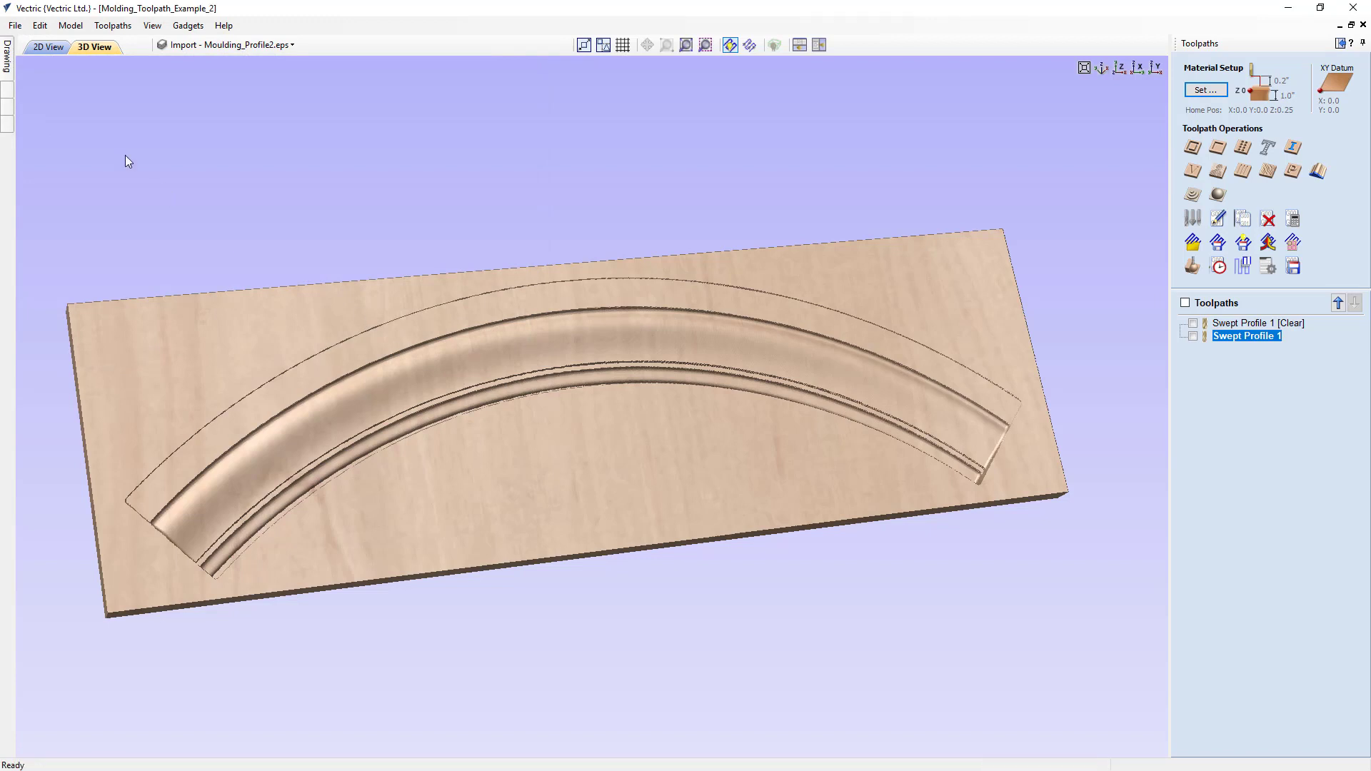
- Close the current job and open Molding_Toolpath_-_Frame_Example.crv
left_click(15, 26)
left_click(32, 75)
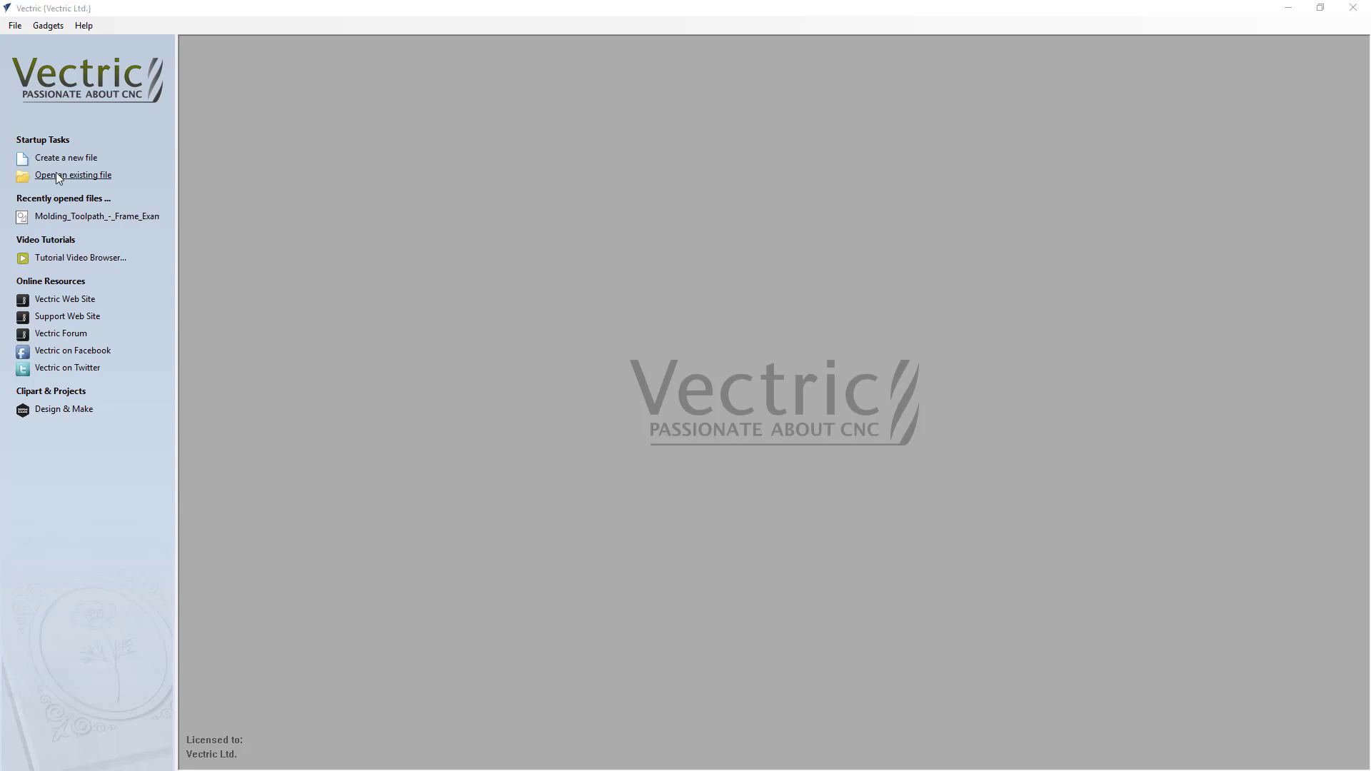
left_click(79, 176)
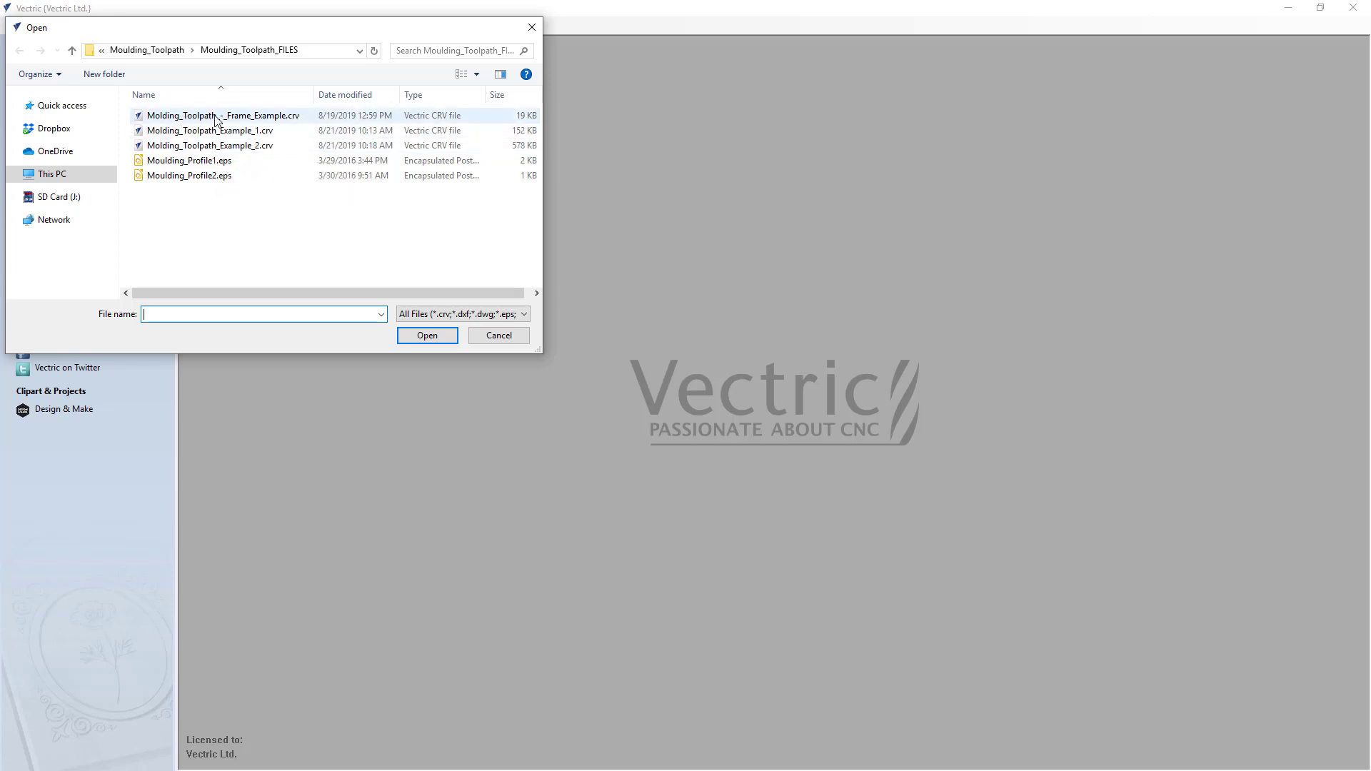
left_click(257, 121)
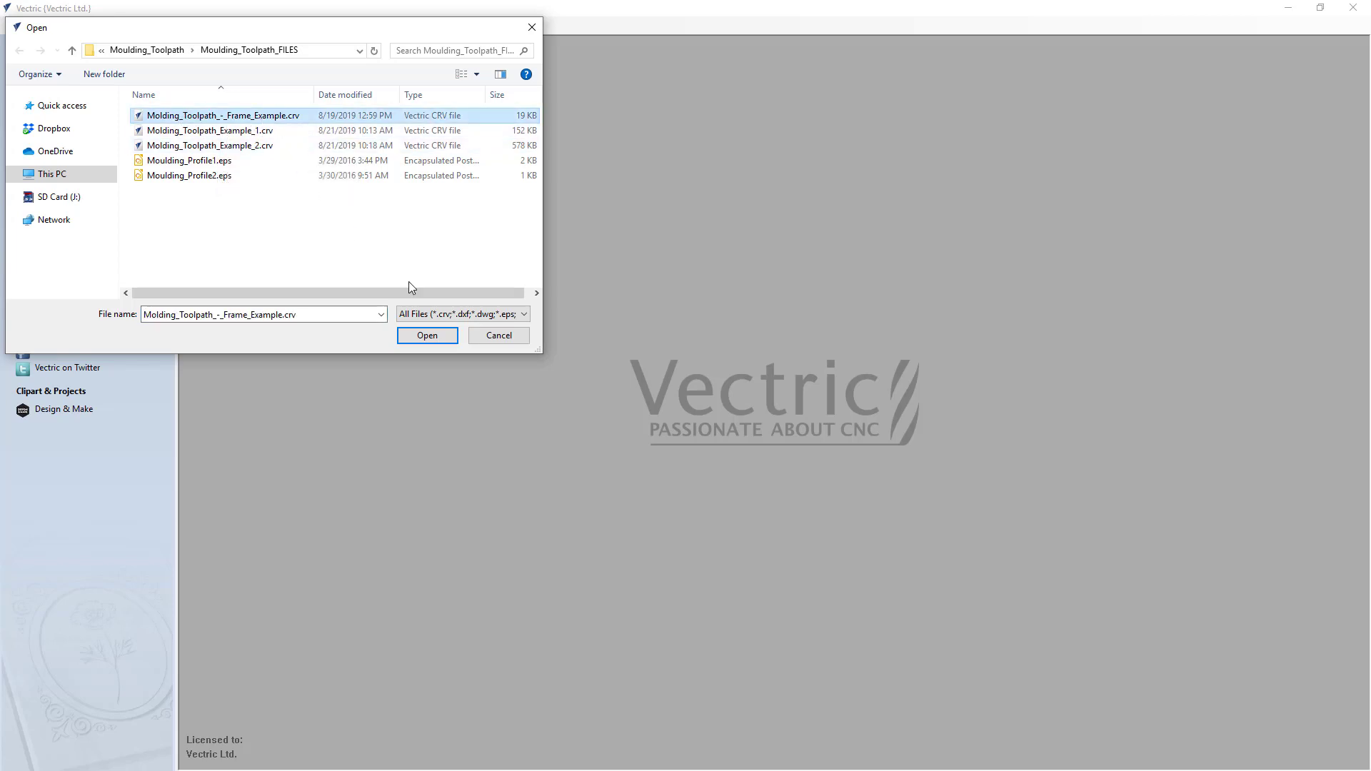
left_click(437, 341)
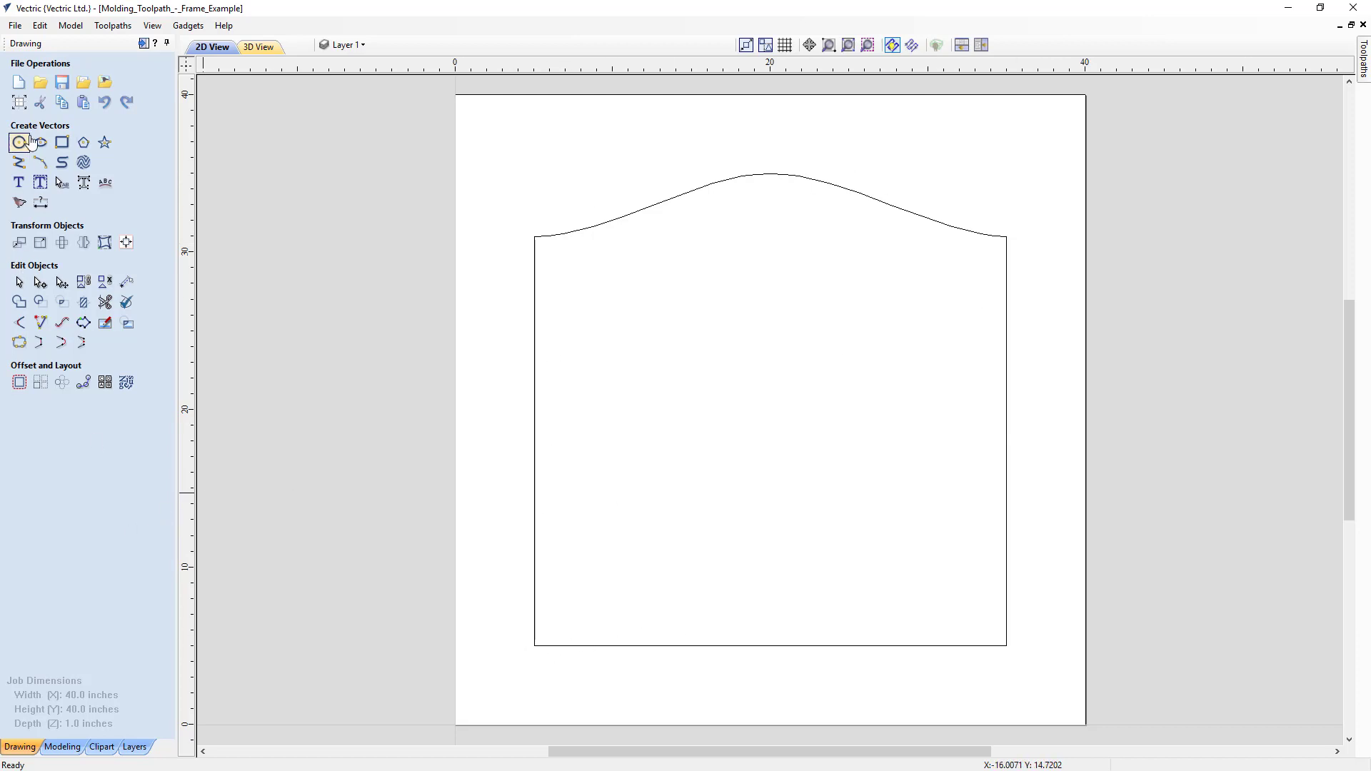
- Review the frame job's setup without changes and look through the Moulding Profiles folder of the clipart library
left_click(19, 103)
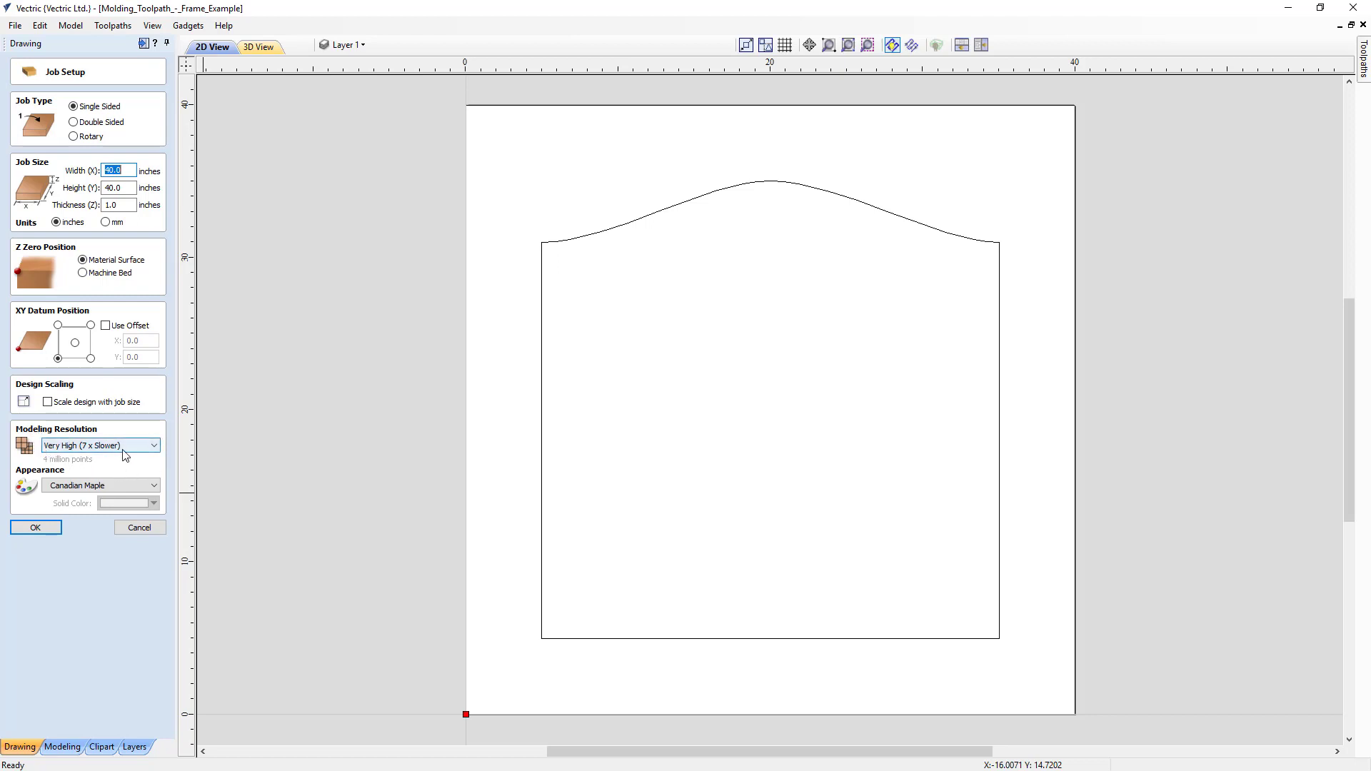
left_click(32, 528)
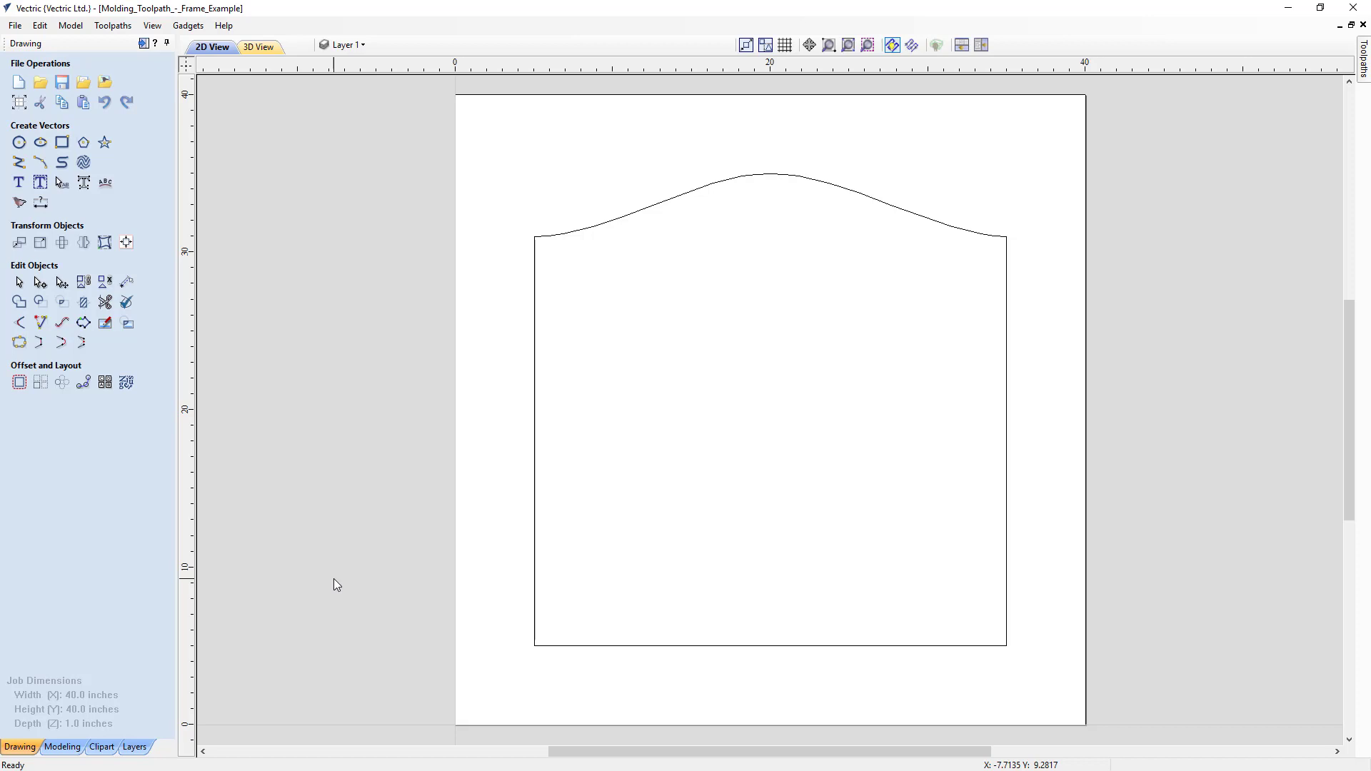
left_click(101, 747)
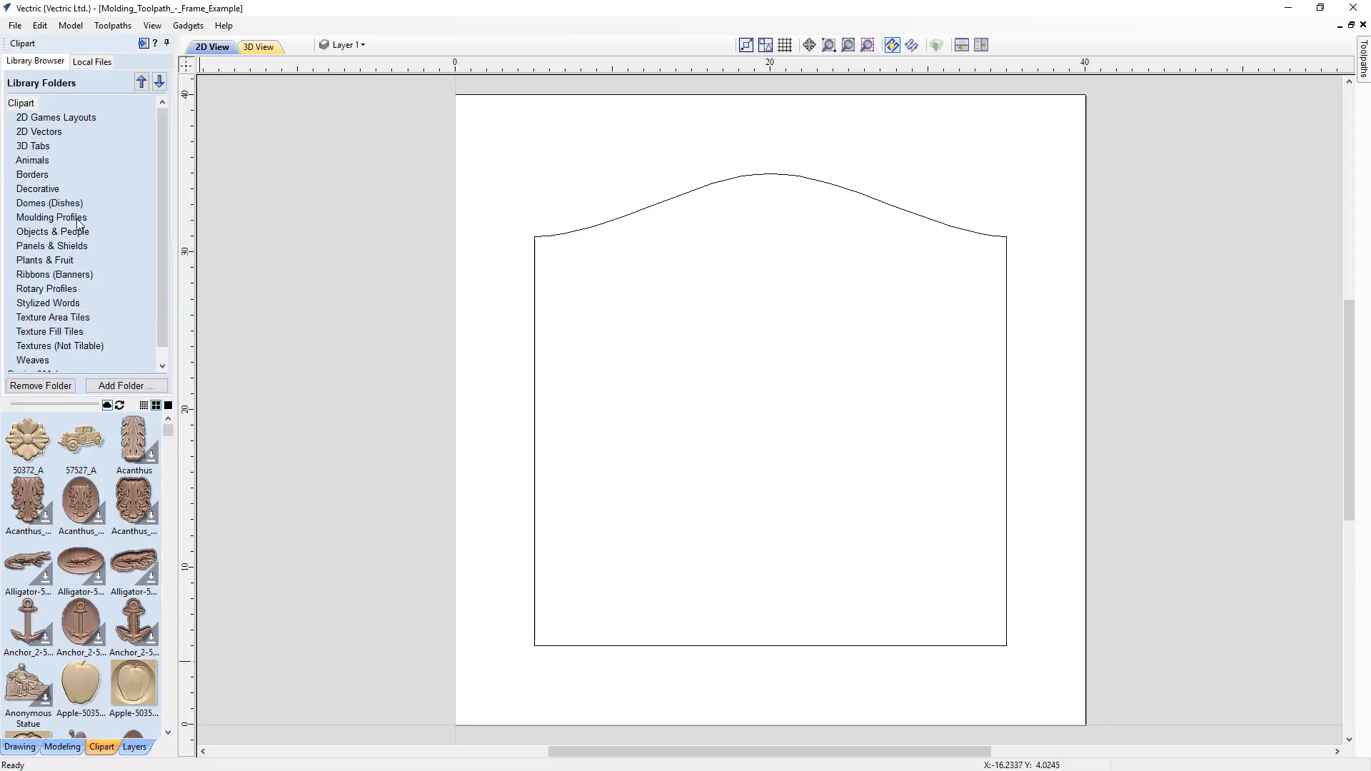
left_click(52, 217)
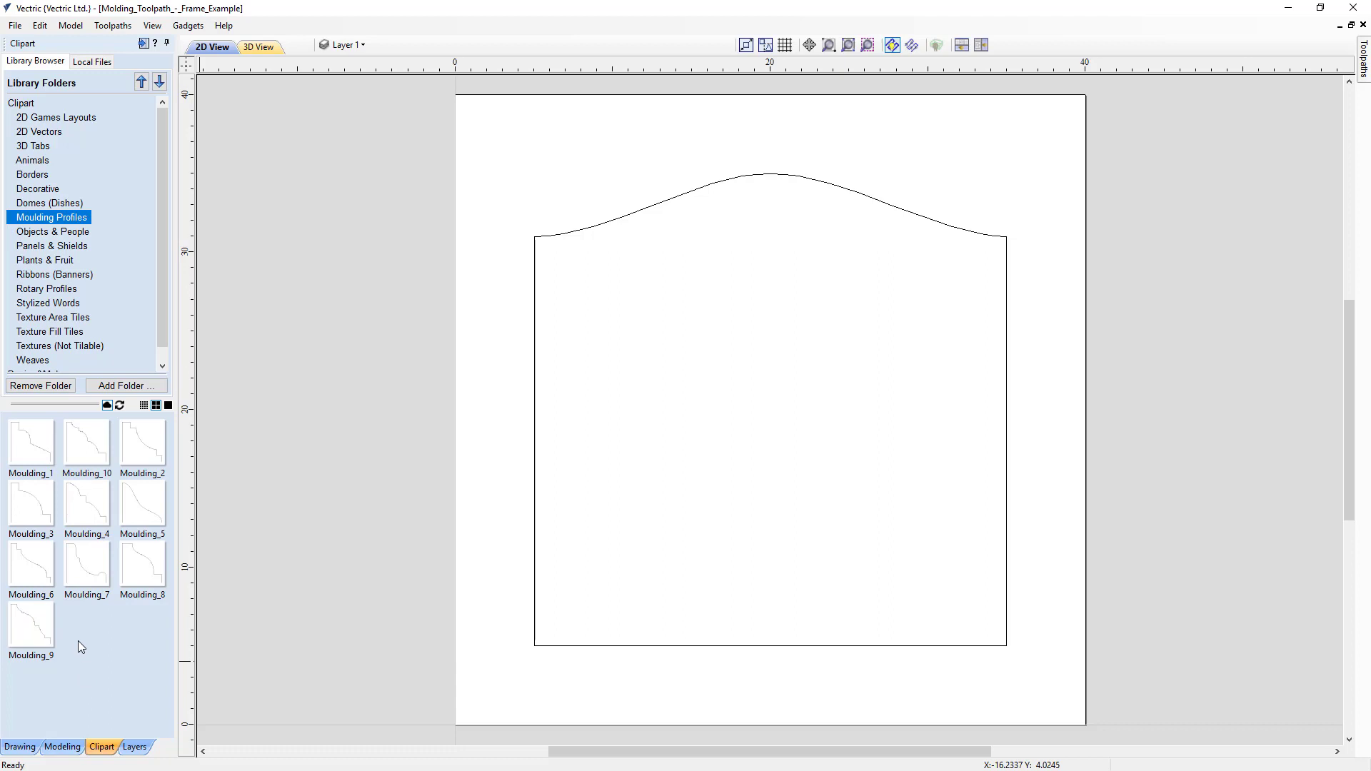
- Import the vectors from Moulding_Profile2.eps into the frame job
left_click(19, 747)
left_click(81, 84)
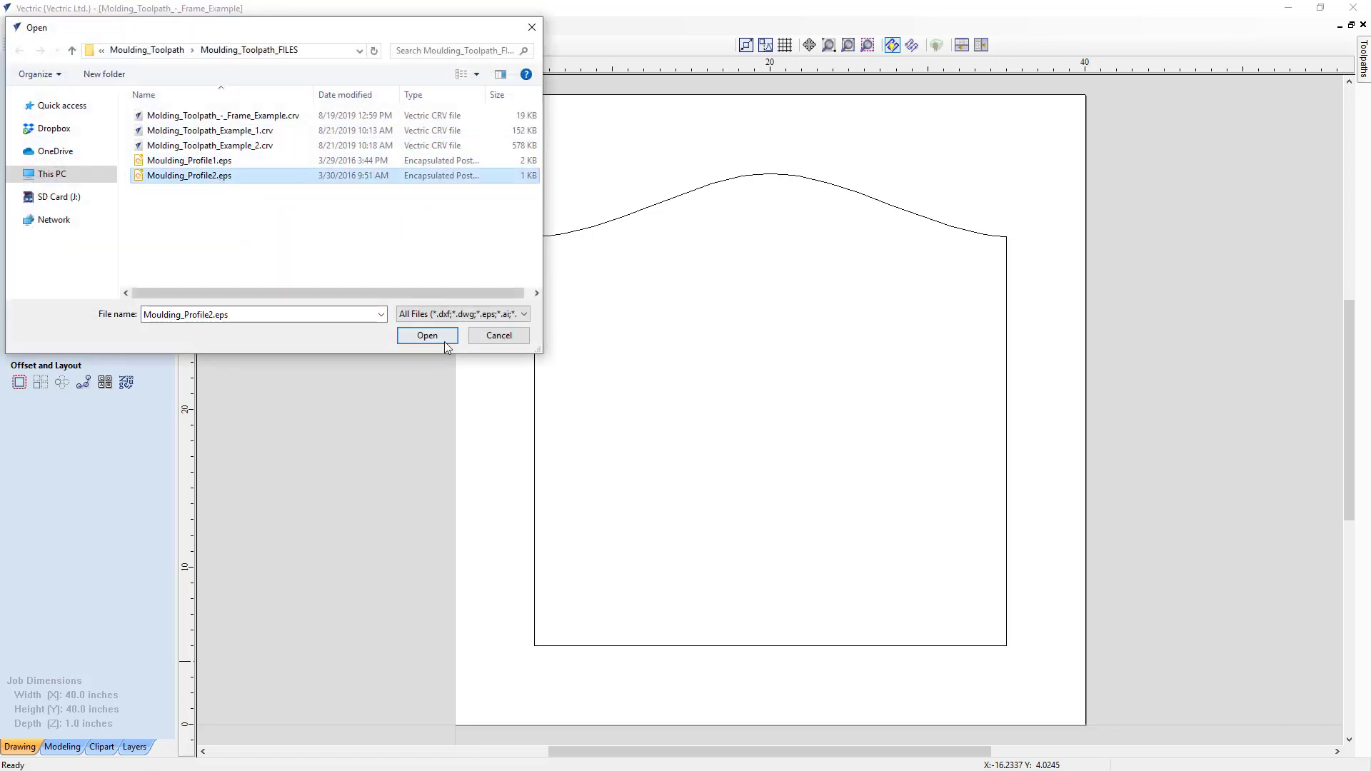
left_click(422, 336)
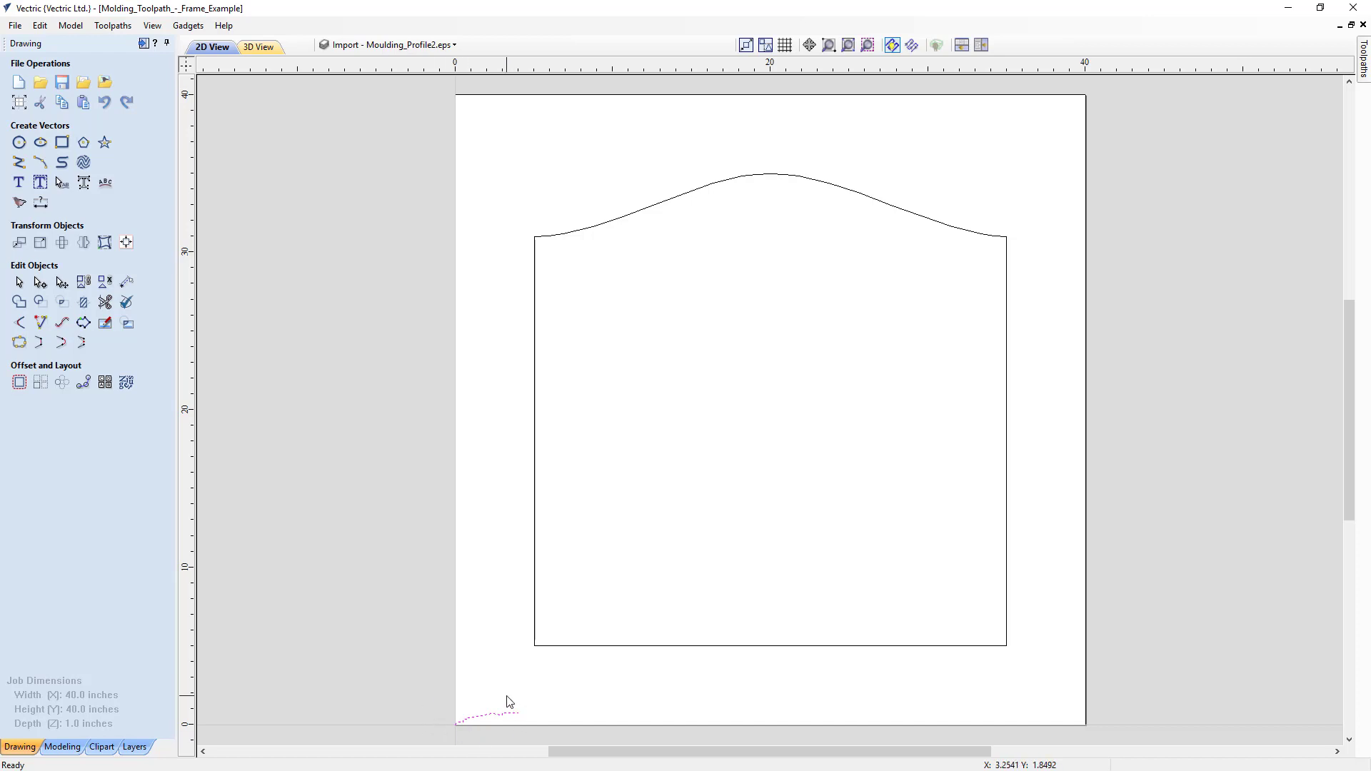
- Start a moulding toolpath using the closed frame outline as the drive rail and the imported moulding vector as the profile
left_click(143, 44)
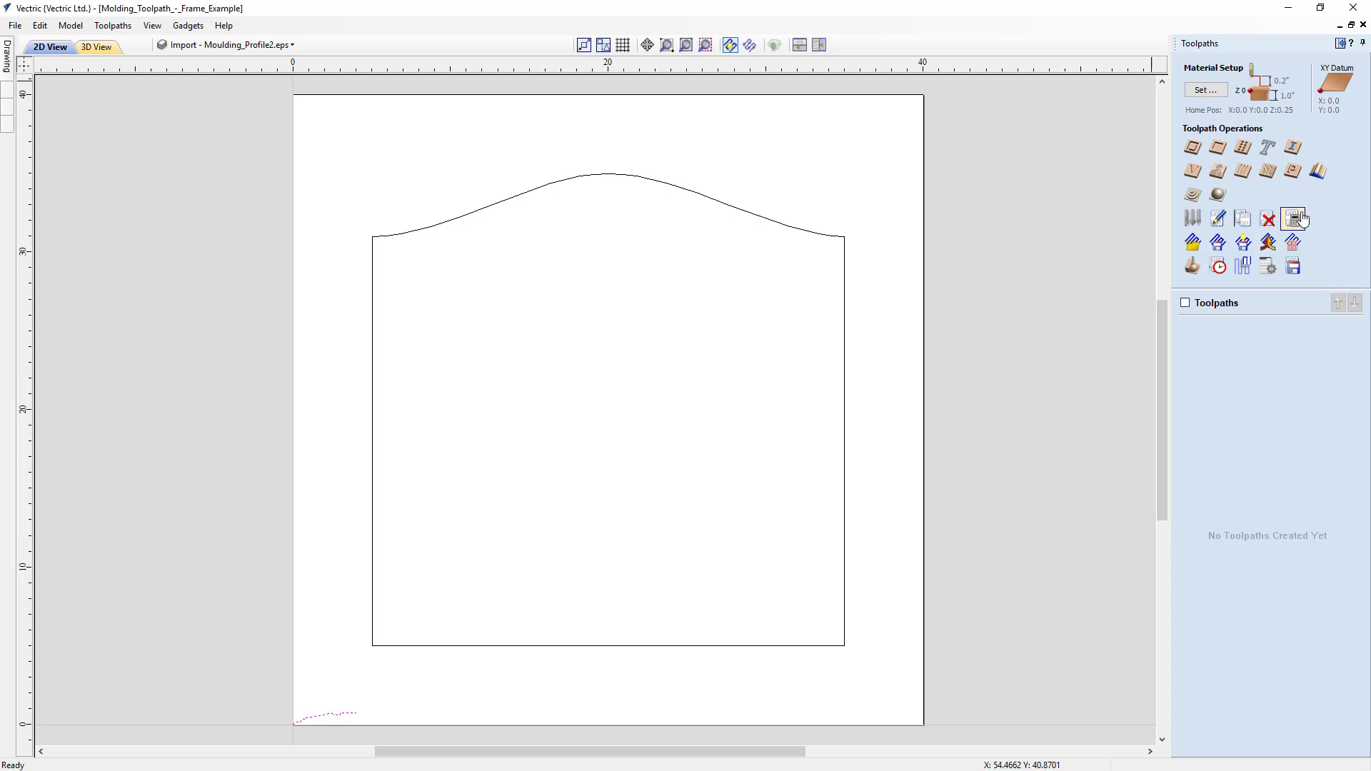
left_click(1316, 177)
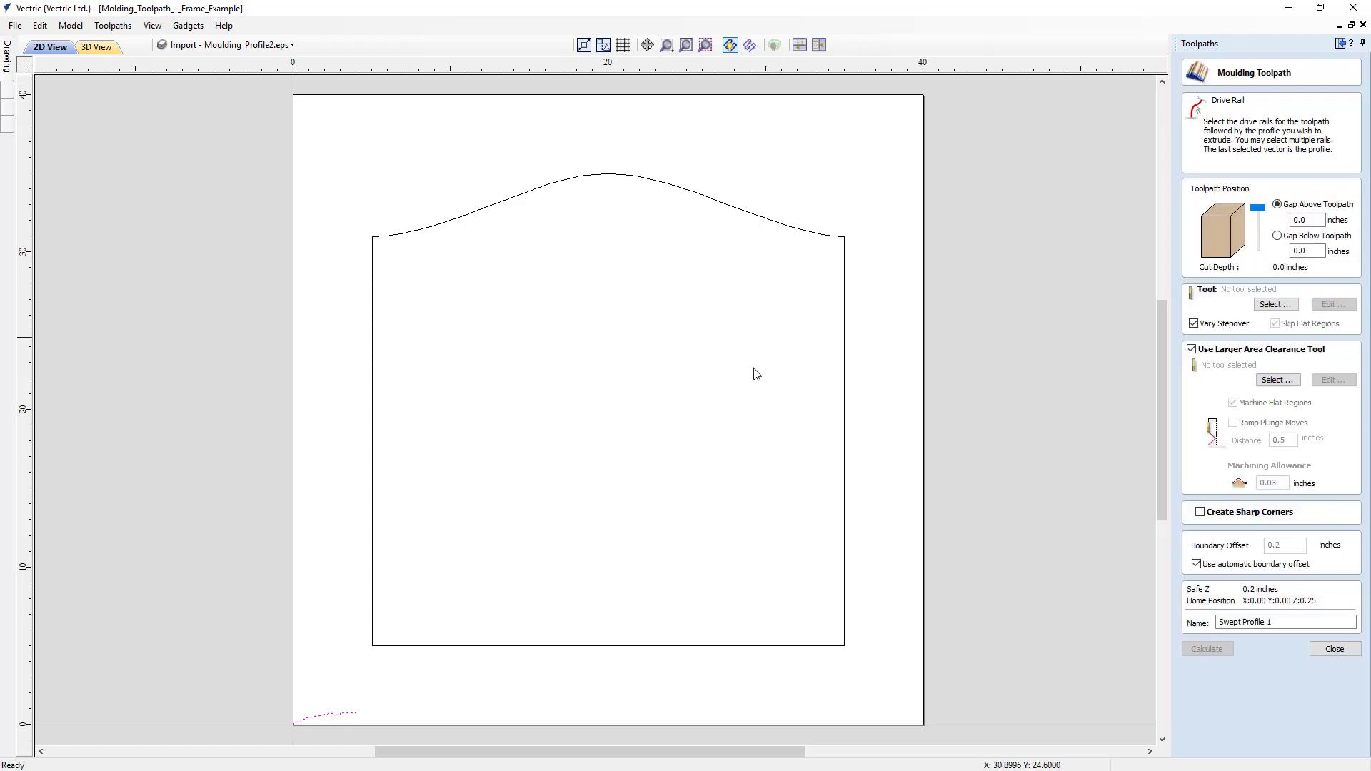
left_click(460, 647)
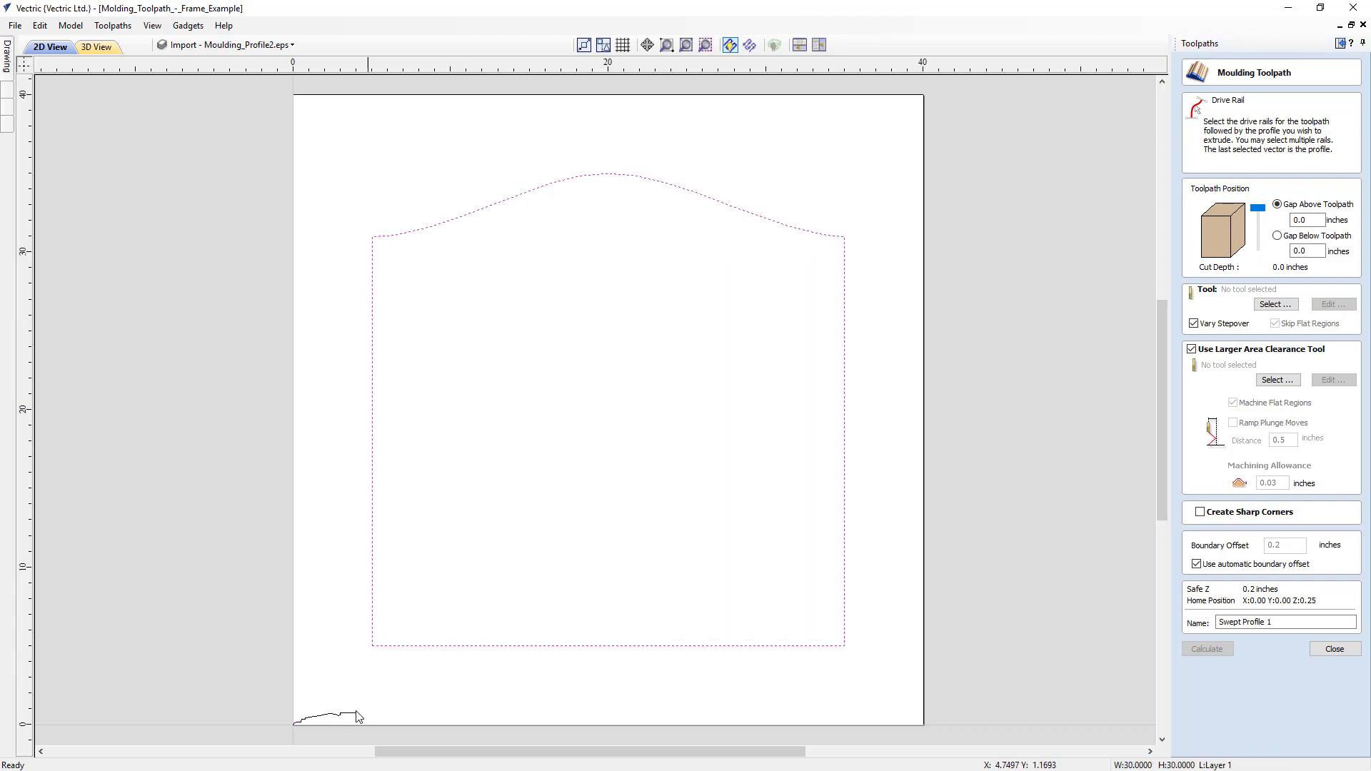
left_click(348, 714, "shift")
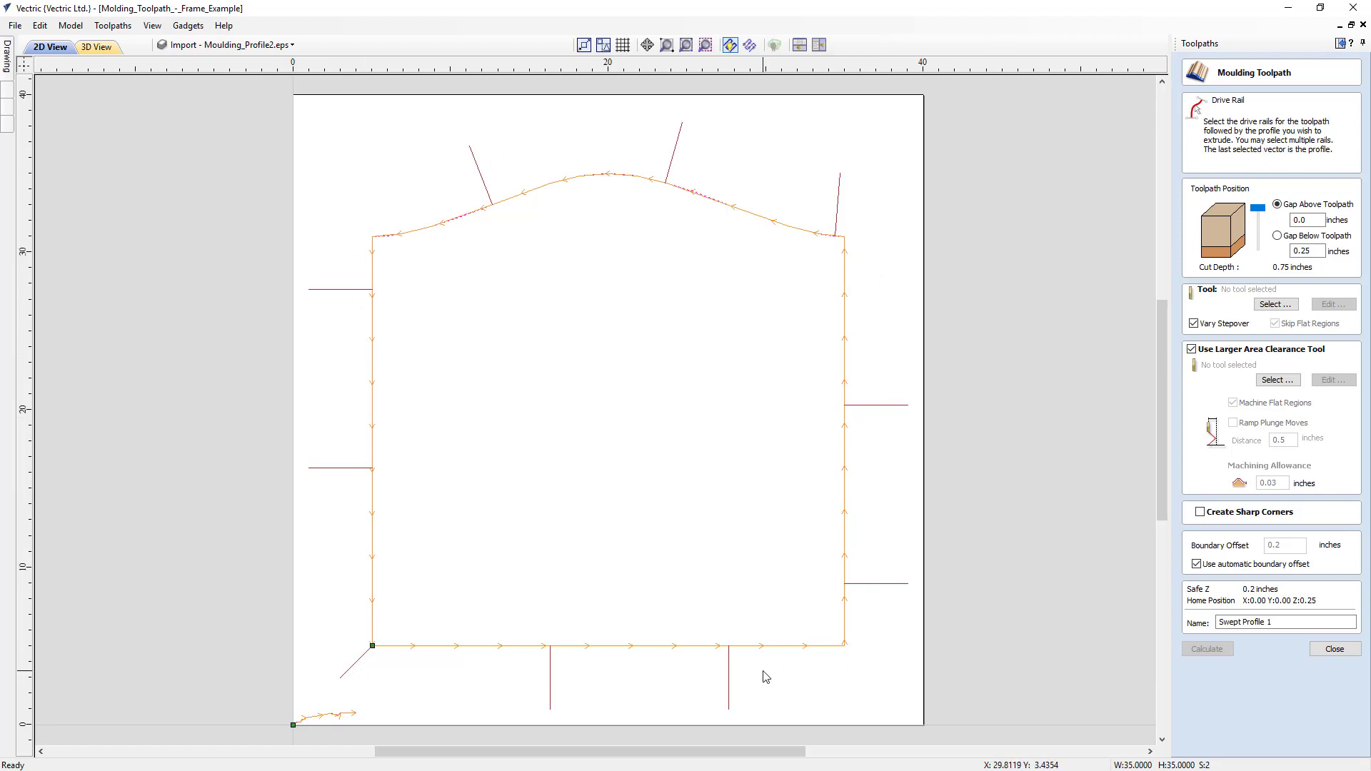
- Reverse the direction of the frame outline drive rail and set the gap above the toolpath to 0.05 inches
right_click(511, 652)
left_click(538, 657)
left_click_drag(1311, 221, 1260, 216)
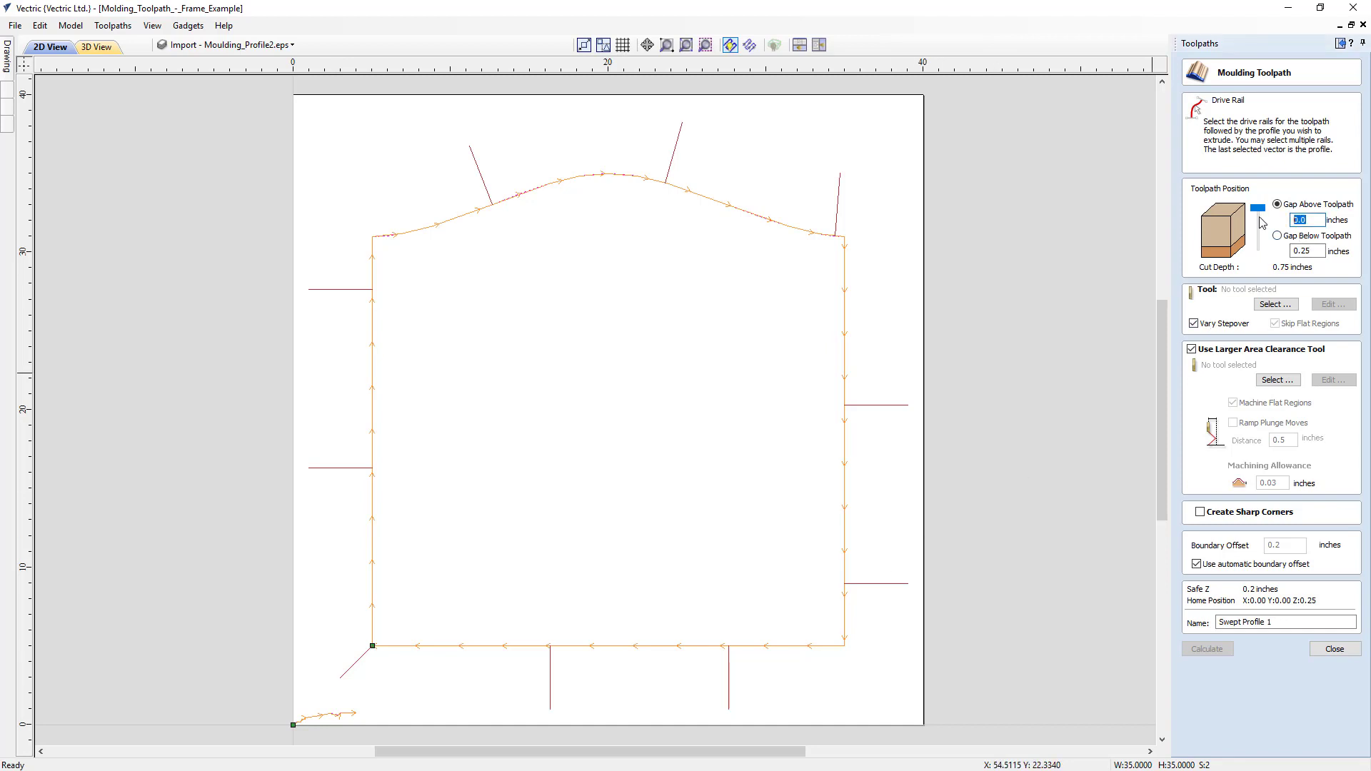
type(".05")
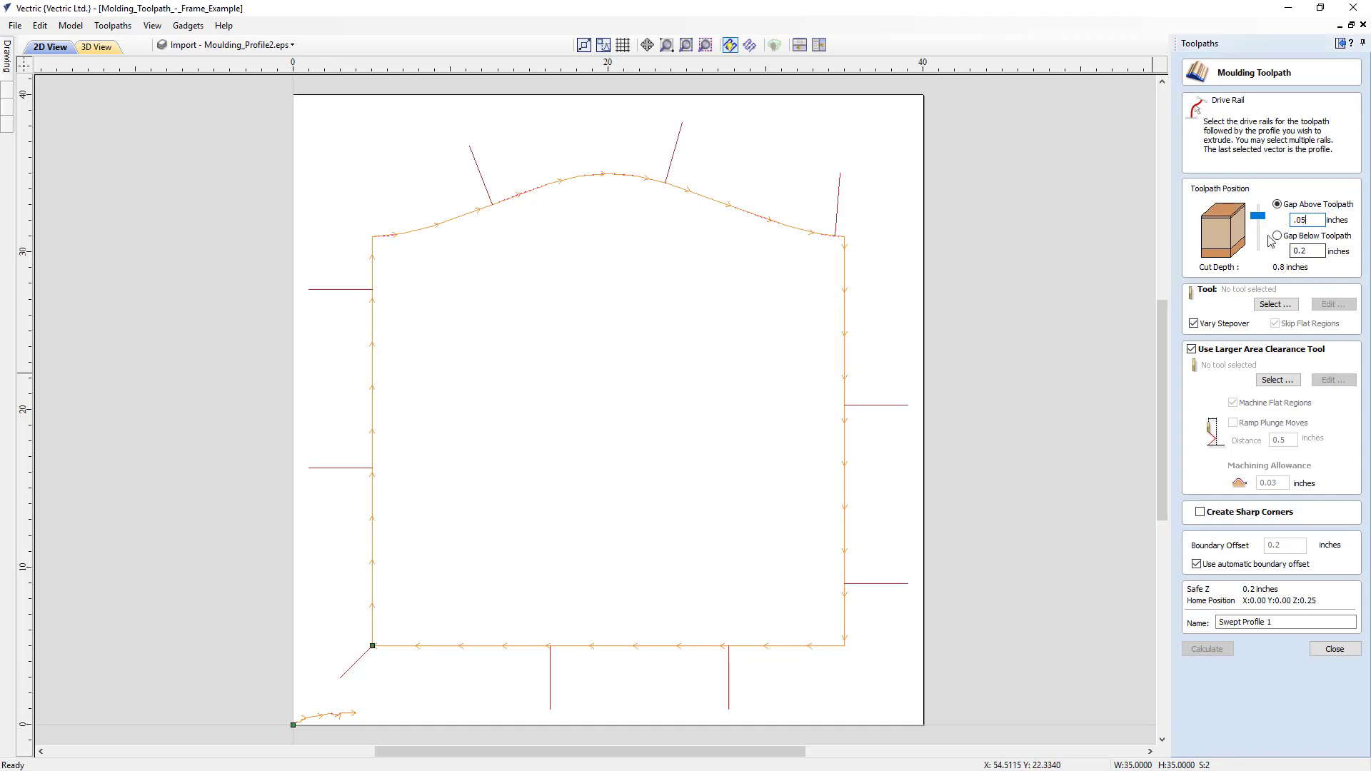
- Assign Ball Nose (1/4") as the moulding tool and End Mill (1/4") as the larger area clearance tool
left_click(1276, 305)
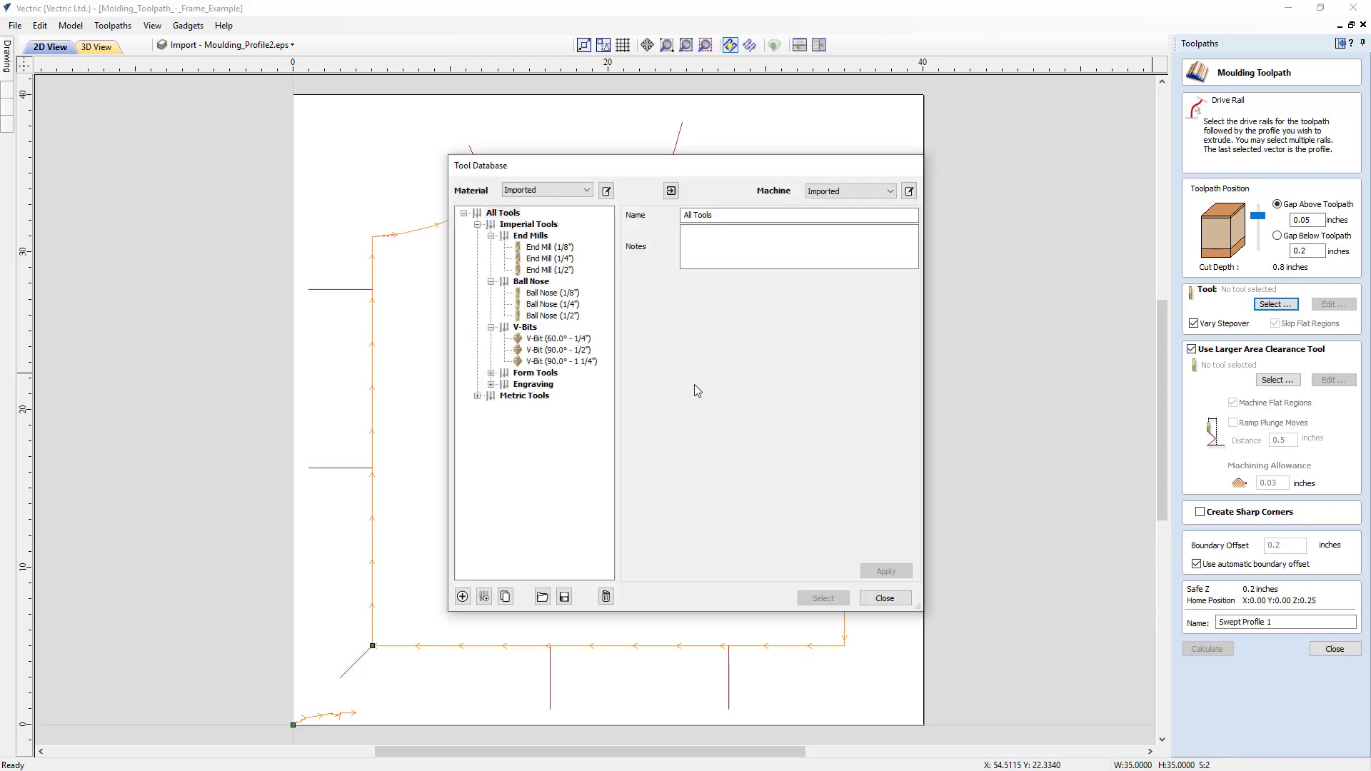
left_click(571, 306)
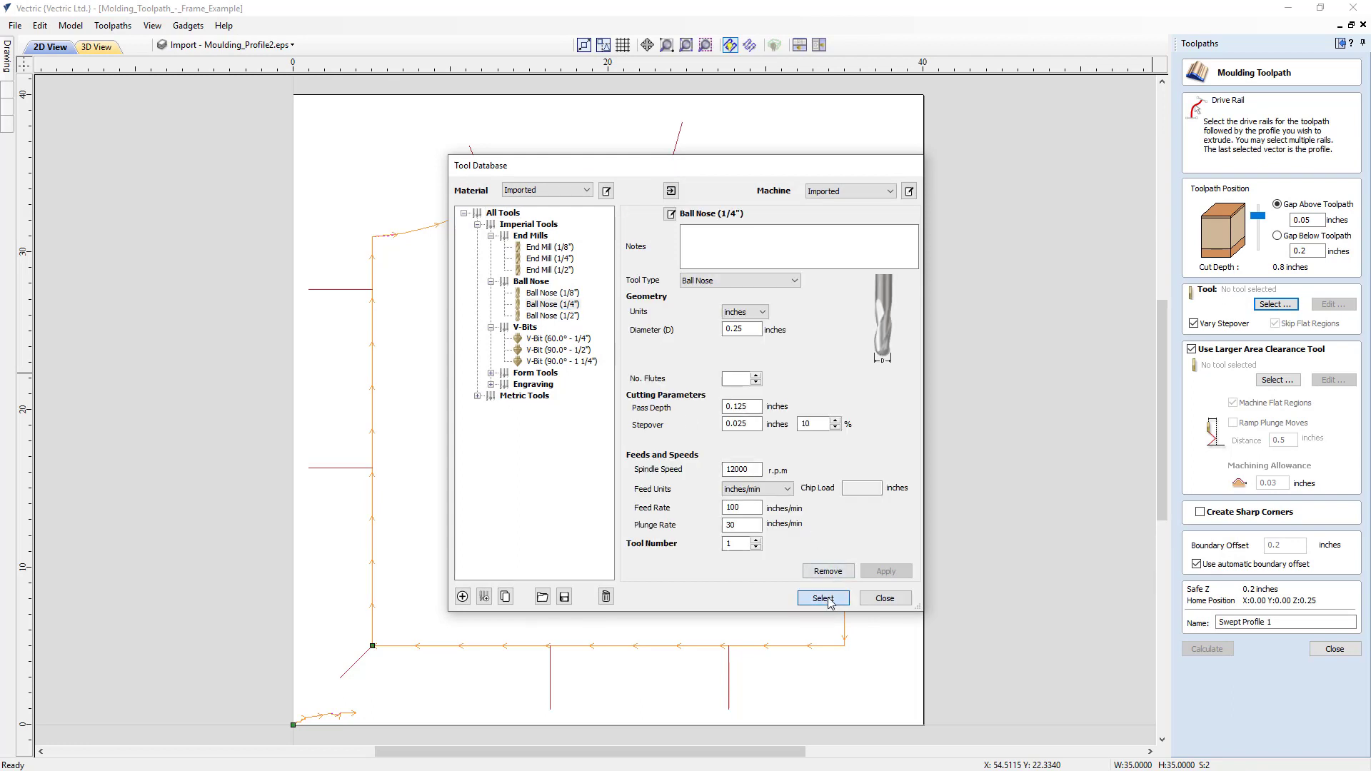
left_click(822, 598)
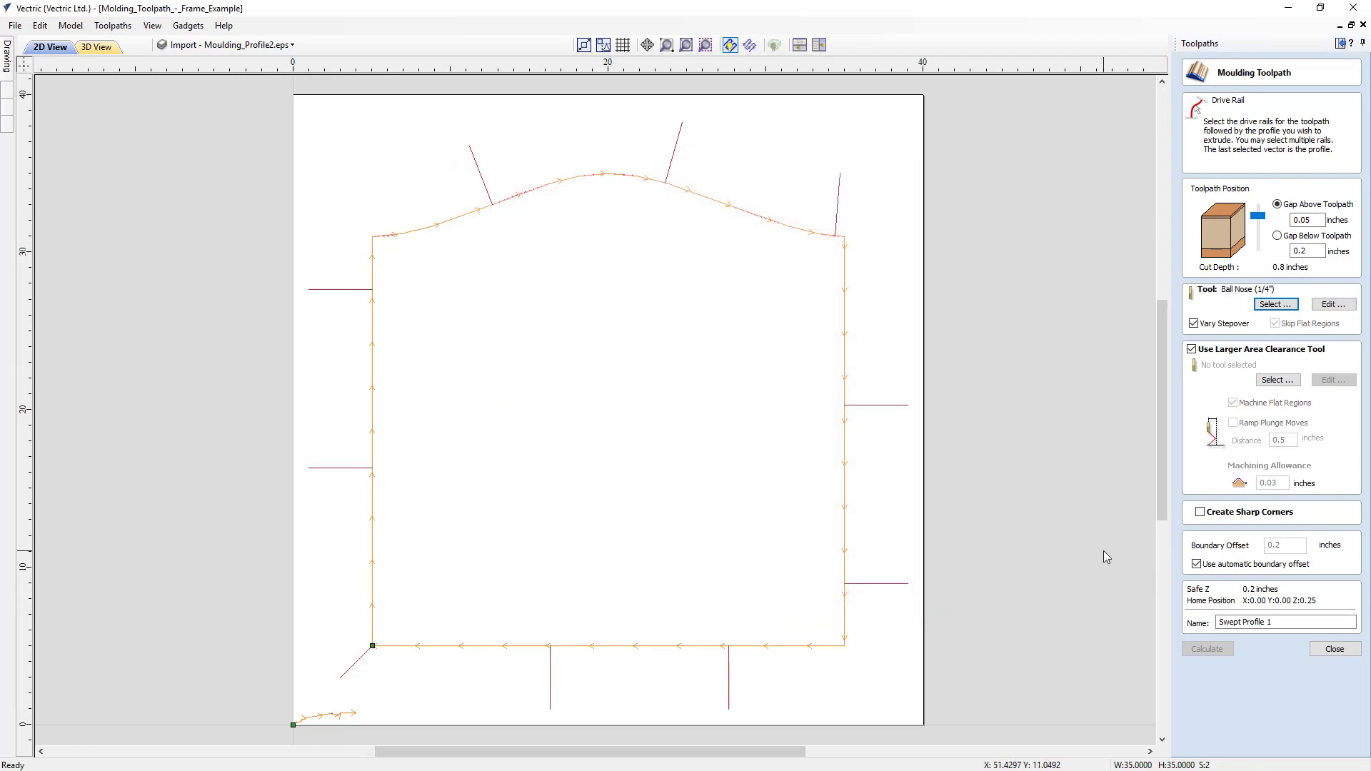
left_click(1269, 382)
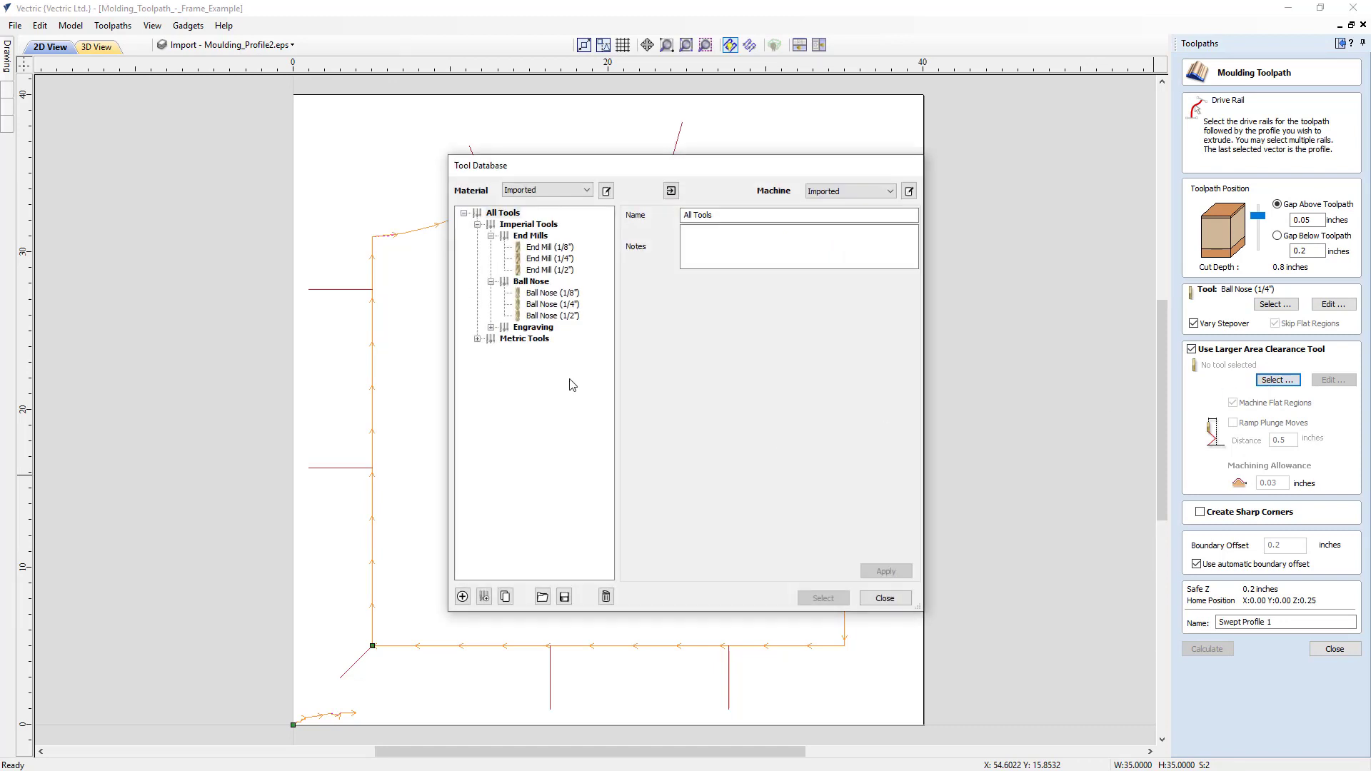
left_click(561, 260)
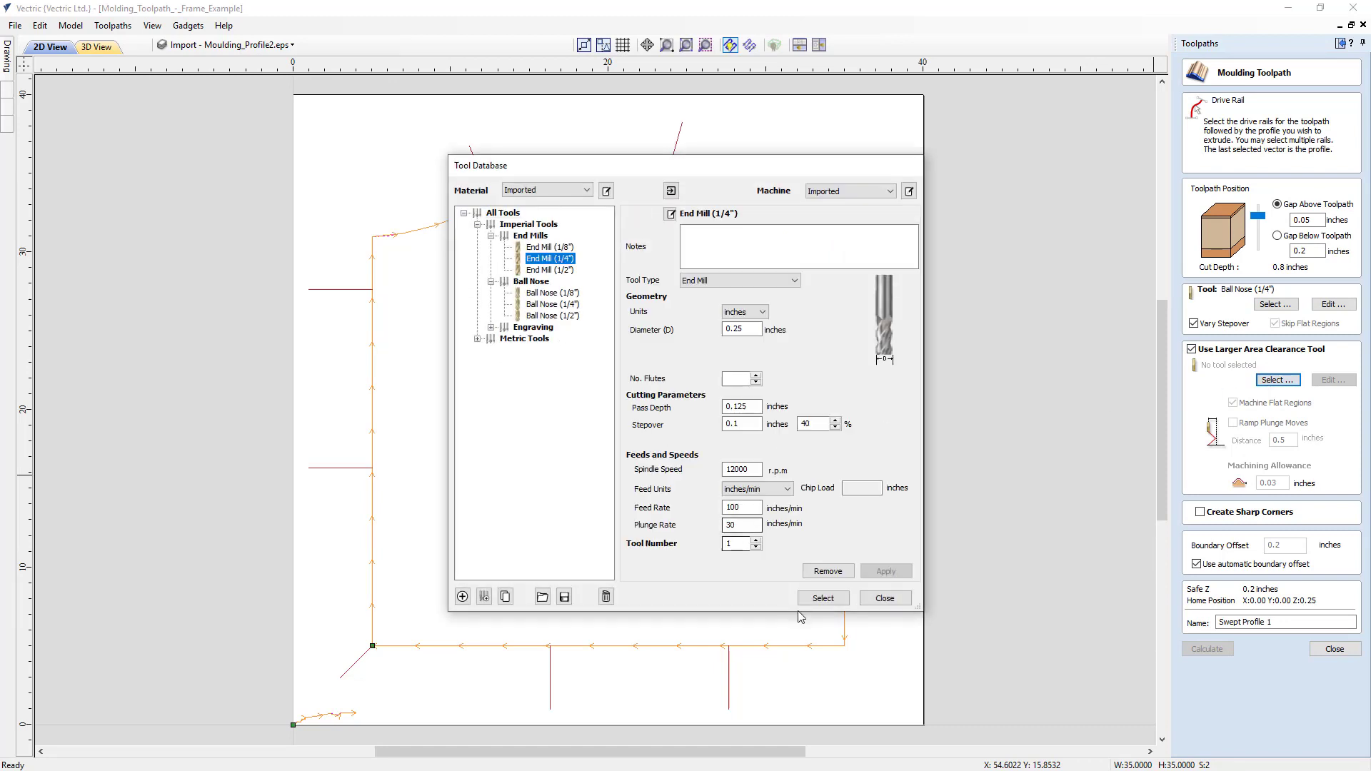
left_click(821, 598)
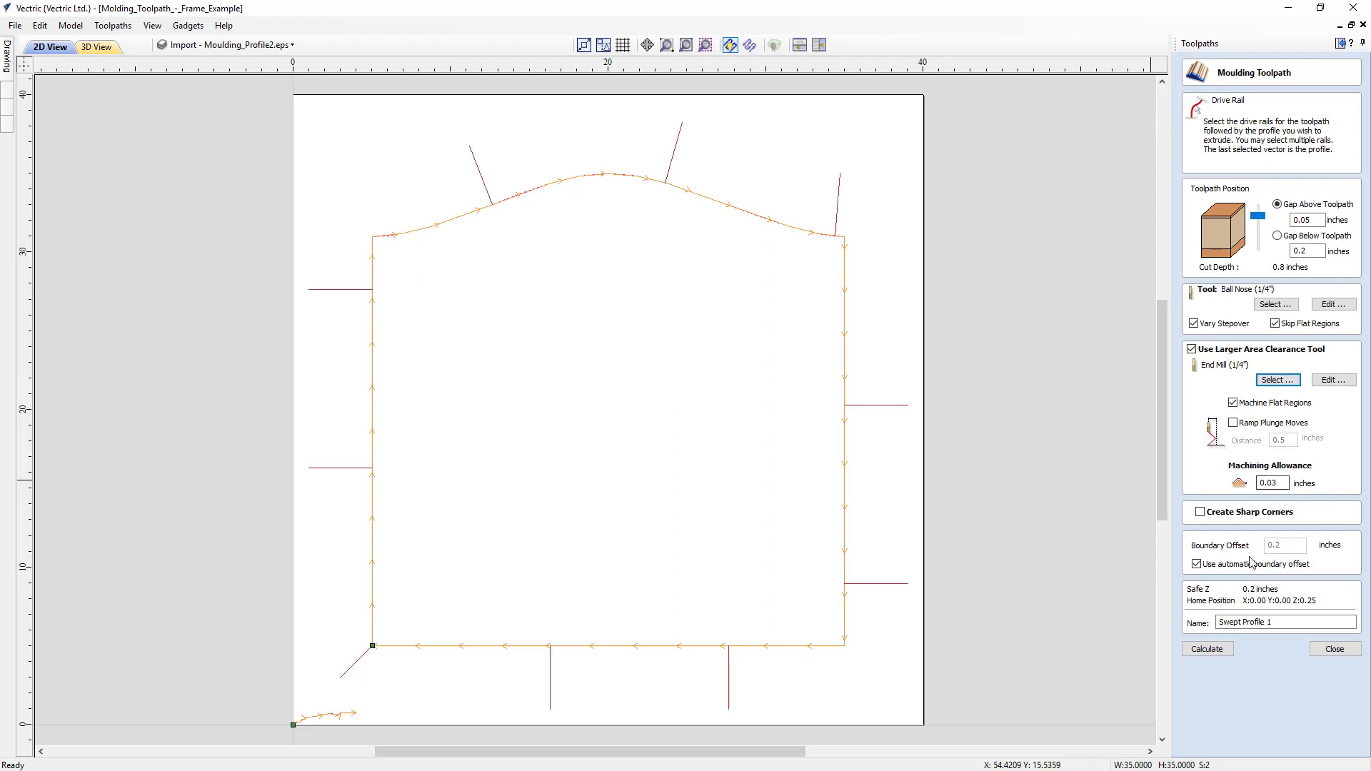
- Replace the automatic boundary offset with a manual value of 0.1 inches and calculate the moulding toolpath
left_click(1196, 564)
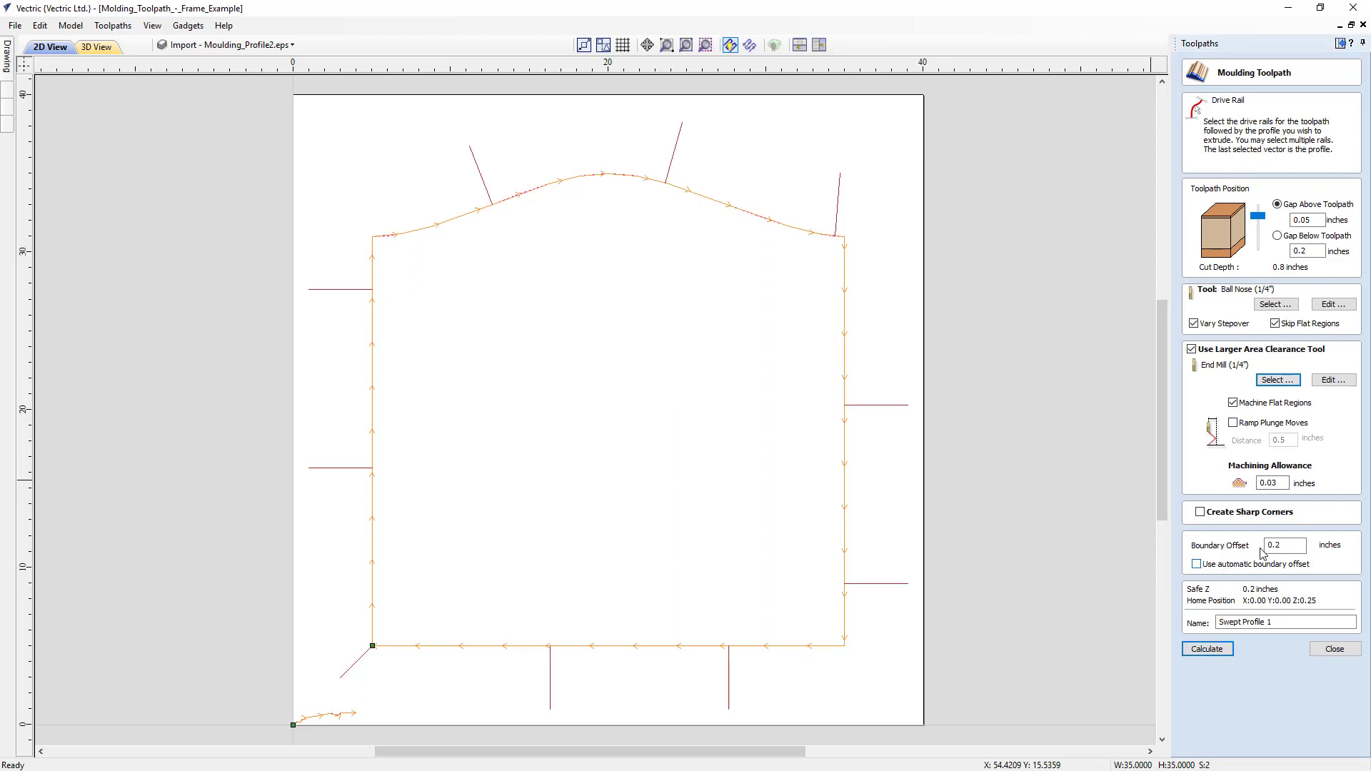
left_click(1278, 545)
left_click(1198, 649)
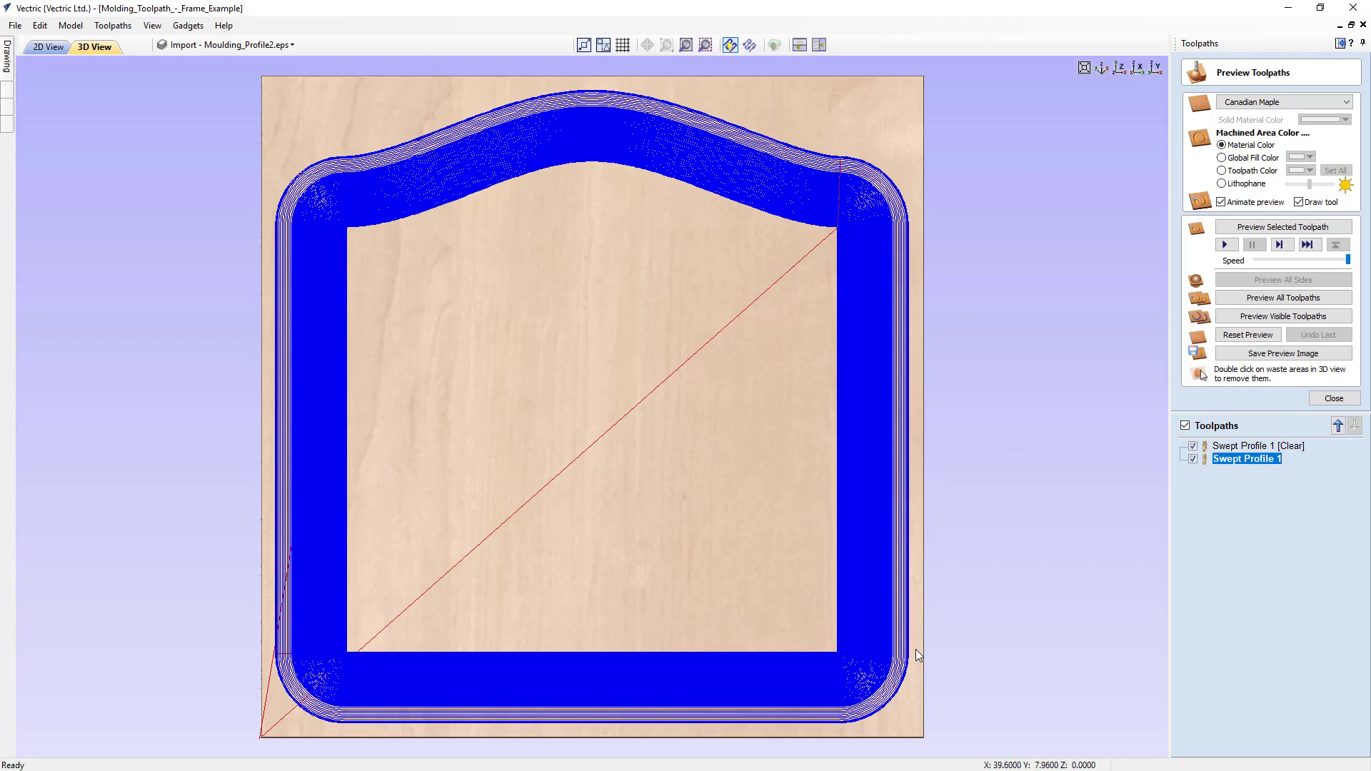
- Preview the visible toolpaths and examine the outer corners of the machined frame in 3D
left_click(1264, 317)
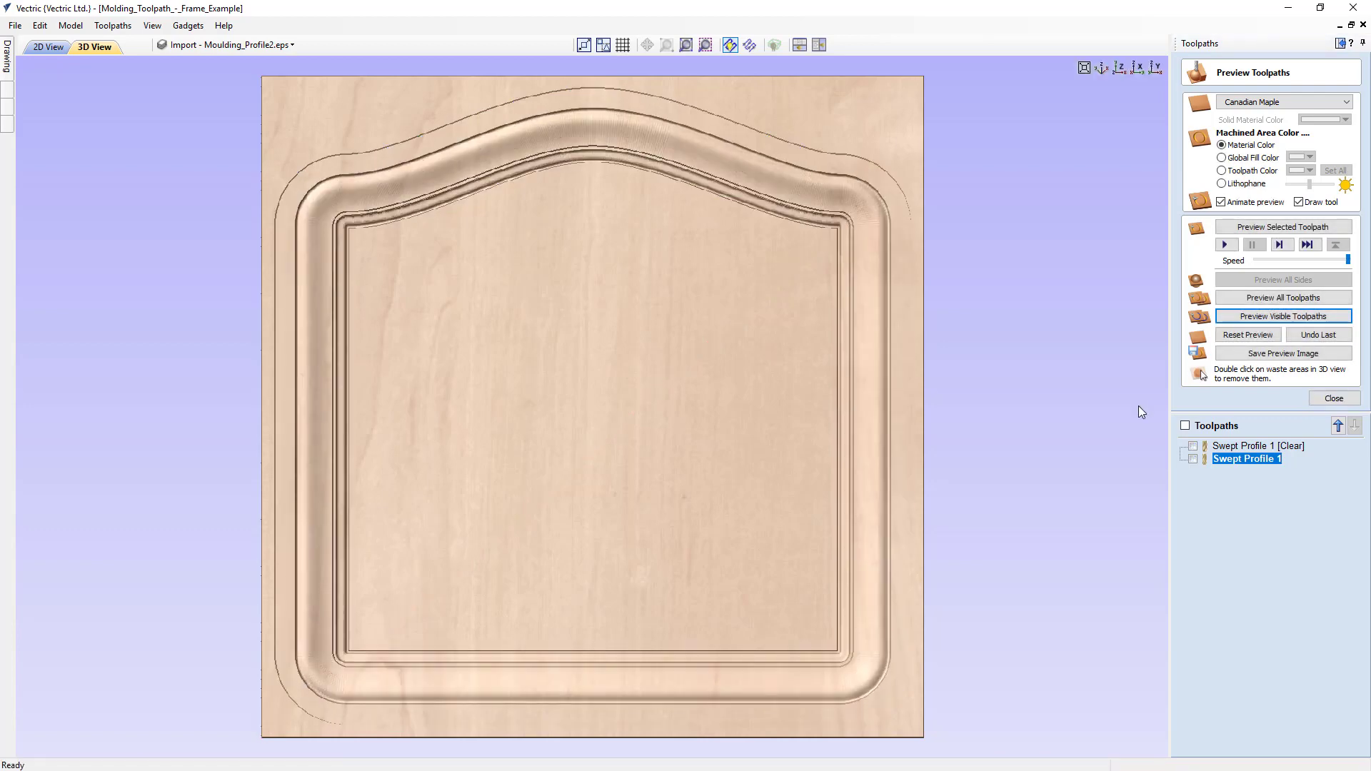
left_click_drag(513, 610, 444, 350)
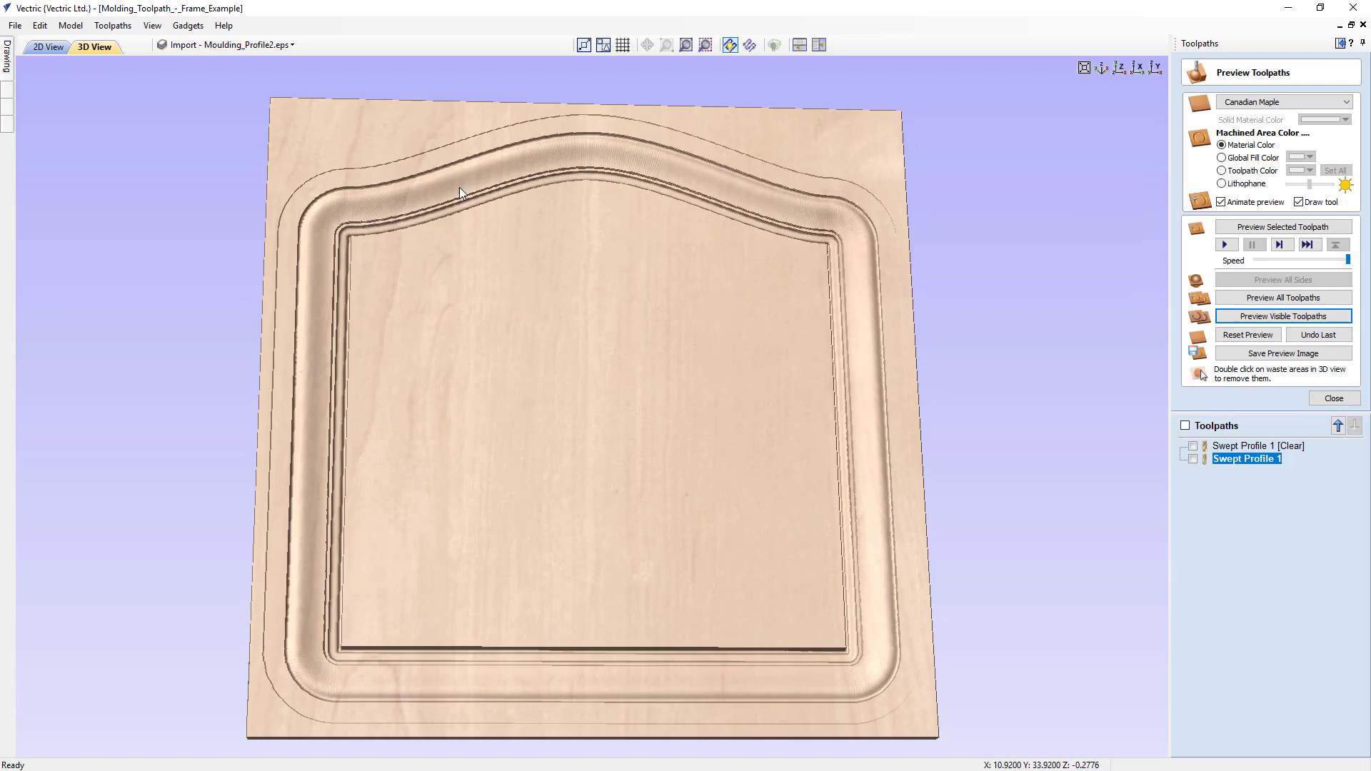
left_click_drag(752, 357, 679, 423)
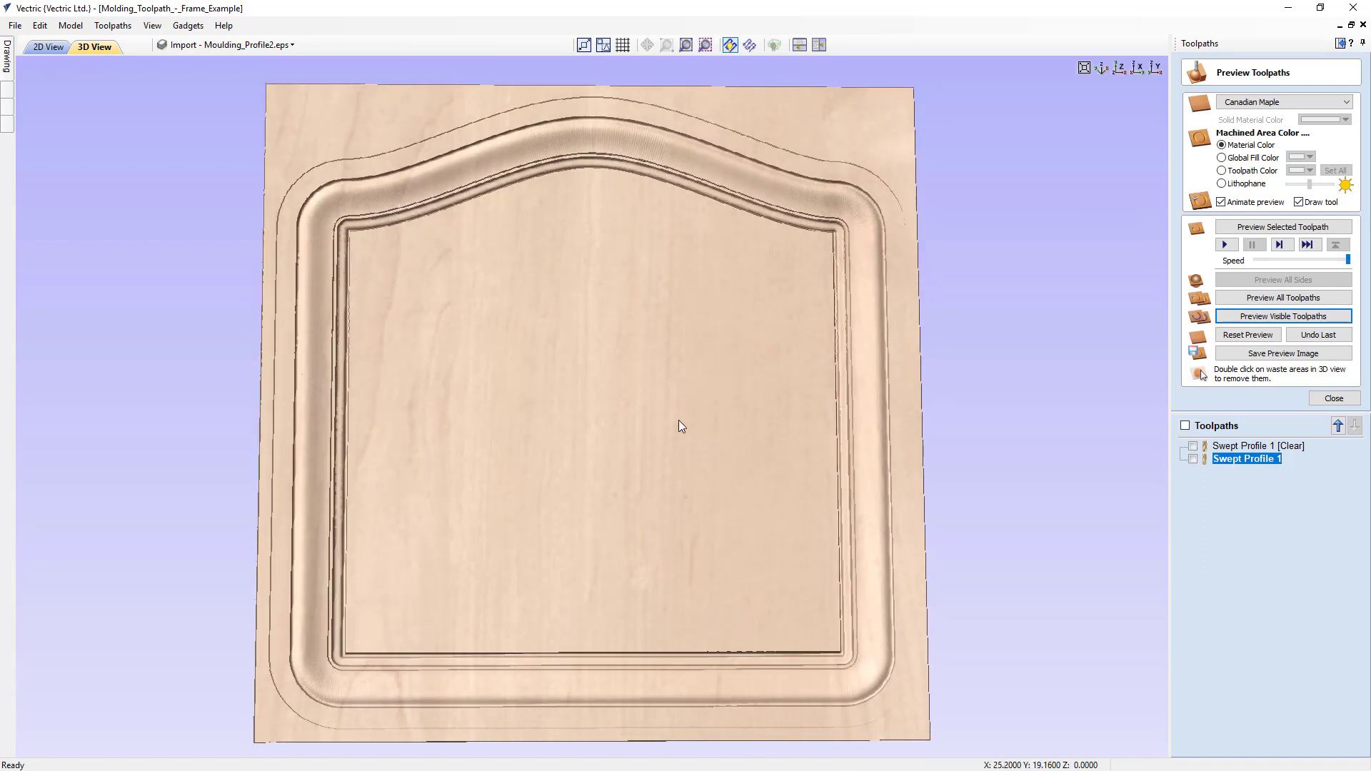
- Recalculate the moulding toolpath with Create Sharp Corners enabled, and preview both toolpaths on a reset block to inspect the corners
double_click(1220, 448)
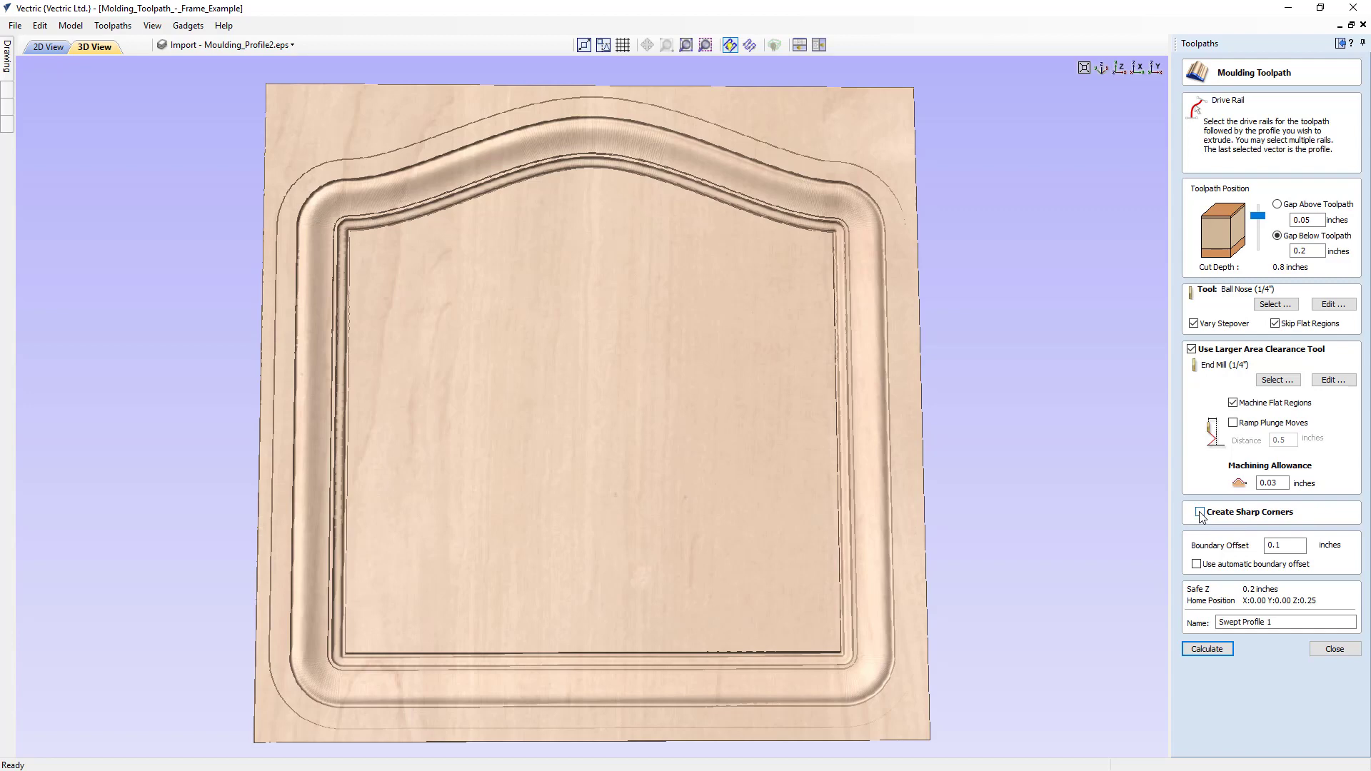
left_click(1207, 649)
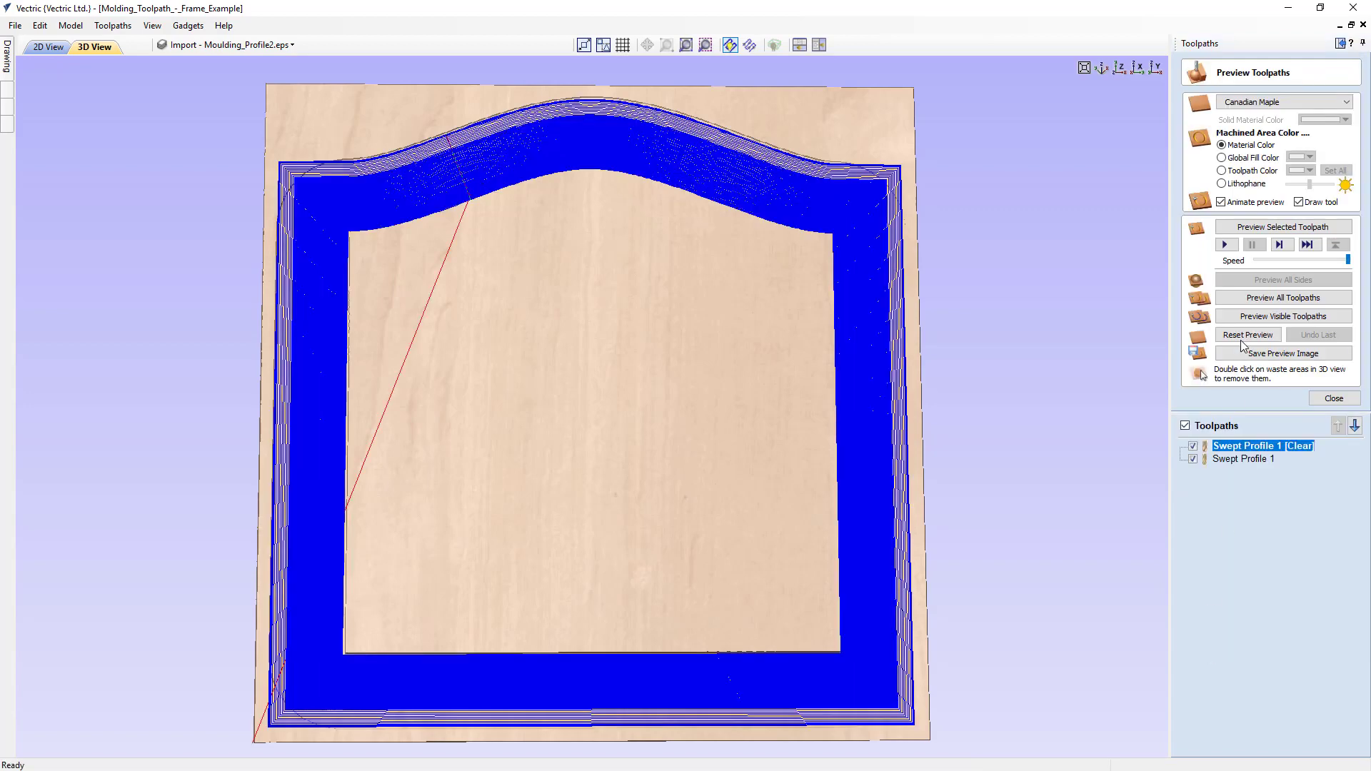
left_click(1246, 335)
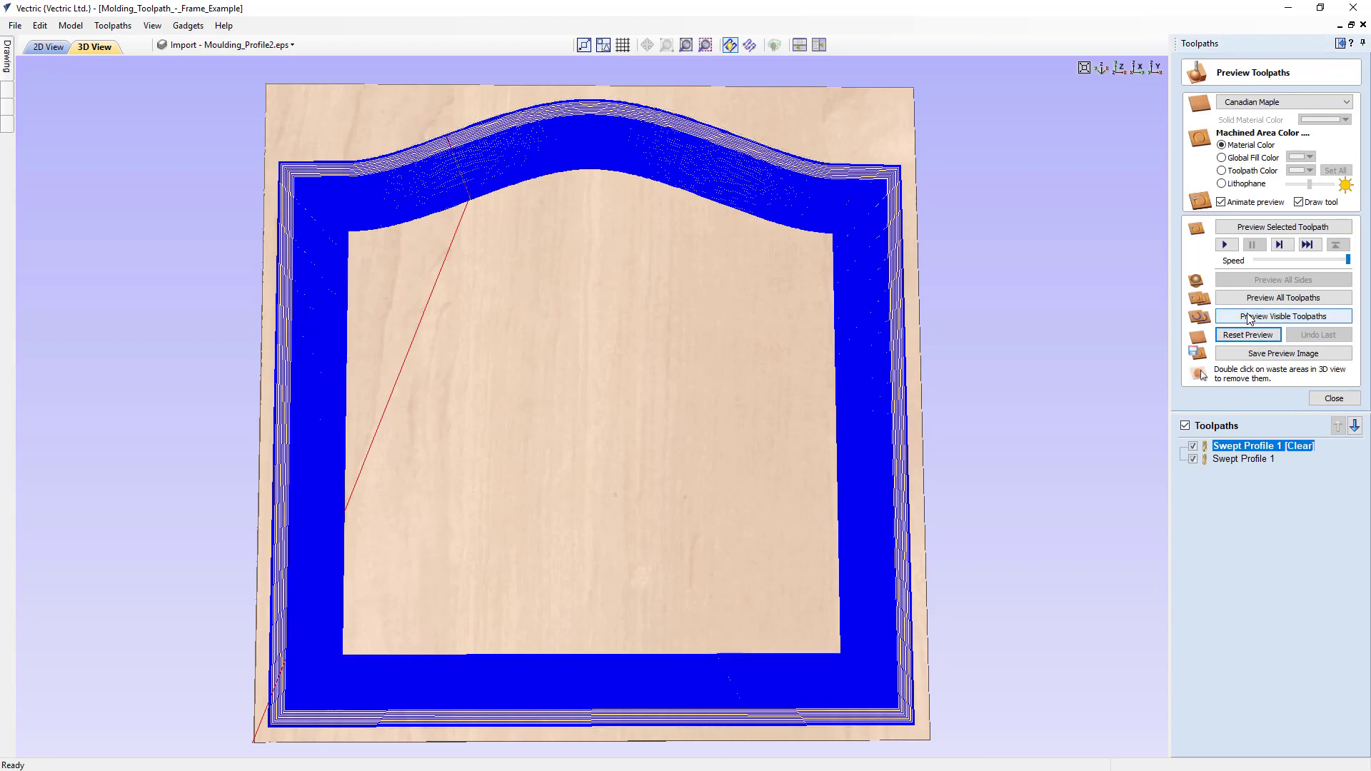
left_click(1248, 316)
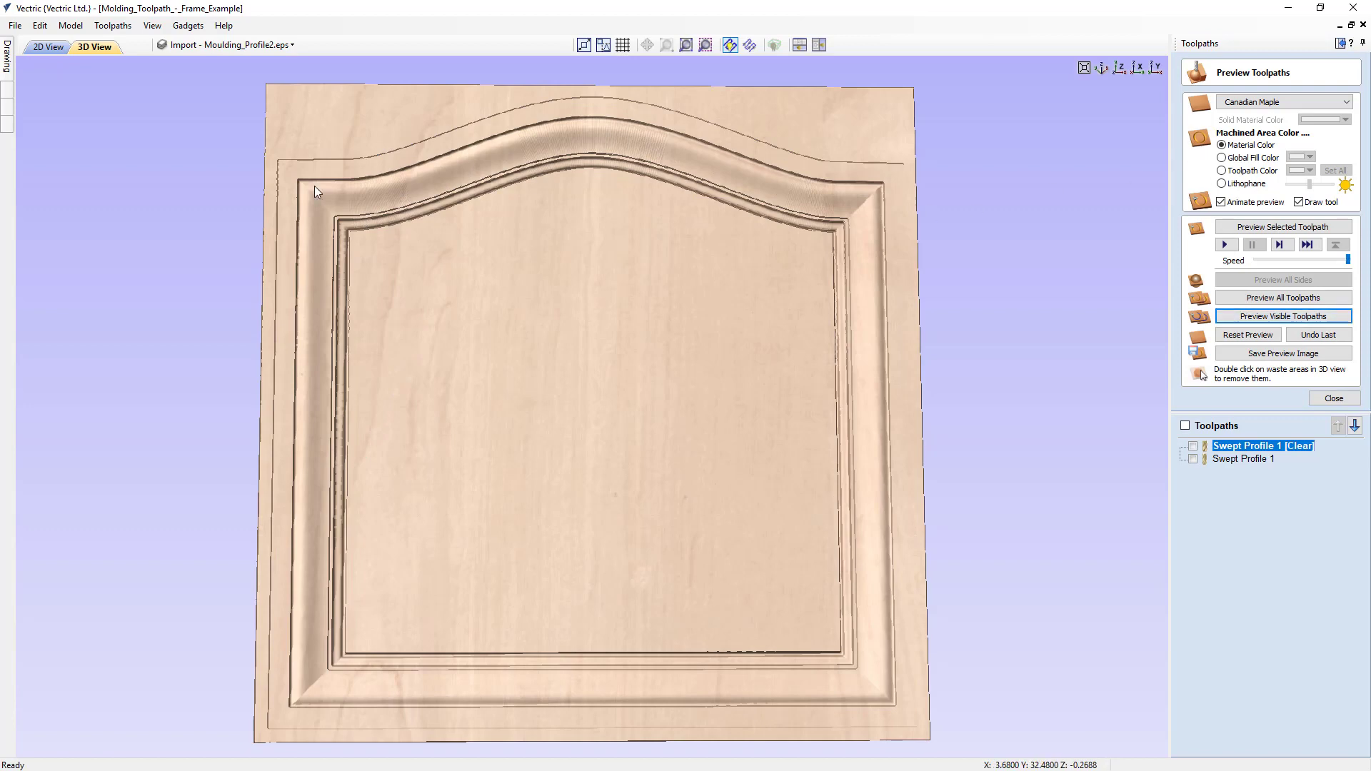
left_click_drag(293, 165, 431, 286)
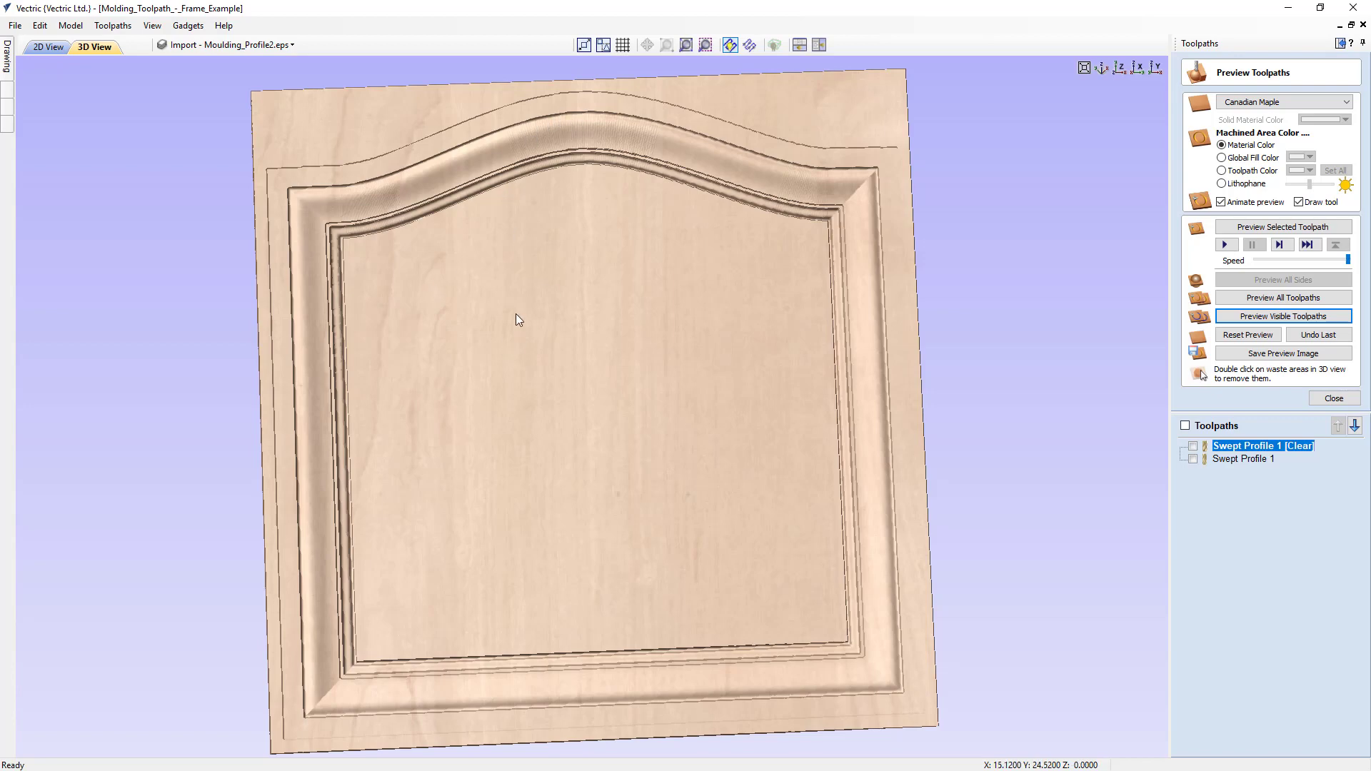
left_click_drag(519, 319, 638, 337)
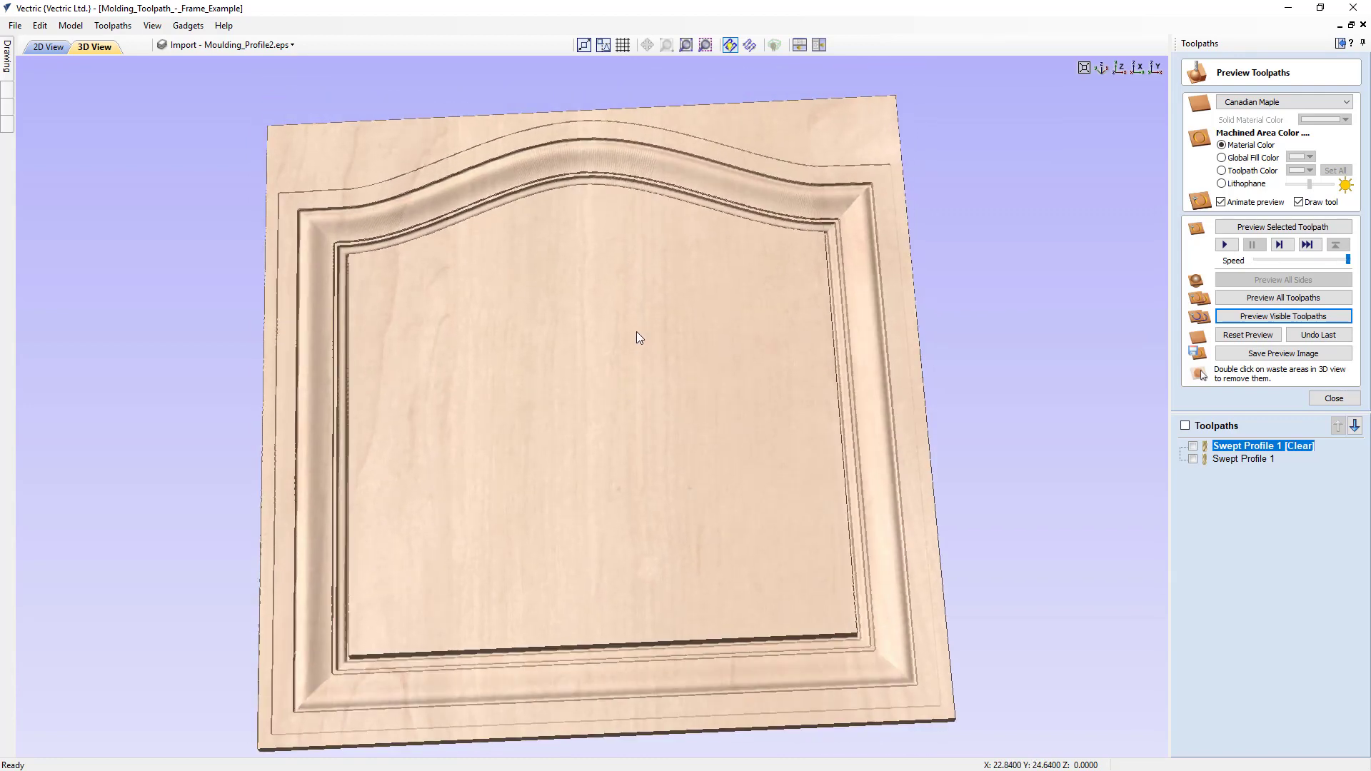
- Reopen the moulding toolpath for editing in the 2D view and reverse the direction of the profile vector
left_click(40, 48)
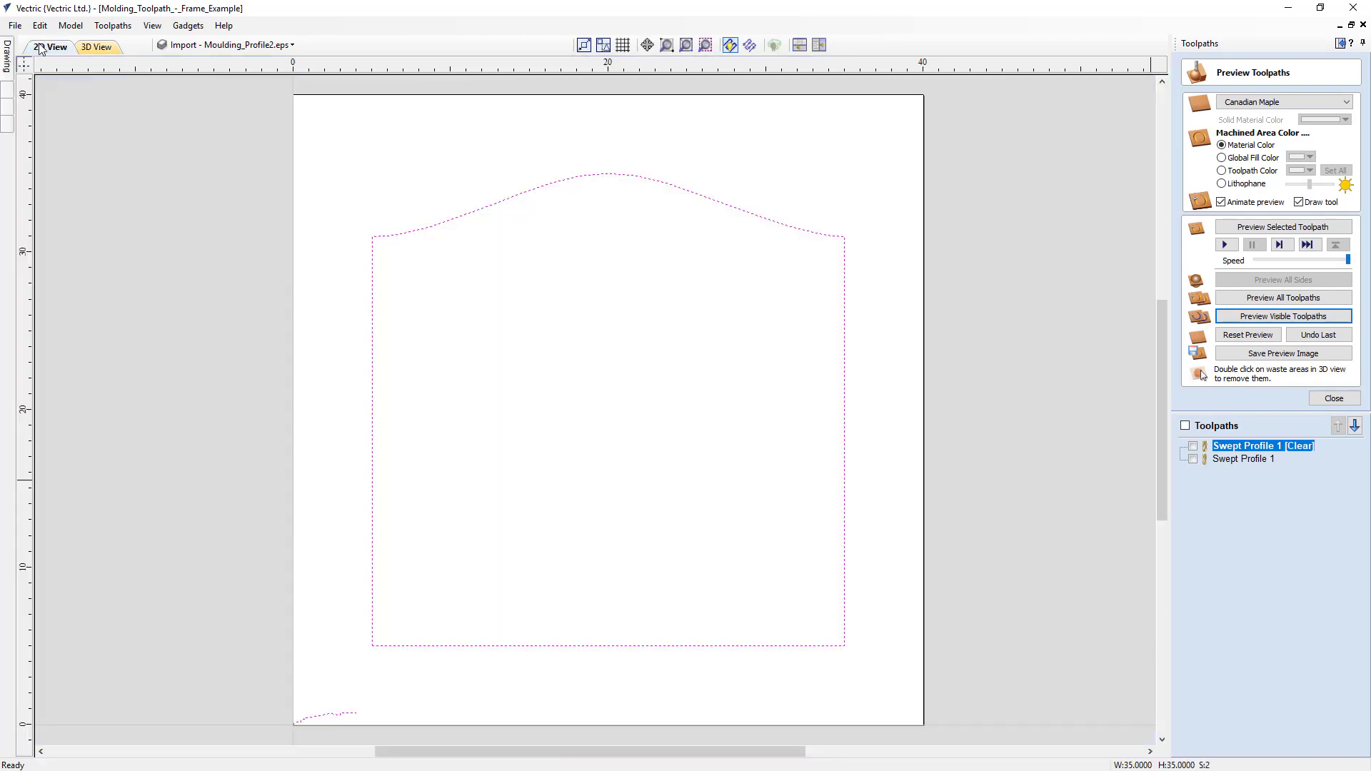
left_click(322, 718)
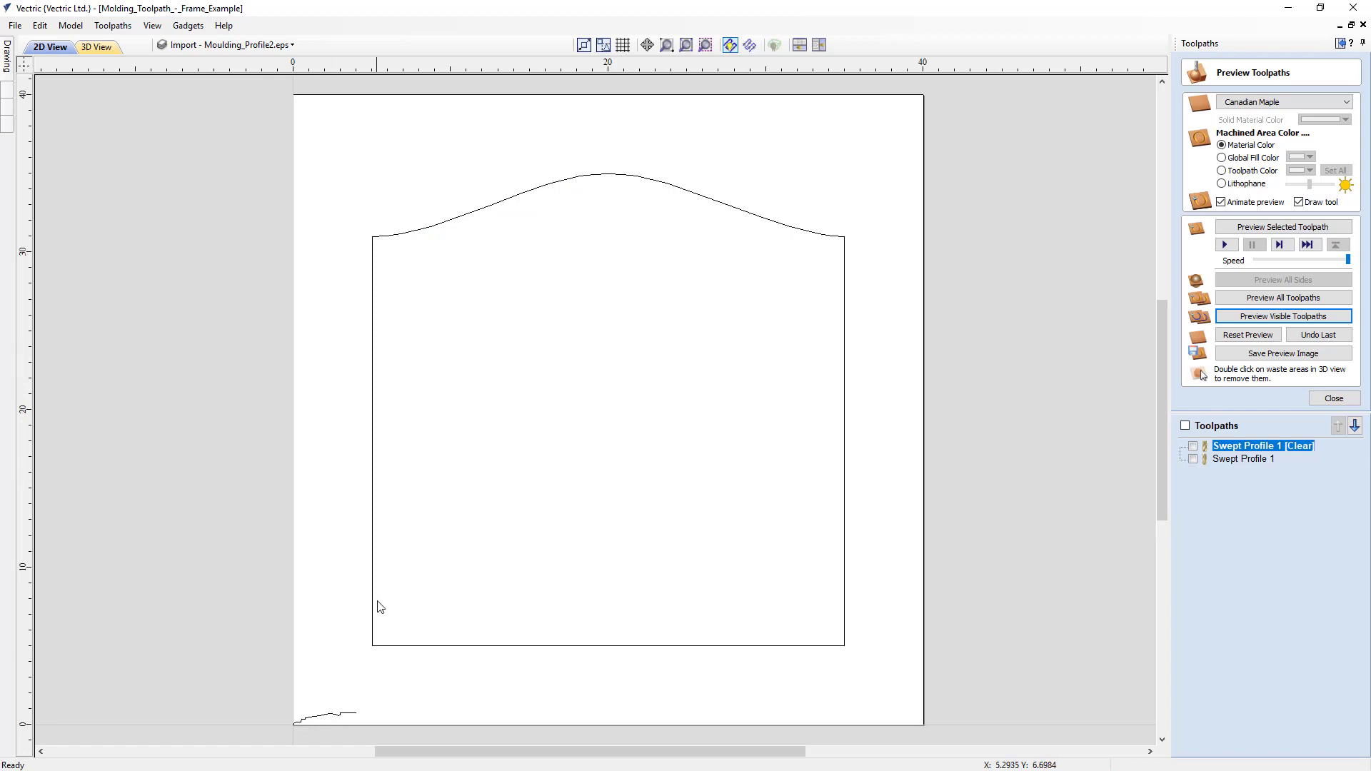
left_click(330, 716)
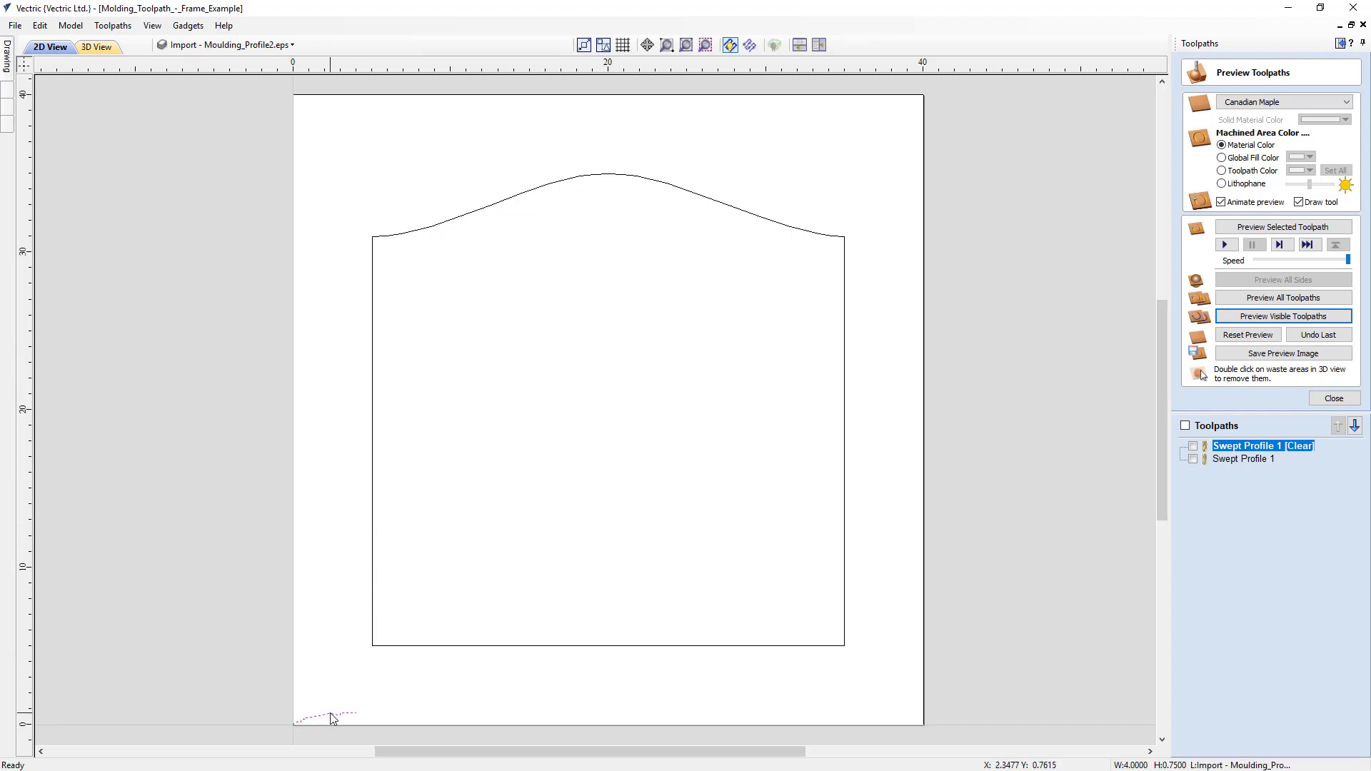
double_click(1255, 458)
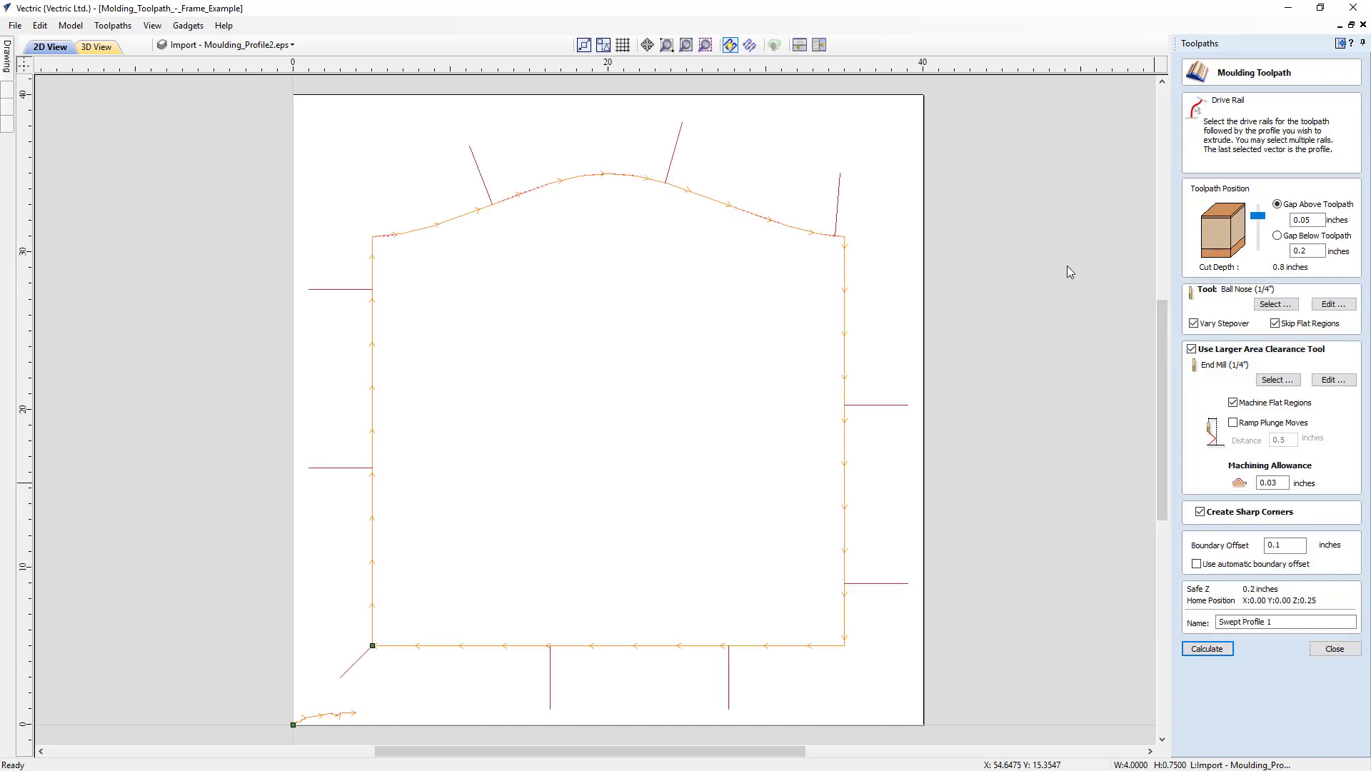
right_click(335, 718)
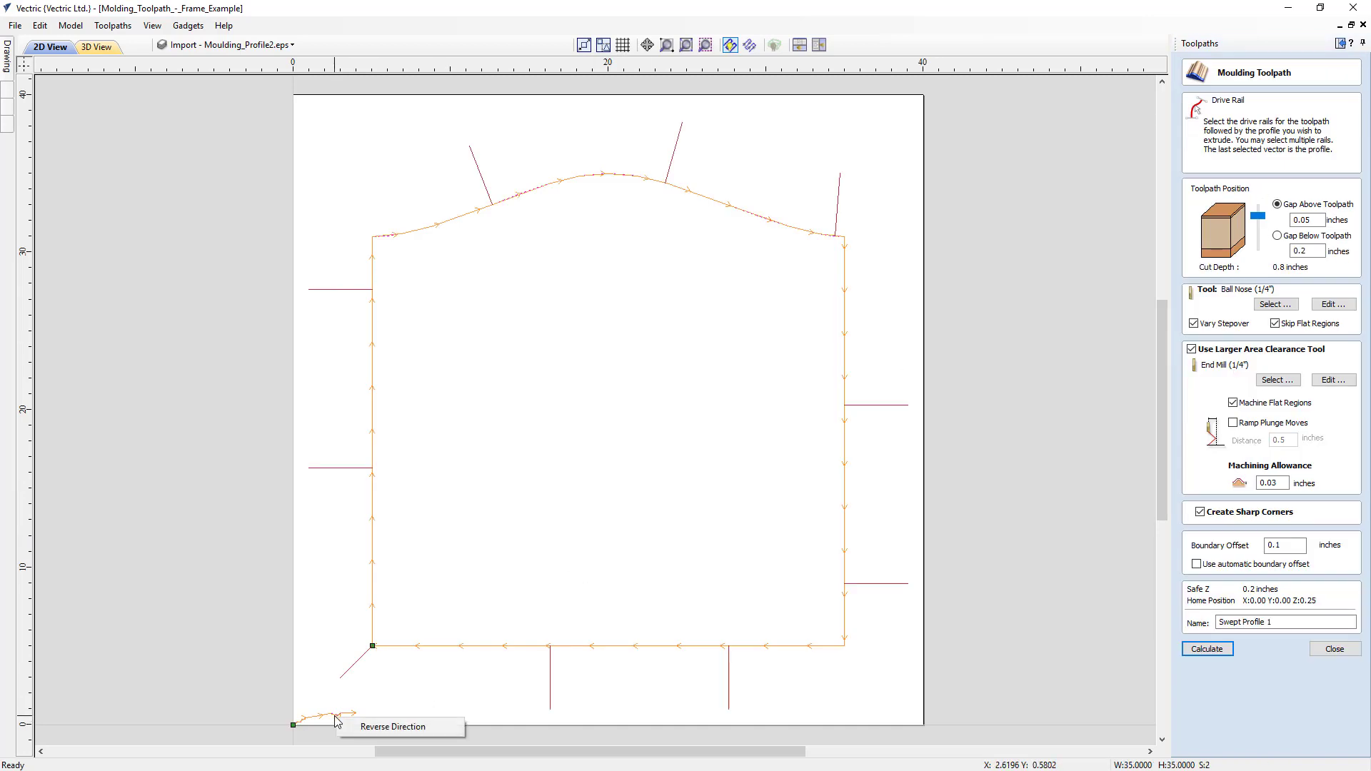
left_click(361, 725)
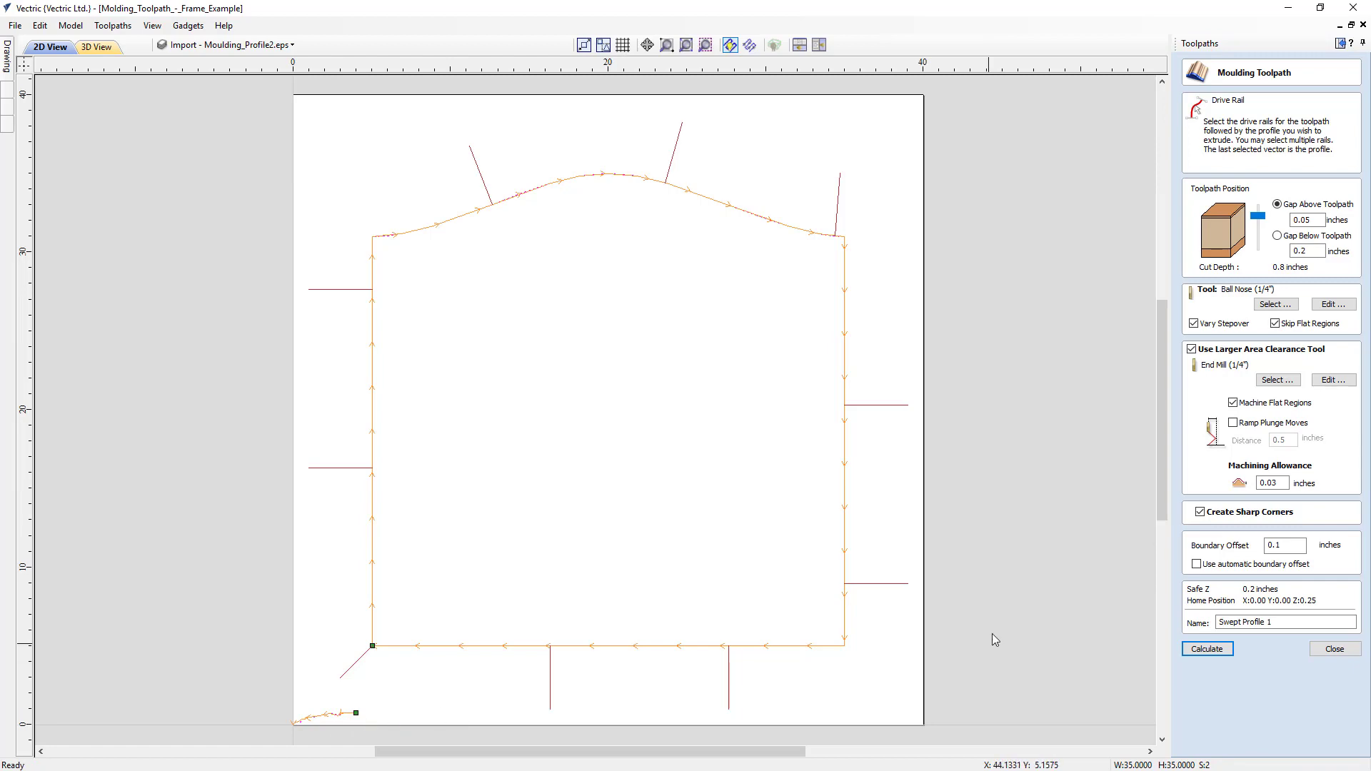
- Recalculate the moulding toolpath with the reversed profile and preview the visible toolpaths on a reset block
left_click(1207, 649)
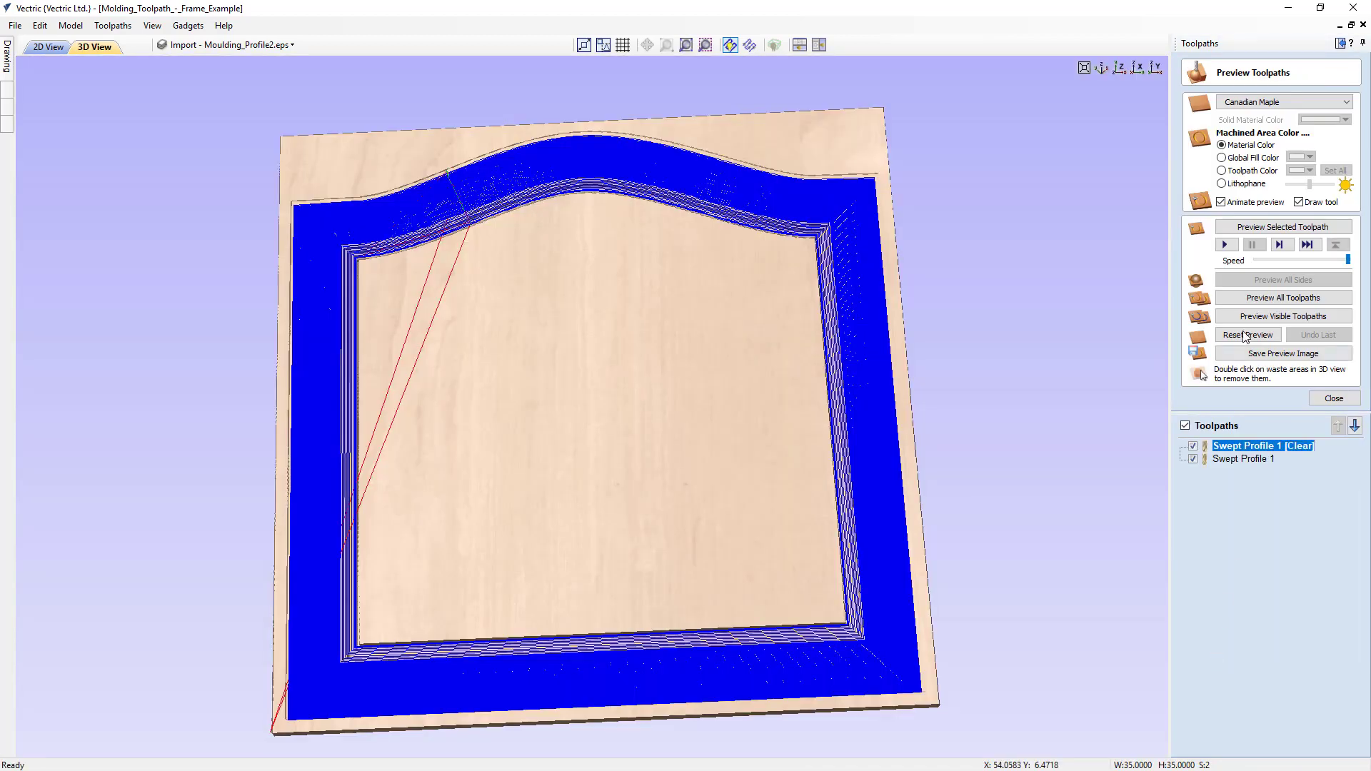
left_click(1246, 335)
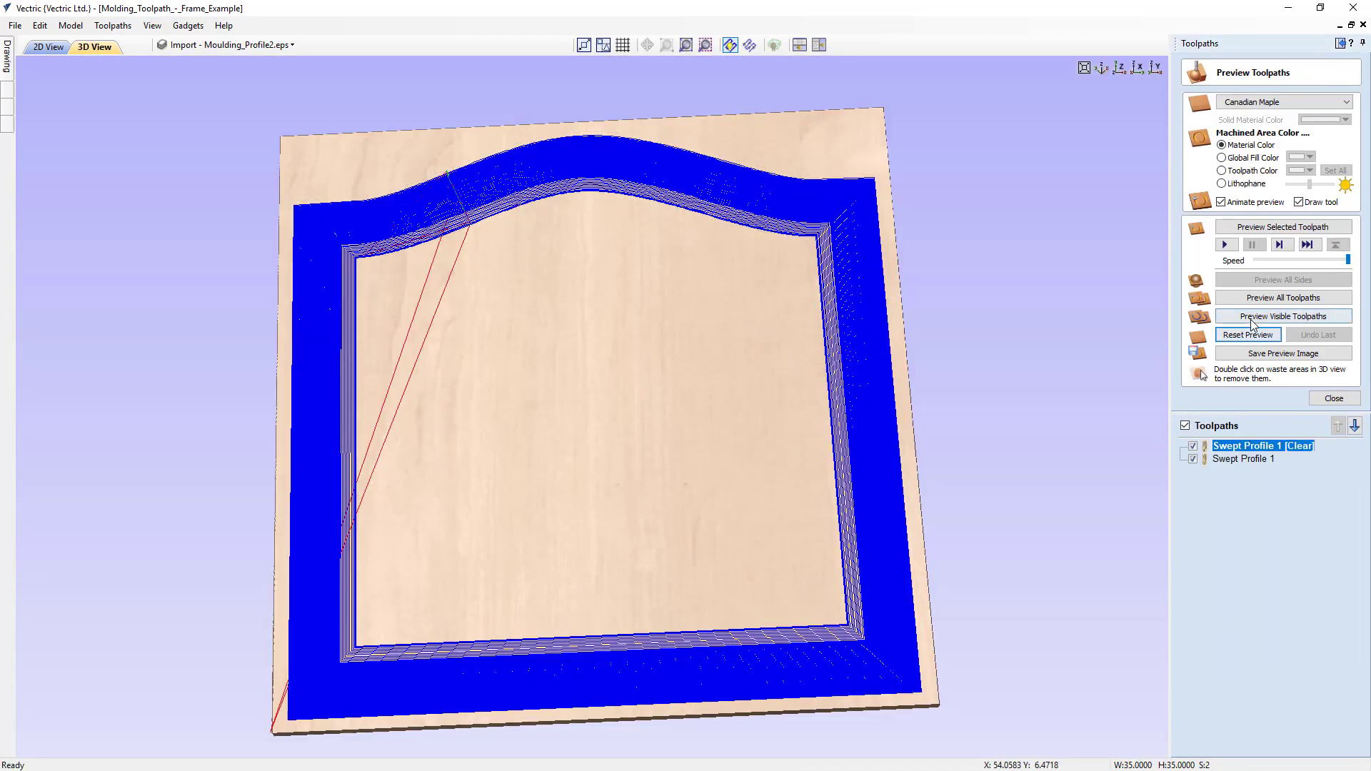
left_click(1250, 318)
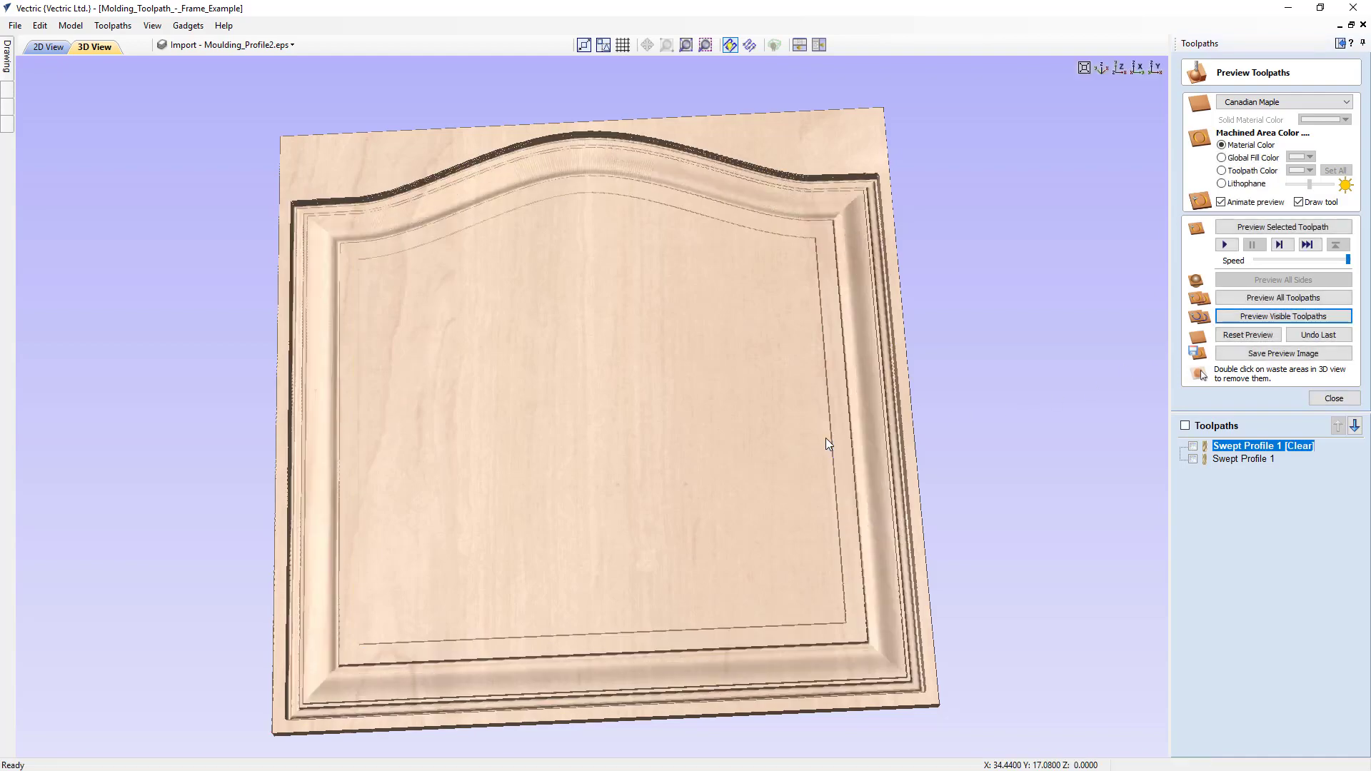
left_click_drag(778, 448, 594, 546)
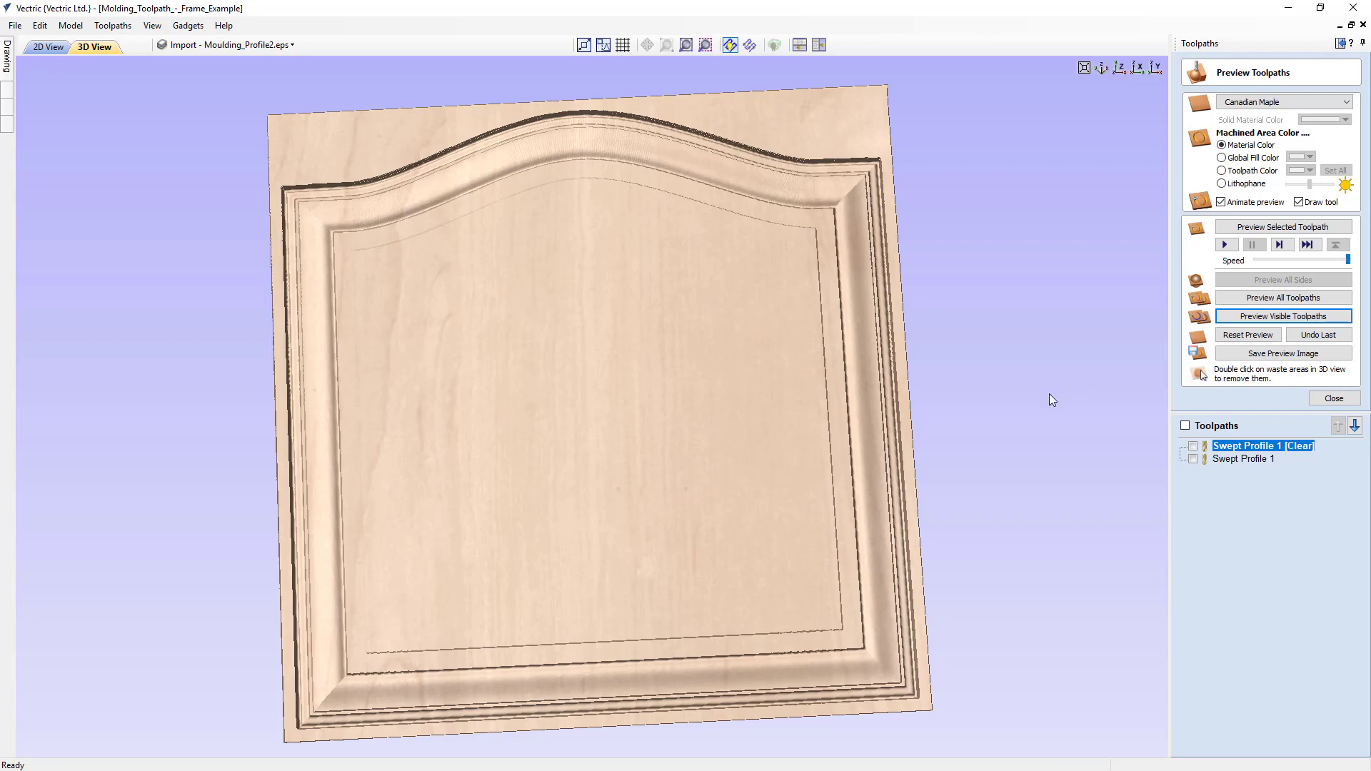
- Offset the frame outline outwards by 4 inches with sharp offset corners, keeping the original vector
left_click(1340, 44)
left_click(212, 47)
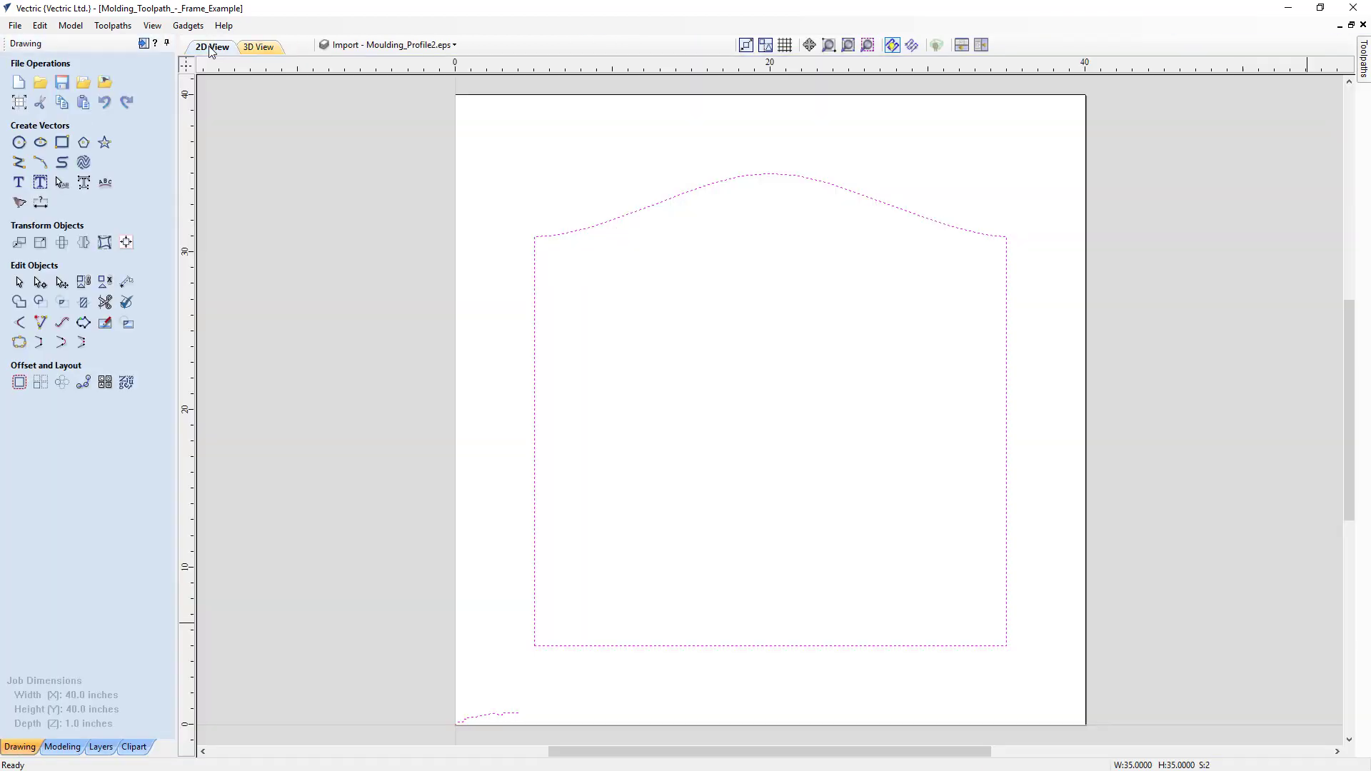
left_click(511, 474)
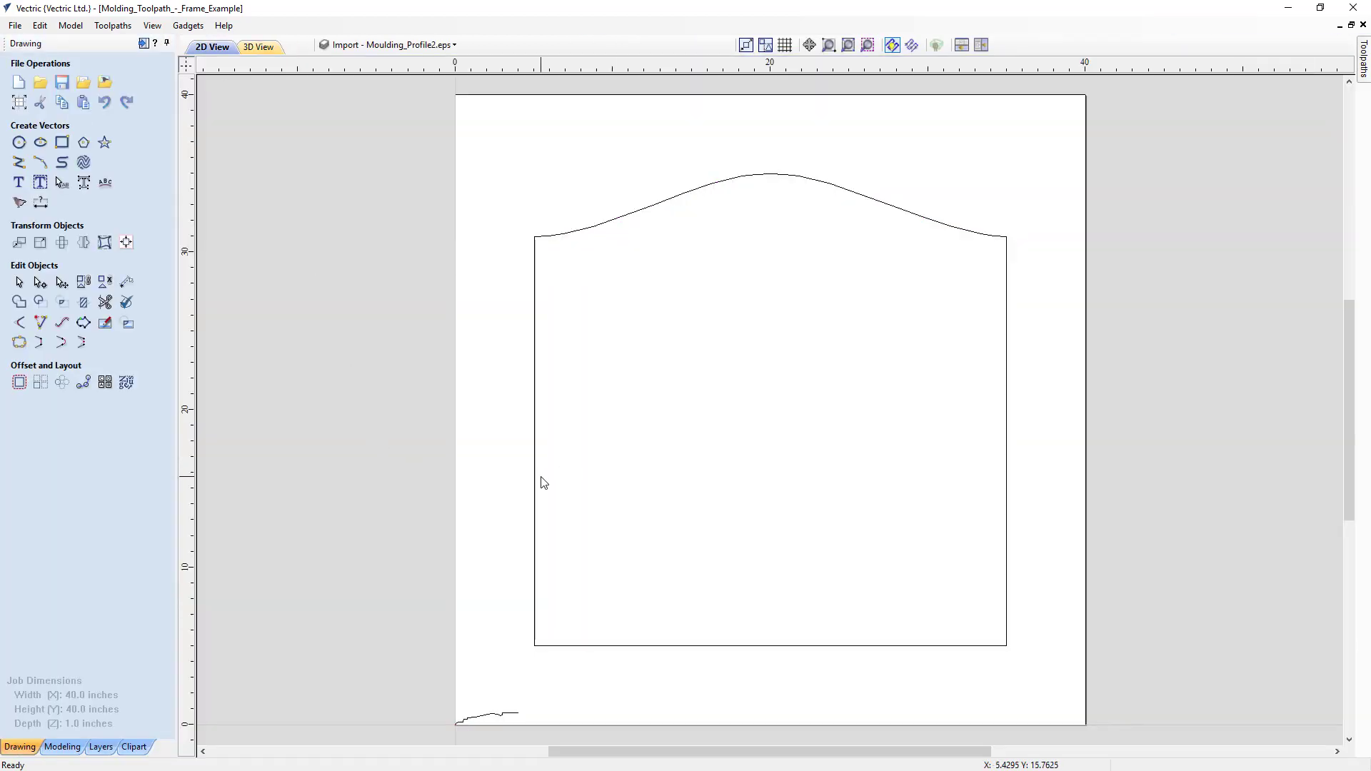
left_click(535, 489)
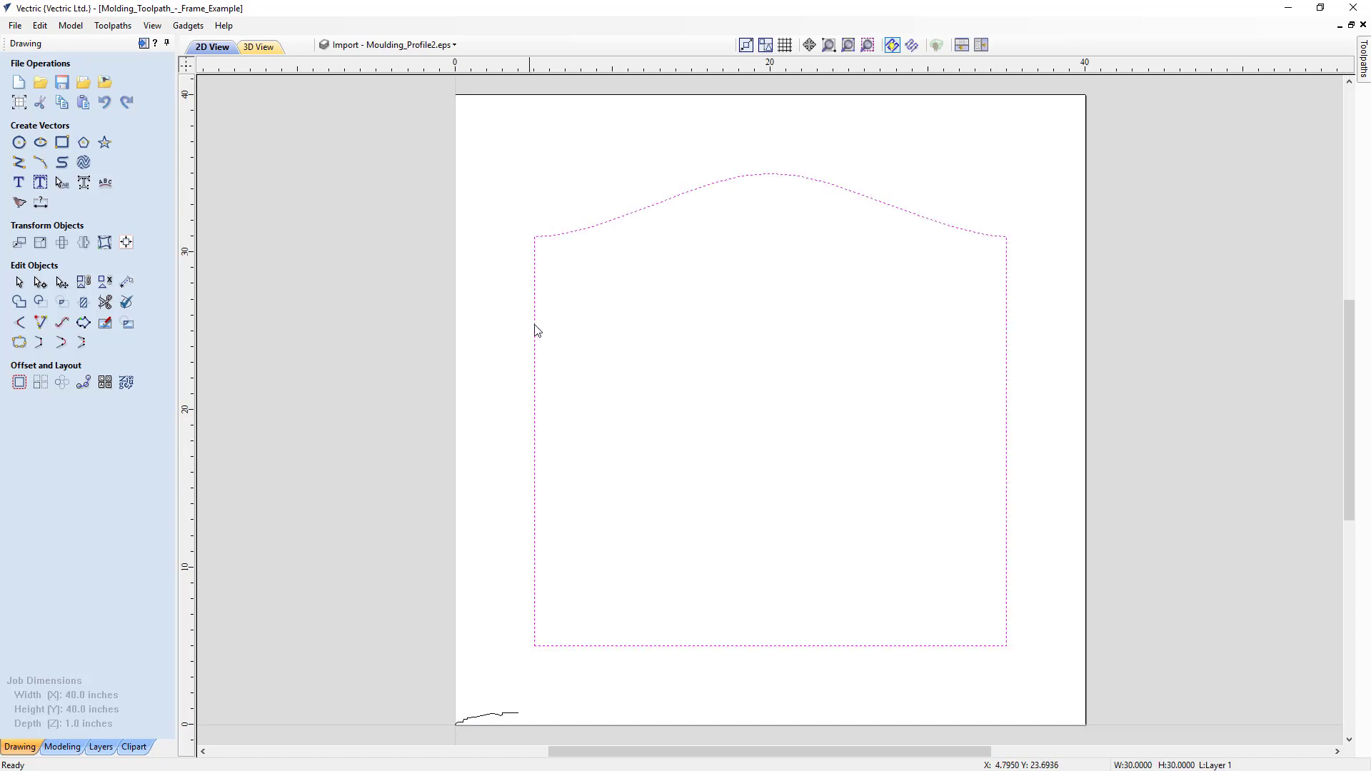
left_click(20, 382)
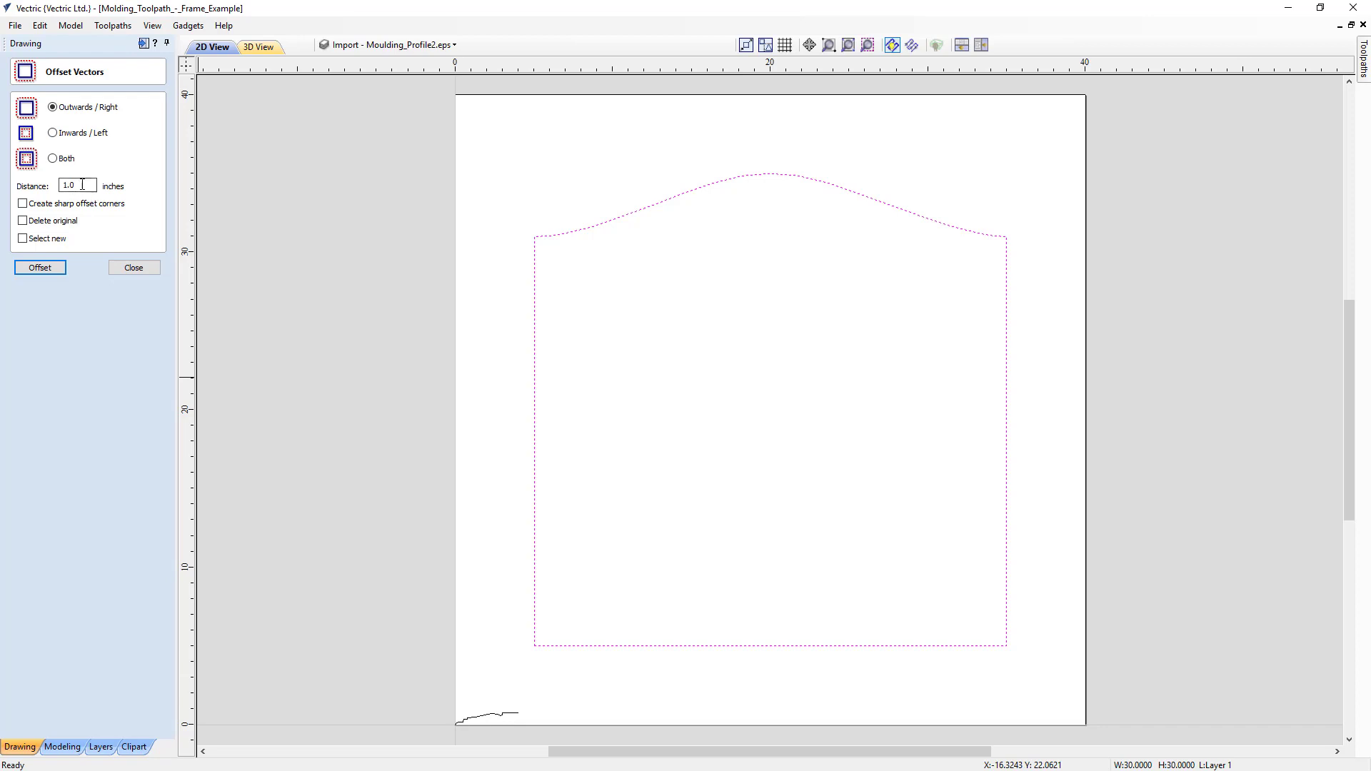
left_click_drag(83, 184, 48, 184)
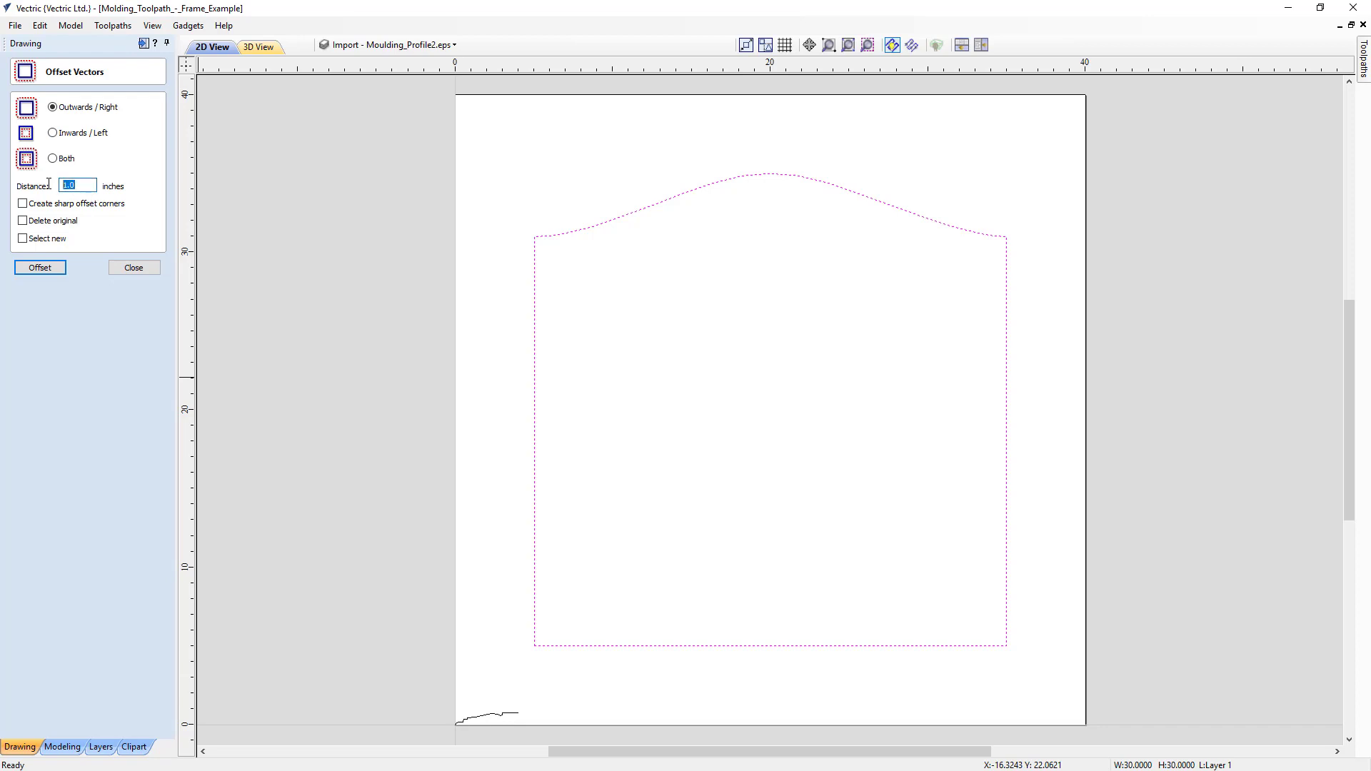
left_click(53, 270)
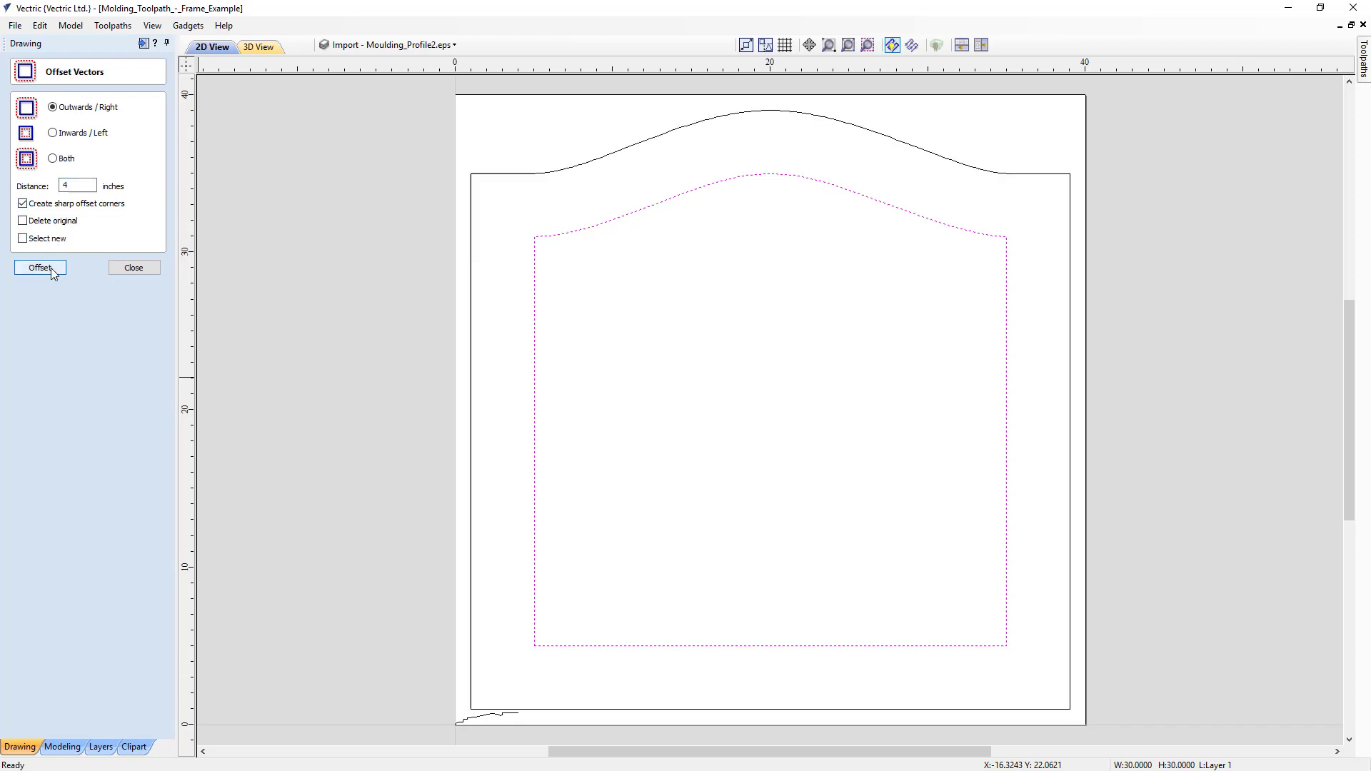
left_click(139, 265)
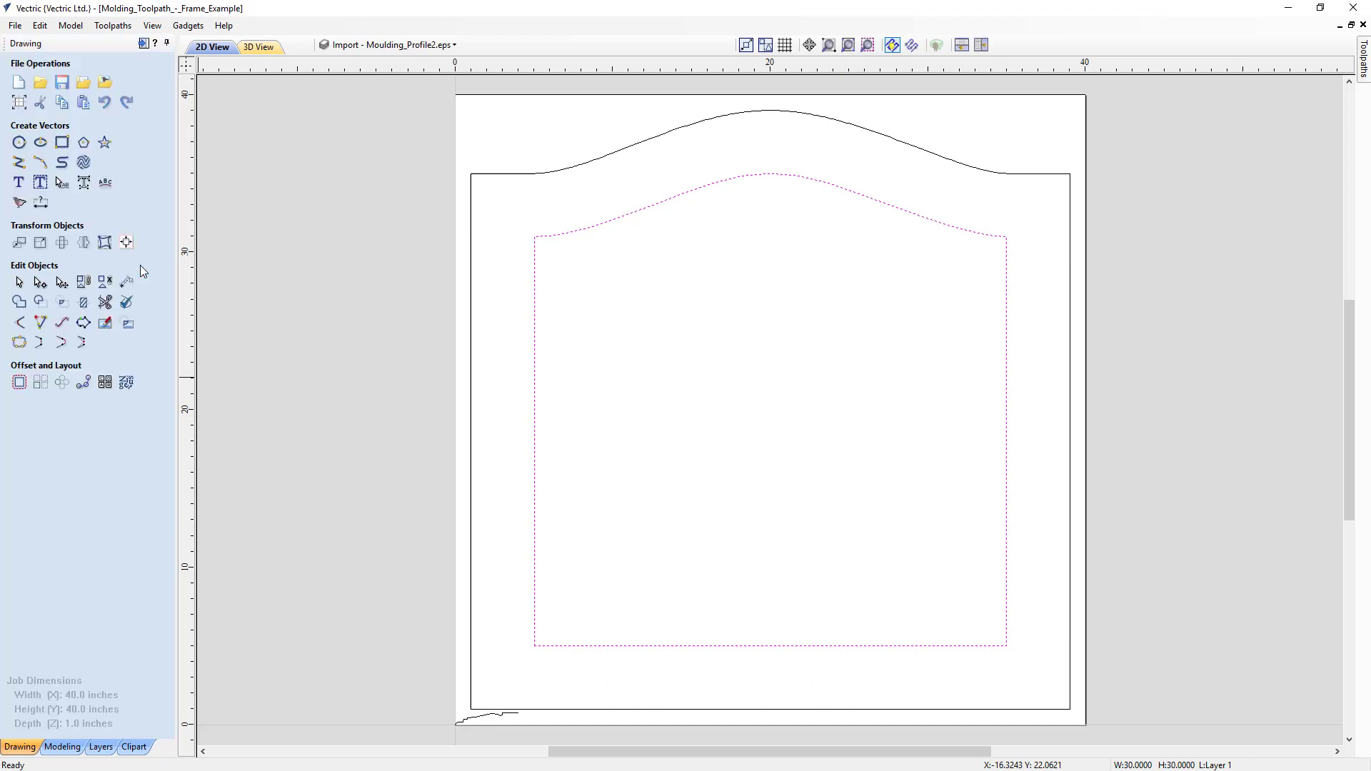
- Start a 2D profile toolpath on both the inner and outer frame outlines with a cut depth of 1 inch
left_click(143, 43)
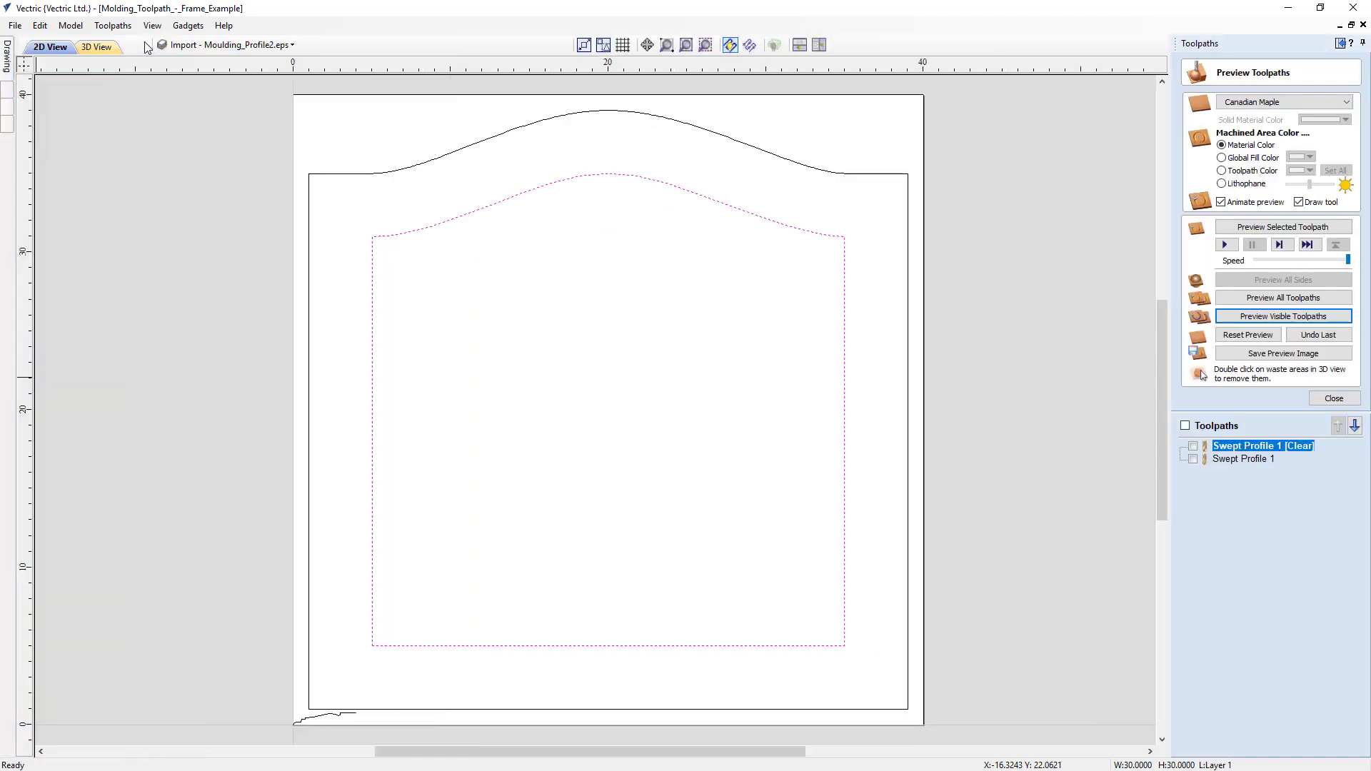
left_click(763, 152, "shift")
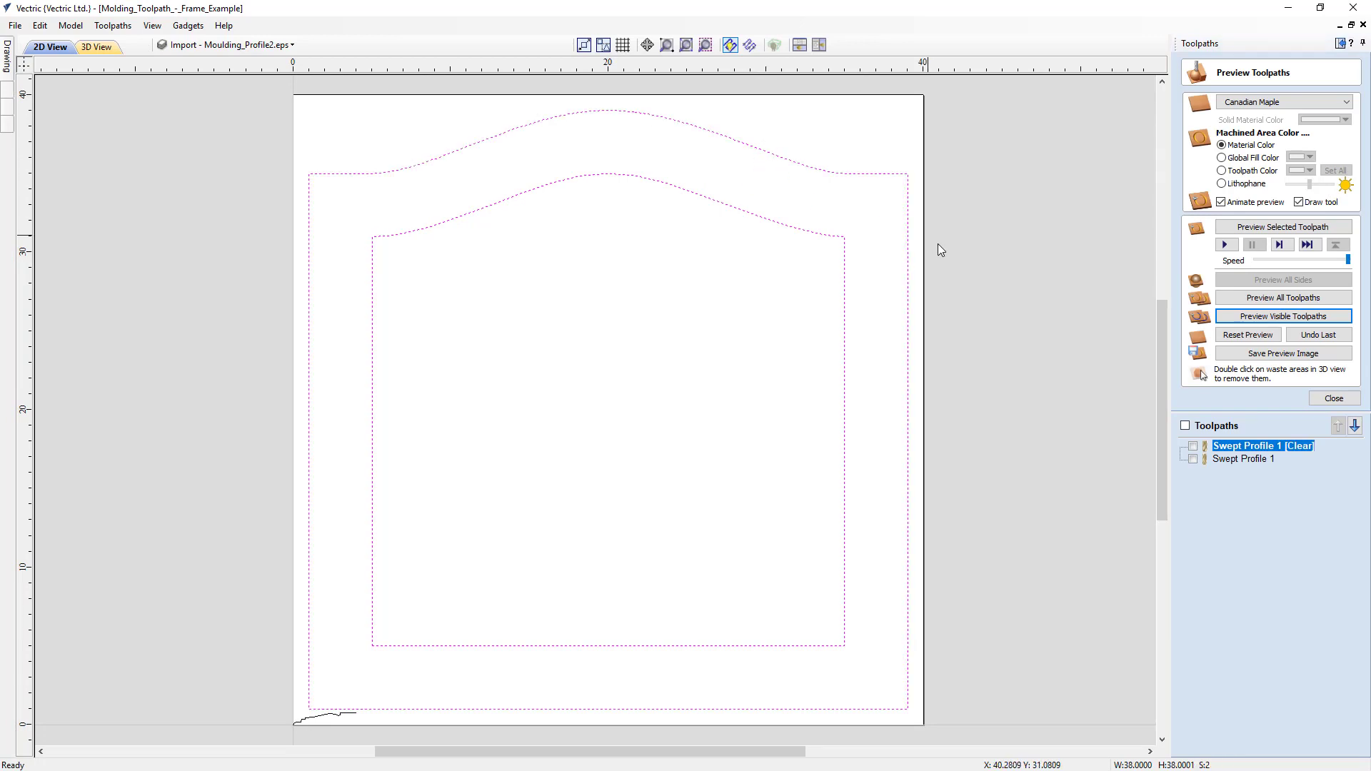
left_click(1334, 398)
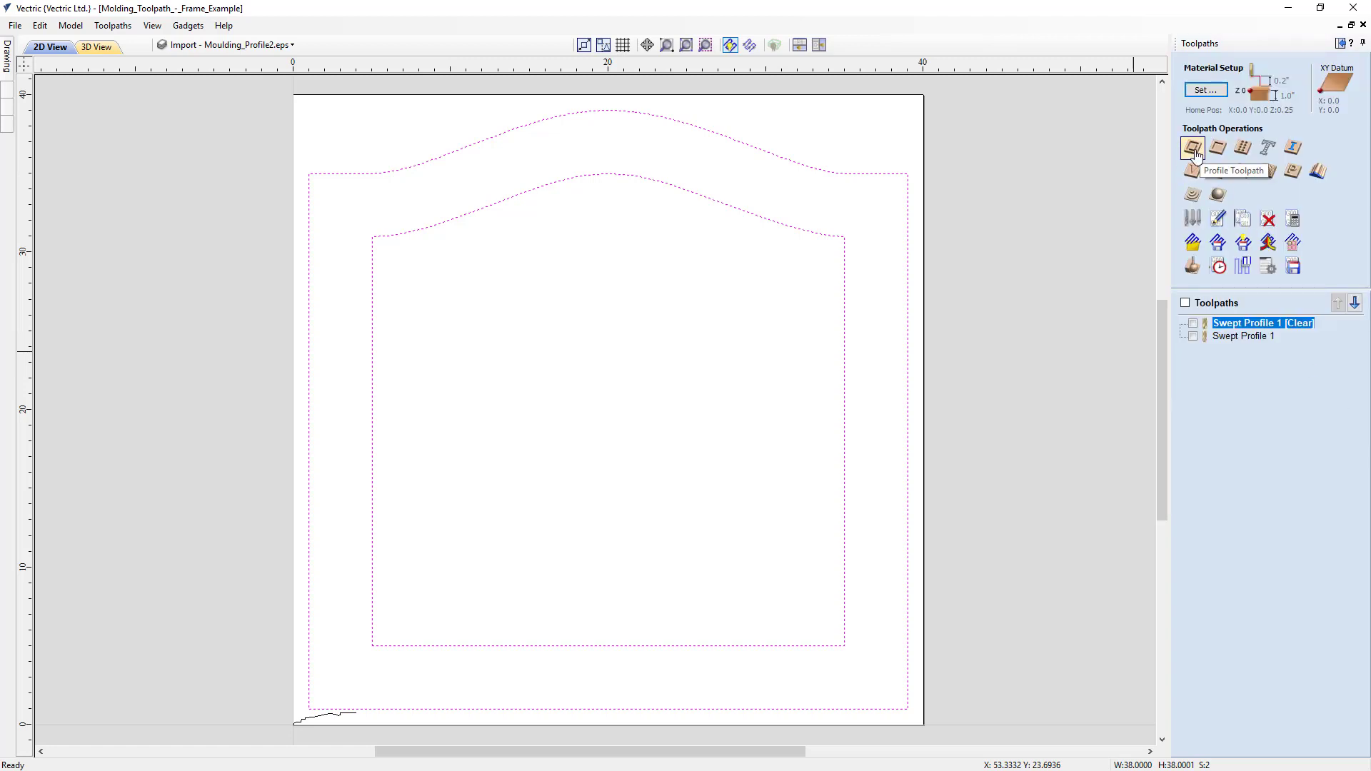
left_click(1194, 150)
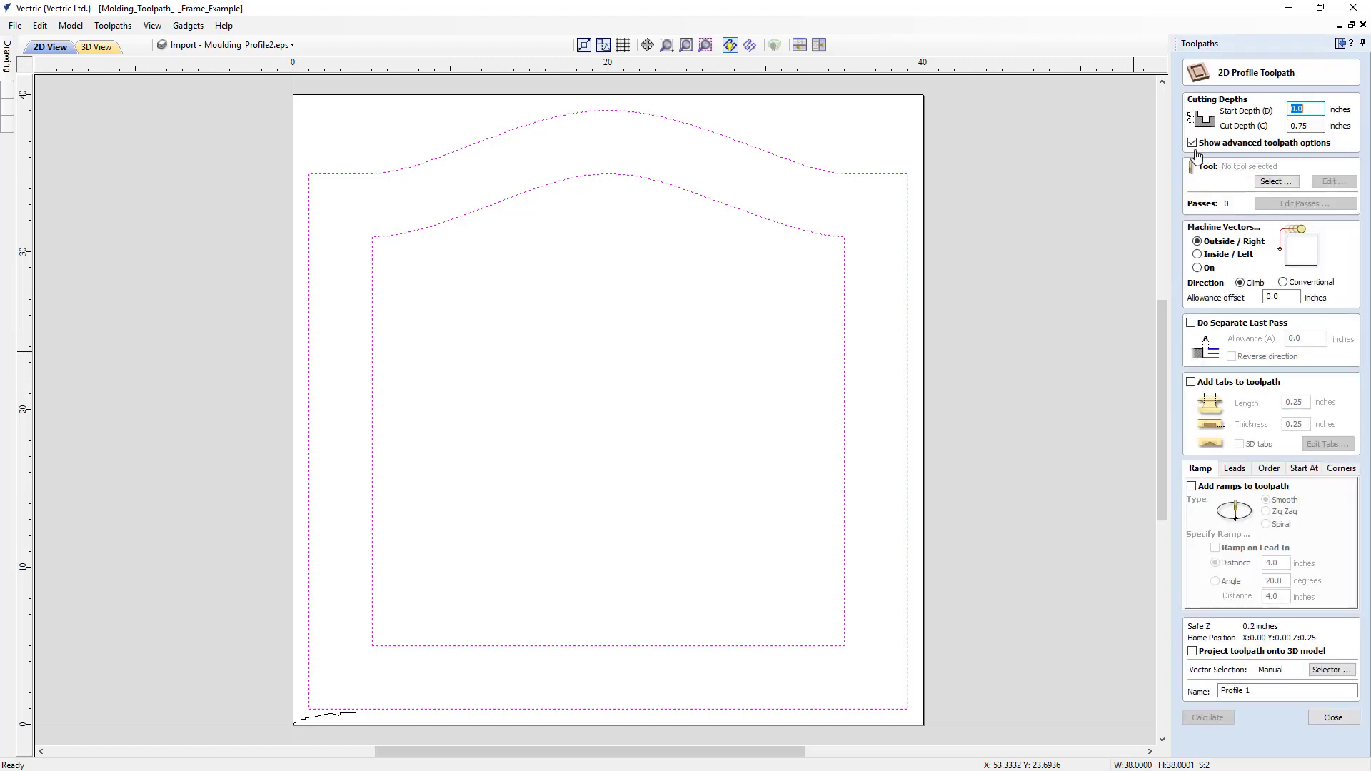
left_click_drag(1319, 126, 1277, 125)
type("2")
key("BackSpace")
type("1")
- Assign the End Mill (1/4") to the profile toolpath and calculate it on the outside of the vectors
left_click(1275, 181)
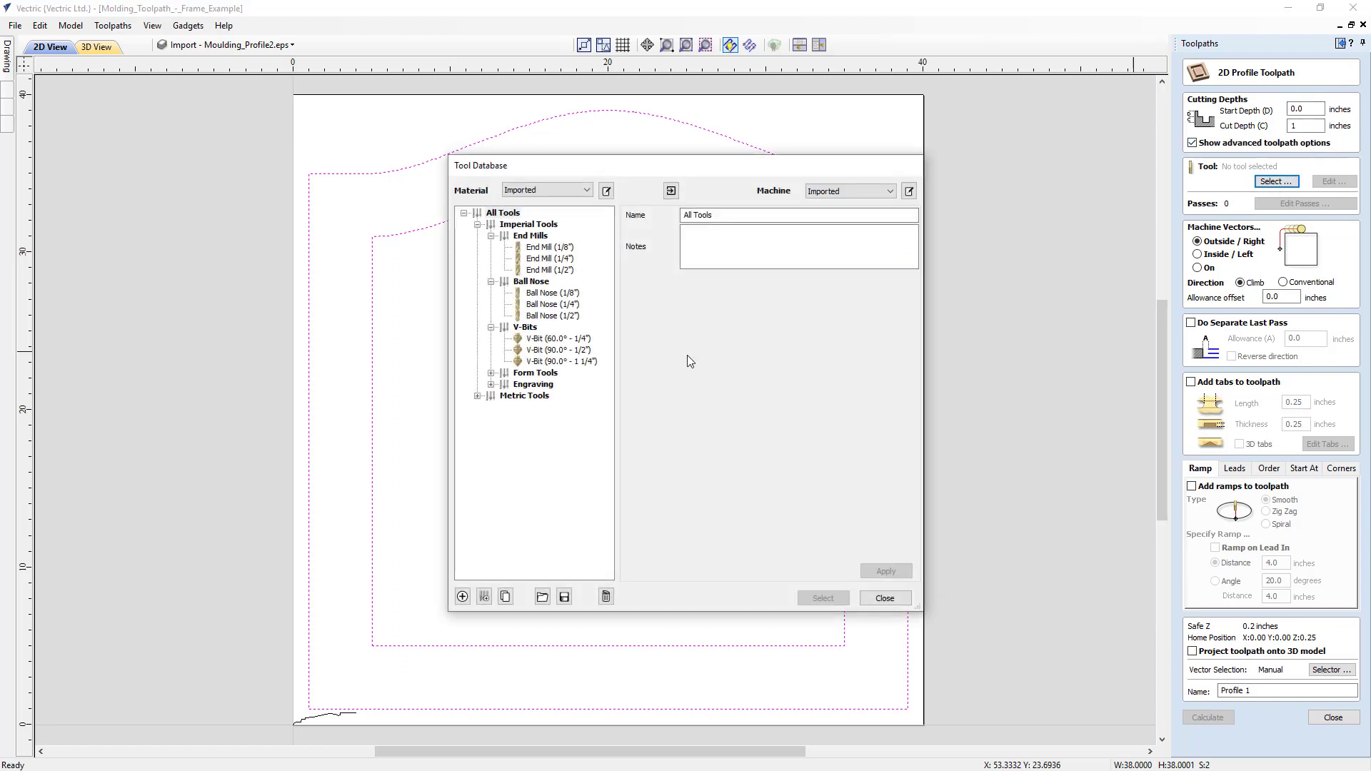
left_click(564, 306)
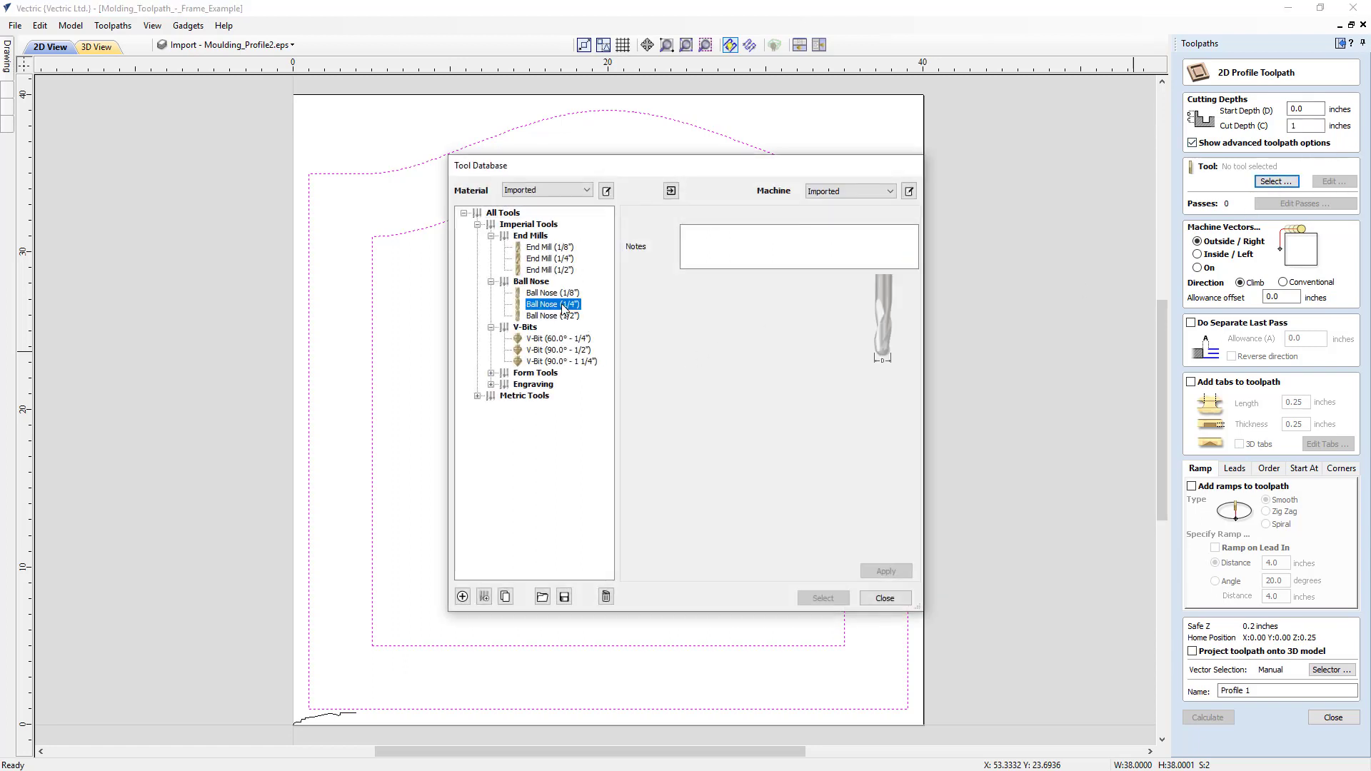
left_click(551, 260)
left_click(821, 599)
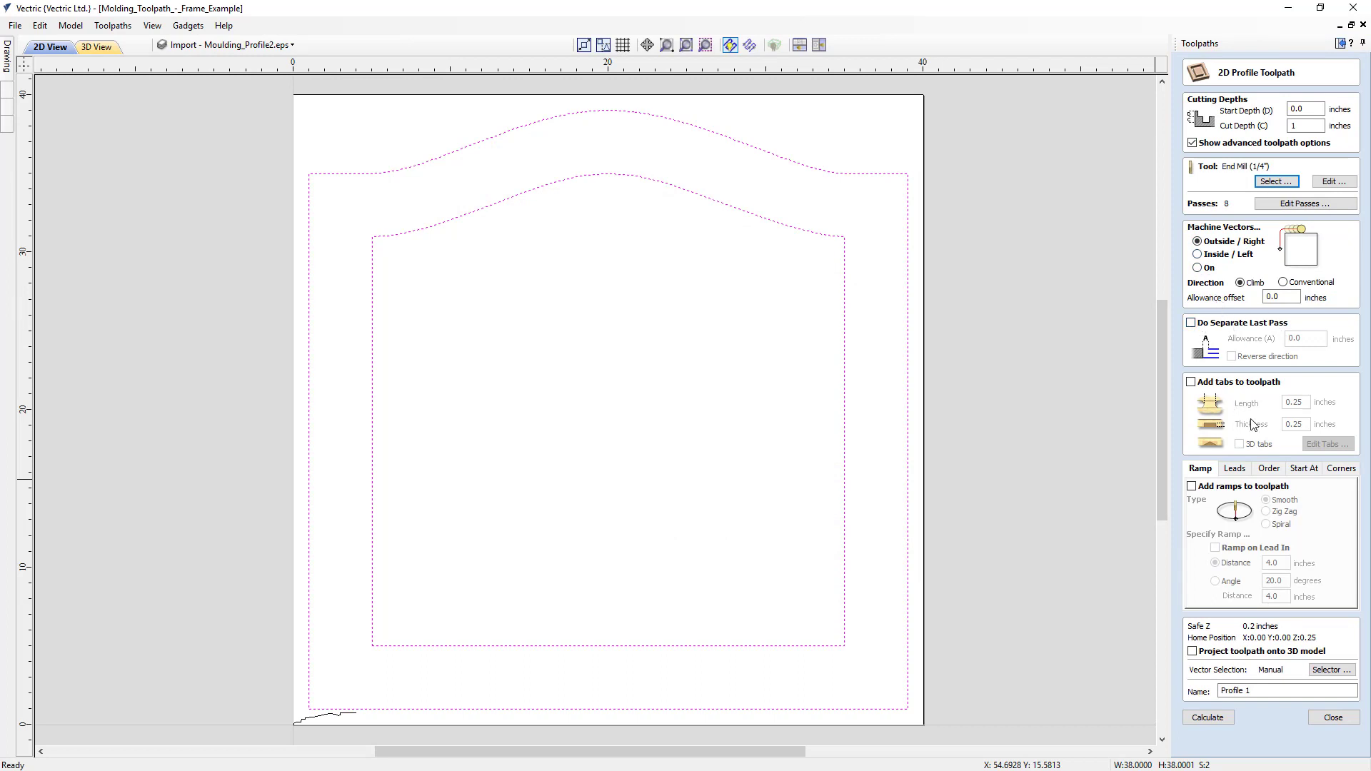
left_click(1212, 720)
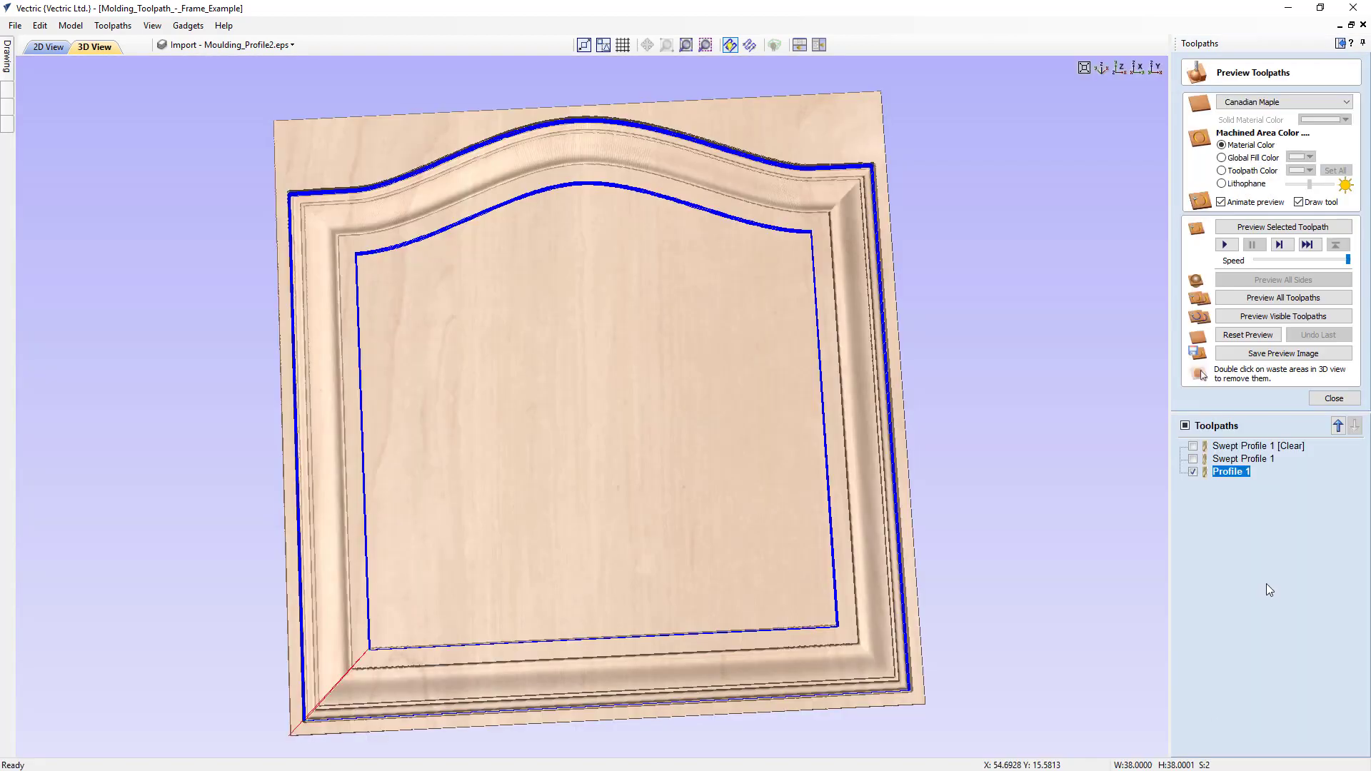
- Preview the visible profile cutout and remove the waste material inside and outside the frame in the 3D view
left_click(1258, 319)
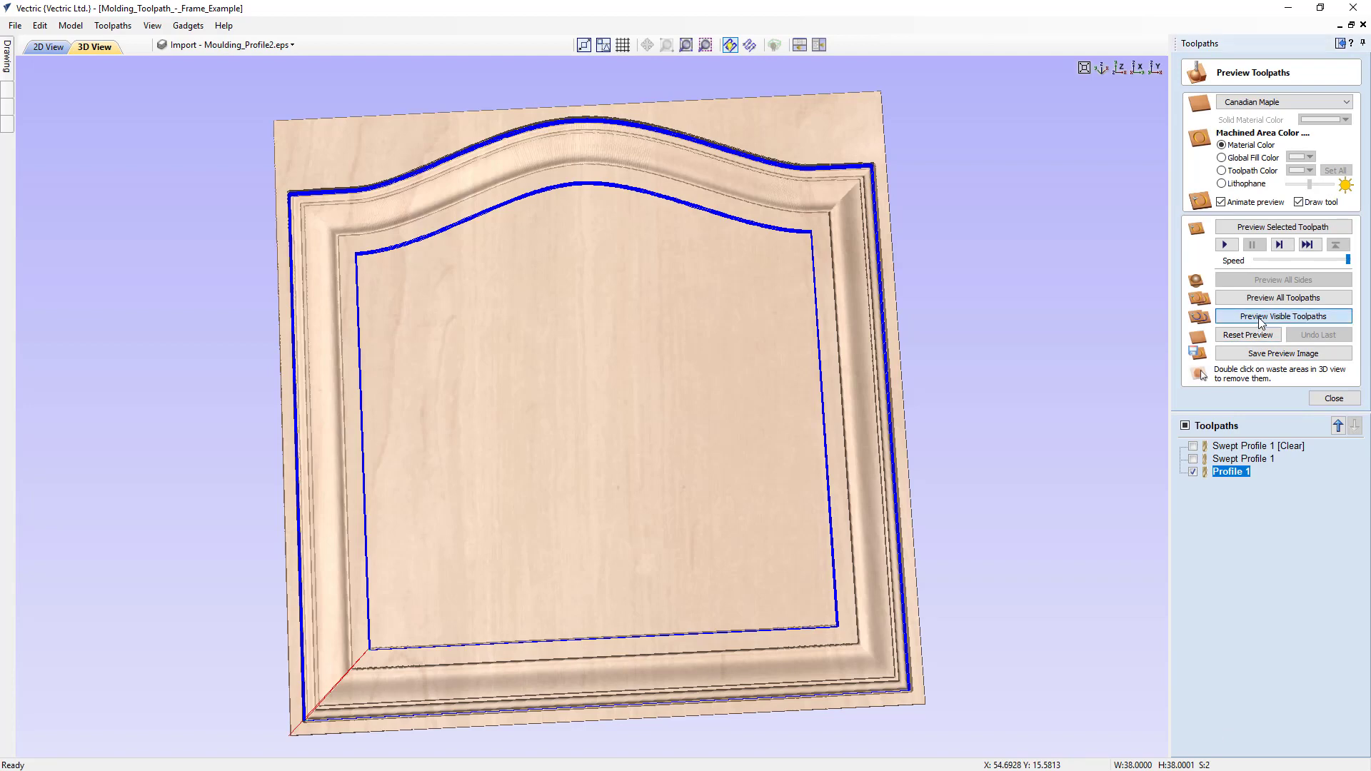
double_click(525, 425)
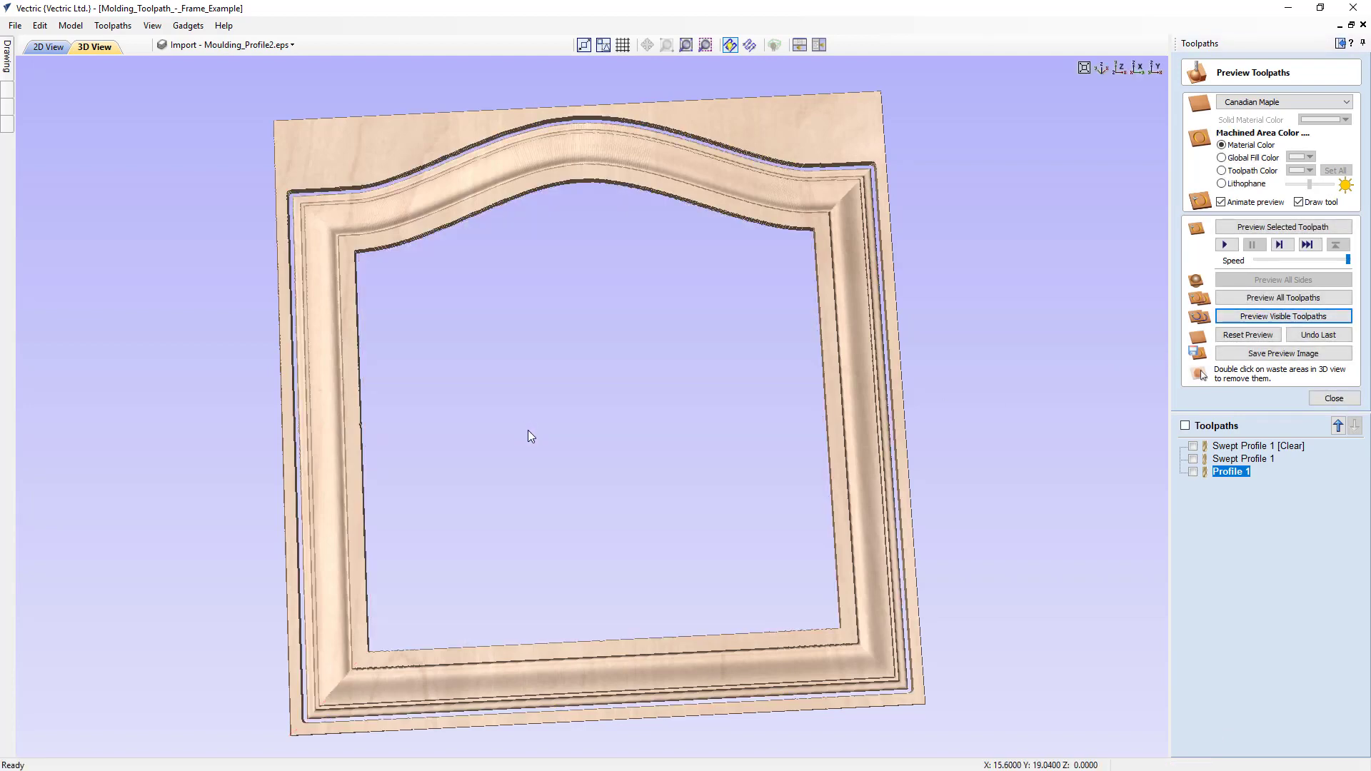
double_click(368, 174)
left_click_drag(590, 538, 650, 464)
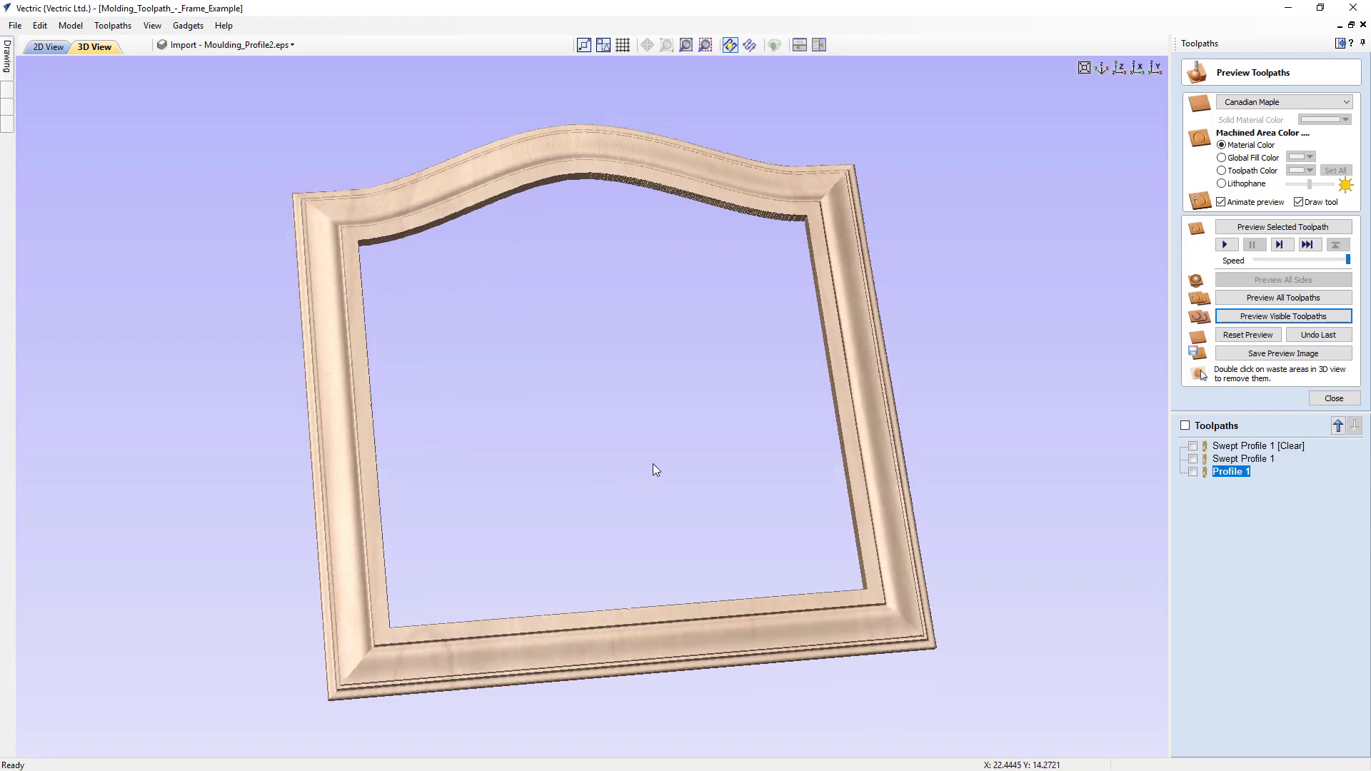
- Save the project as a new file named Molding_Toolpath_Example_3.crv in the Moulding_Toolpath_FILES folder
left_click(15, 25)
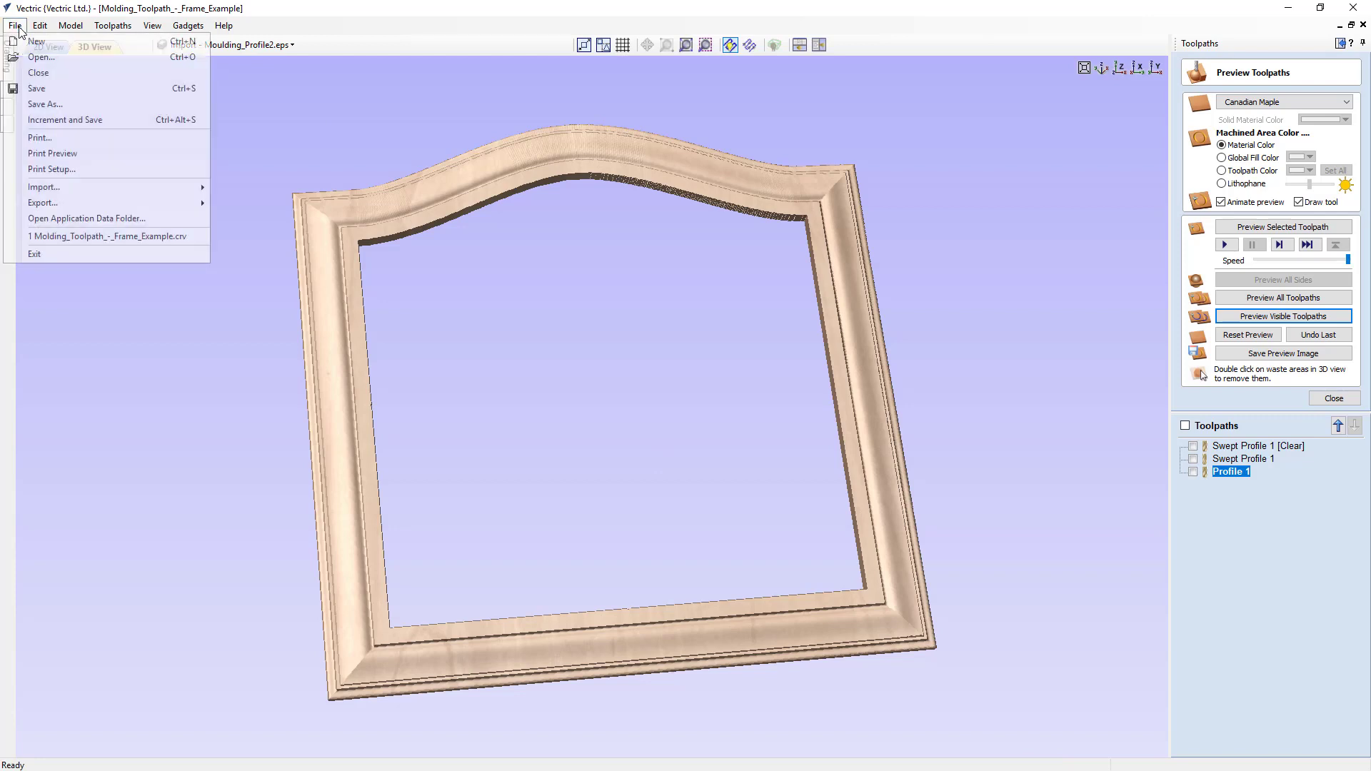
left_click(38, 102)
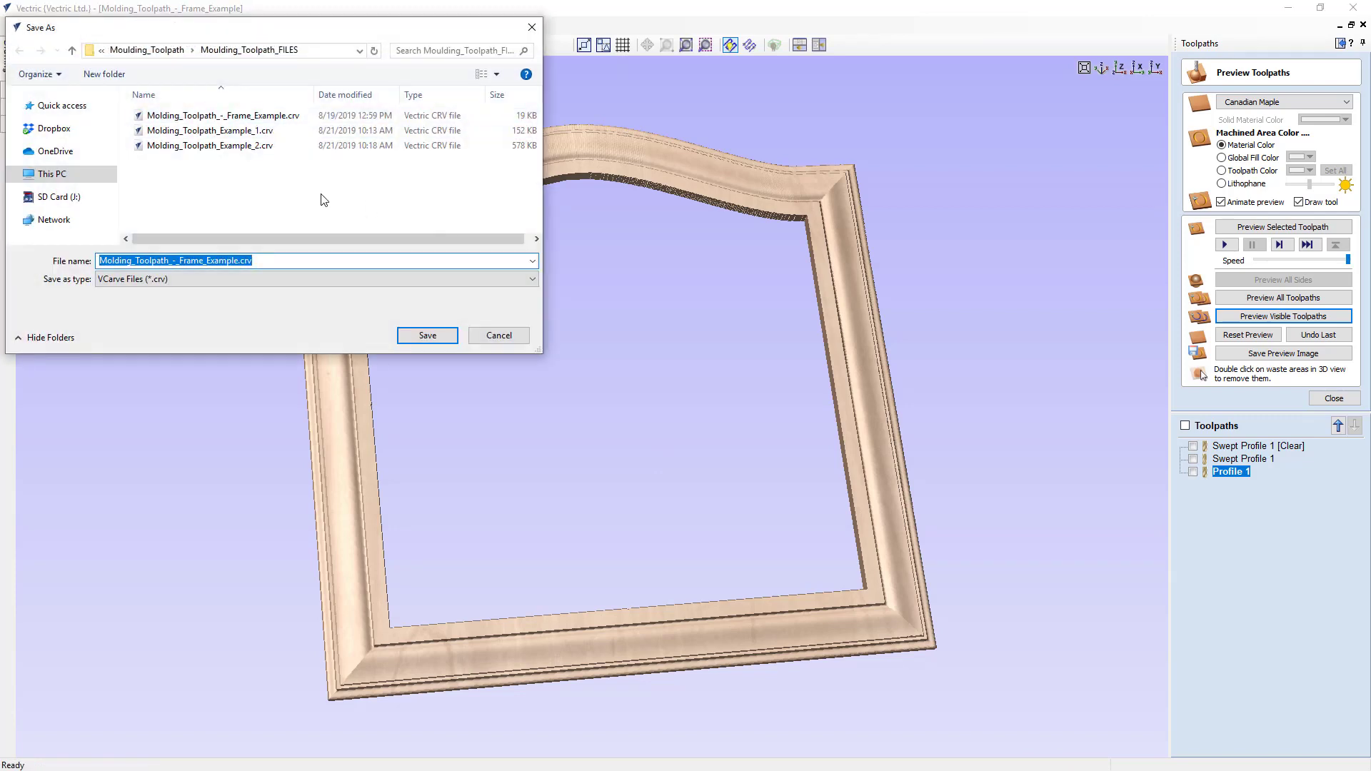
left_click(210, 145)
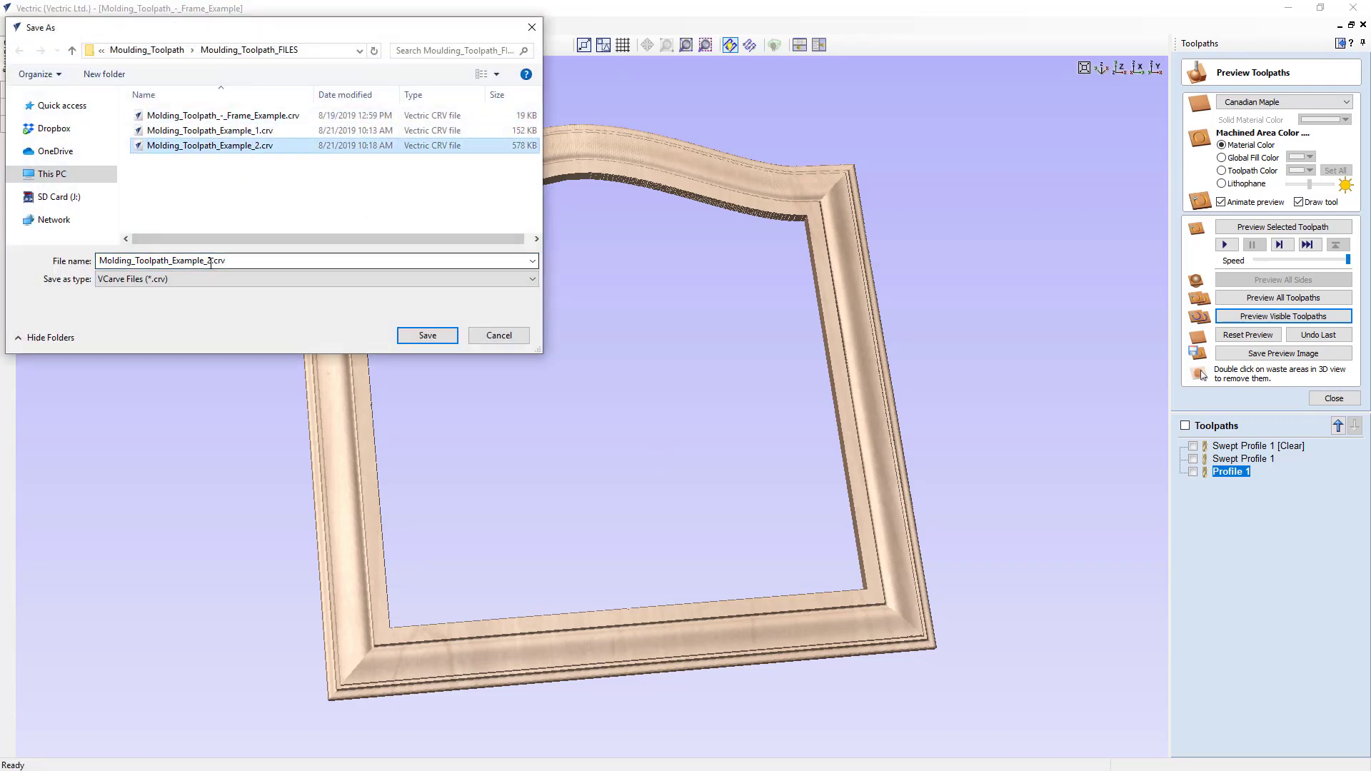
double_click(209, 262)
left_click(208, 261)
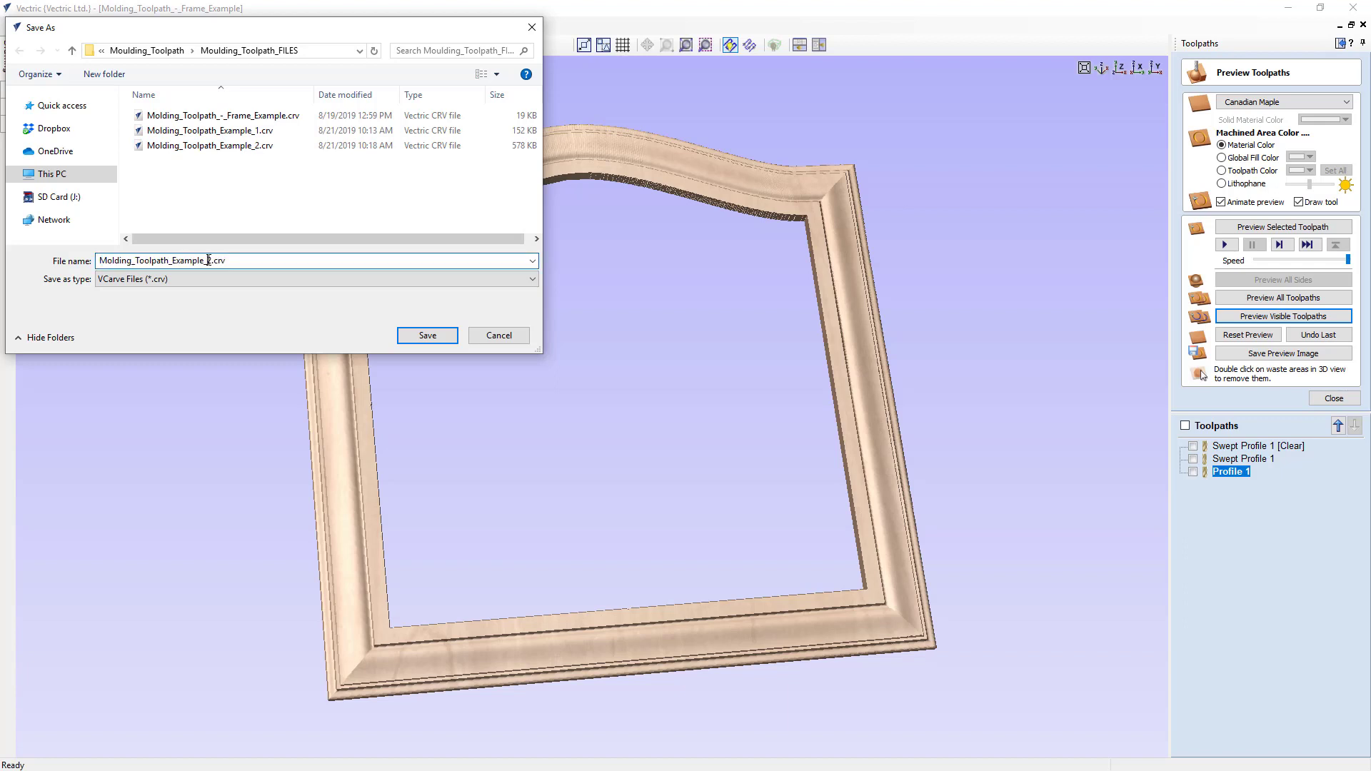
key("BackSpace")
type("3")
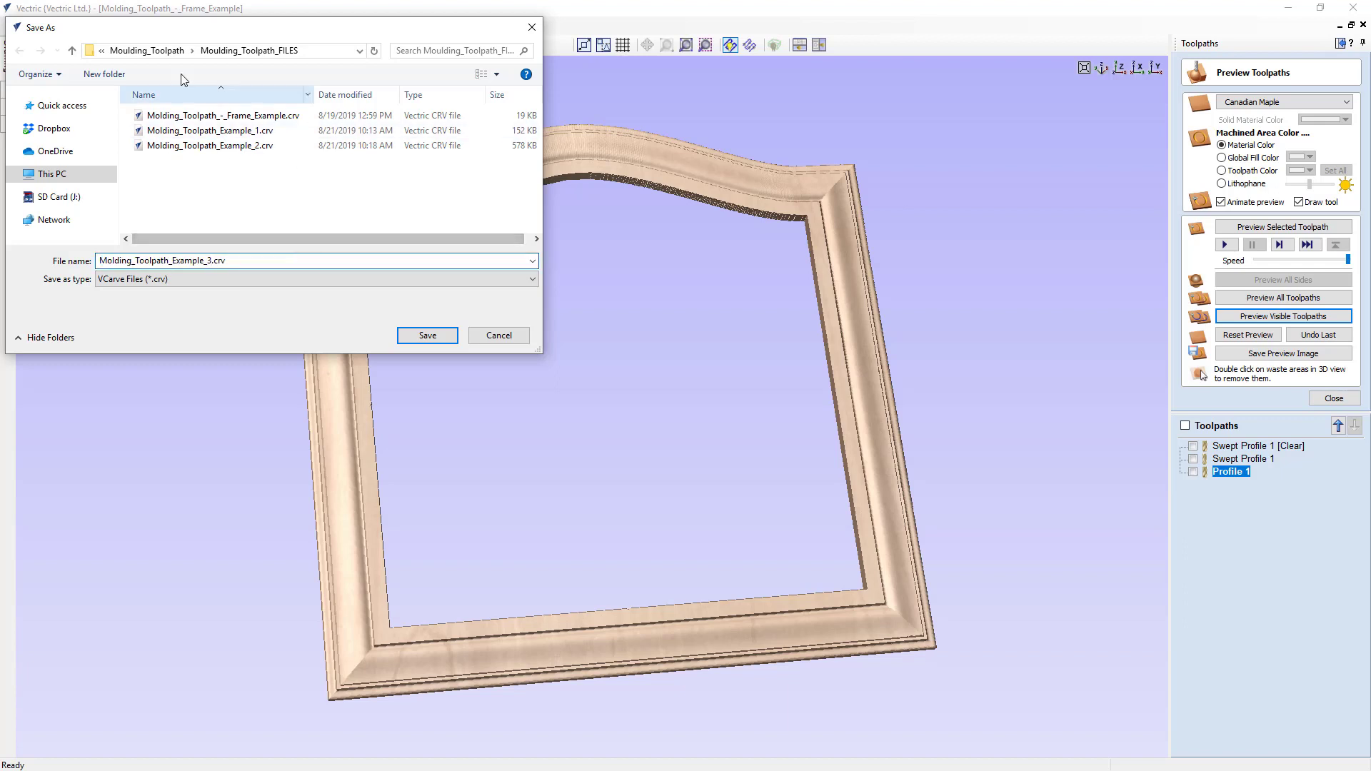
left_click(417, 338)
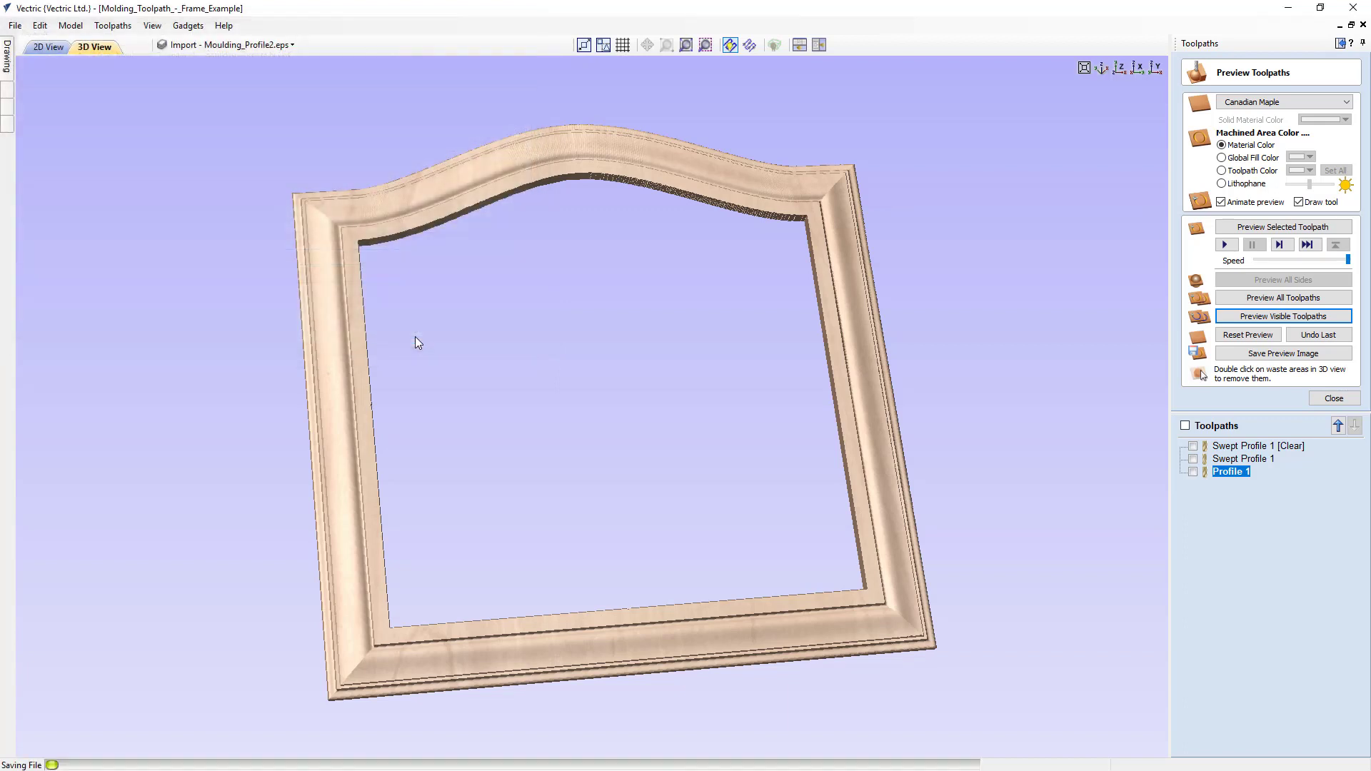